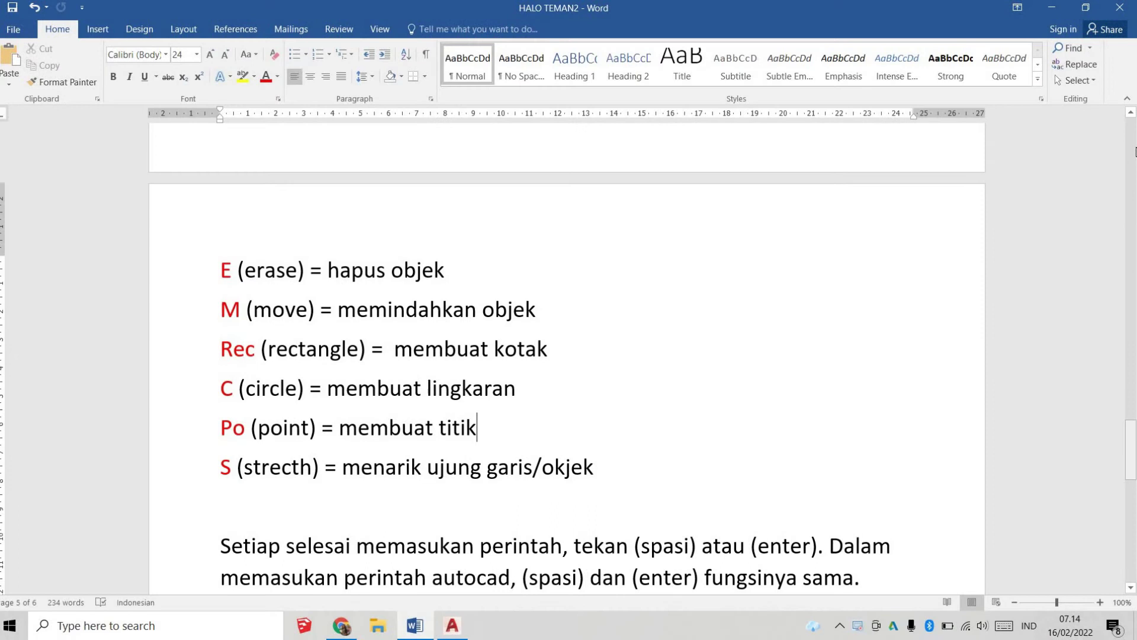
Return to page 1 of the notes, showing the greeting and AutoCAD shortcut list
click(1132, 152)
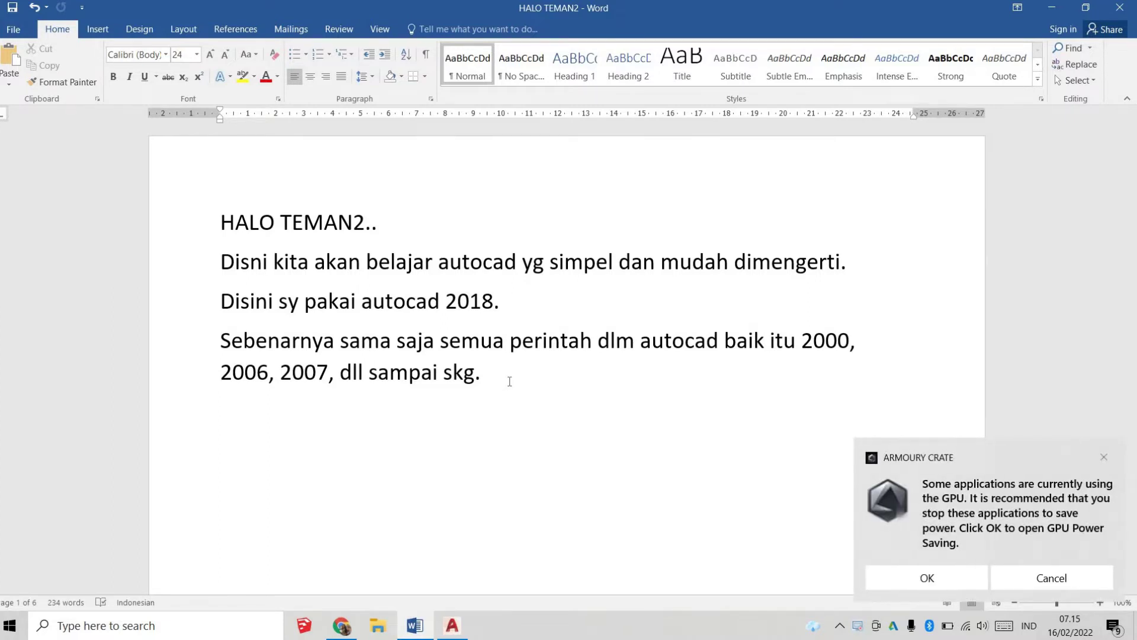
Scroll to page 2 and highlight the drawing-units heading and the millimetre item
scroll(479, 446, down, 3)
scroll(480, 447, down, 5)
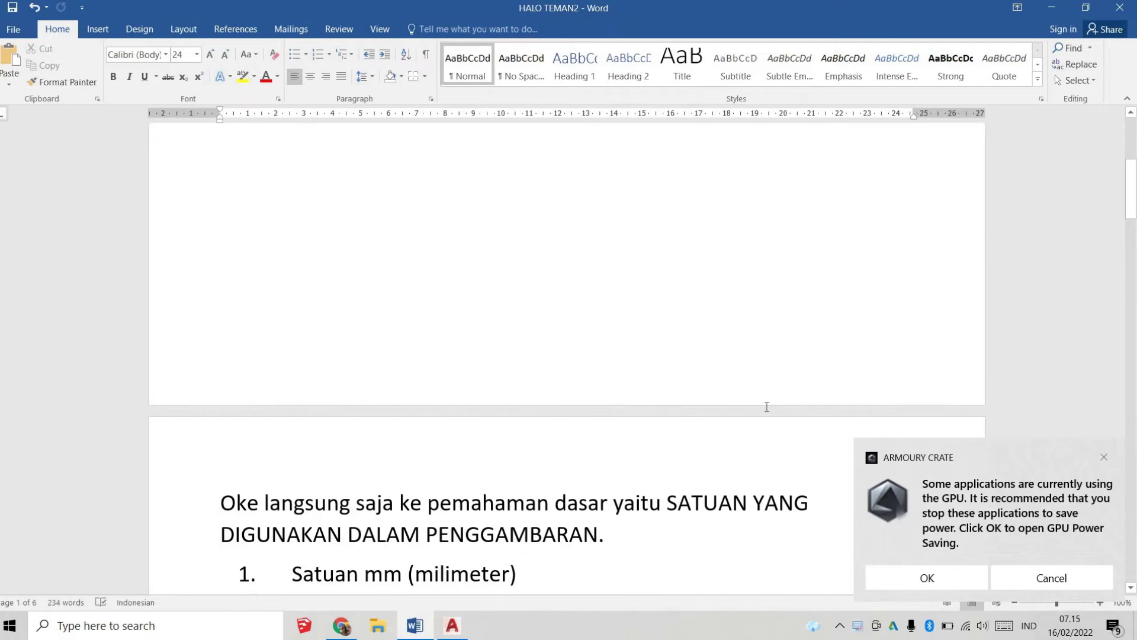
scroll(771, 425, down, 2)
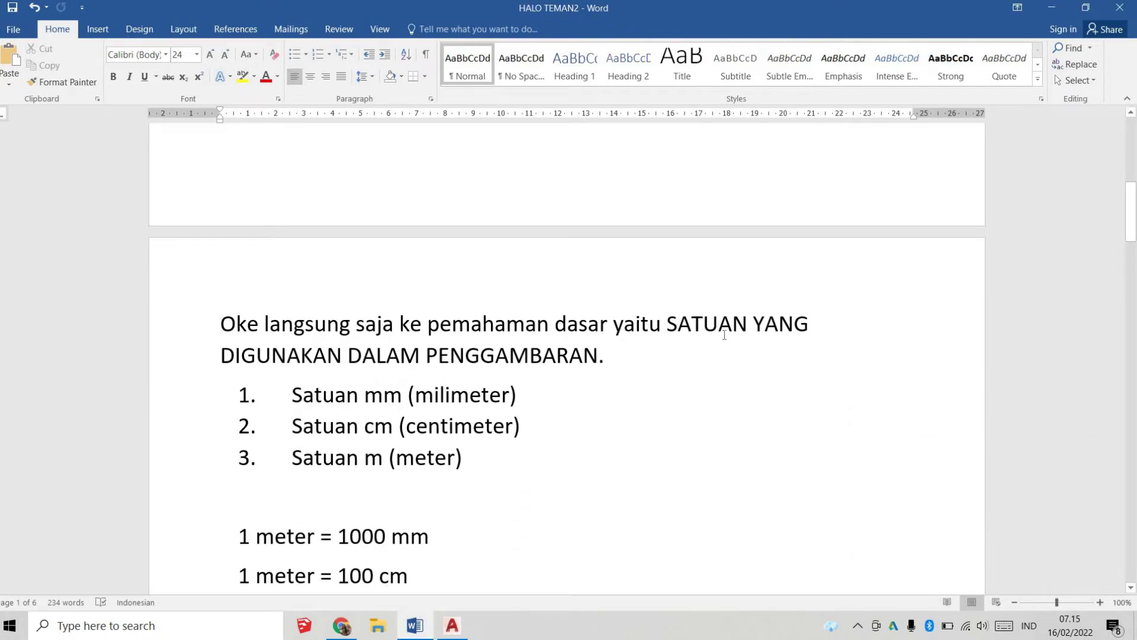
drag(675, 325, 622, 364)
click(516, 394)
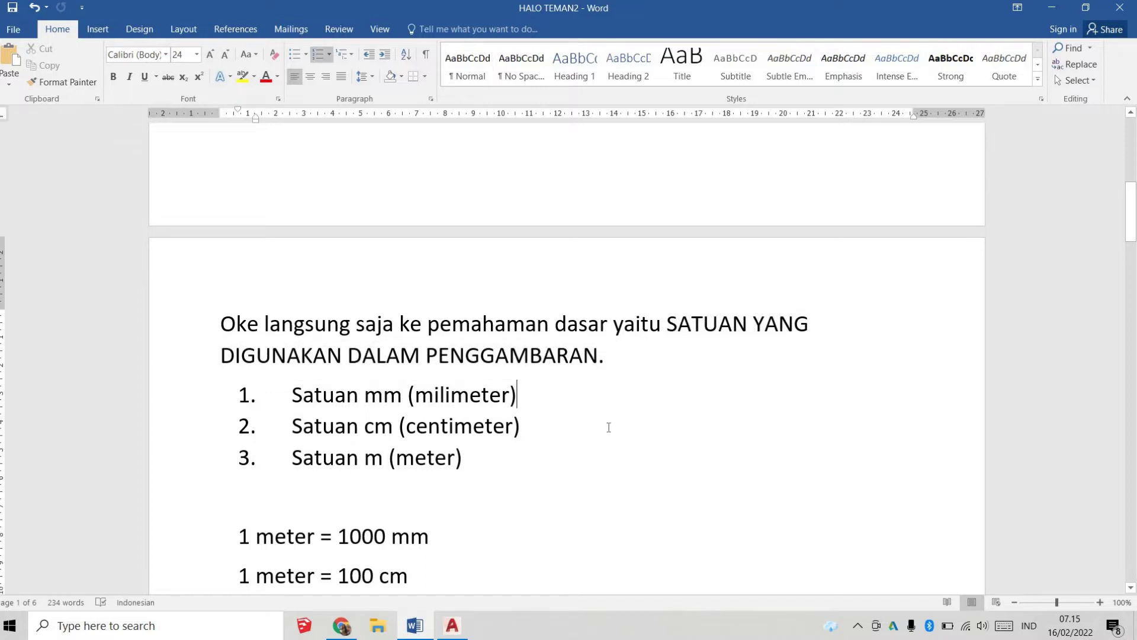
scroll(546, 398, down, 3)
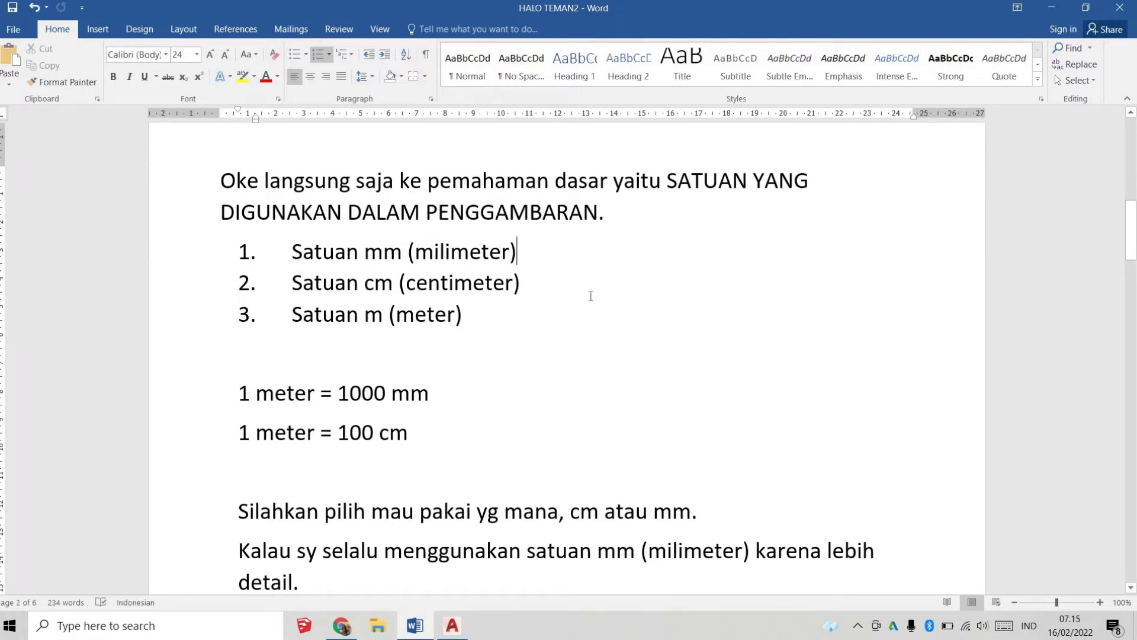
Point out the centimetre item and the 1 m = 1000 mm and 1 m = 100 cm conversions
key(Down)
key(Down)
scroll(324, 289, down, 2)
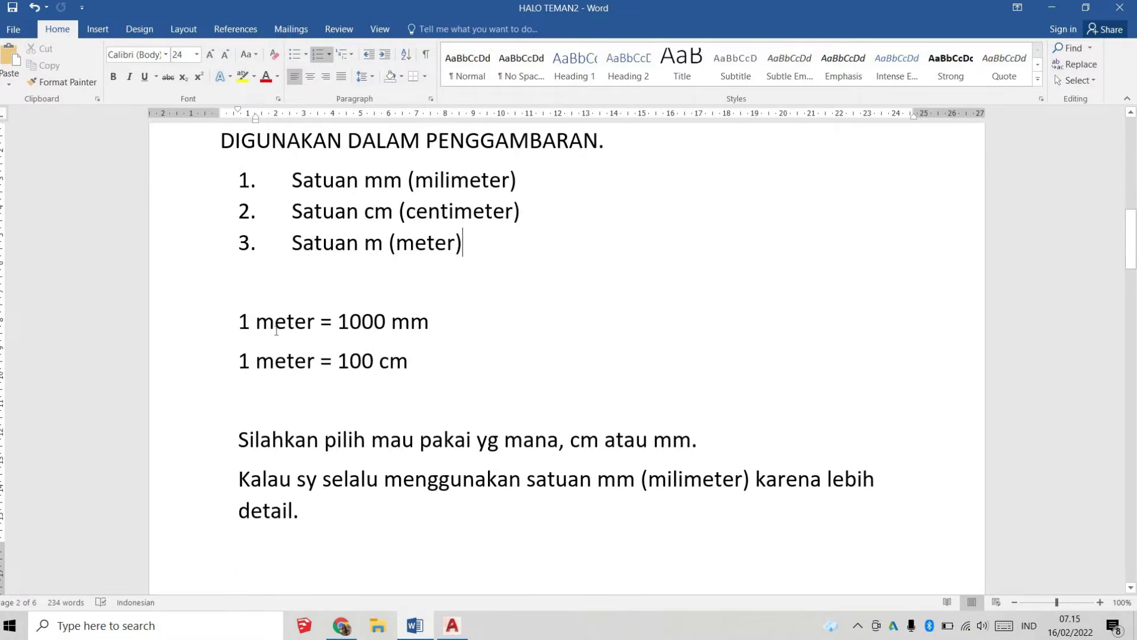
click(275, 322)
click(492, 336)
click(261, 364)
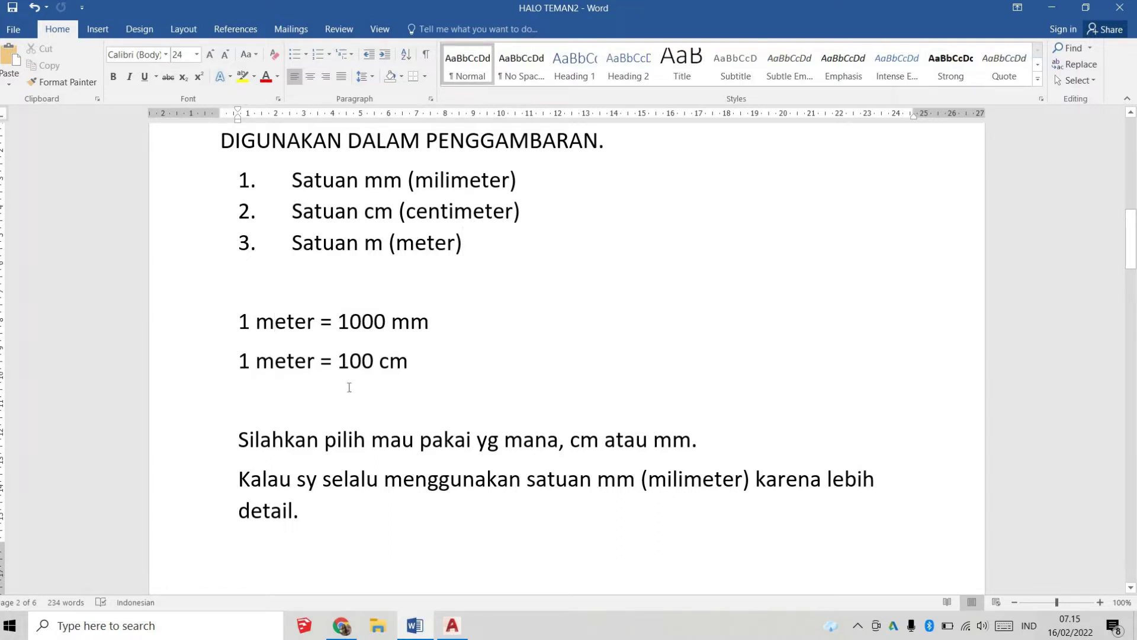
scroll(350, 387, down, 1)
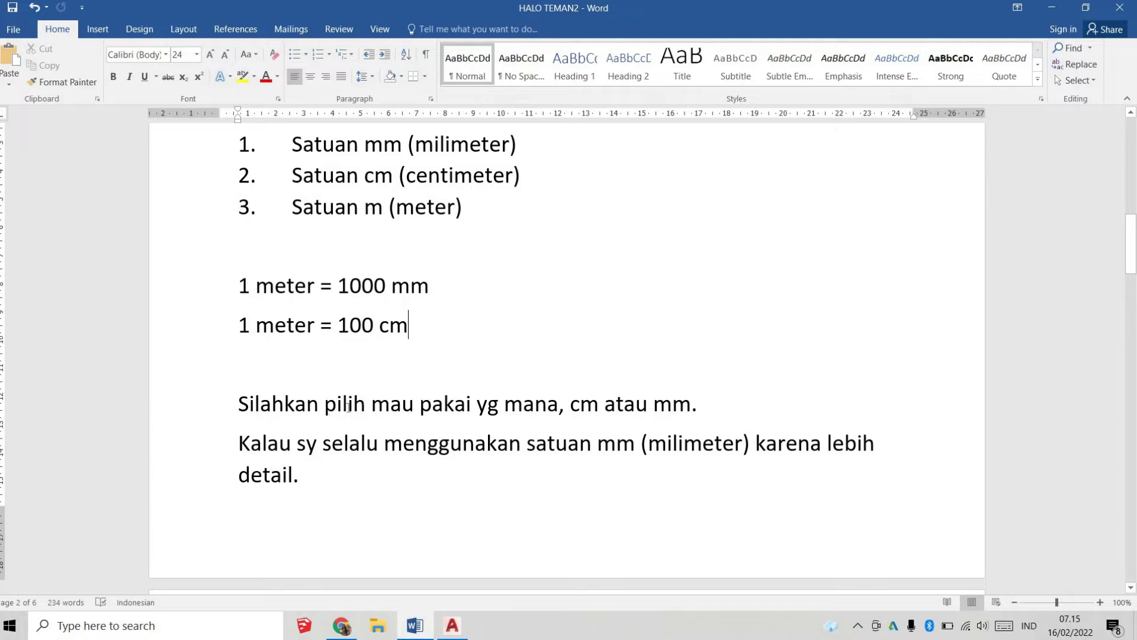
triple_click(307, 148)
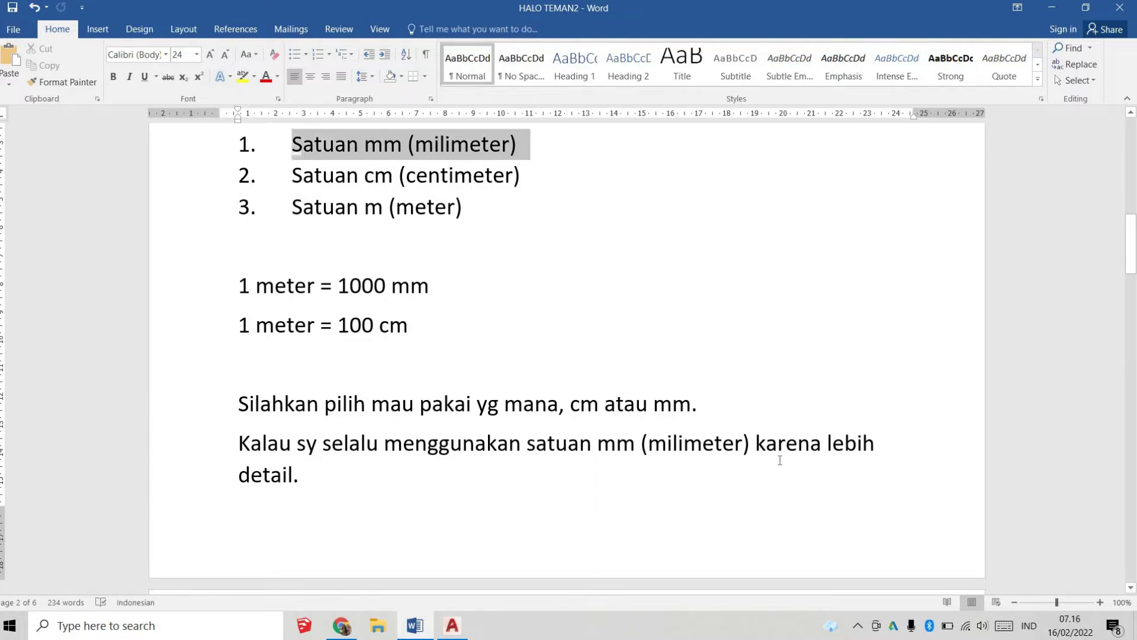
click(355, 512)
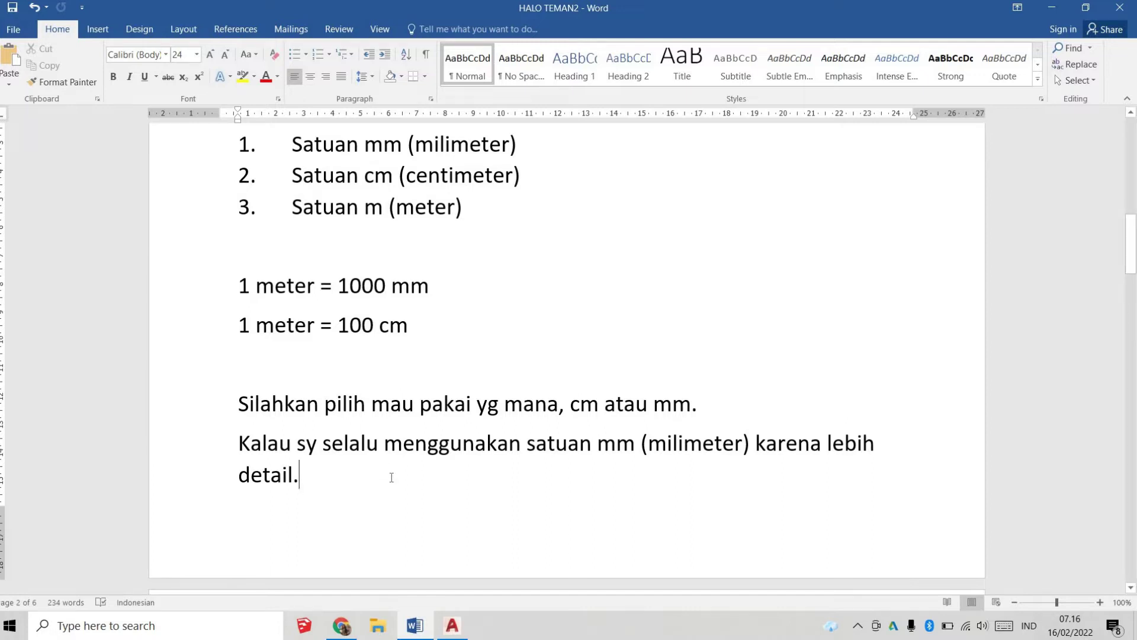
scroll(392, 478, down, 3)
scroll(384, 471, down, 2)
scroll(385, 472, down, 3)
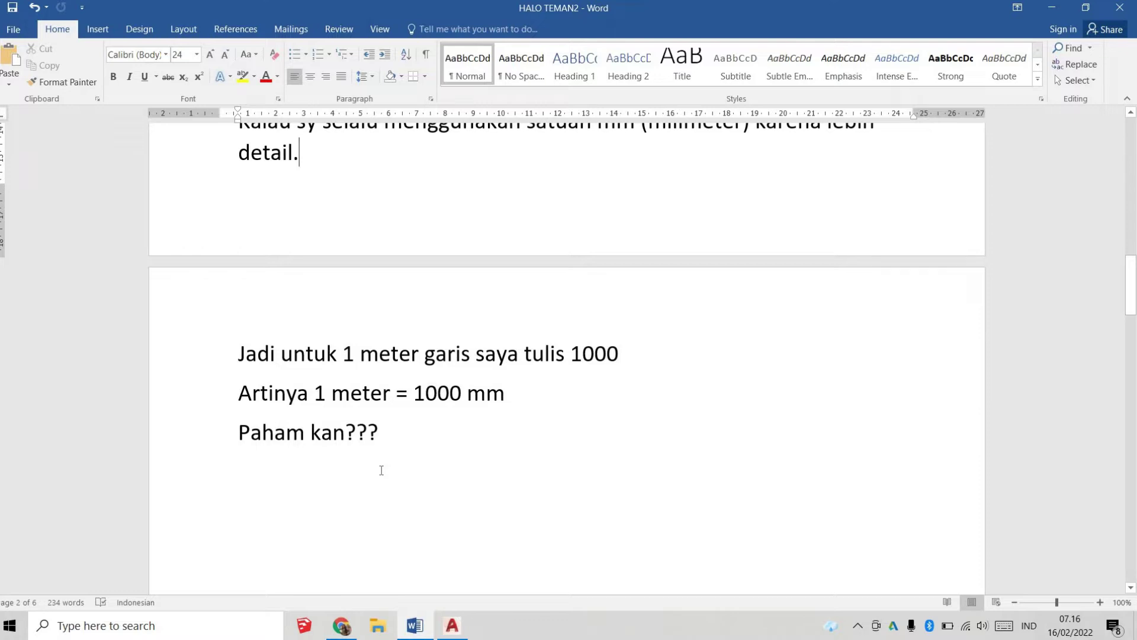
Scroll to the command list and highlight the L (line) shortcut
scroll(406, 435, down, 3)
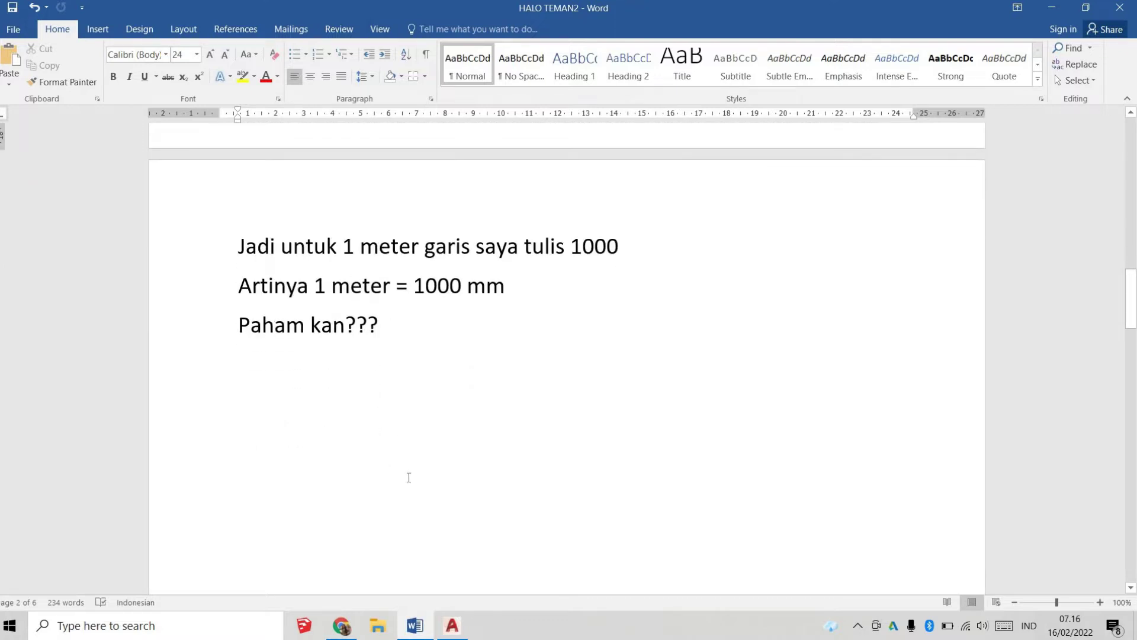
scroll(409, 473, down, 5)
scroll(394, 472, down, 5)
scroll(385, 463, down, 2)
scroll(384, 462, down, 3)
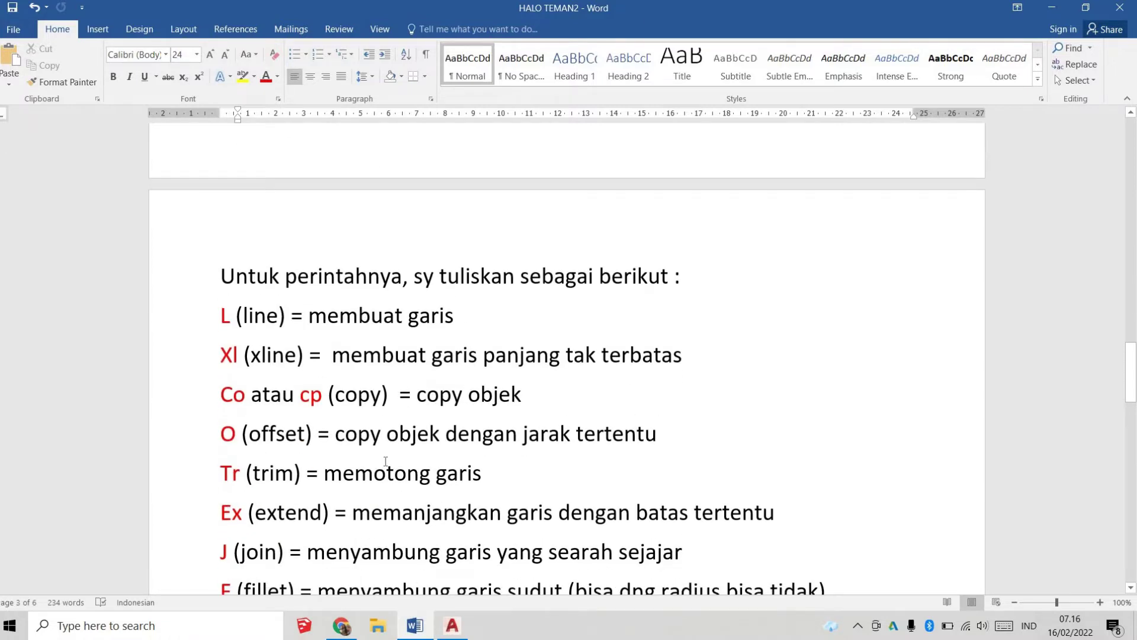
scroll(385, 461, down, 2)
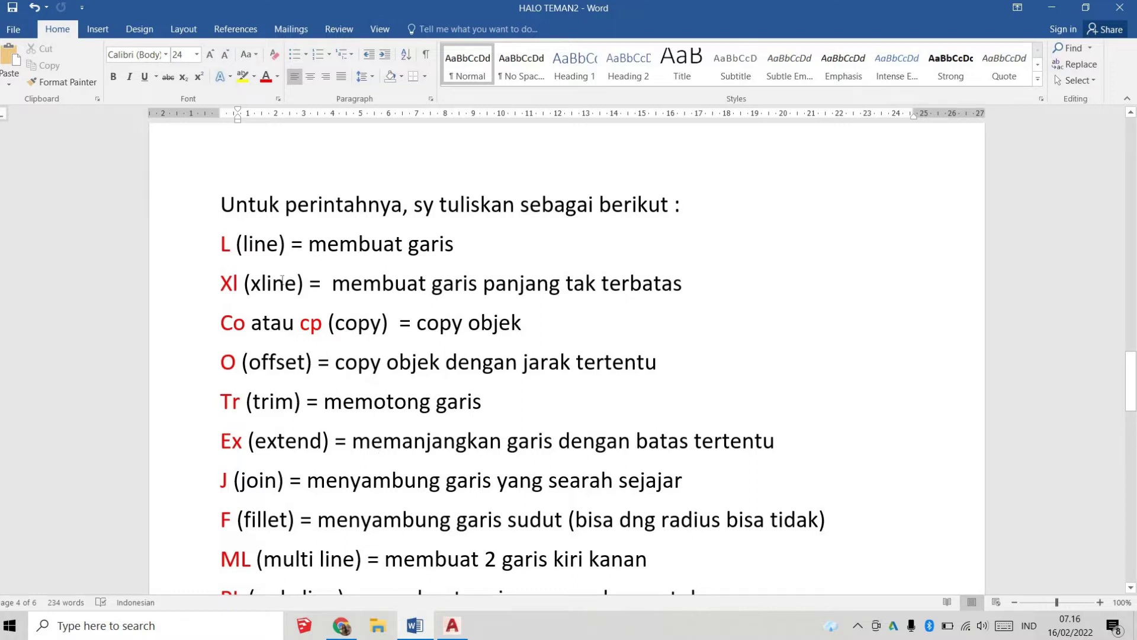
scroll(279, 272, down, 2)
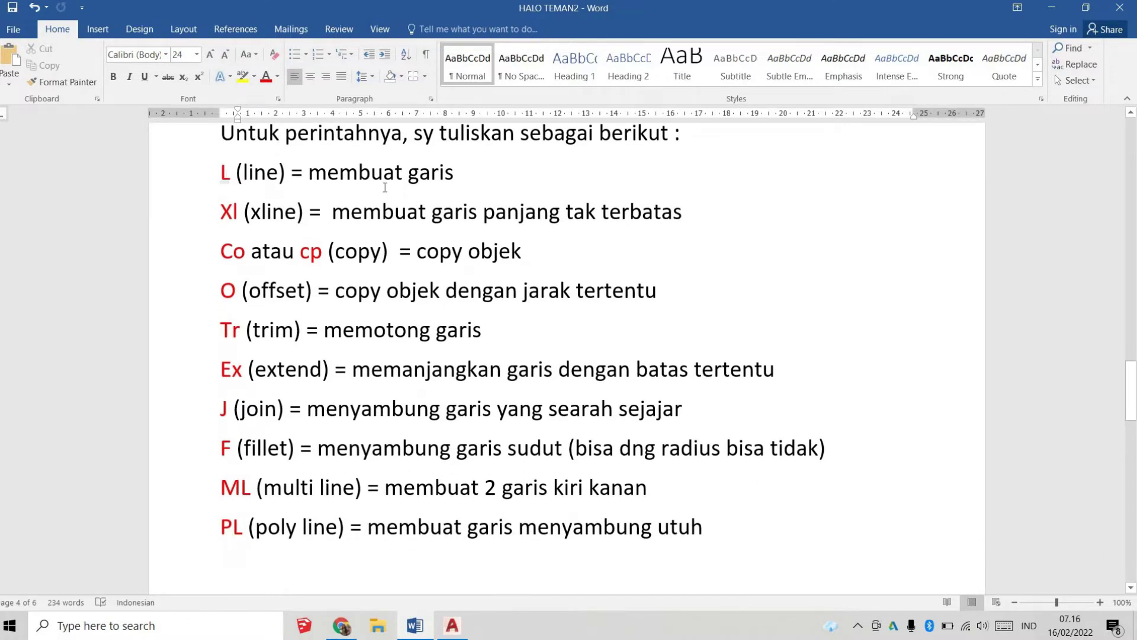
double_click(227, 173)
click(383, 173)
key(End)
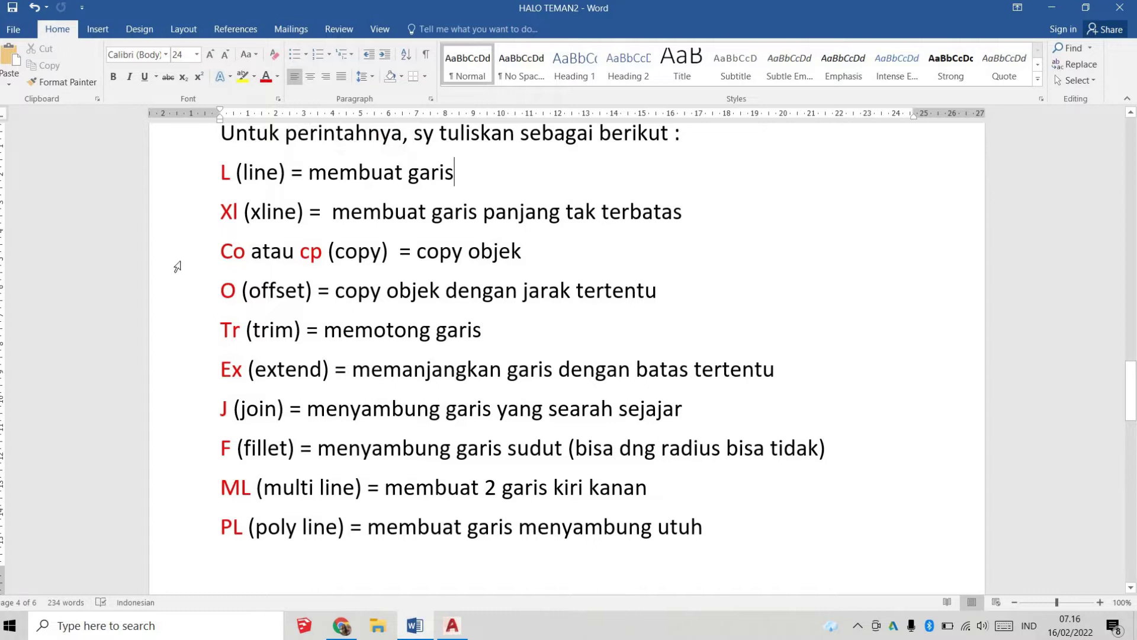
scroll(195, 265, up, 1)
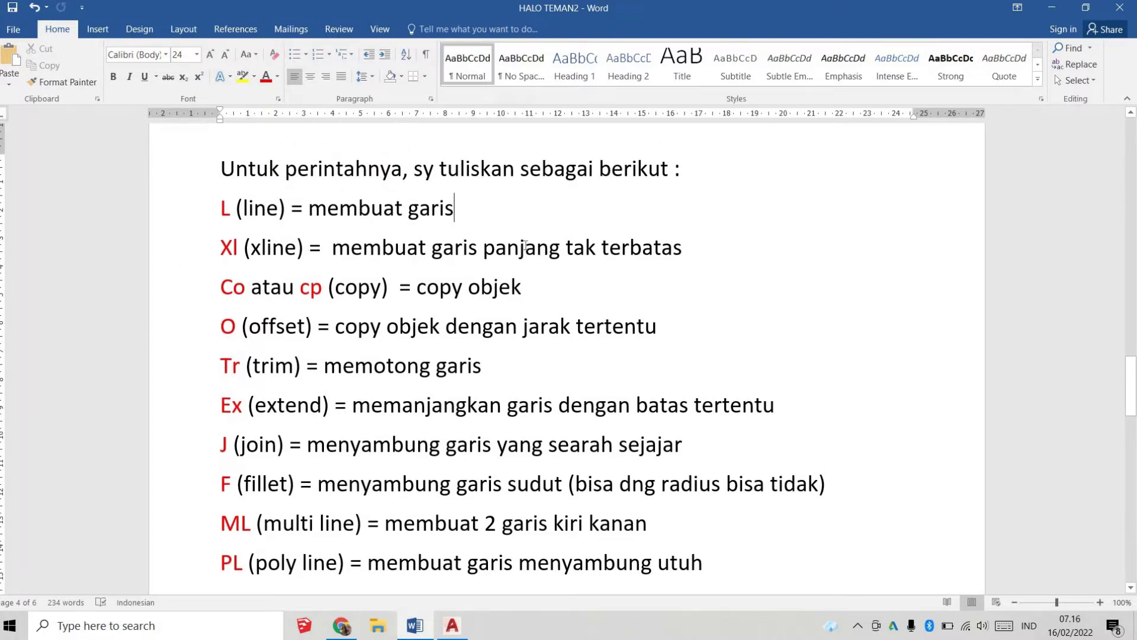
Highlight the Co (copy) and O (offset) shortcuts with their descriptions
click(244, 290)
click(359, 290)
drag(417, 289, 580, 292)
click(581, 292)
mouse_move(235, 330)
mouse_down()
mouse_move(221, 329)
mouse_move(276, 329)
mouse_up()
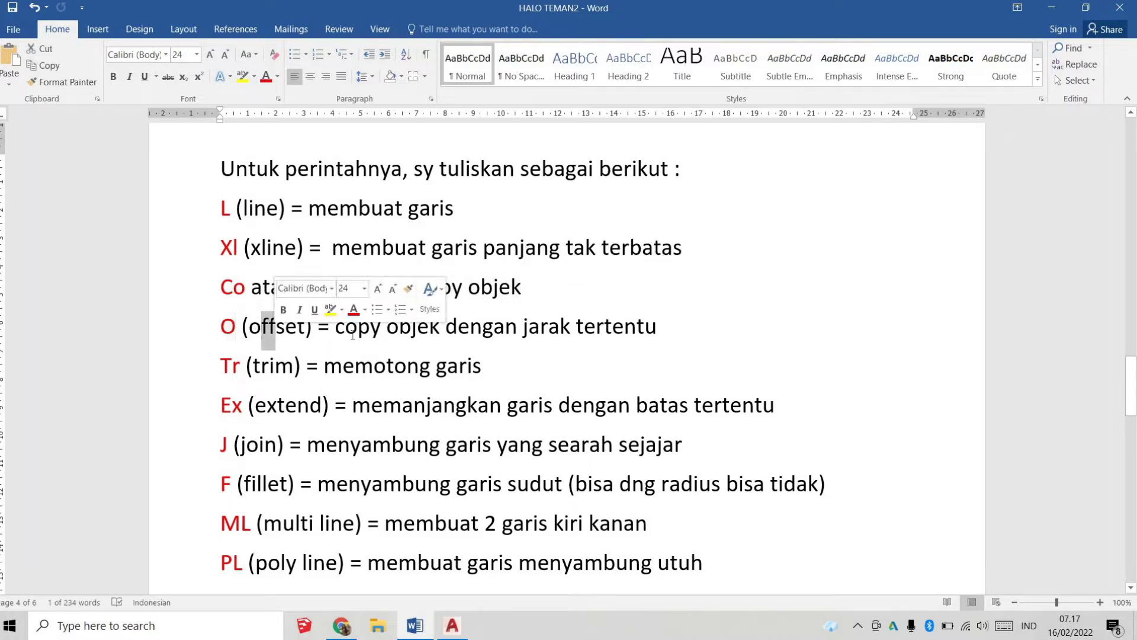
click(359, 330)
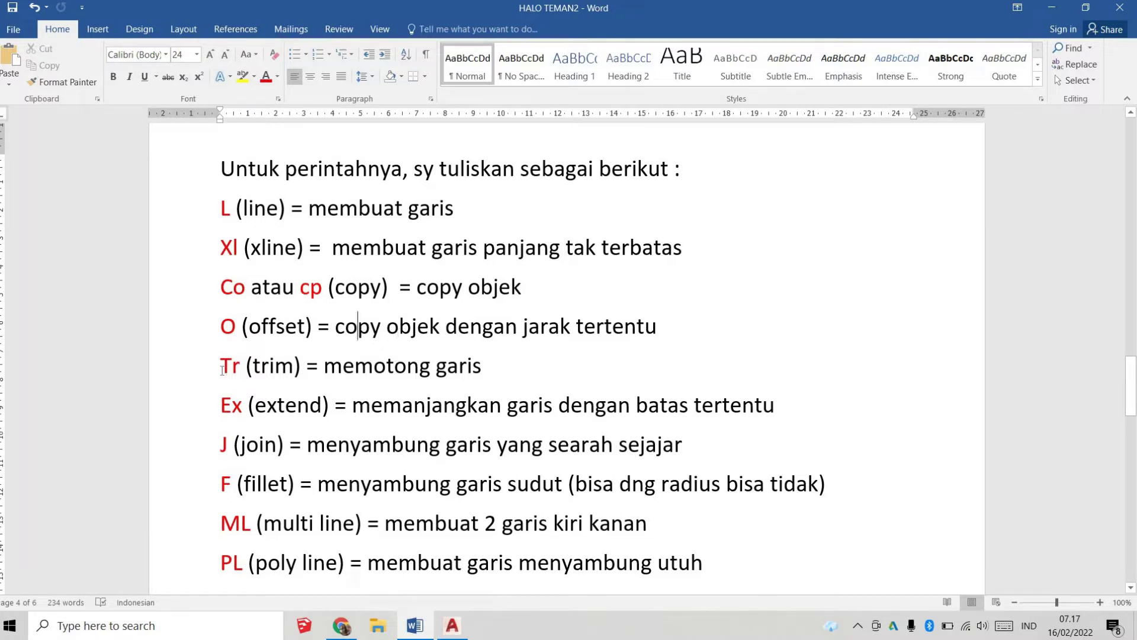
Highlight the Tr (trim) and Ex (extend) shortcuts, then scroll past PL (poly line)
scroll(229, 364, down, 2)
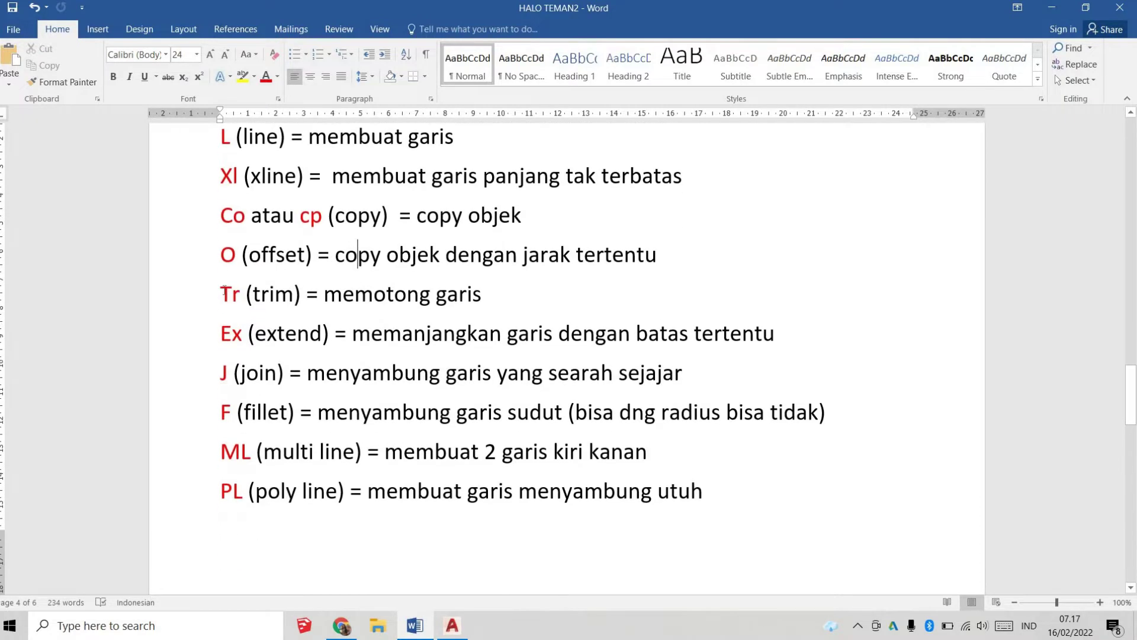
drag(220, 294, 240, 294)
click(343, 295)
drag(244, 340, 219, 338)
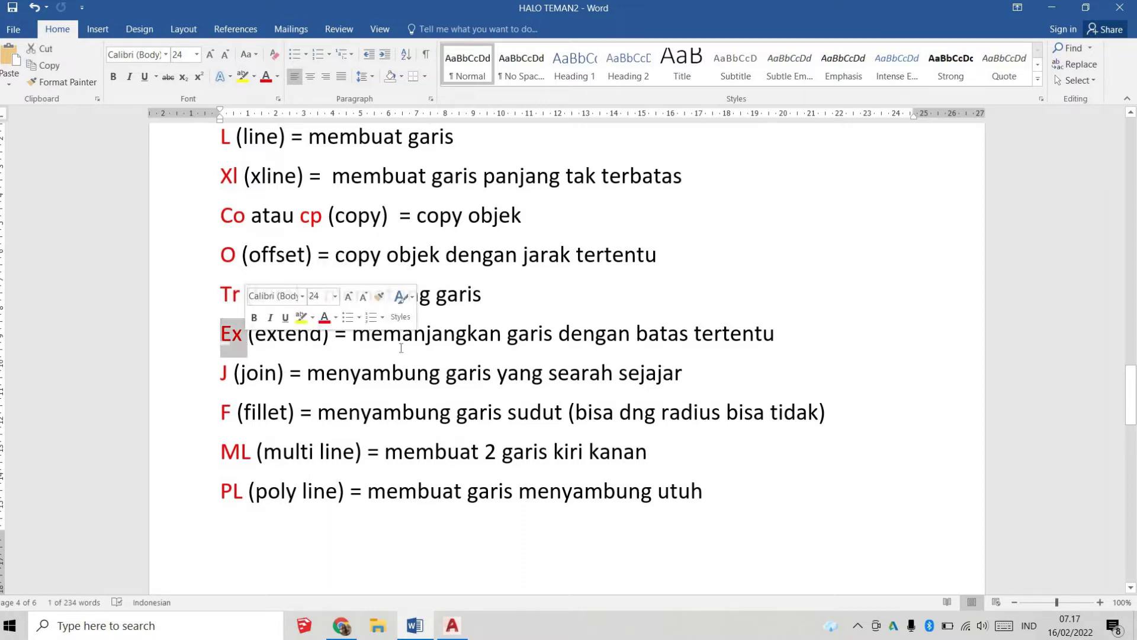
click(323, 334)
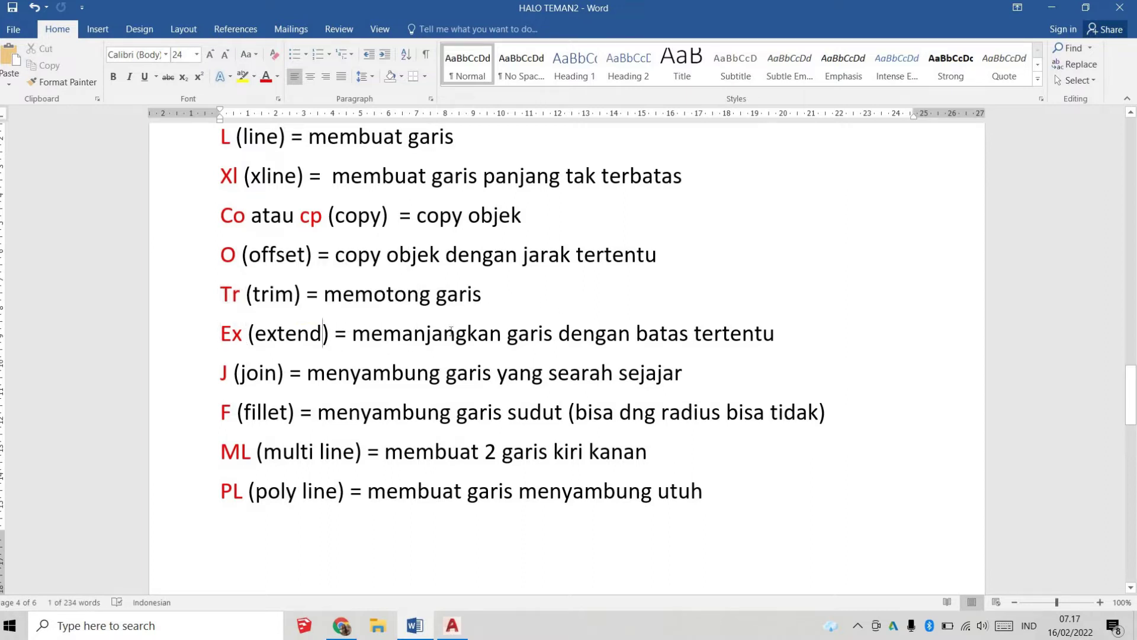
click(798, 332)
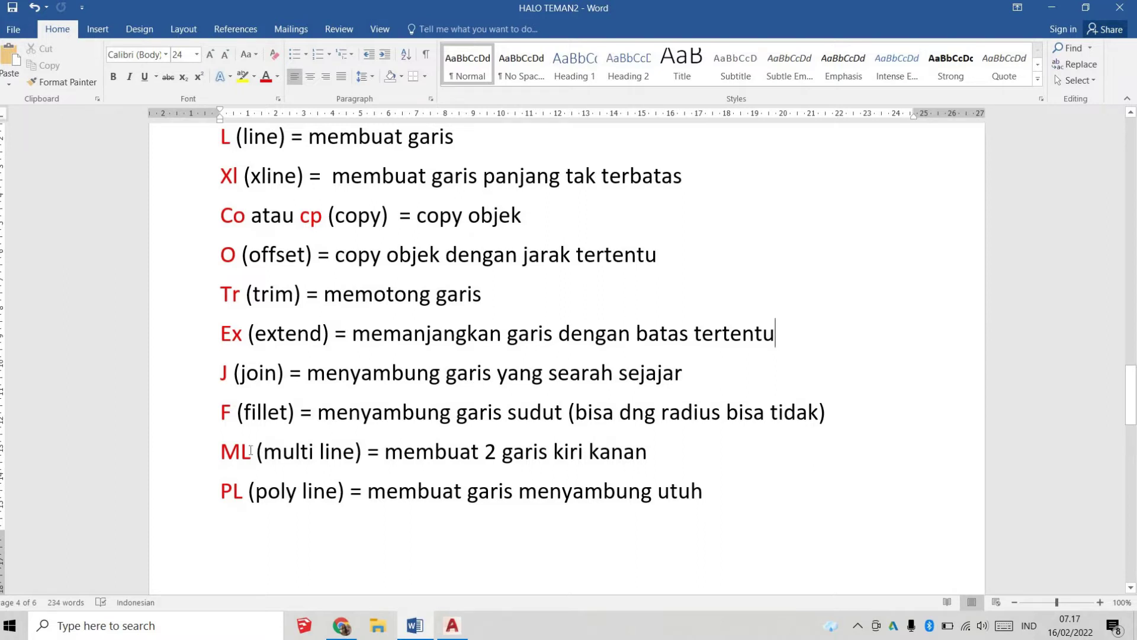
scroll(227, 431, down, 1)
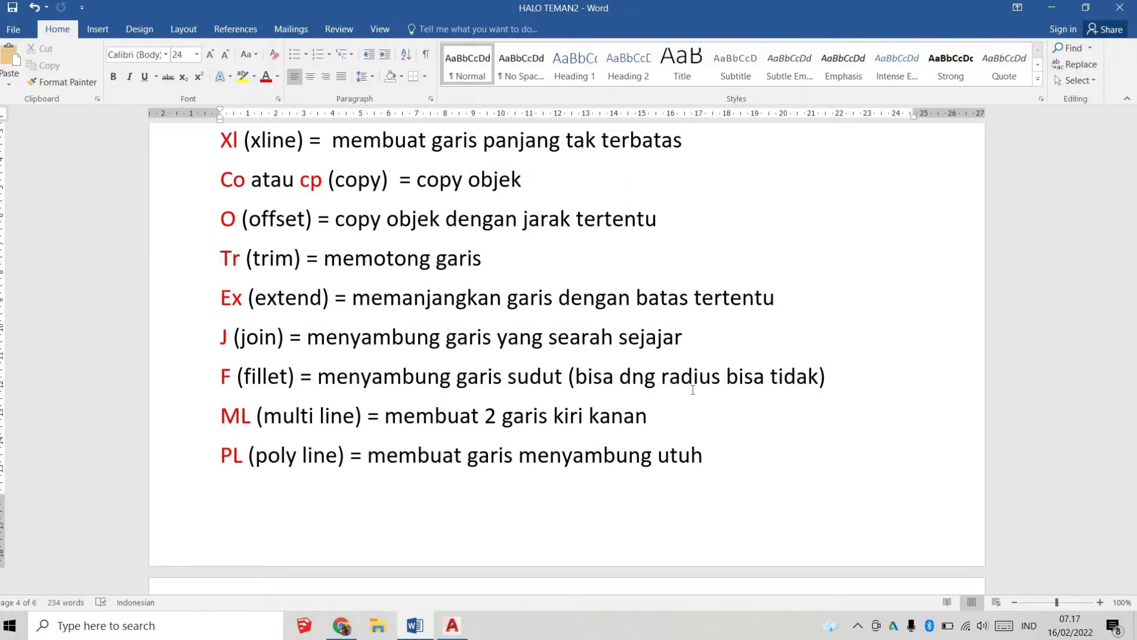
scroll(271, 358, down, 1)
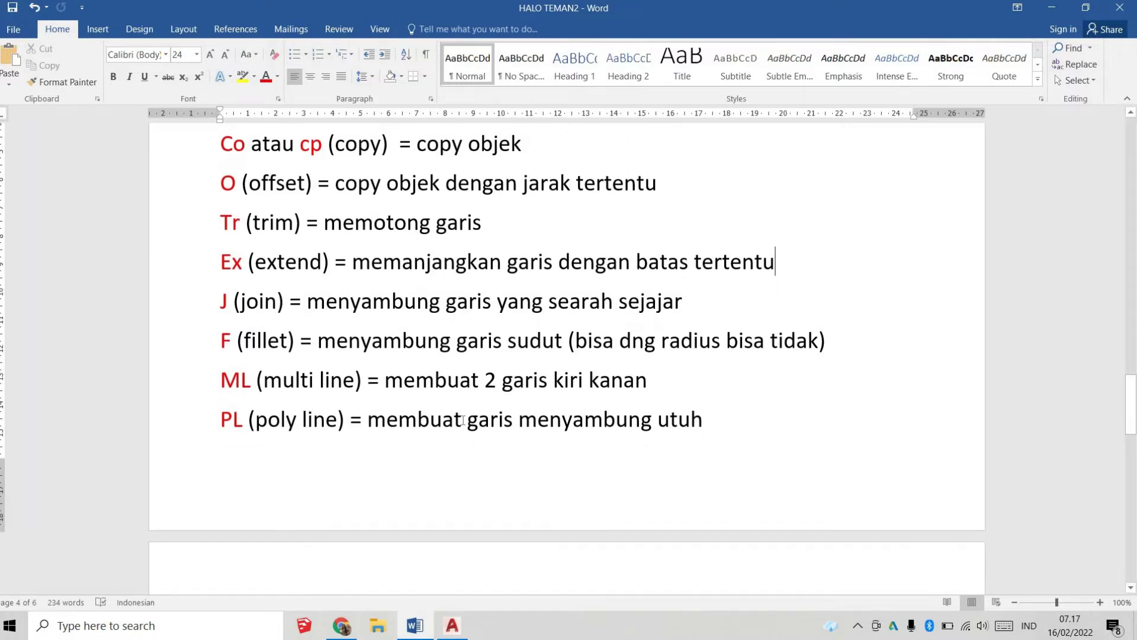
scroll(257, 359, down, 2)
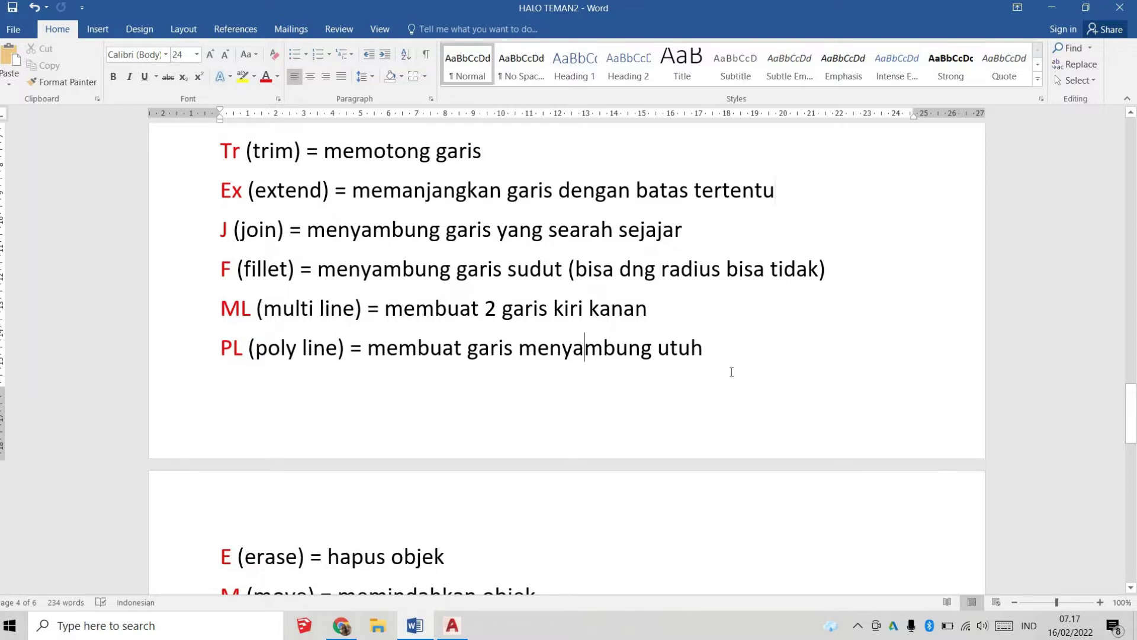
scroll(236, 459, down, 3)
scroll(254, 384, down, 2)
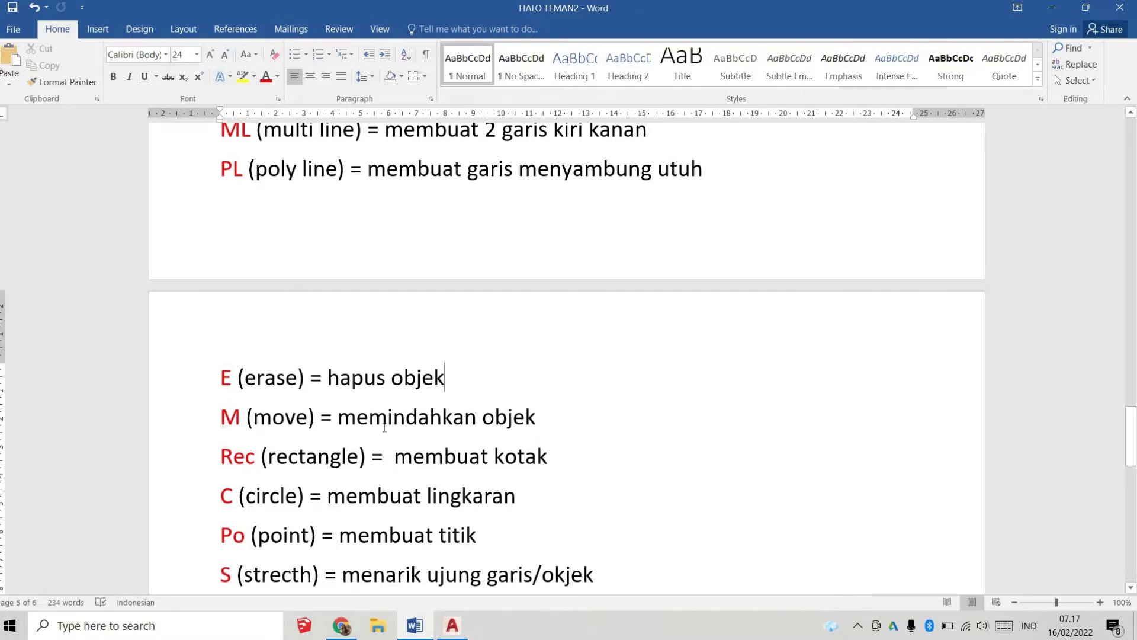
Read through the shortcut list, then scroll back and highlight the L (line) entry
scroll(258, 424, down, 1)
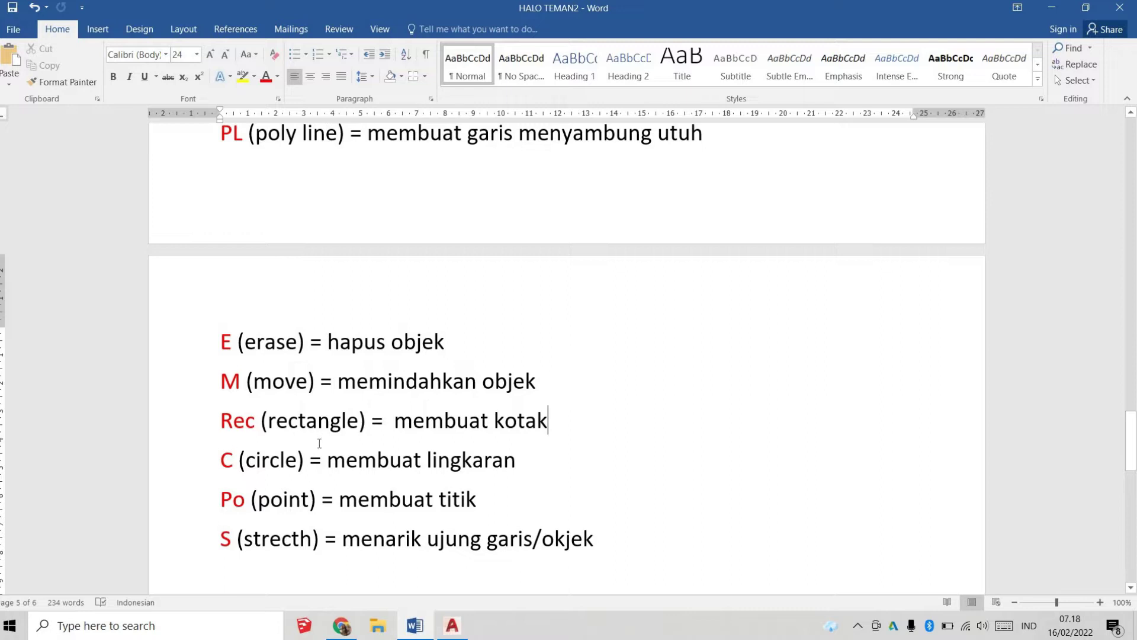
scroll(270, 423, down, 2)
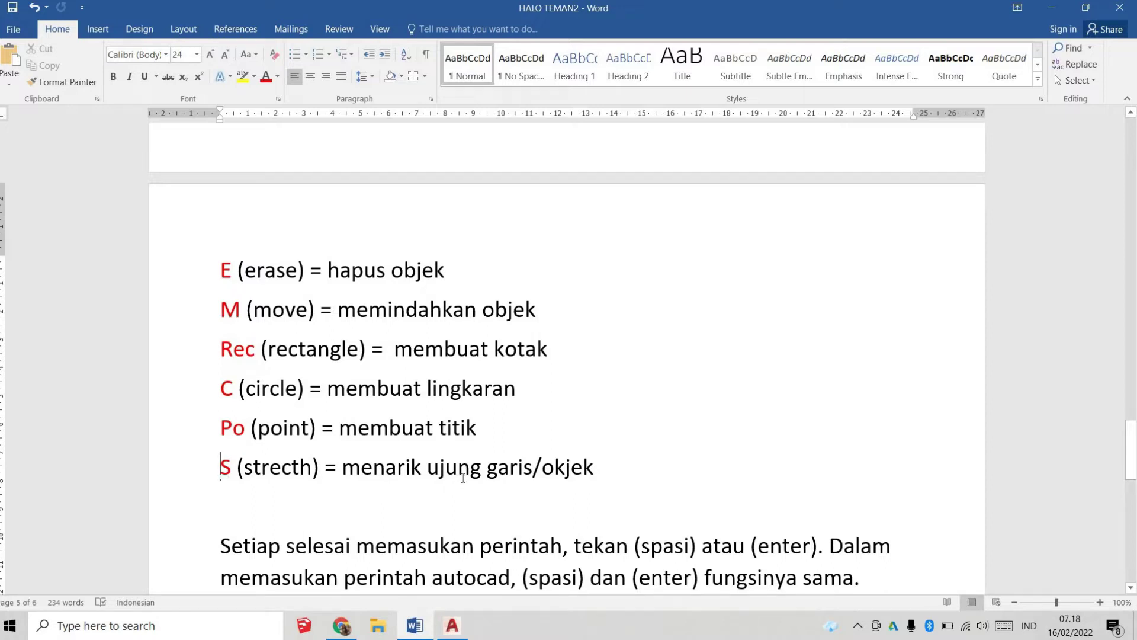
scroll(463, 478, down, 1)
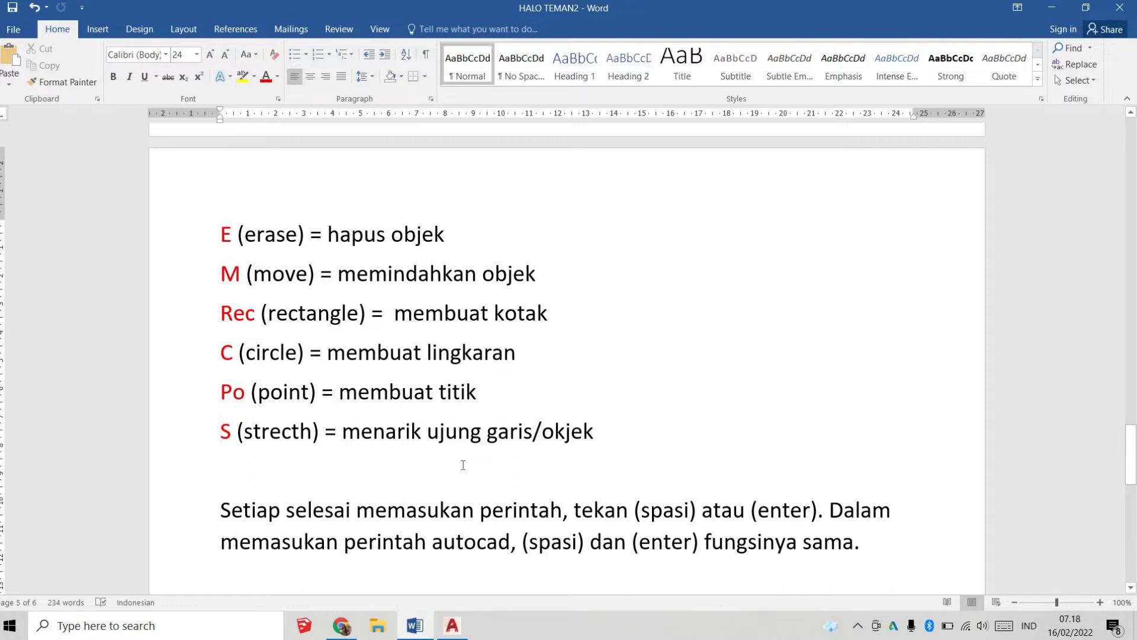
scroll(472, 462, down, 4)
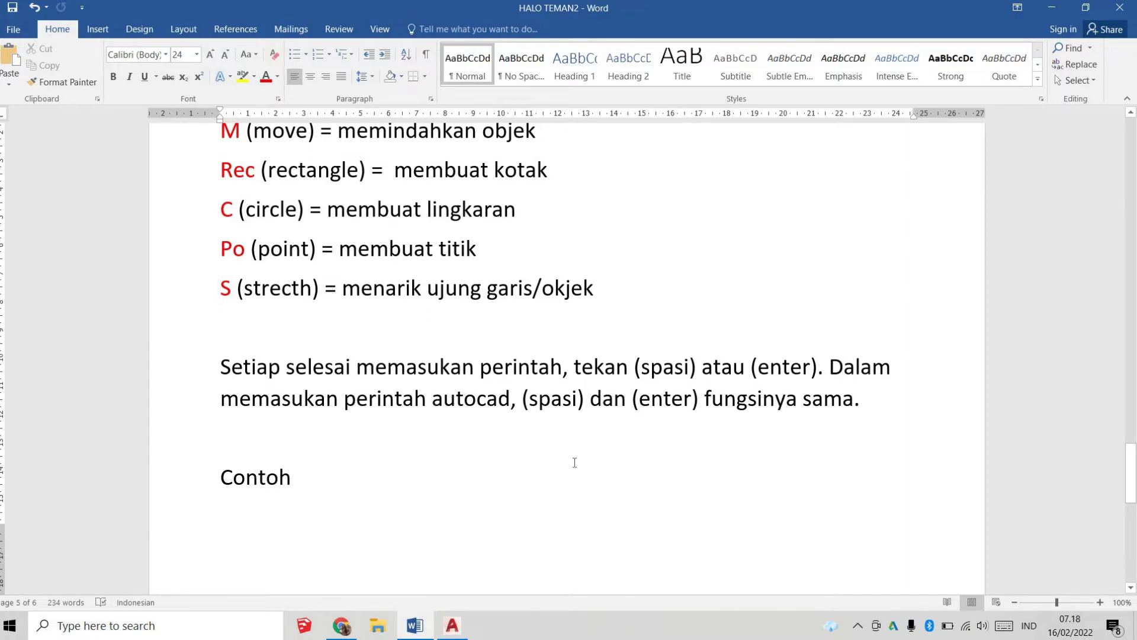
scroll(569, 450, up, 2)
scroll(559, 415, up, 2)
scroll(551, 426, up, 4)
scroll(530, 399, up, 1)
scroll(530, 399, up, 2)
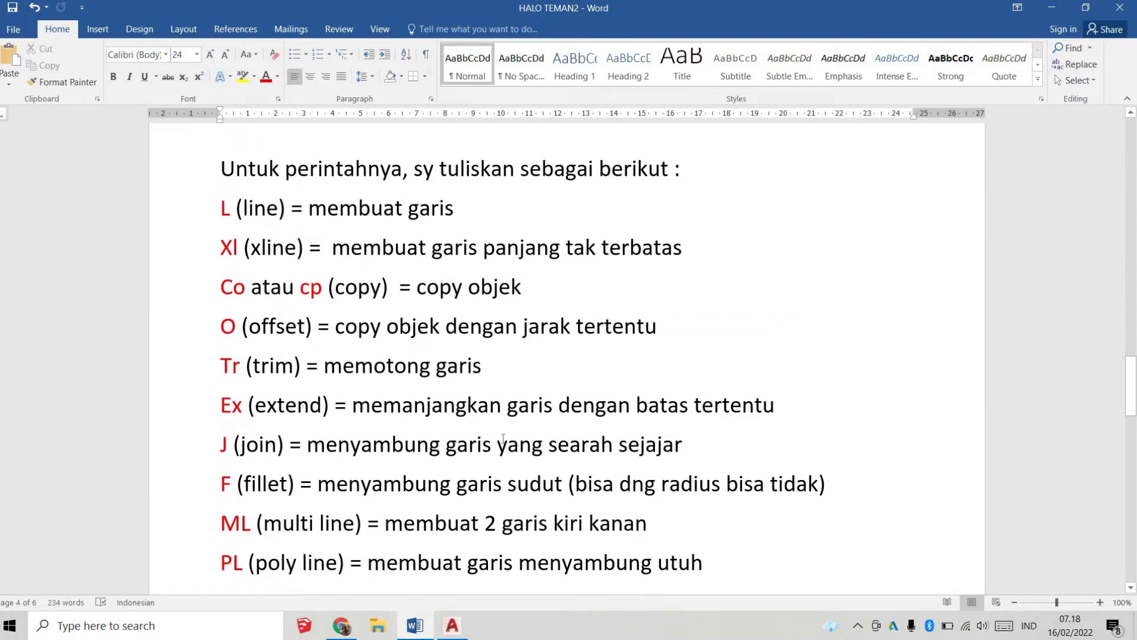
drag(220, 207, 285, 207)
click(517, 483)
Switch to AutoCAD and pan and zoom away from the rectangles to empty space
click(452, 625)
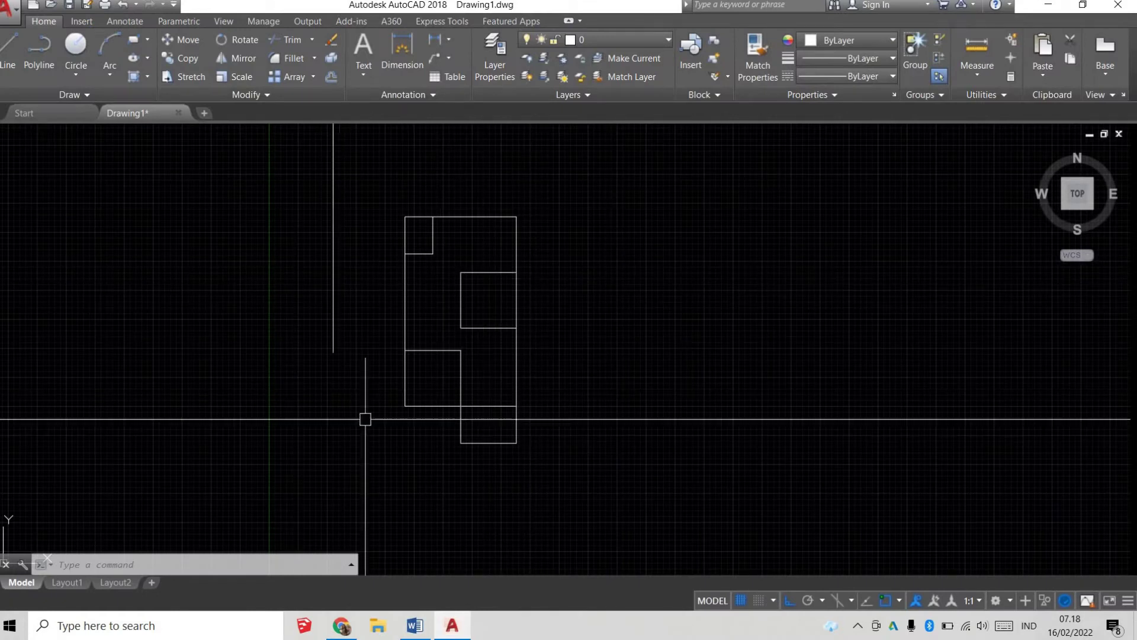
middle_drag(510, 406, 562, 422)
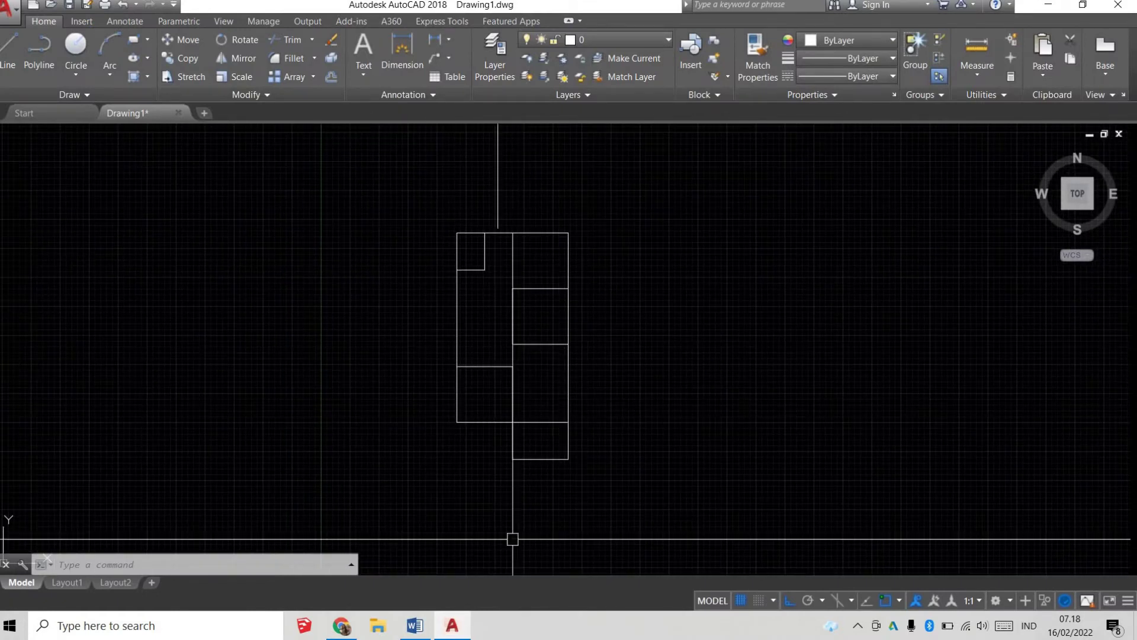
mouse_move(533, 406)
middle_down()
mouse_move(411, 407)
mouse_move(426, 396)
middle_up()
middle_drag(633, 376, 408, 375)
scroll(269, 361, down, 2)
scroll(241, 266, up, 2)
scroll(368, 307, up, 2)
scroll(368, 307, up, 3)
middle_drag(367, 307, 446, 327)
scroll(415, 325, up, 2)
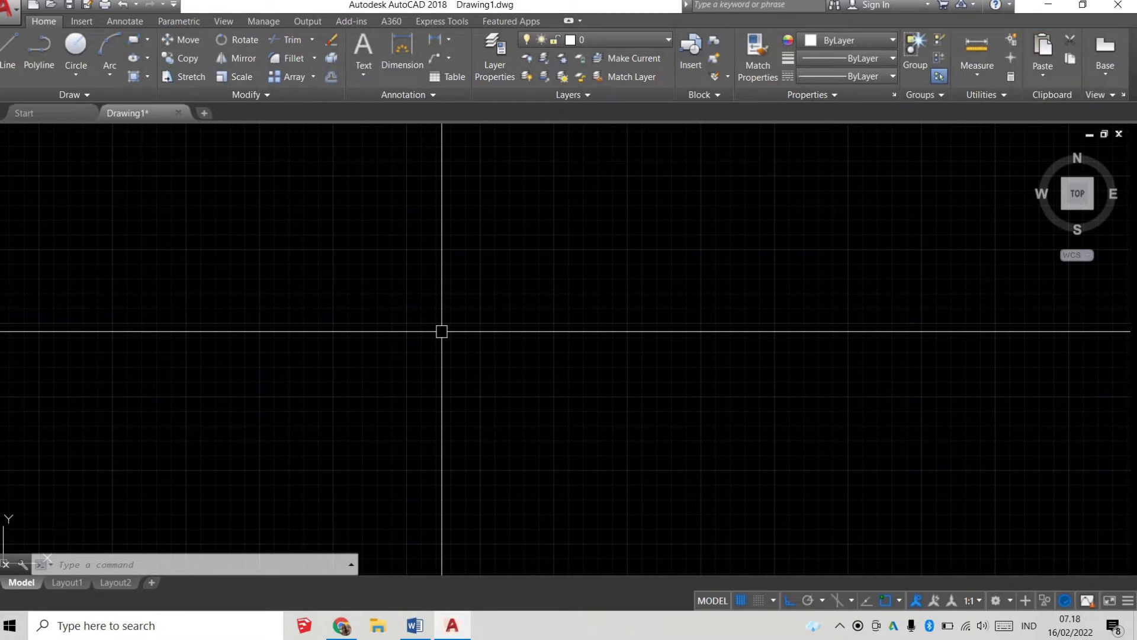
Start the LINE command with L and abandon several trial start points
text(l)
key(Return)
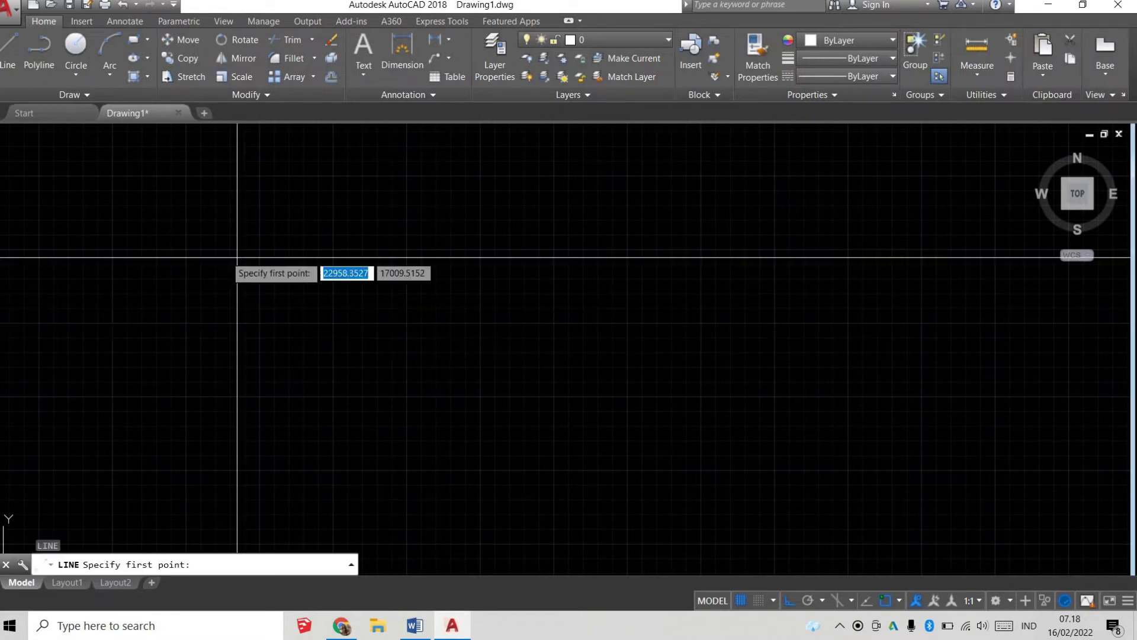
click(105, 275)
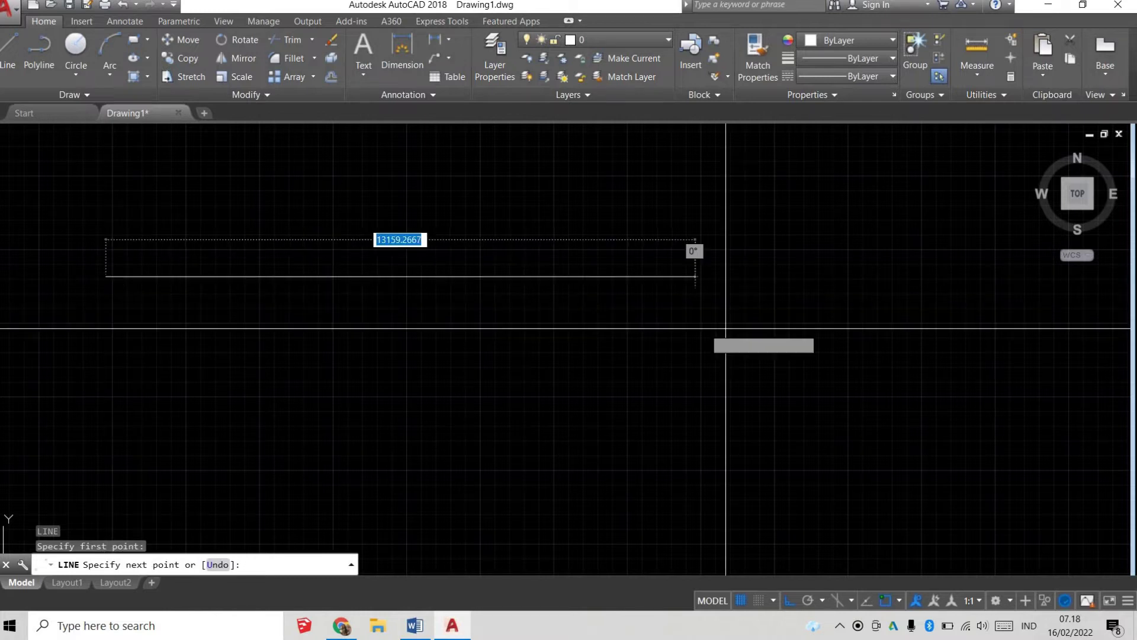
key(Escape)
key(Return)
click(958, 262)
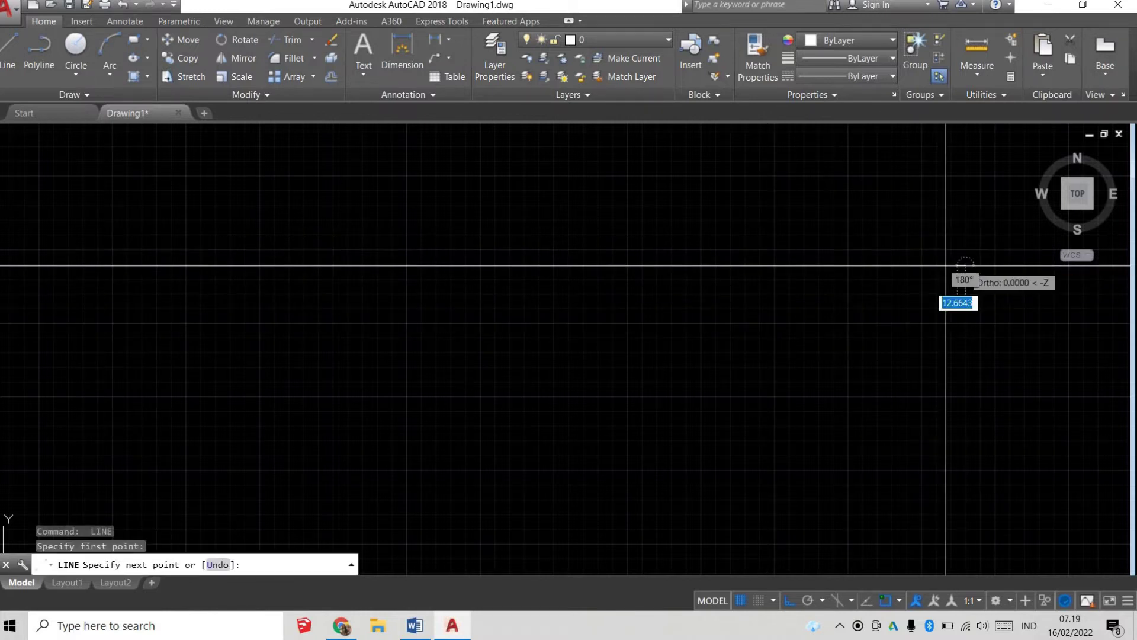
key(Escape)
key(Return)
click(427, 508)
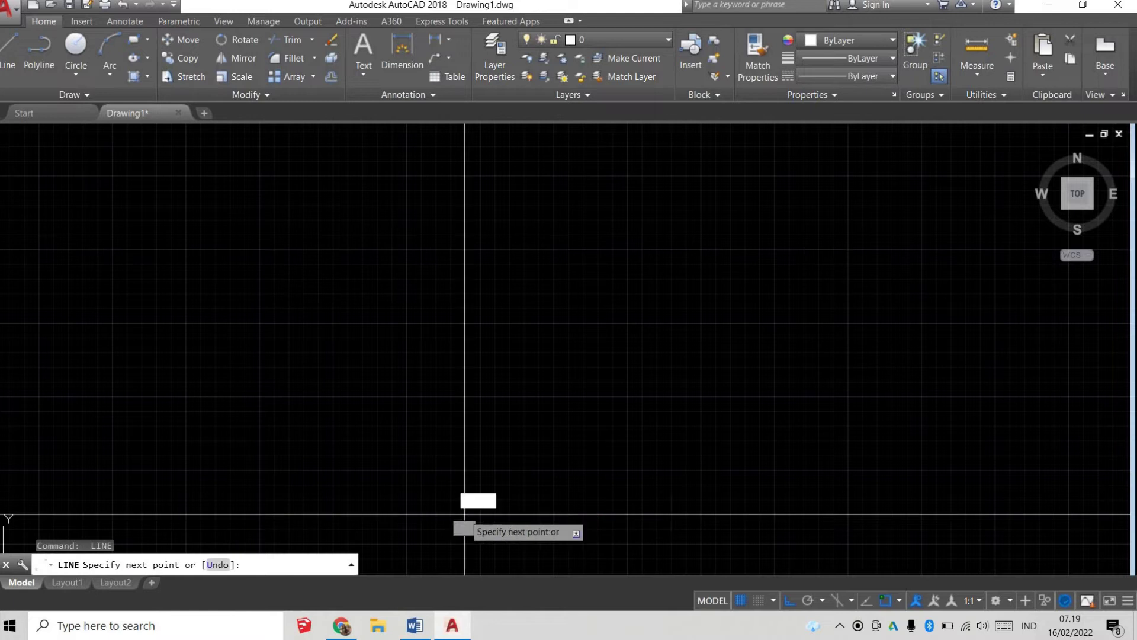
key(Escape)
key(Return)
click(478, 209)
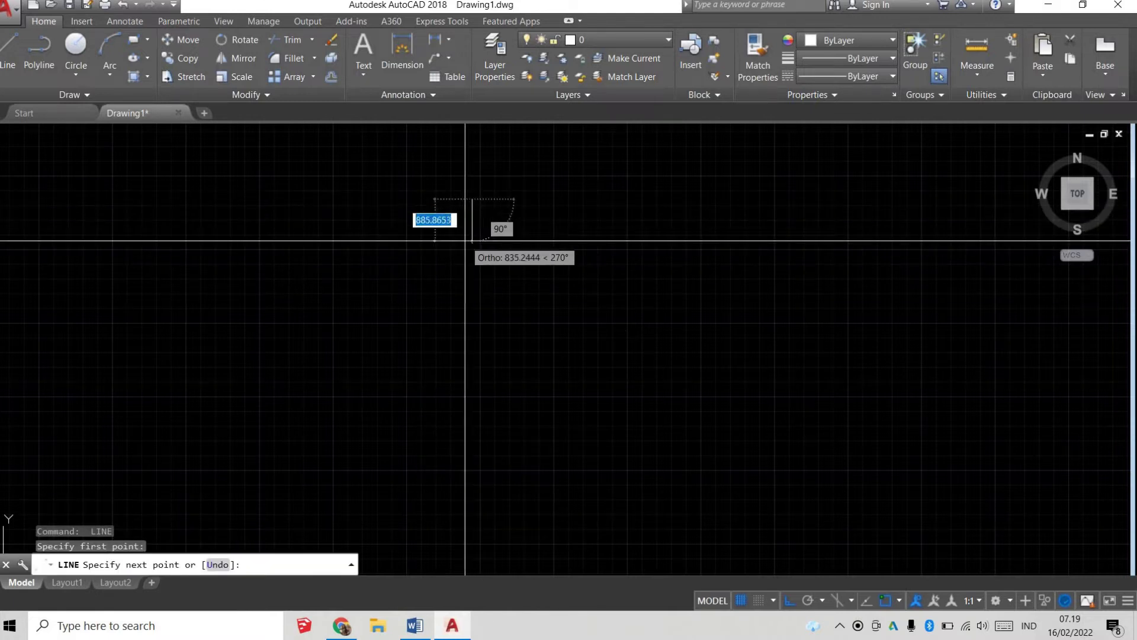
key(Escape)
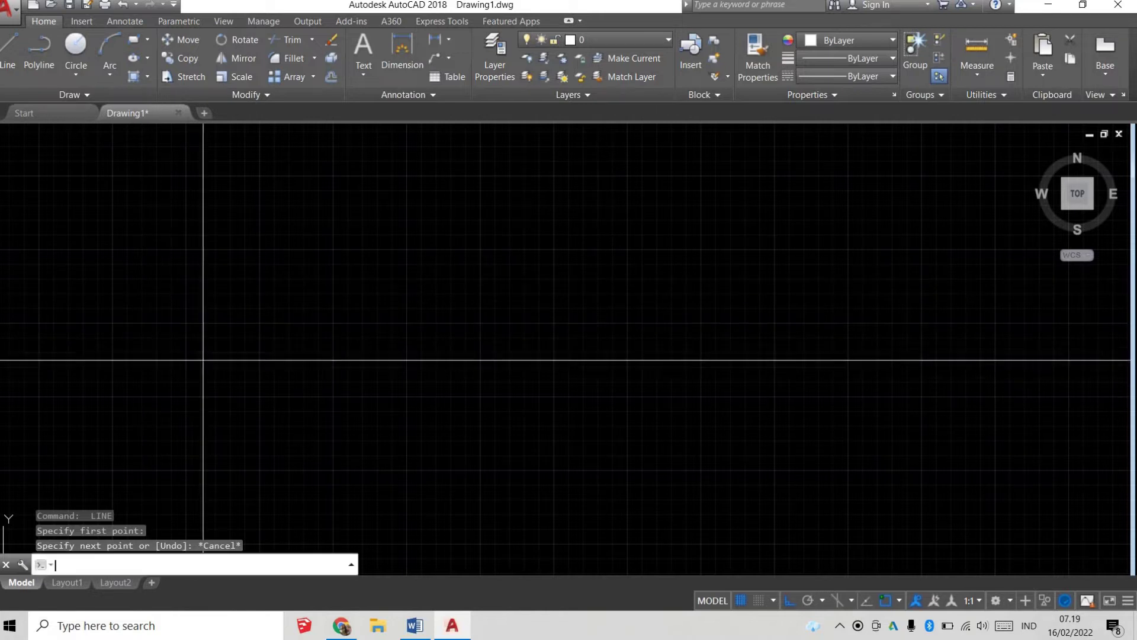
Draw a closed square from four 3000-unit lines and pan it into view
key(Return)
click(178, 334)
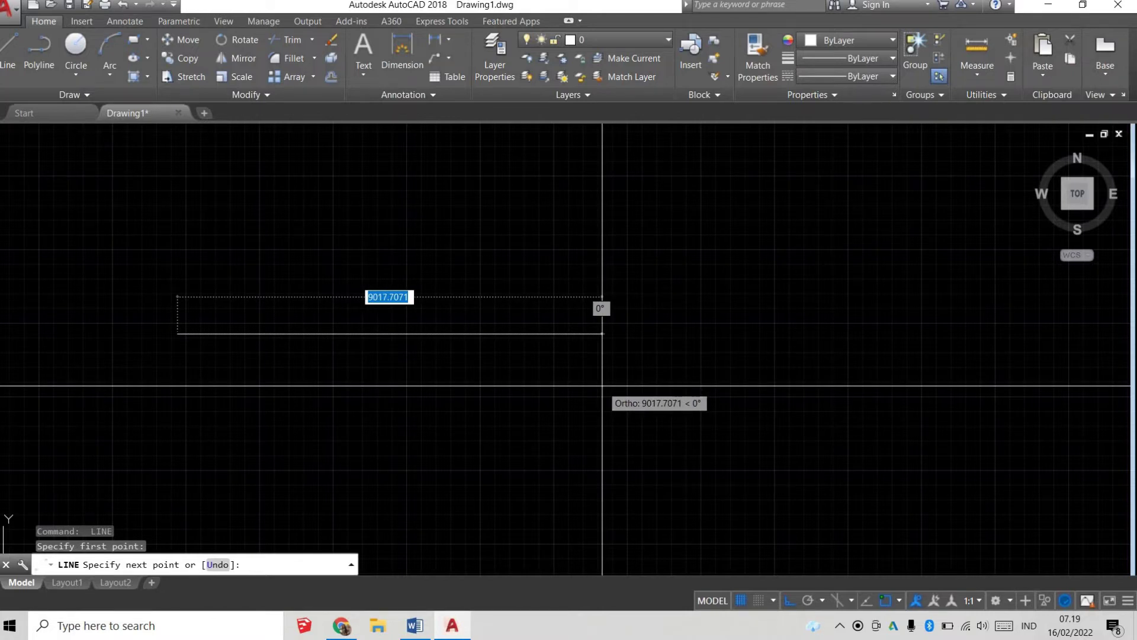
text(3000)
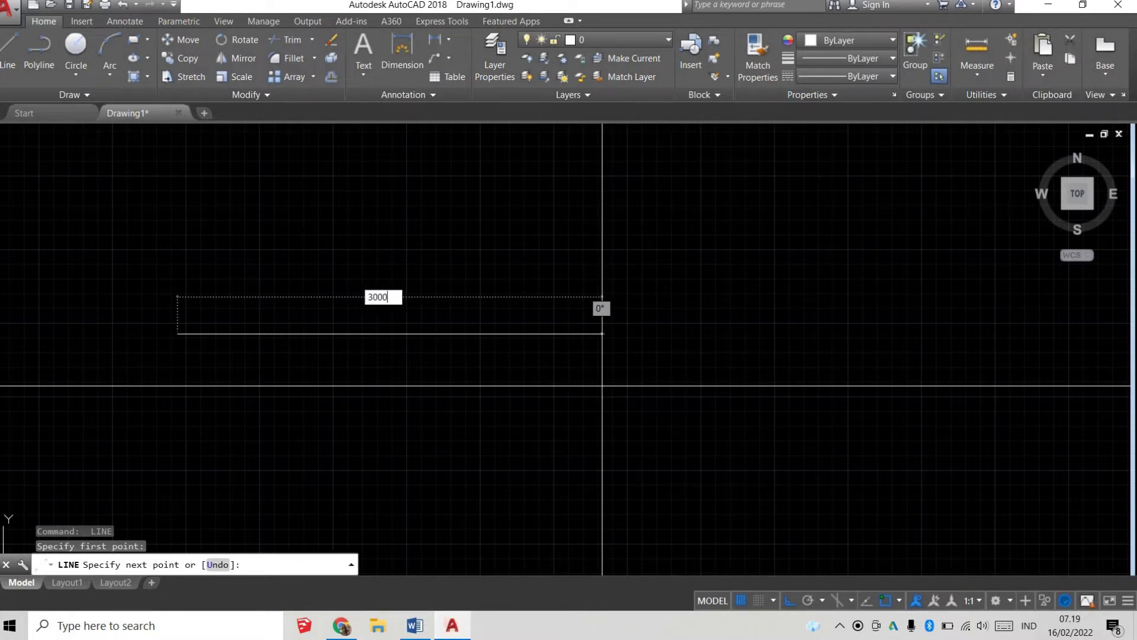
key(Return)
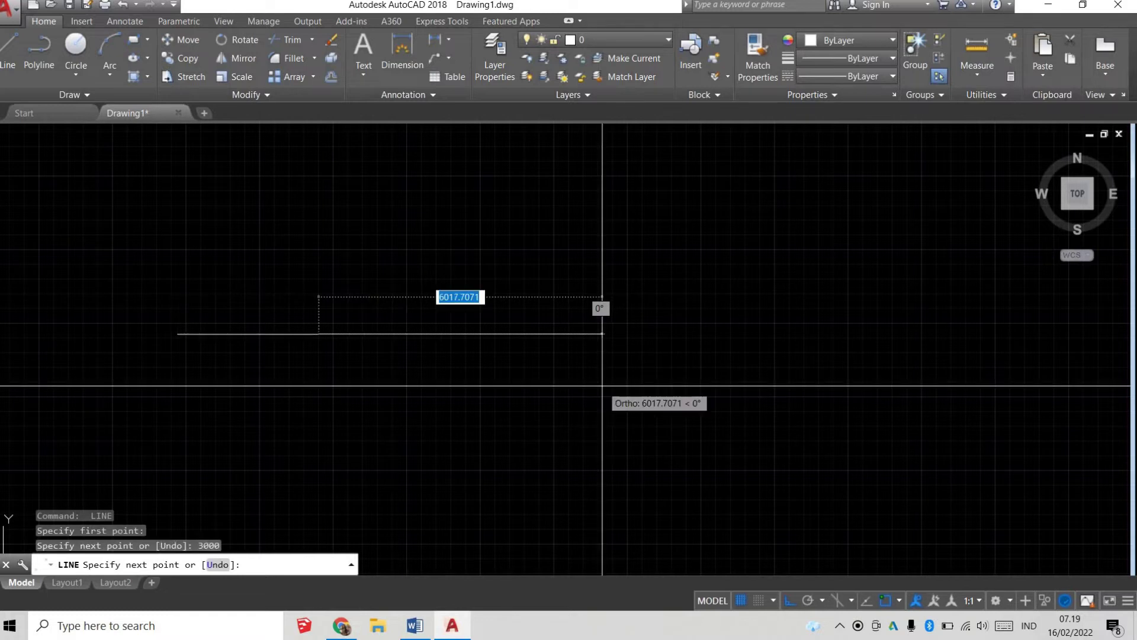
middle_drag(316, 515, 457, 389)
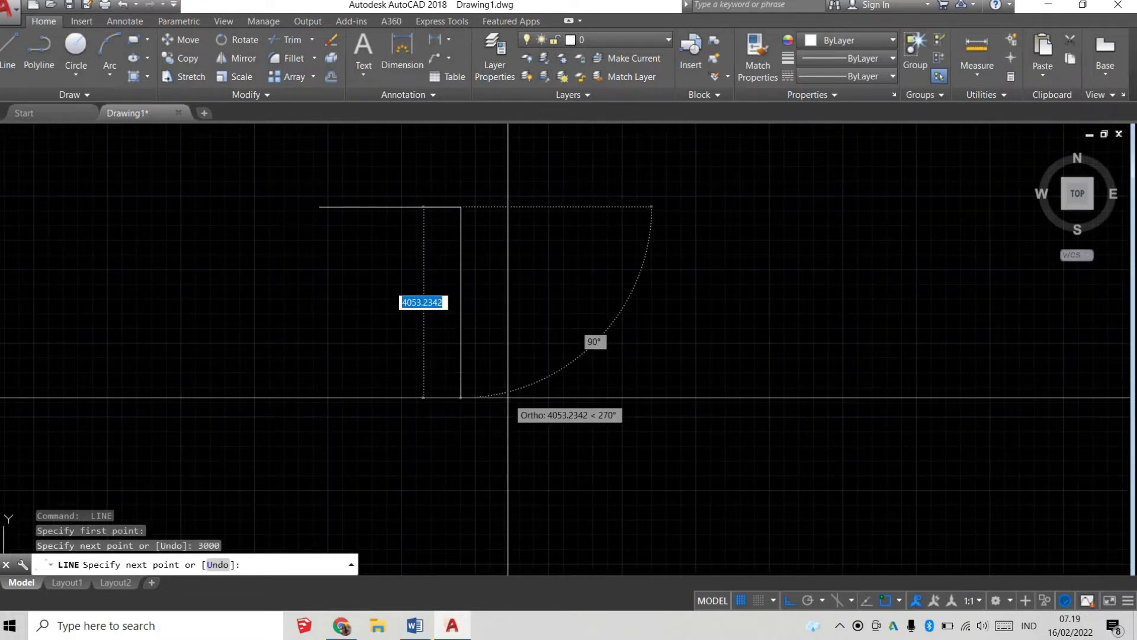
text(3000)
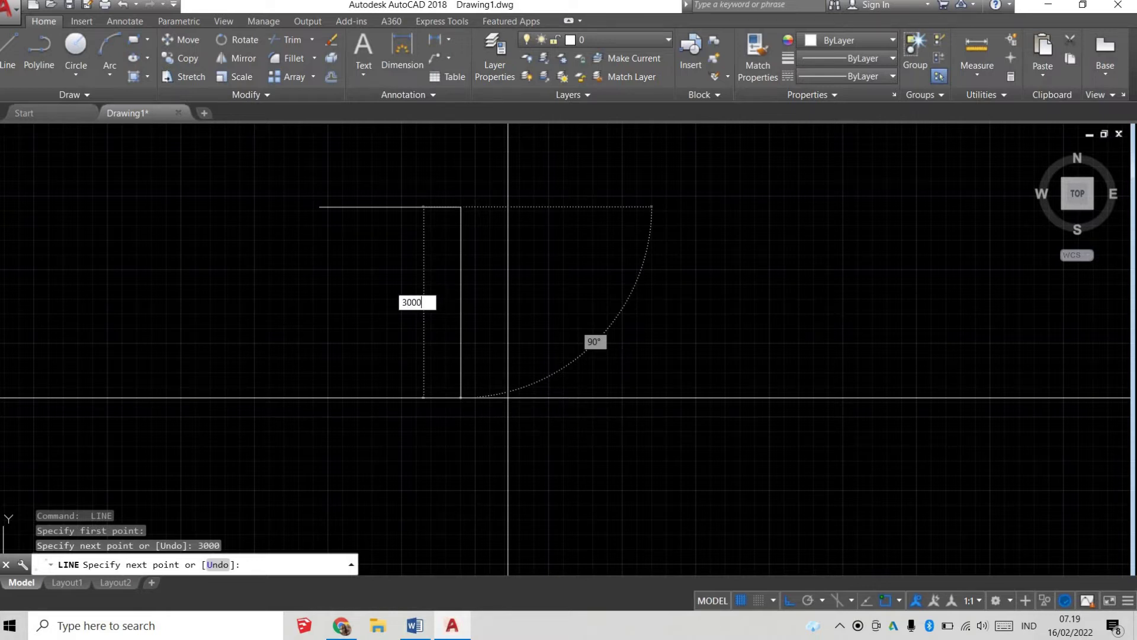
key(Return)
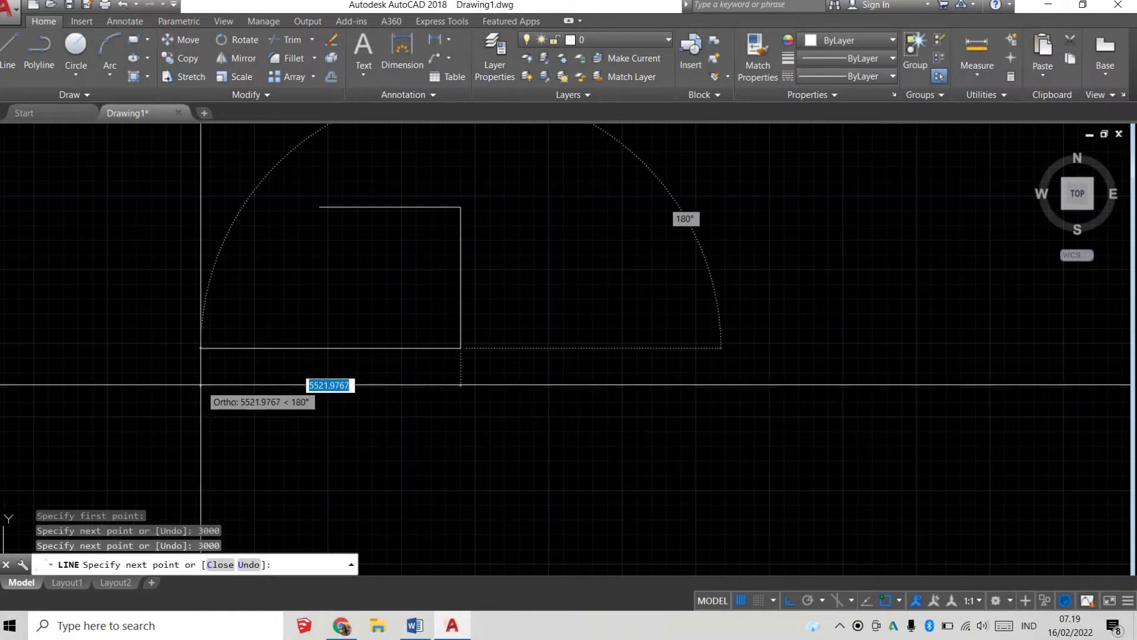
text(3000)
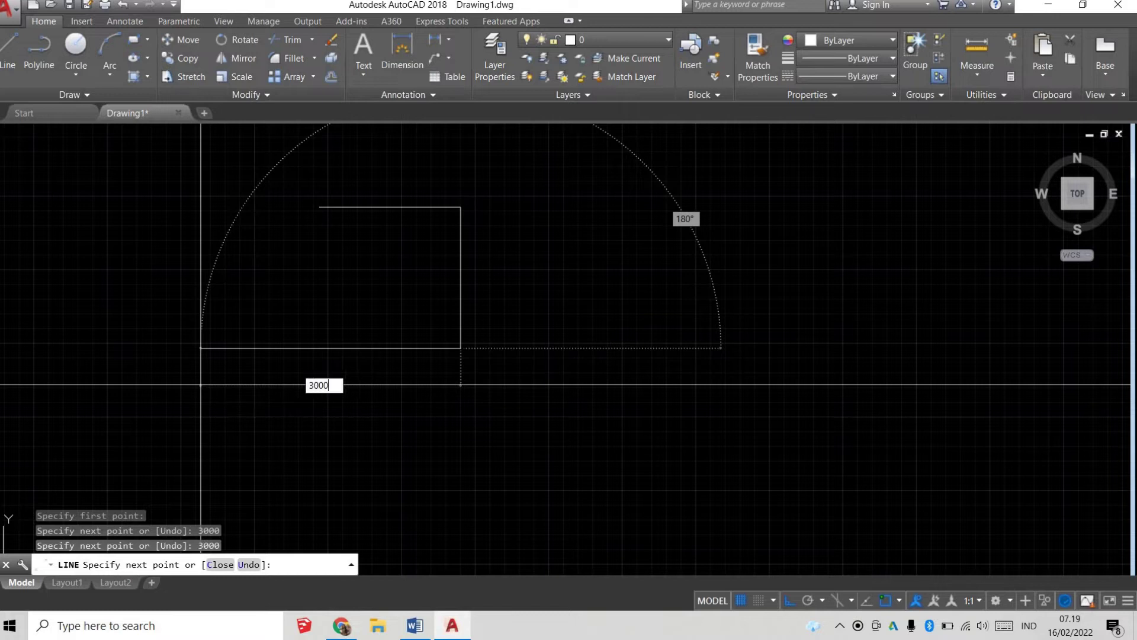
key(Return)
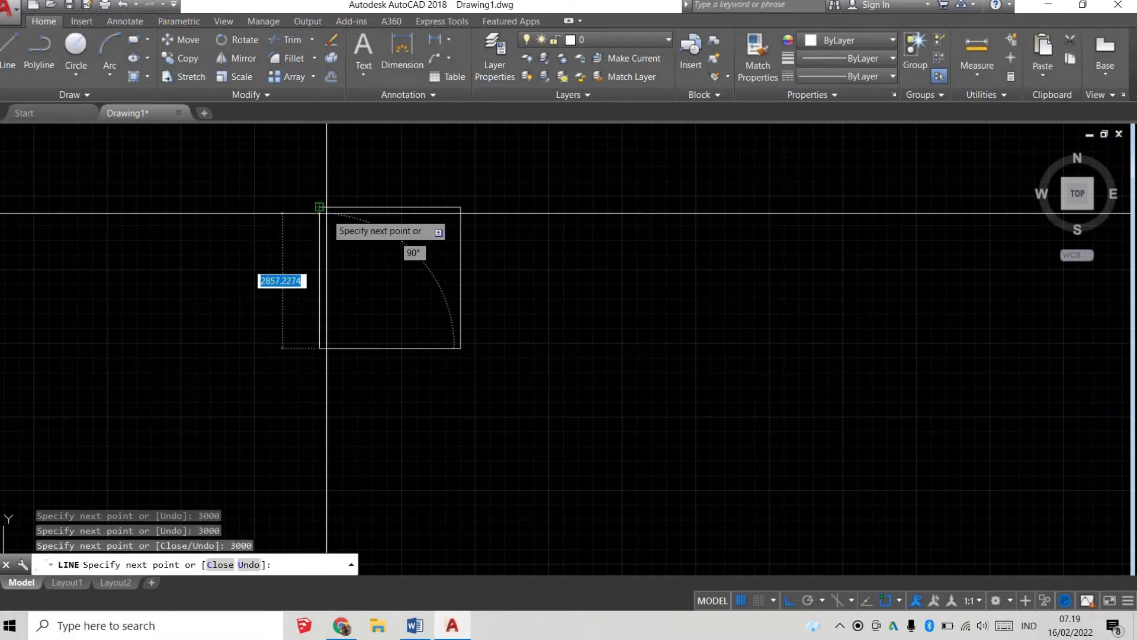
text(3000)
key(Return)
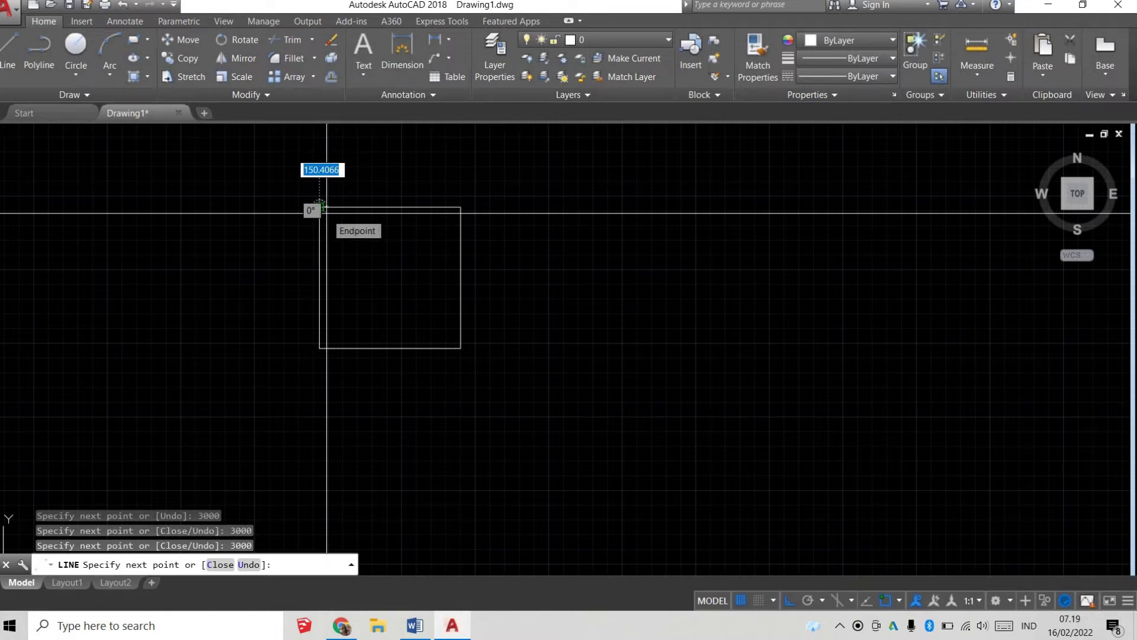
key(Return)
middle_drag(617, 371, 576, 392)
middle_drag(384, 307, 389, 305)
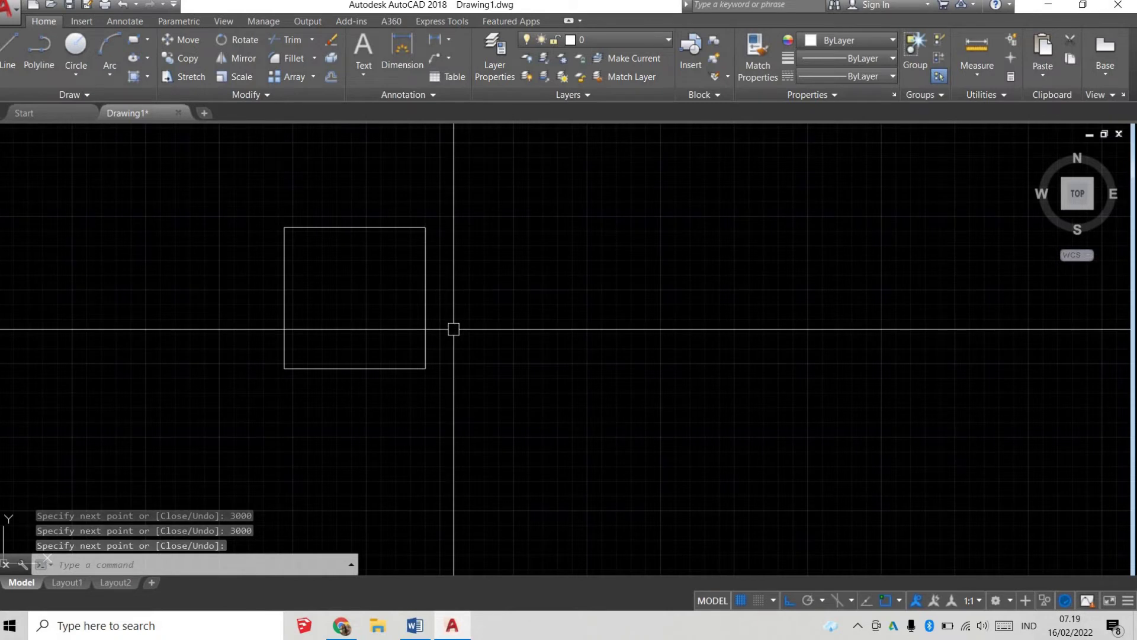
middle_drag(617, 310, 541, 326)
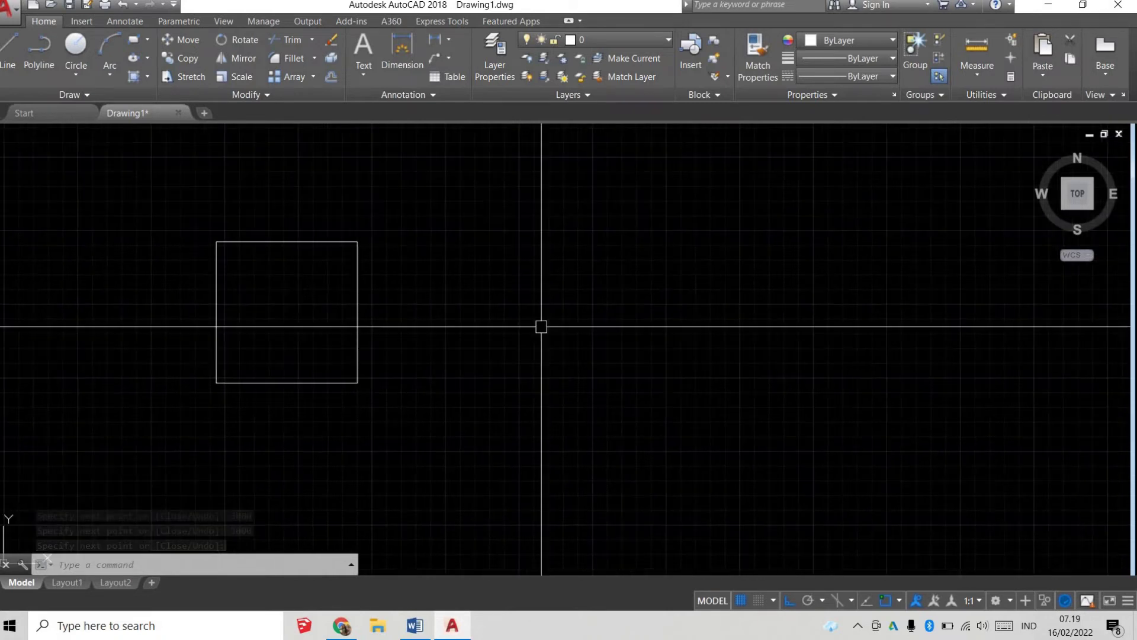
Draw a second square to the right with three 3000-unit sides, closing it with C
key(Return)
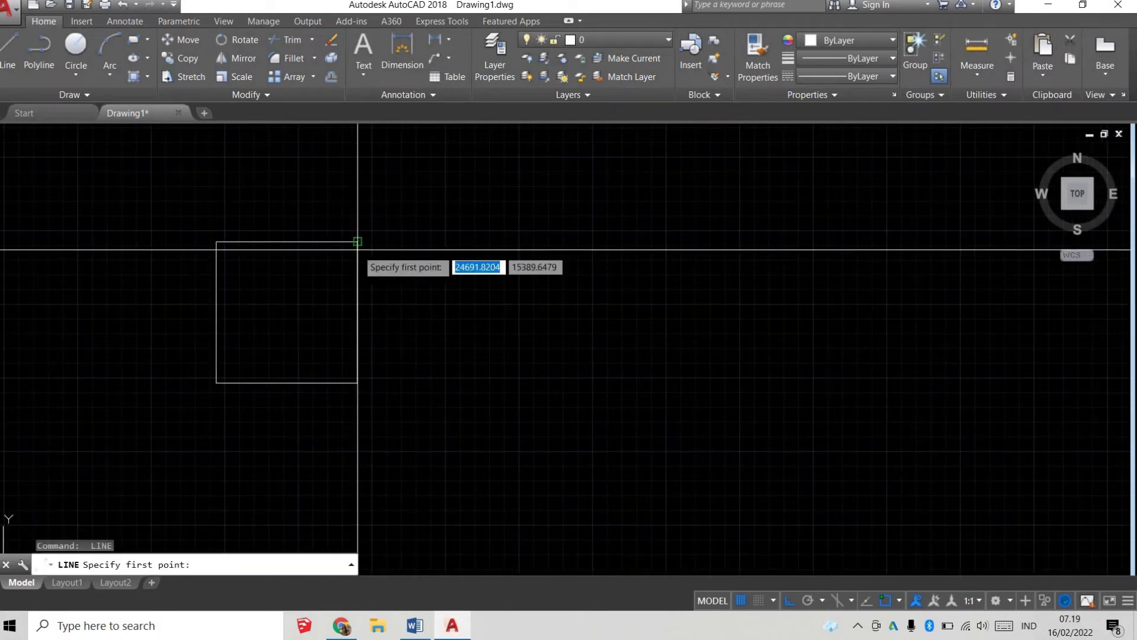
click(467, 241)
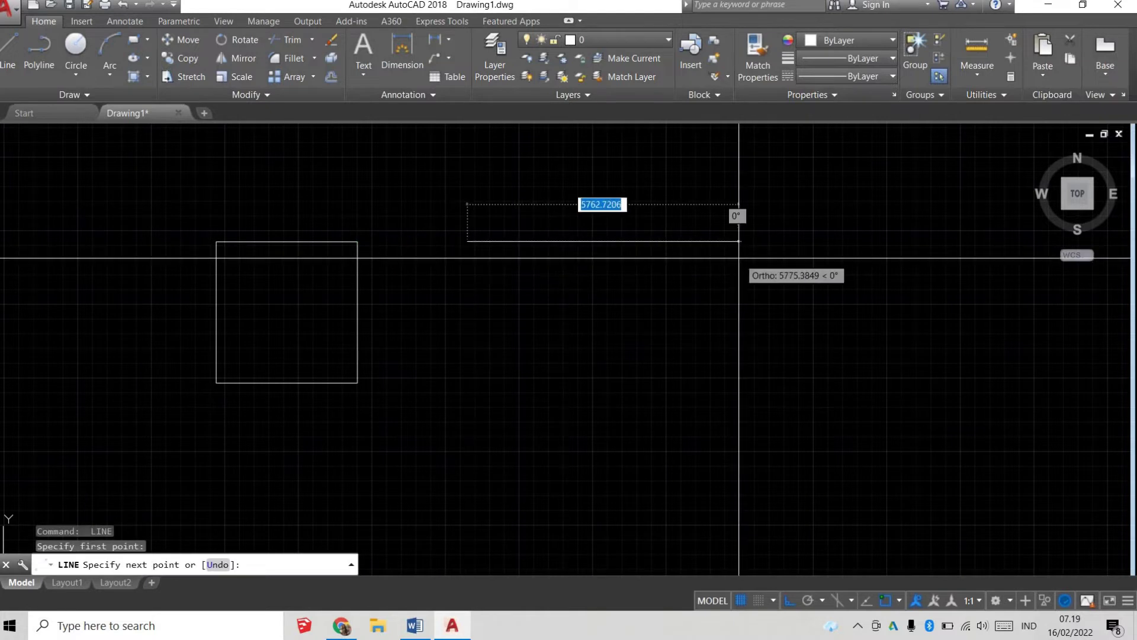
text(3000)
key(Return)
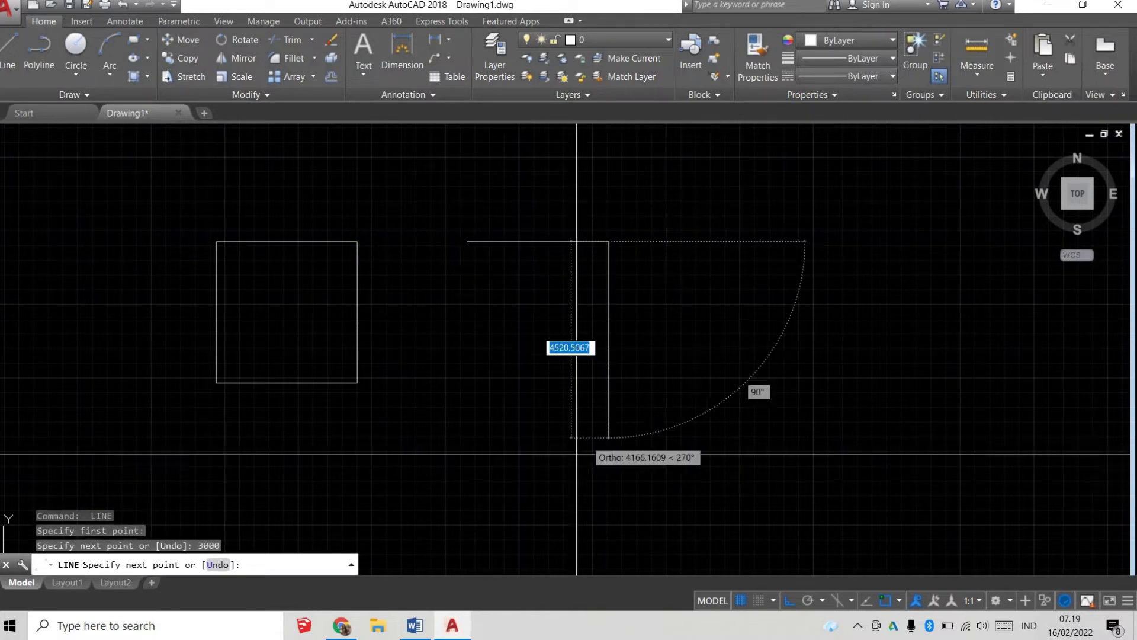
text(3000)
key(Return)
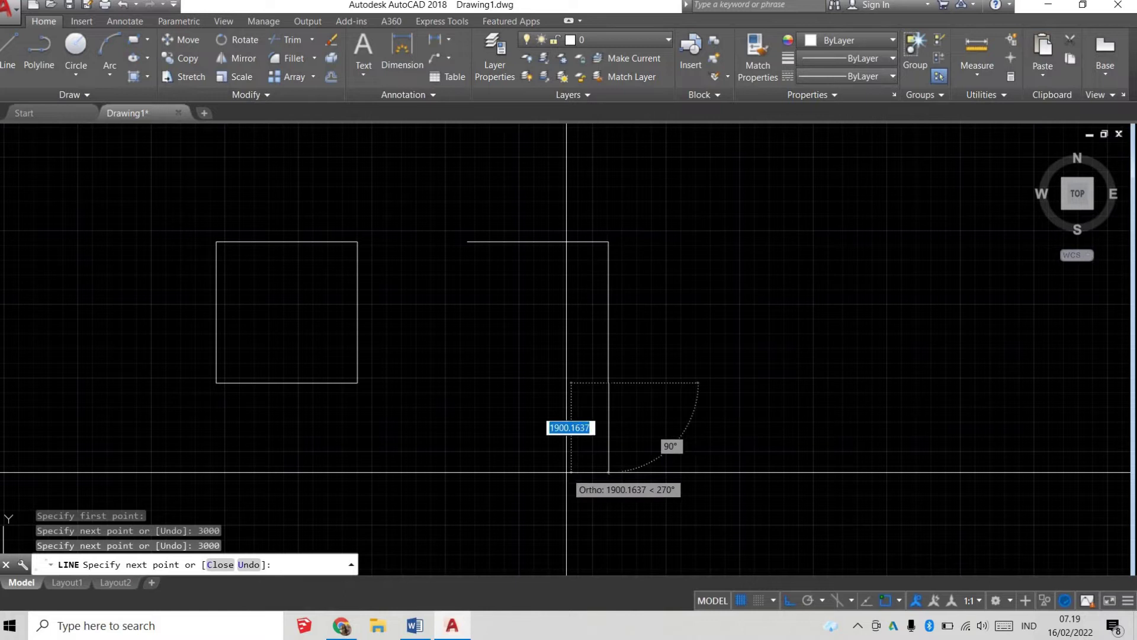
text(3000)
key(Return)
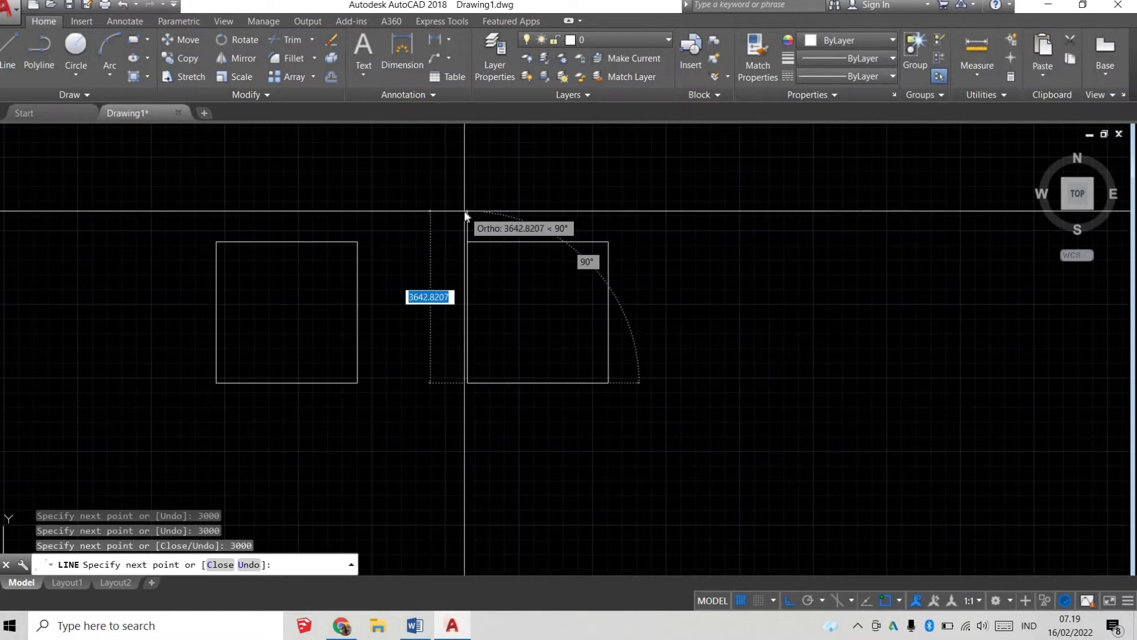
text(c)
key(Return)
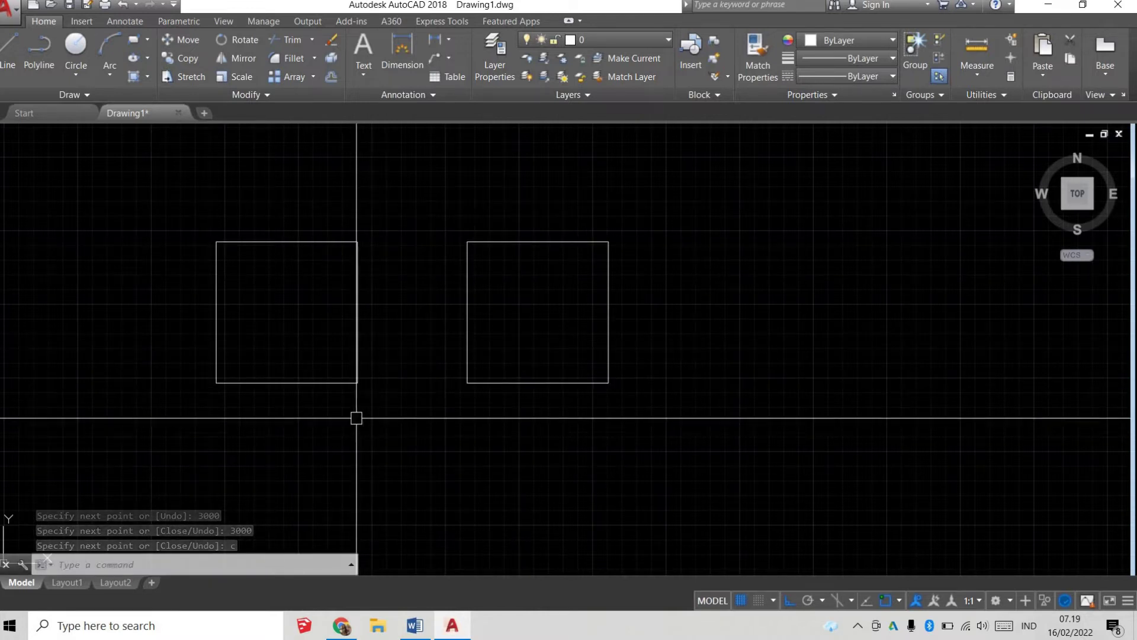
click(745, 415)
Erase both squares
click(79, 167)
text(e)
key(Return)
Draw a closed stepped LINE outline with segments 3000, 3000, 1000, 5000, 4000 and 25
text(l)
key(Return)
click(126, 222)
text(3000)
key(Return)
text(3000)
key(Return)
text(1000)
key(Return)
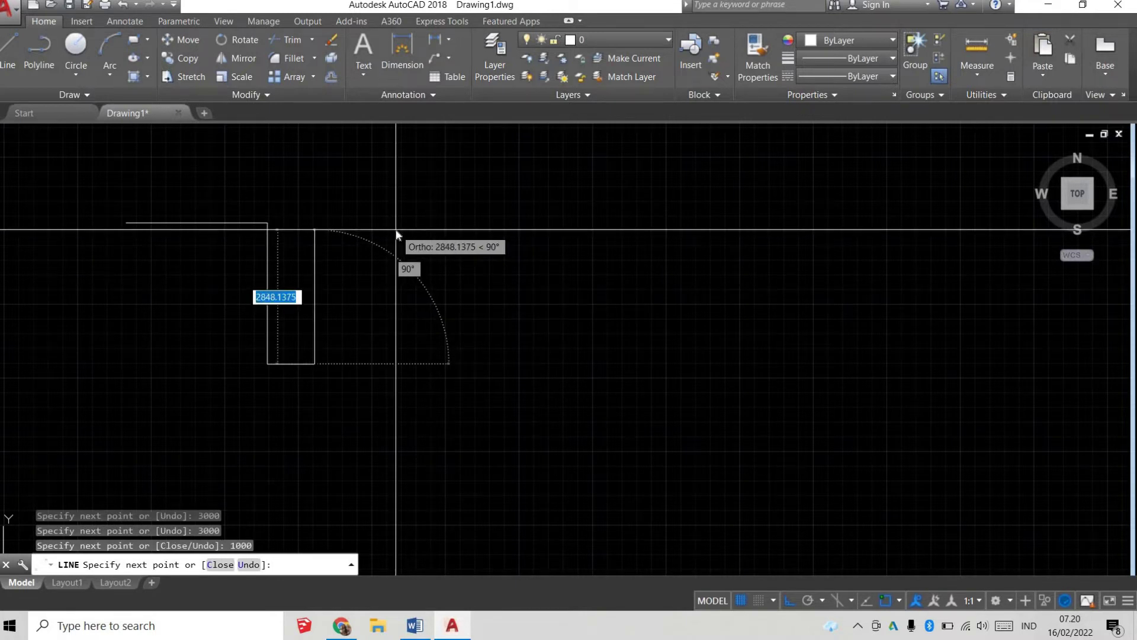
text(5000)
key(Return)
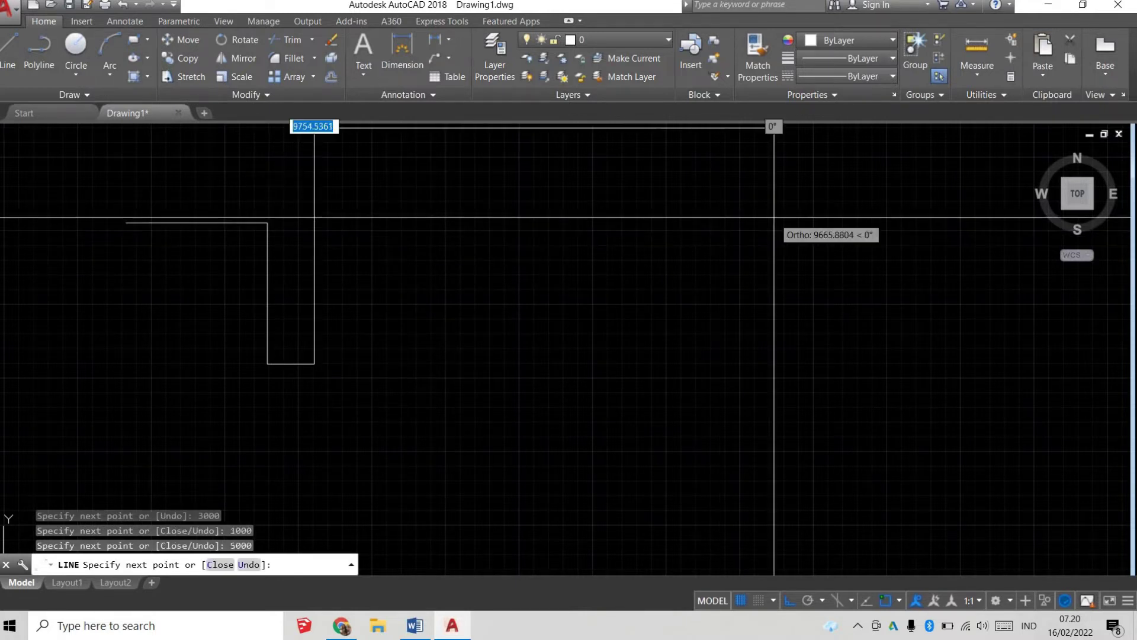
text(4000)
key(Return)
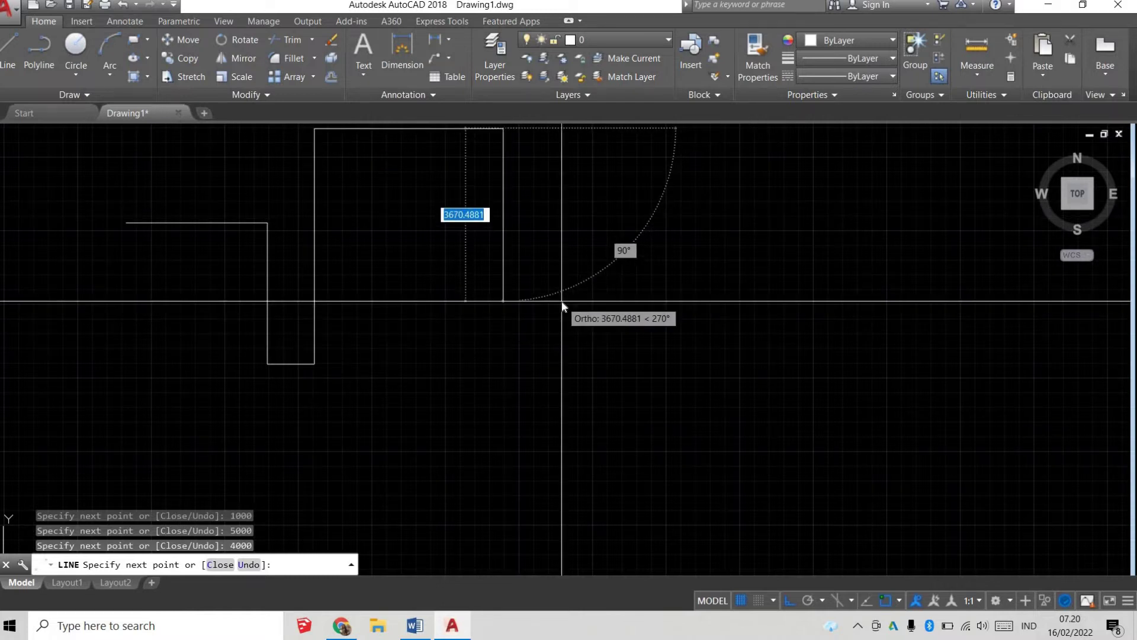
text(2500)
key(Return)
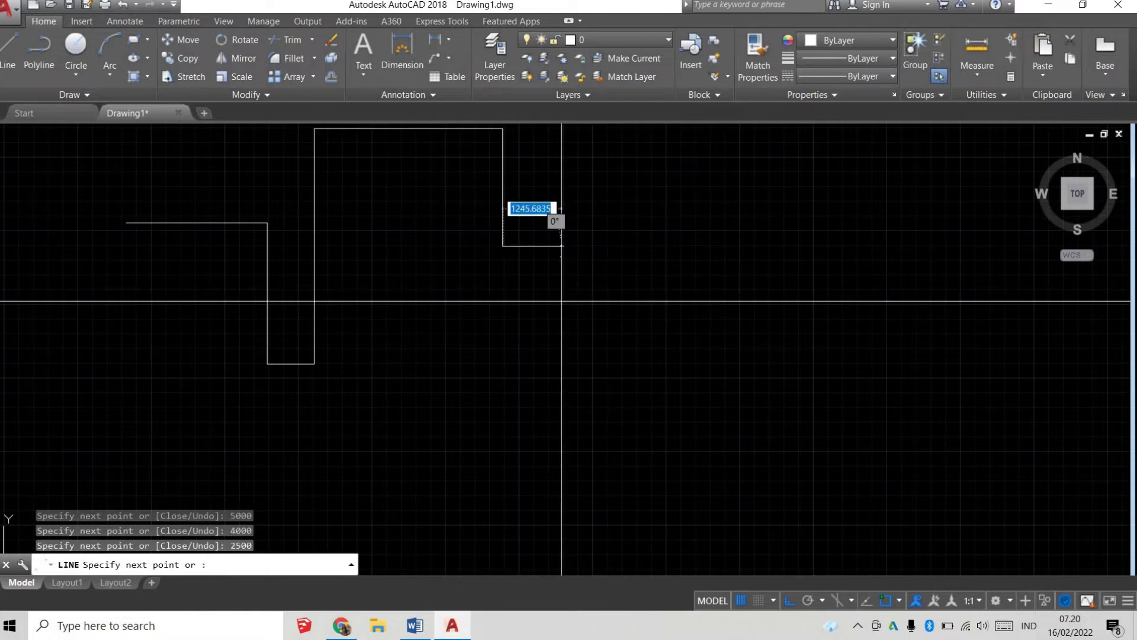
click(104, 318)
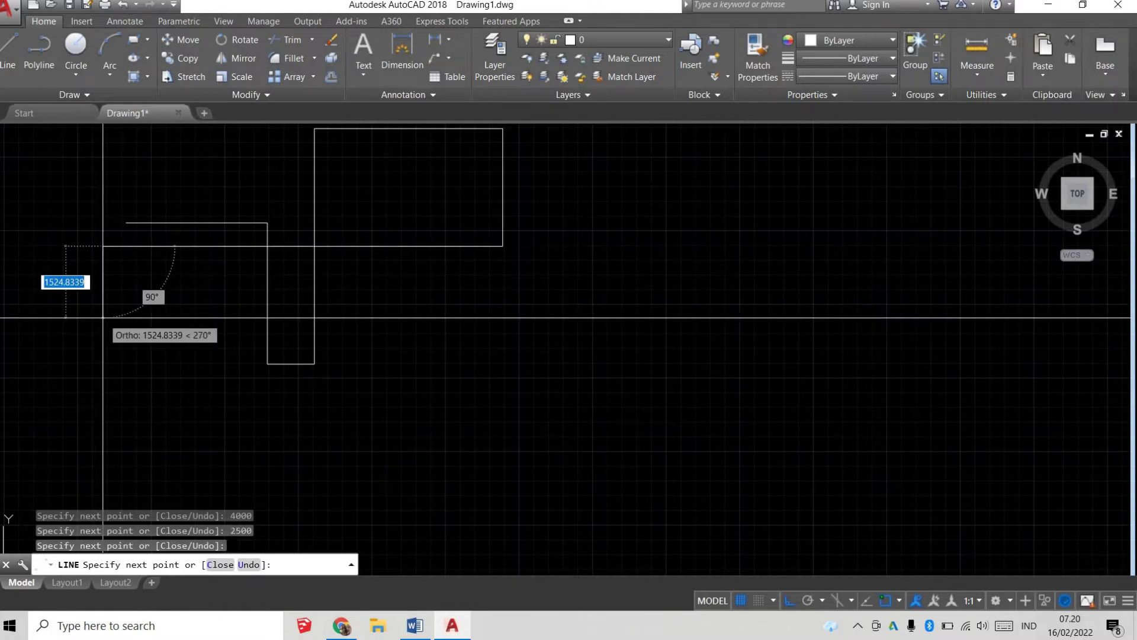
text(c)
key(Return)
Window-select the whole stepped outline and erase it
scroll(140, 326, down, 2)
middle_drag(384, 303, 453, 317)
click(566, 396)
click(180, 204)
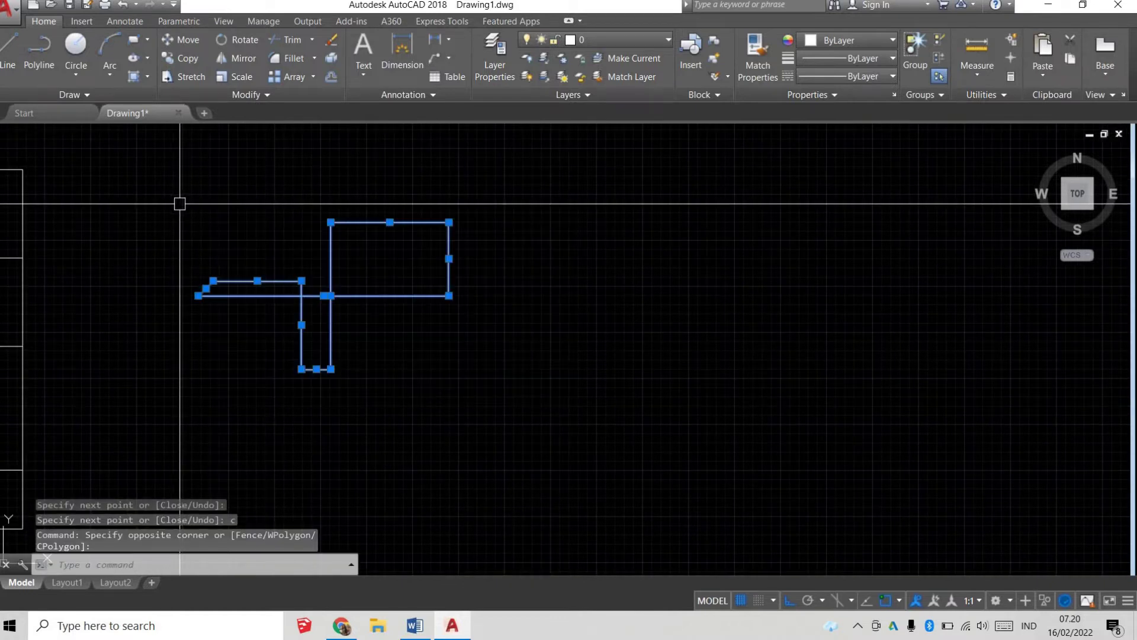
text(E)
key(Return)
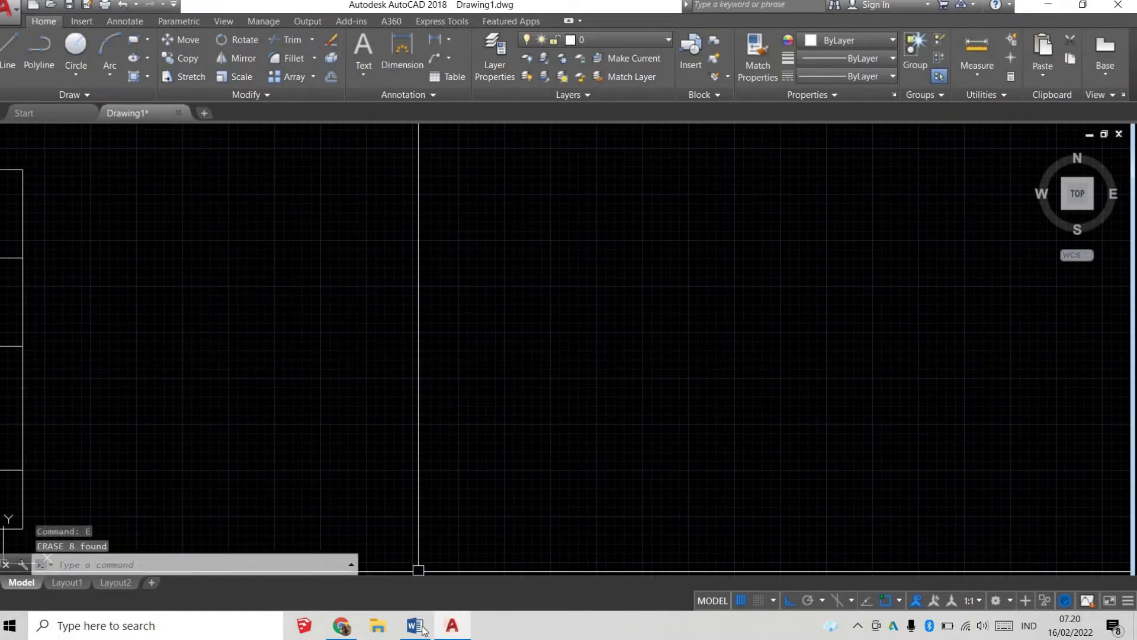
Check the Xl (xline) note in Word, then return to AutoCAD
click(415, 626)
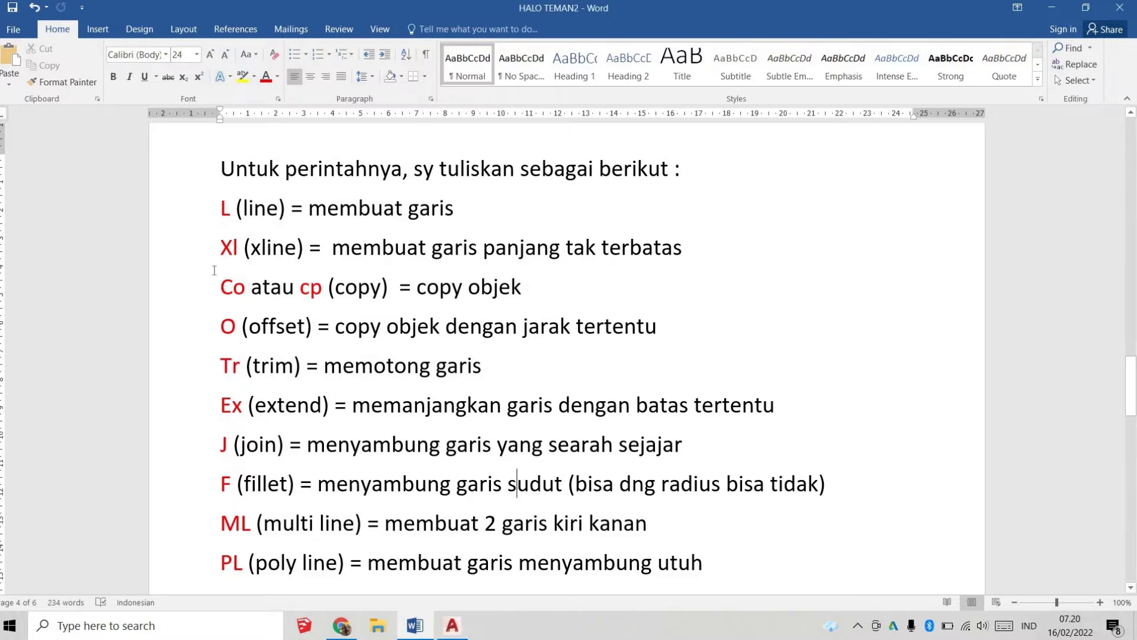
click(178, 247)
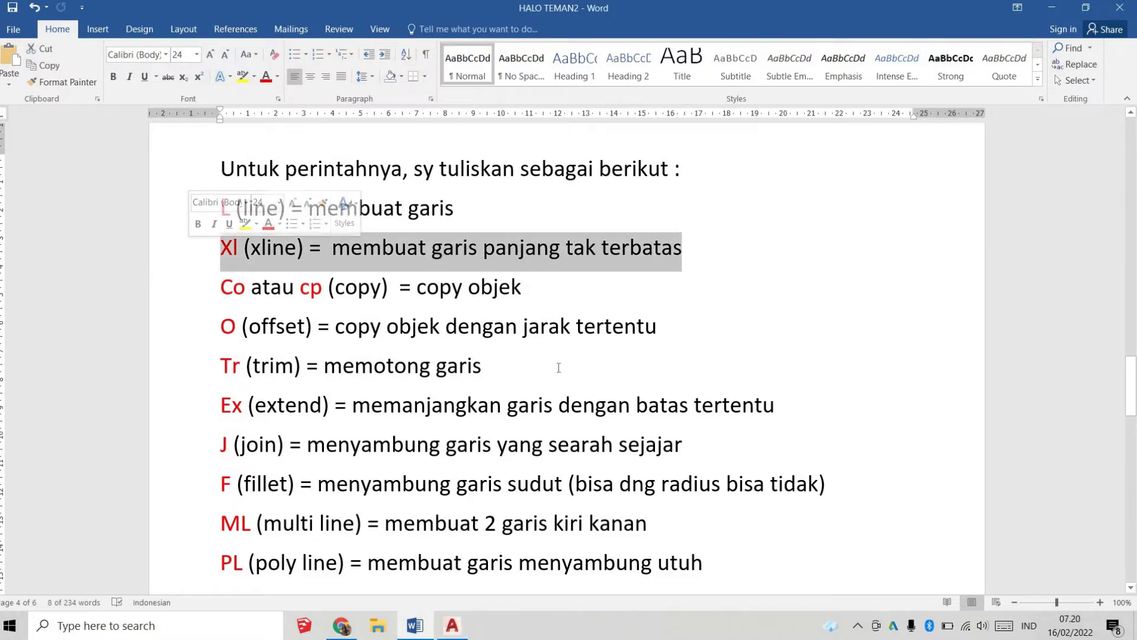
click(454, 248)
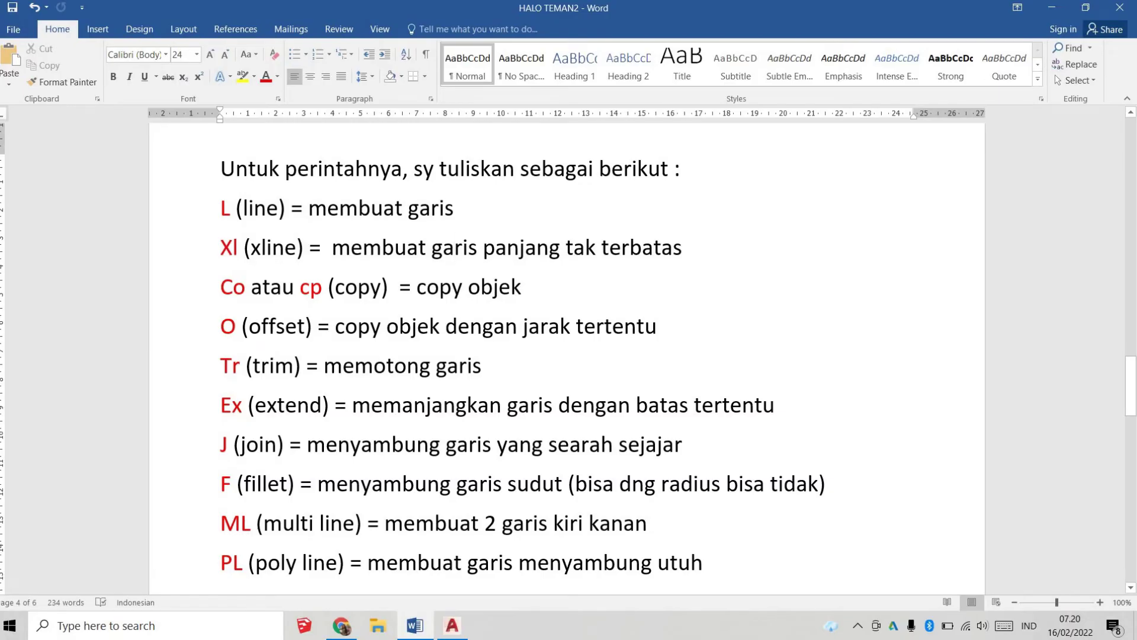
click(452, 625)
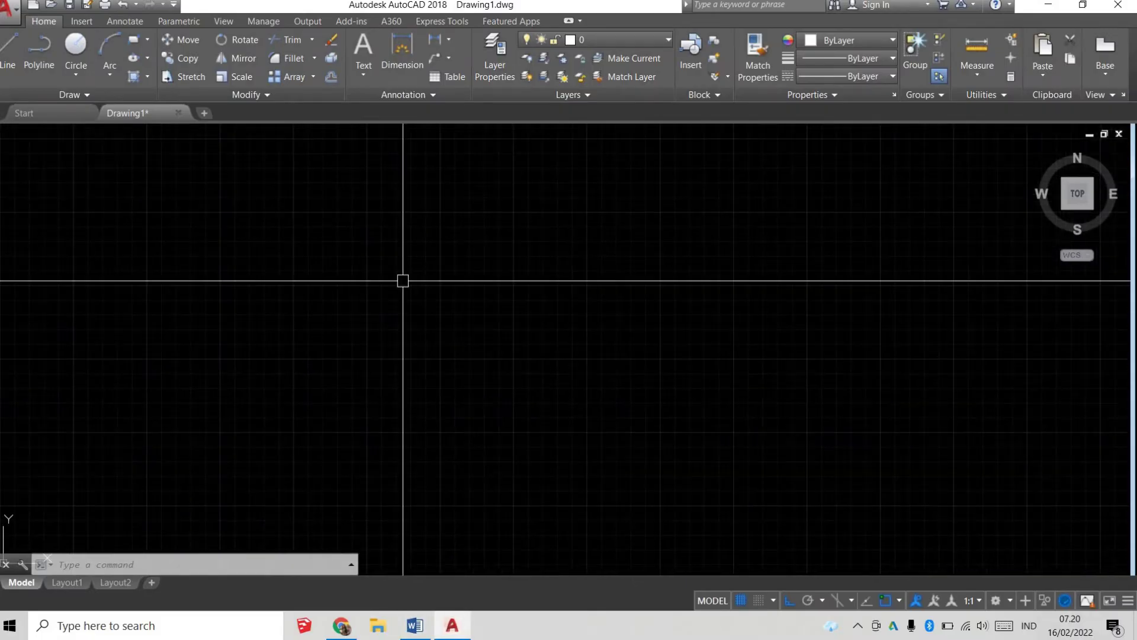
Start an XLINE construction line, pick its first point, then cancel it
text(xl)
key(Return)
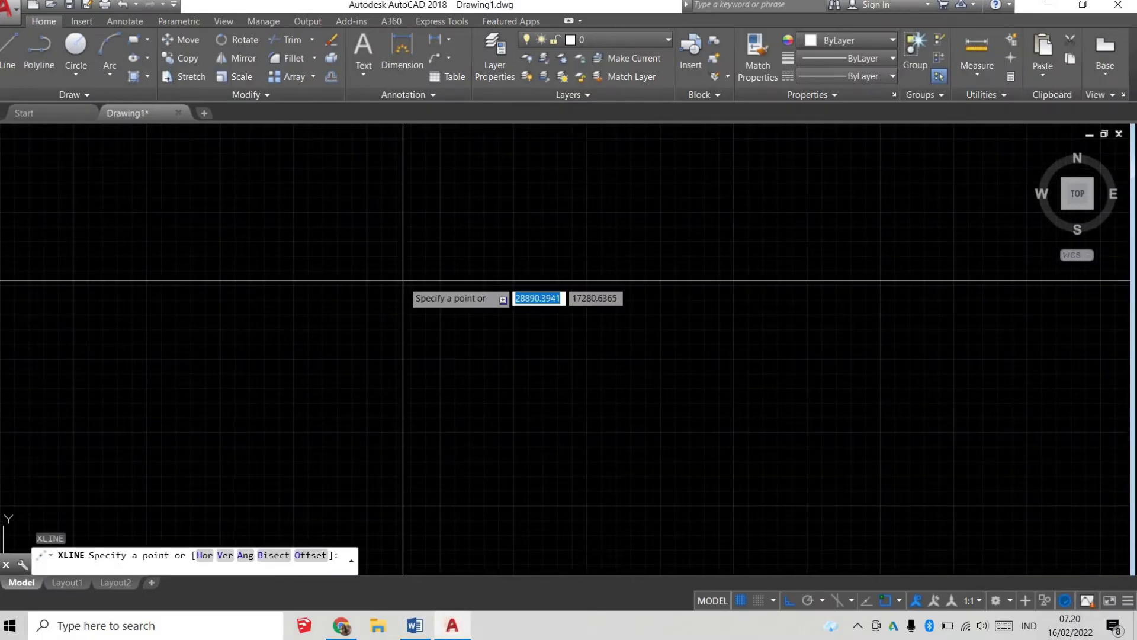
click(352, 369)
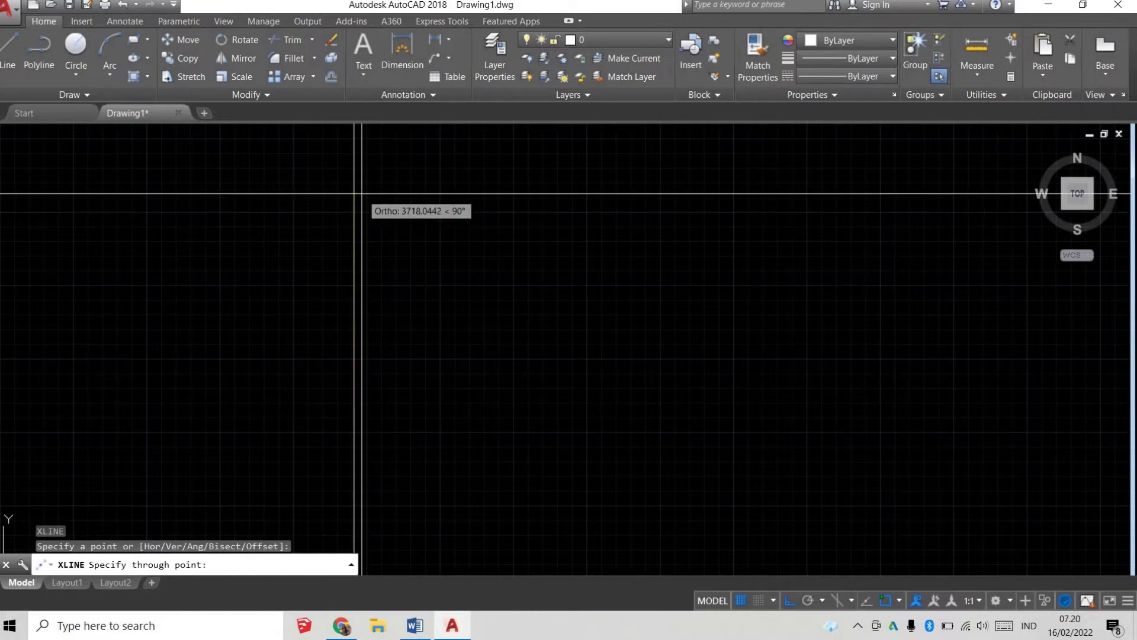
key(Escape)
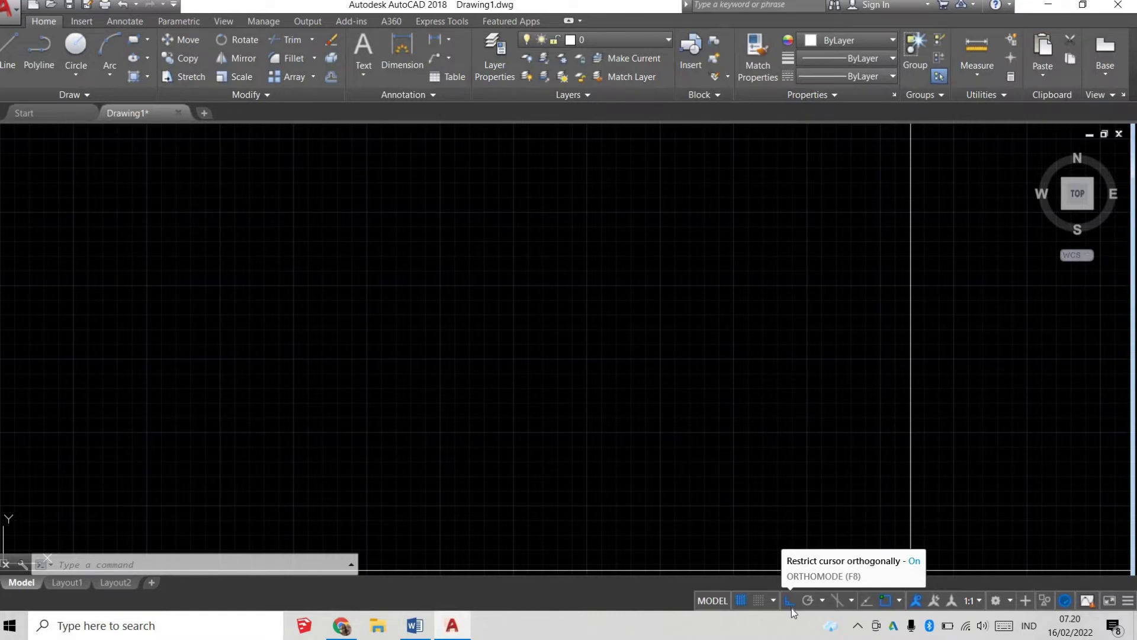
Turn Ortho off, start another XLINE, toggle Ortho on and off, and cancel without placing it
click(791, 608)
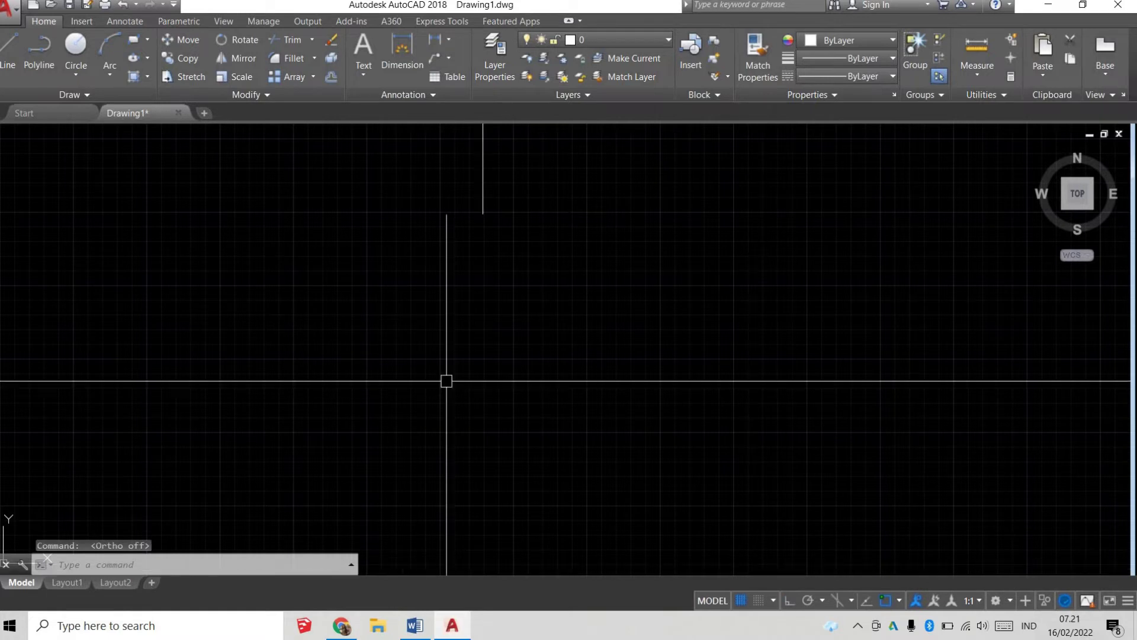
text(xl)
key(Return)
click(323, 417)
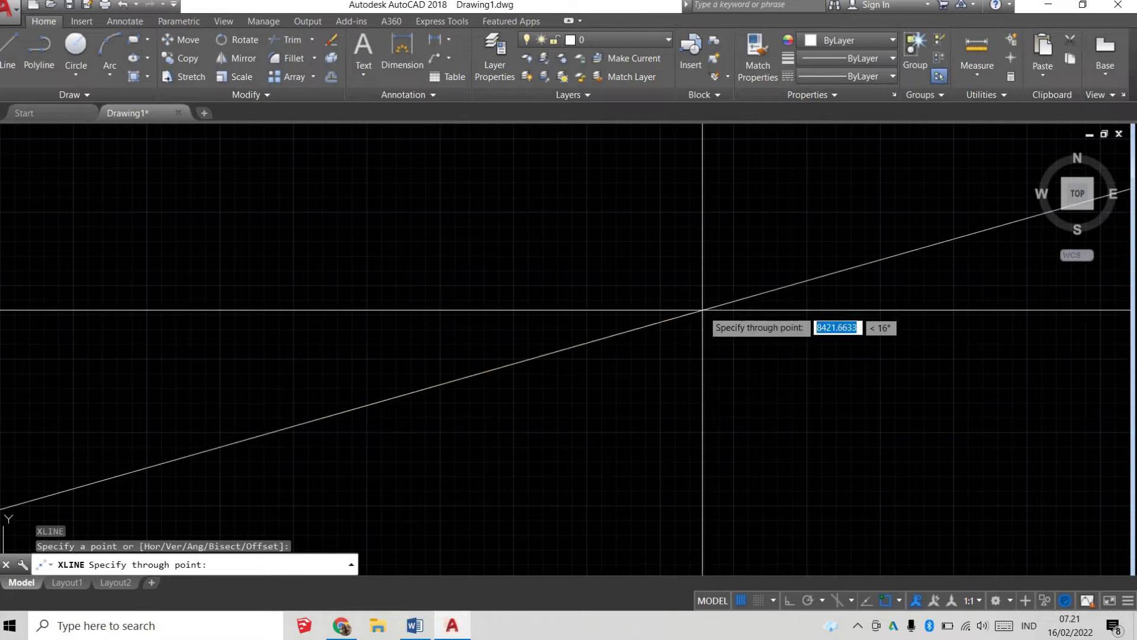
key(F8)
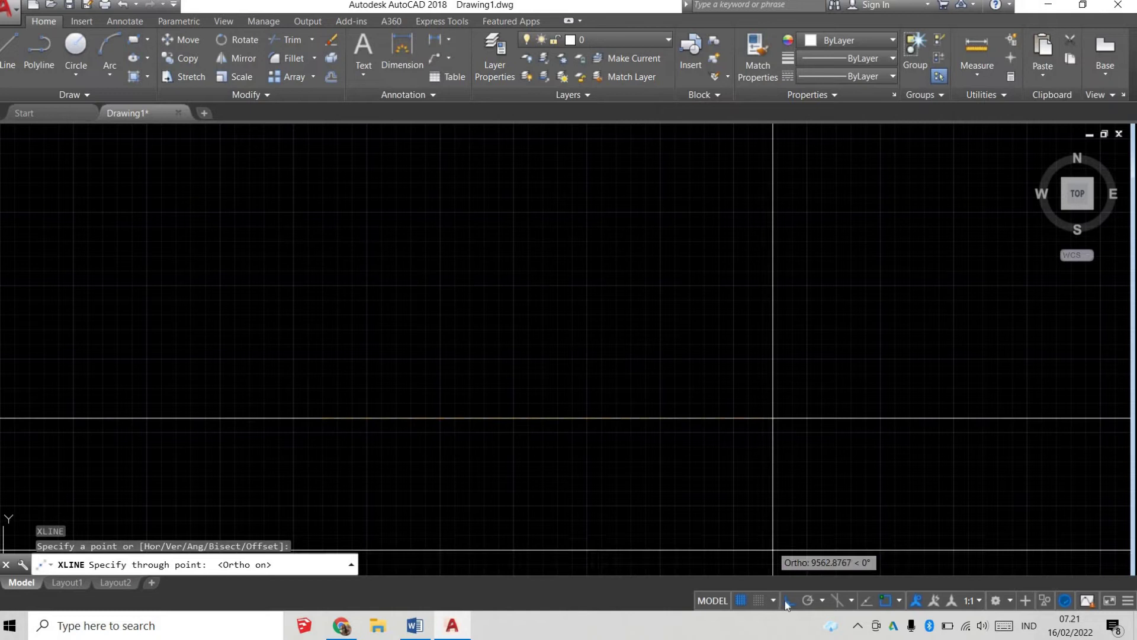
key(F8)
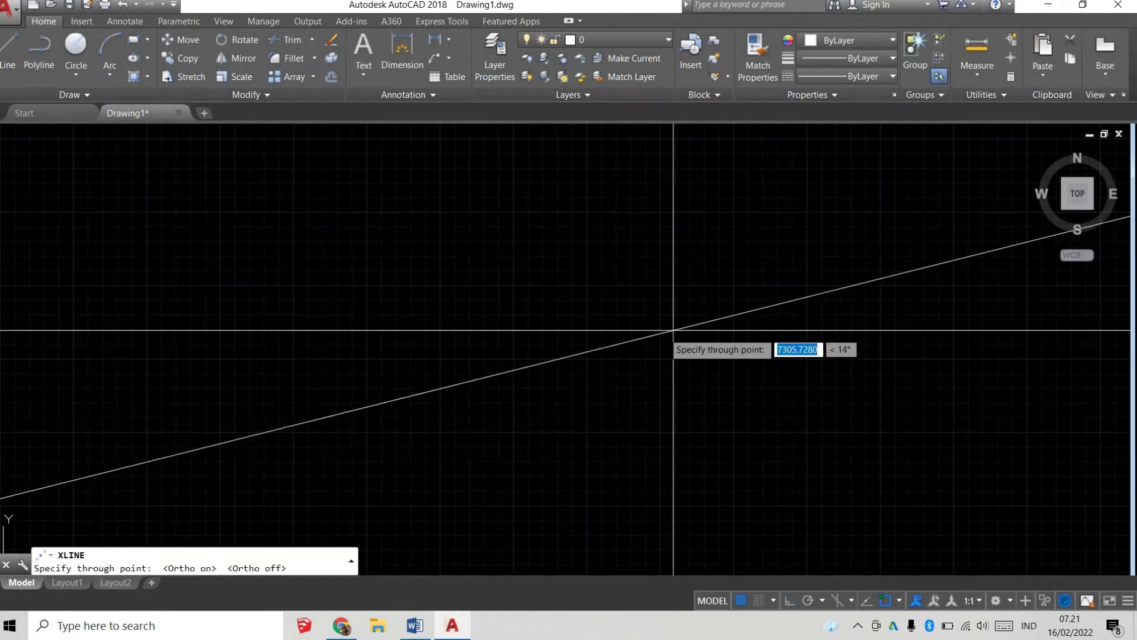
key(Escape)
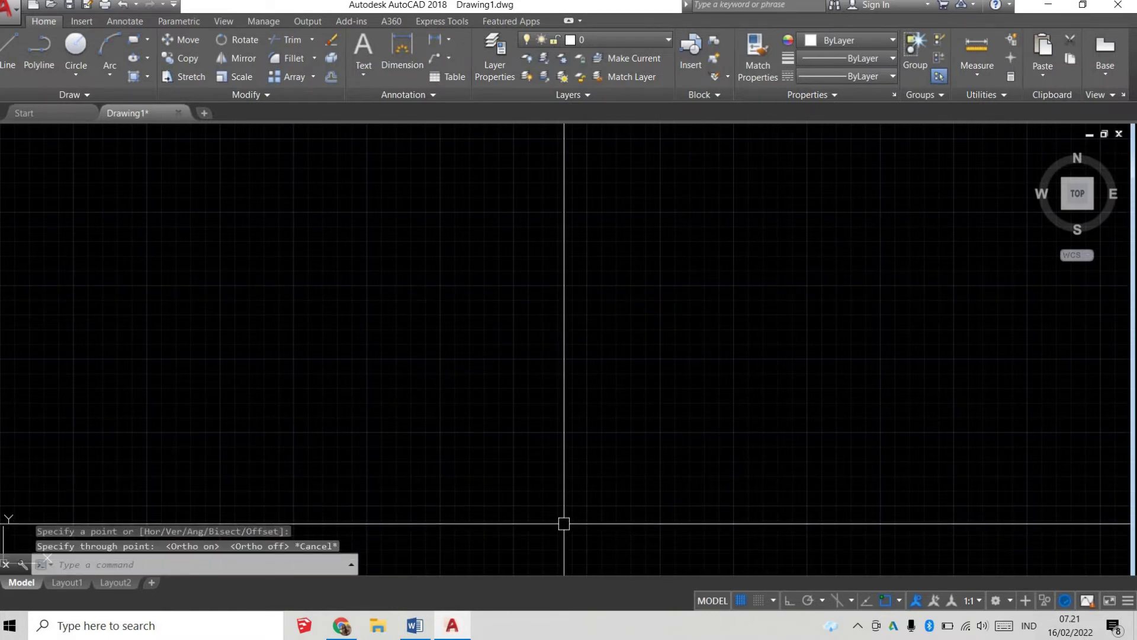
Start a line, cancel it, and restart it from a new first point with Ortho toggled off
text(l)
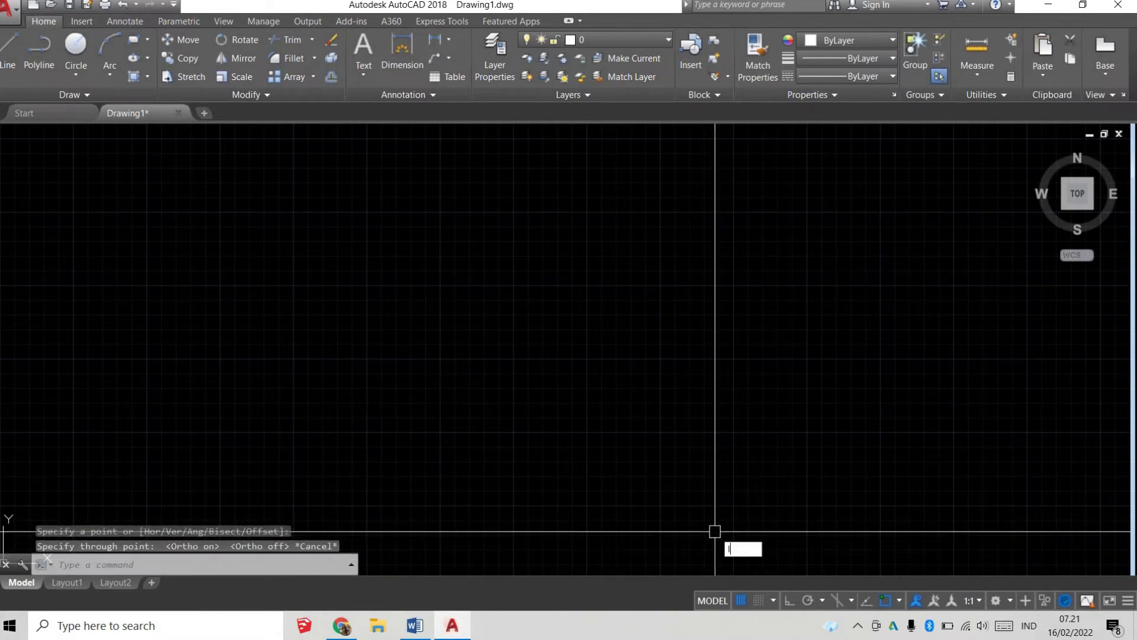
key(Return)
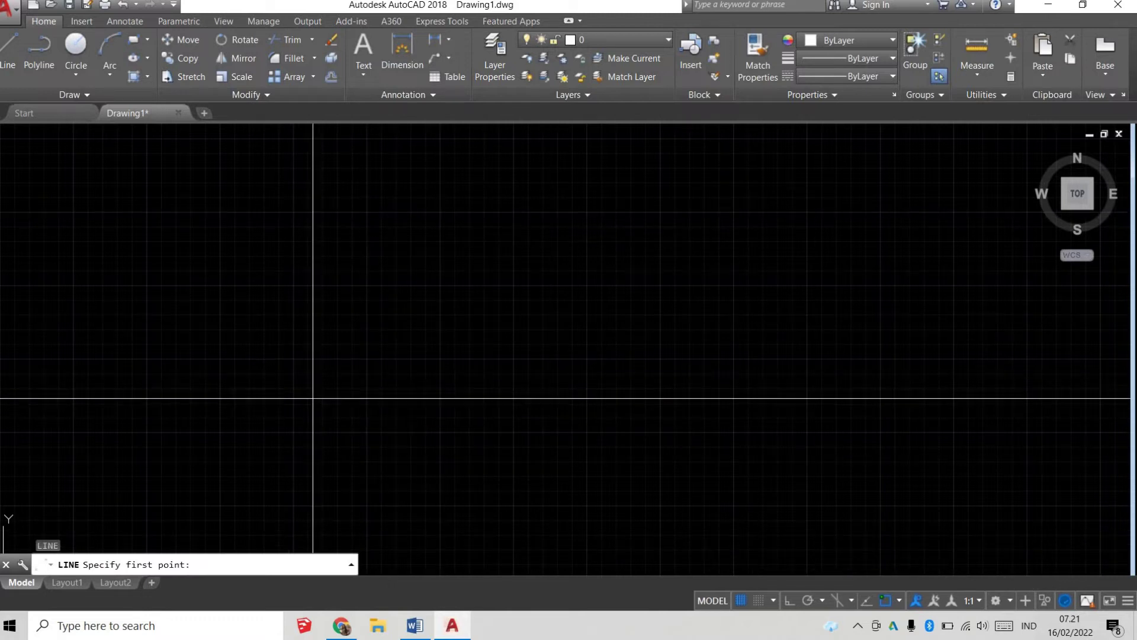
click(314, 398)
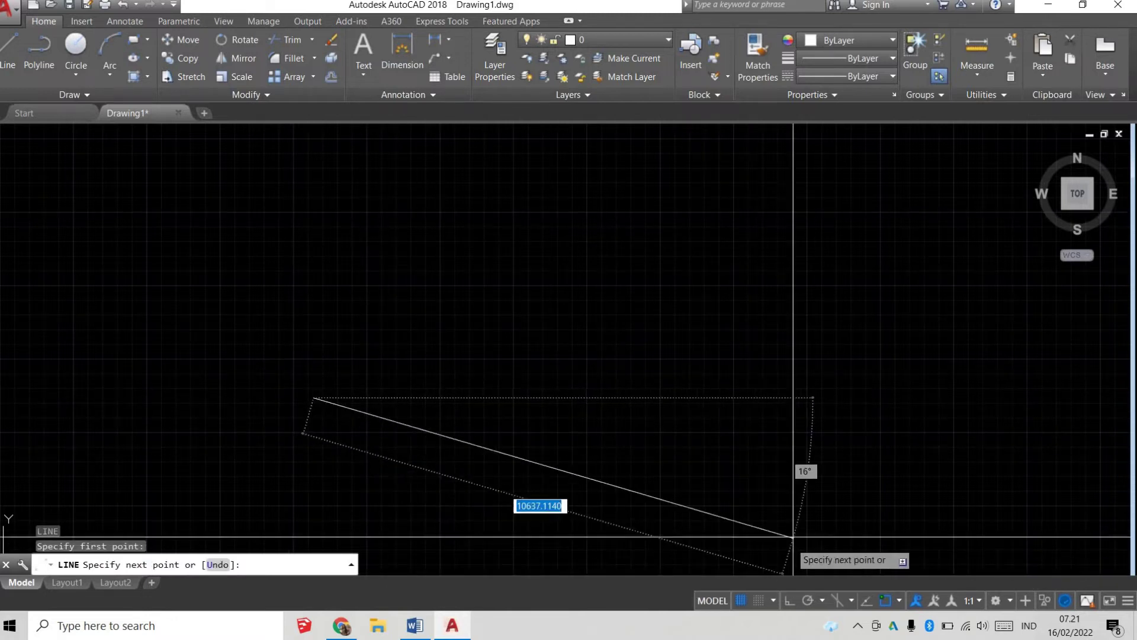
key(Escape)
key(Return)
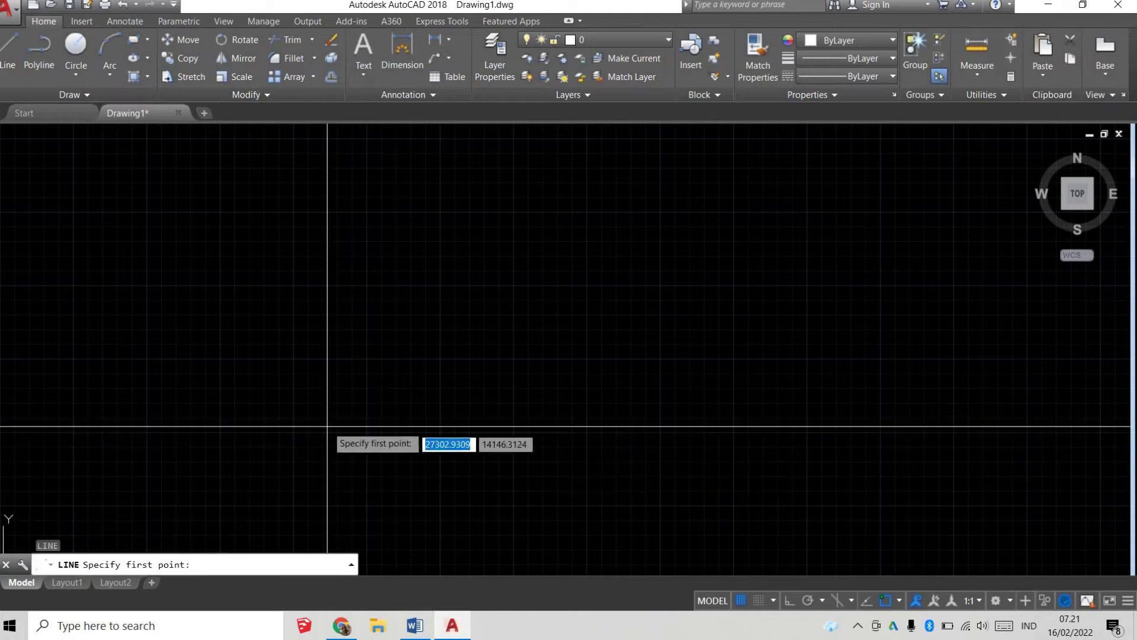
click(308, 414)
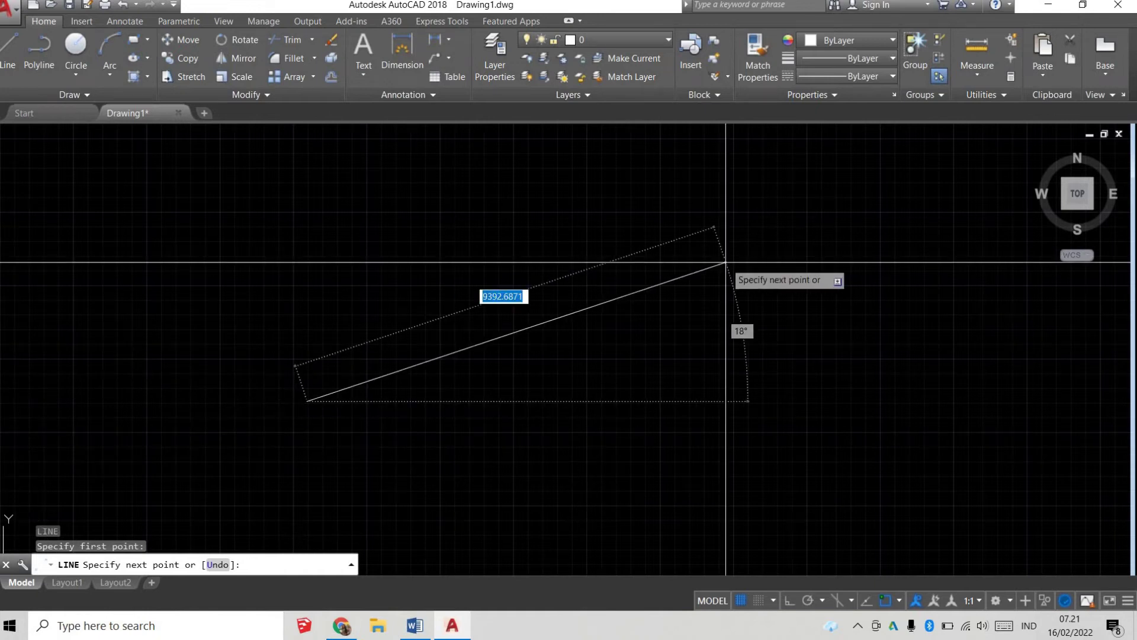
key(F8)
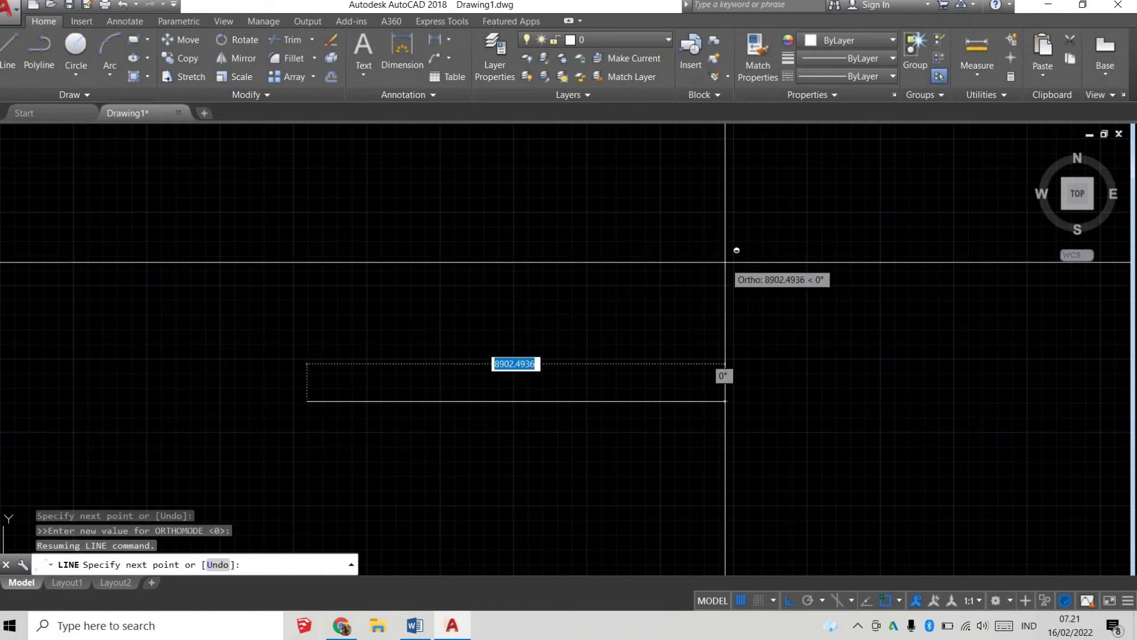
key(F8)
text(<30)
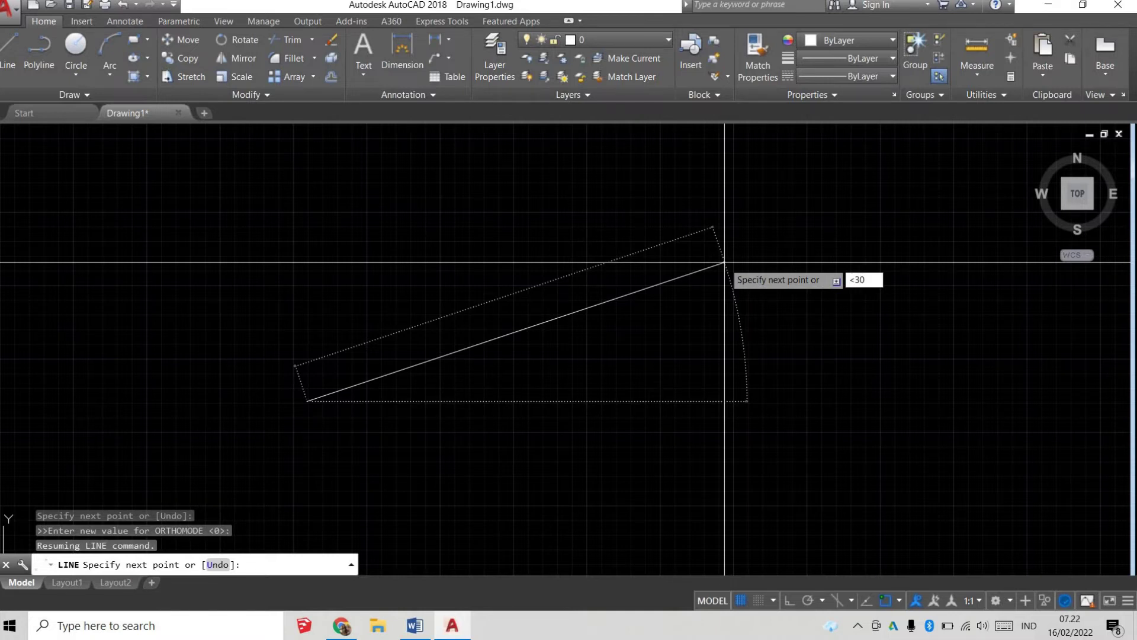
Complete a 5000-unit line at a 30° angle and window-select it
key(Return)
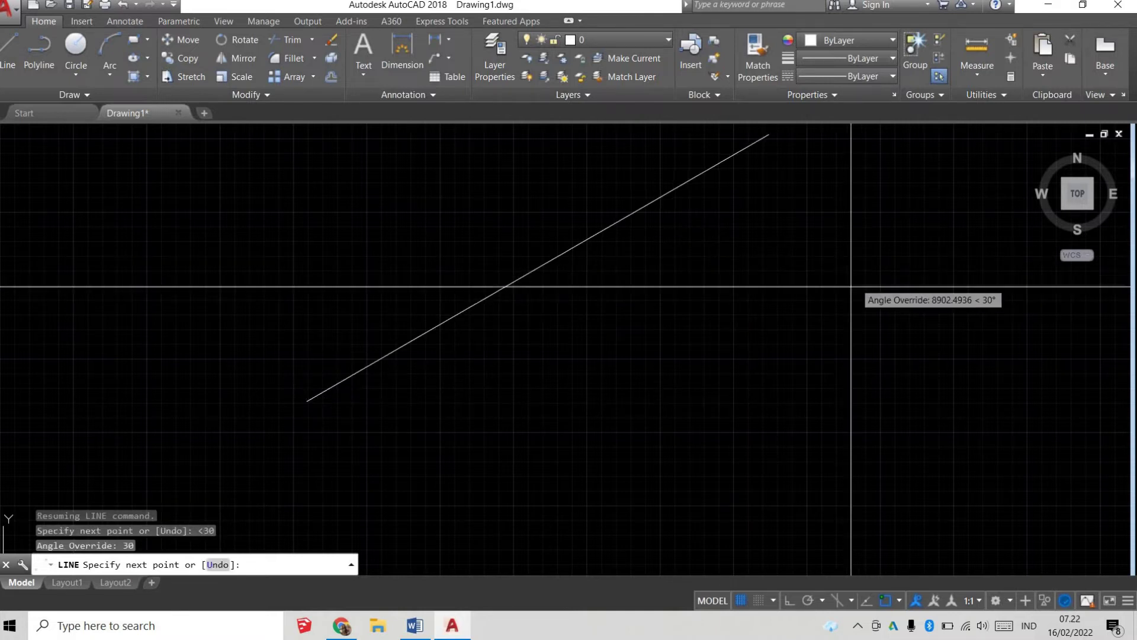
scroll(741, 297, down, 3)
scroll(722, 330, up, 3)
scroll(652, 341, up, 3)
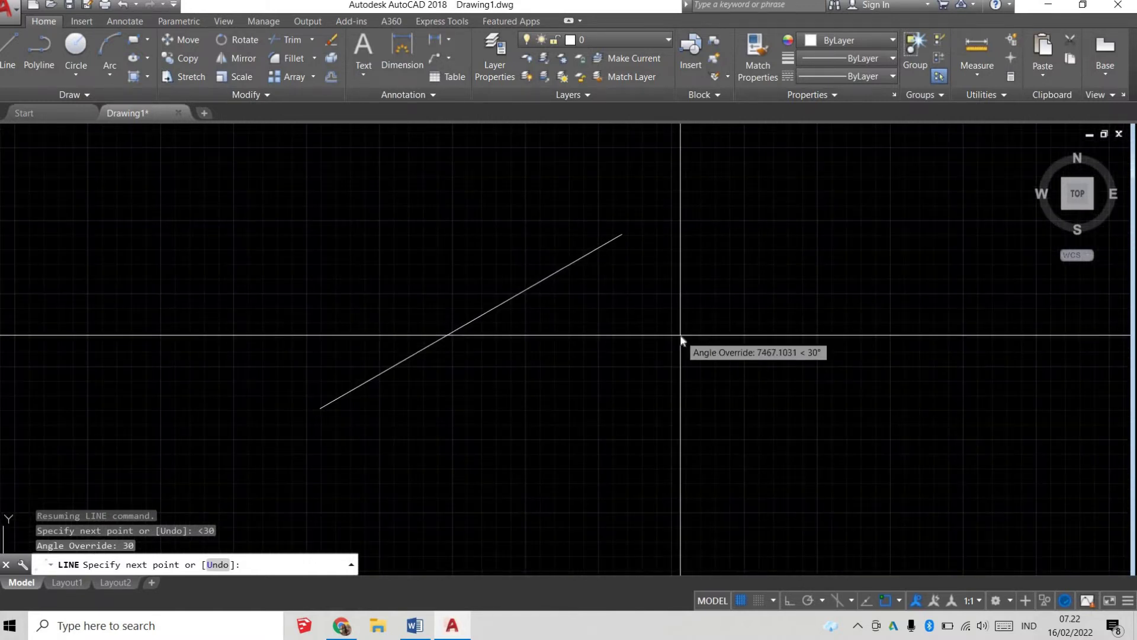
text(5000)
key(Return)
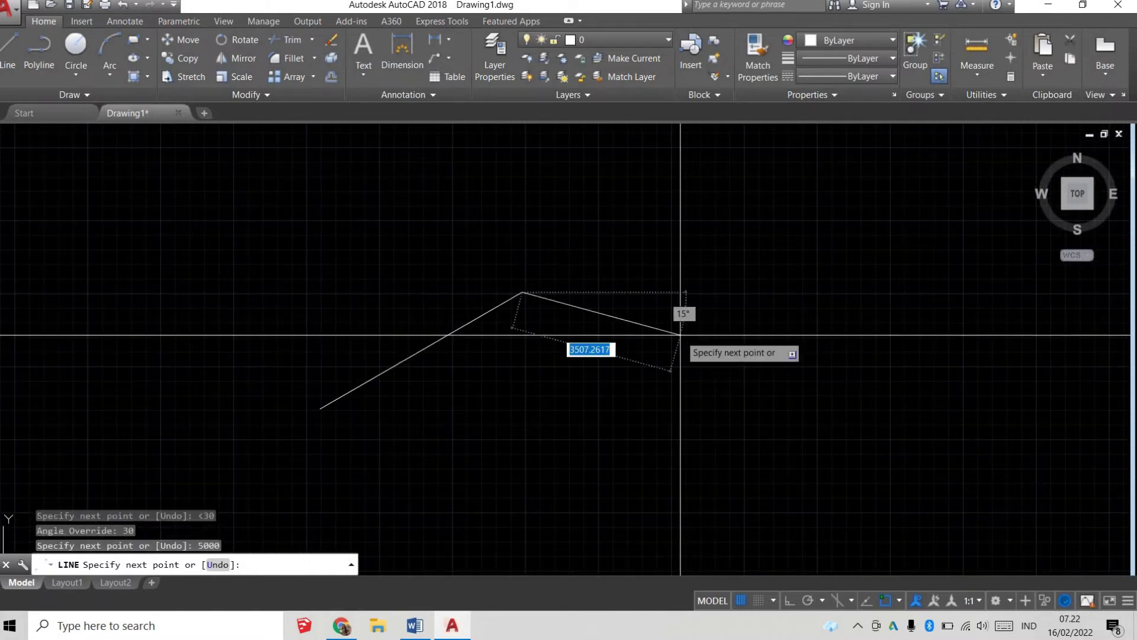
key(Return)
scroll(338, 413, up, 3)
scroll(338, 413, down, 2)
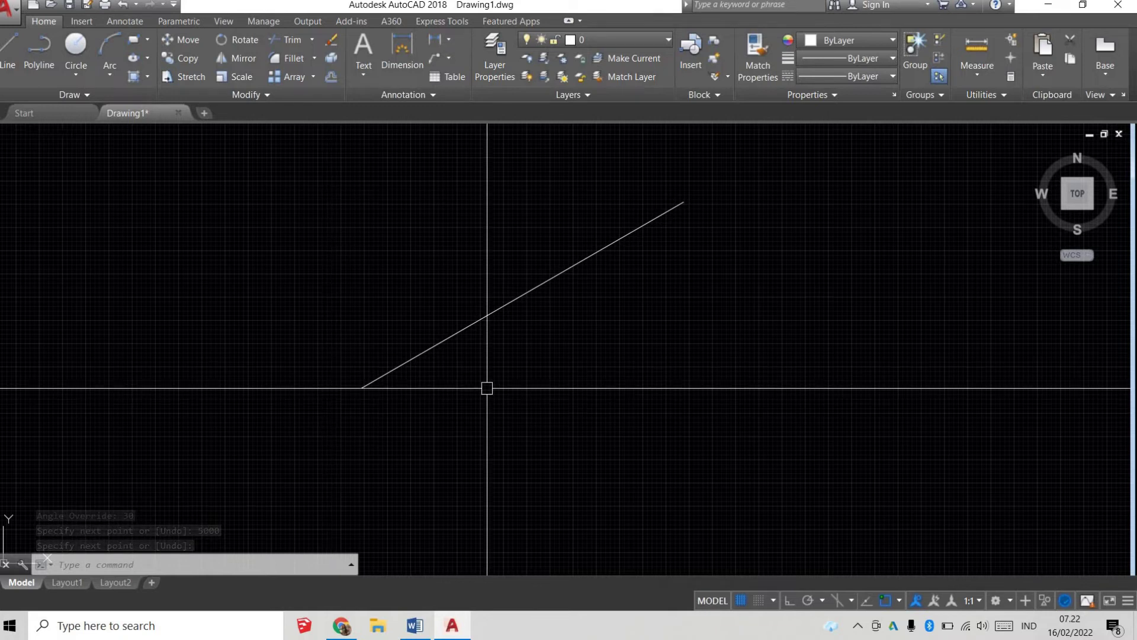
drag(736, 140, 452, 261)
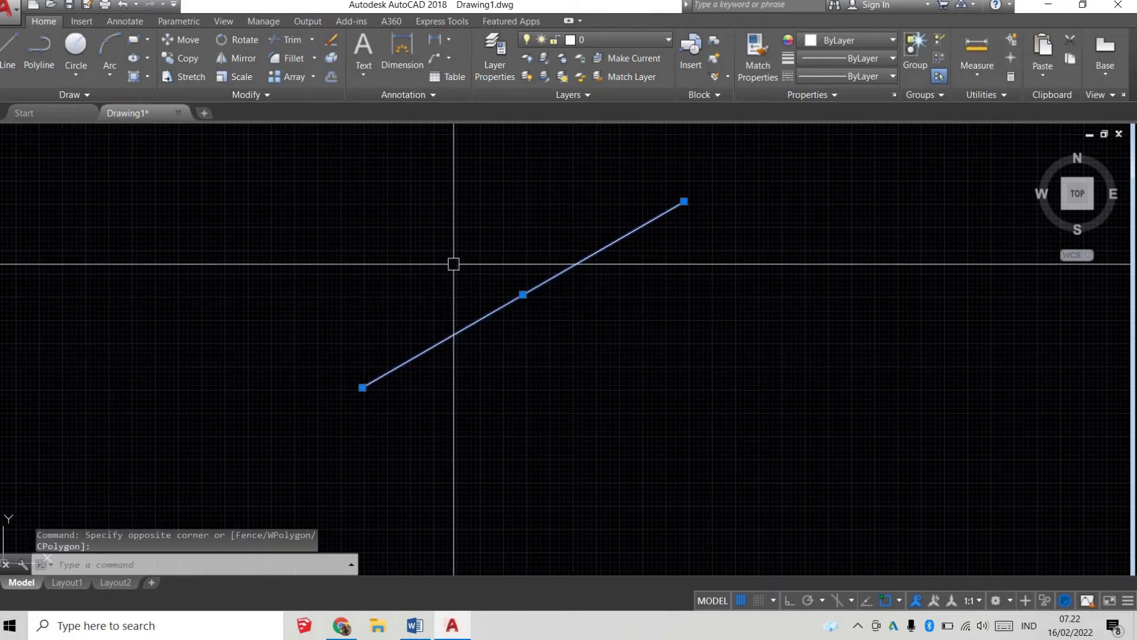
Erase the 30° line and place a 30° construction line with XLINE
text(e)
key(Return)
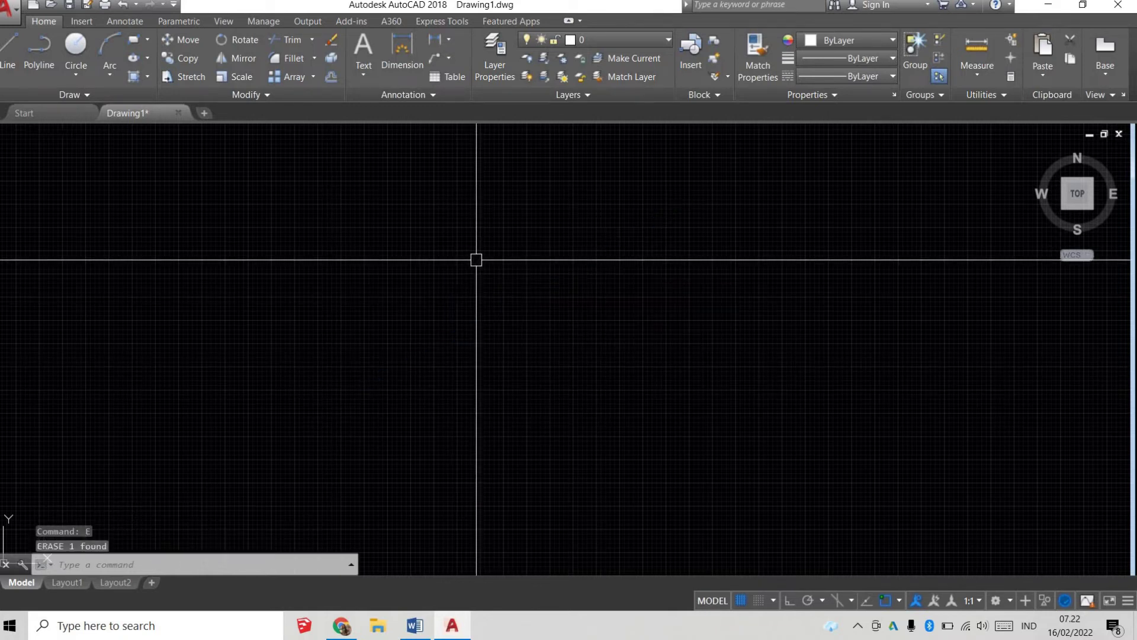
text(xl)
key(Return)
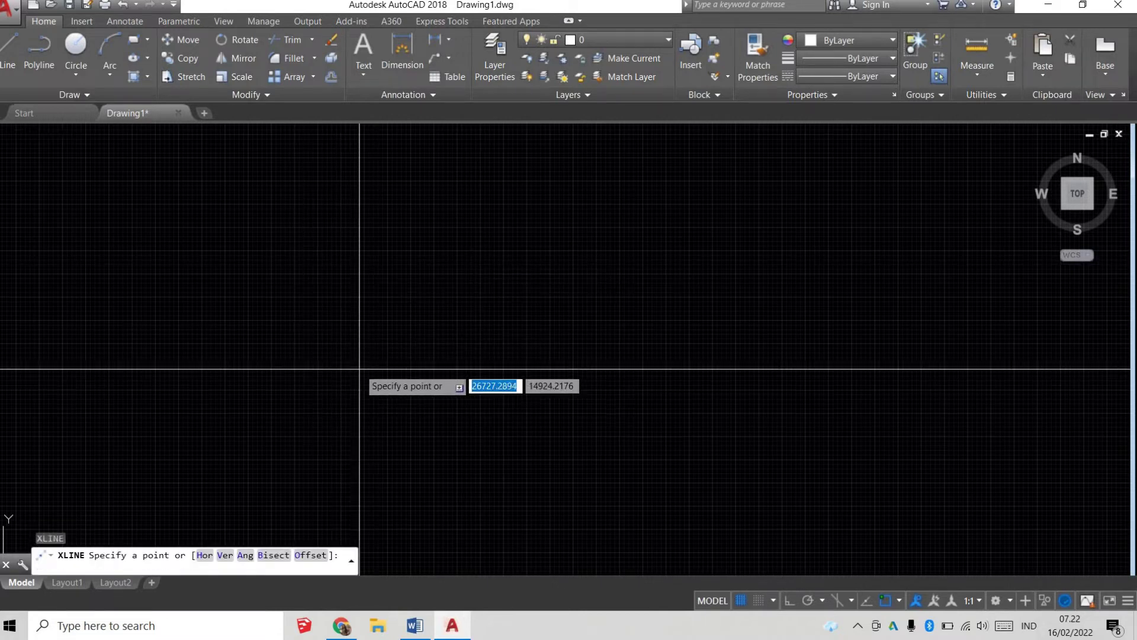
click(269, 399)
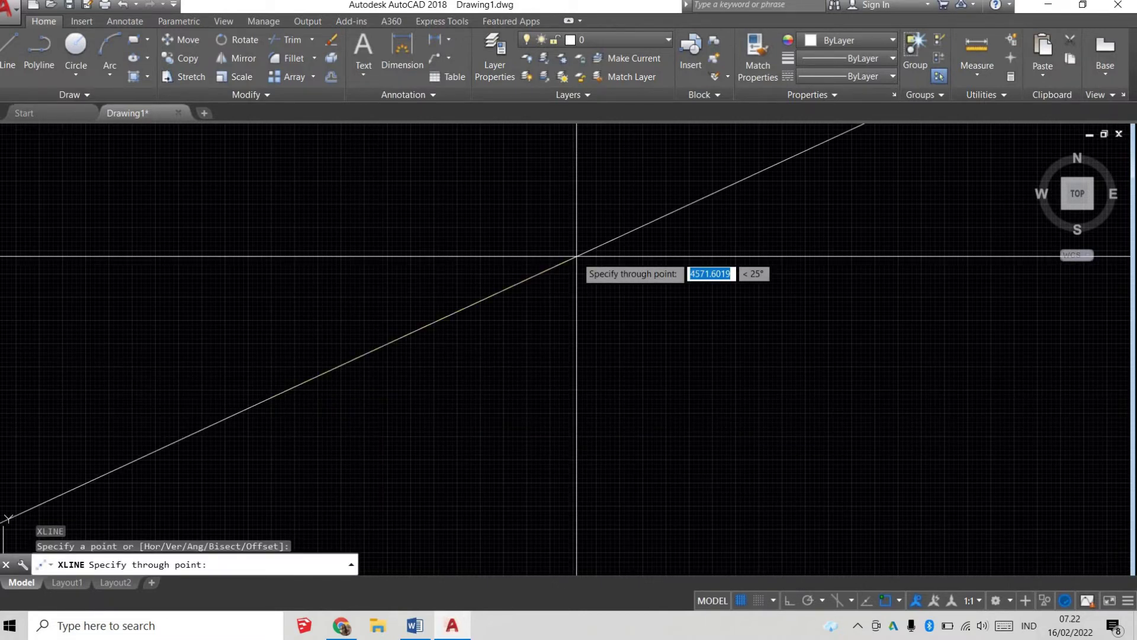
key(F8)
text(<30)
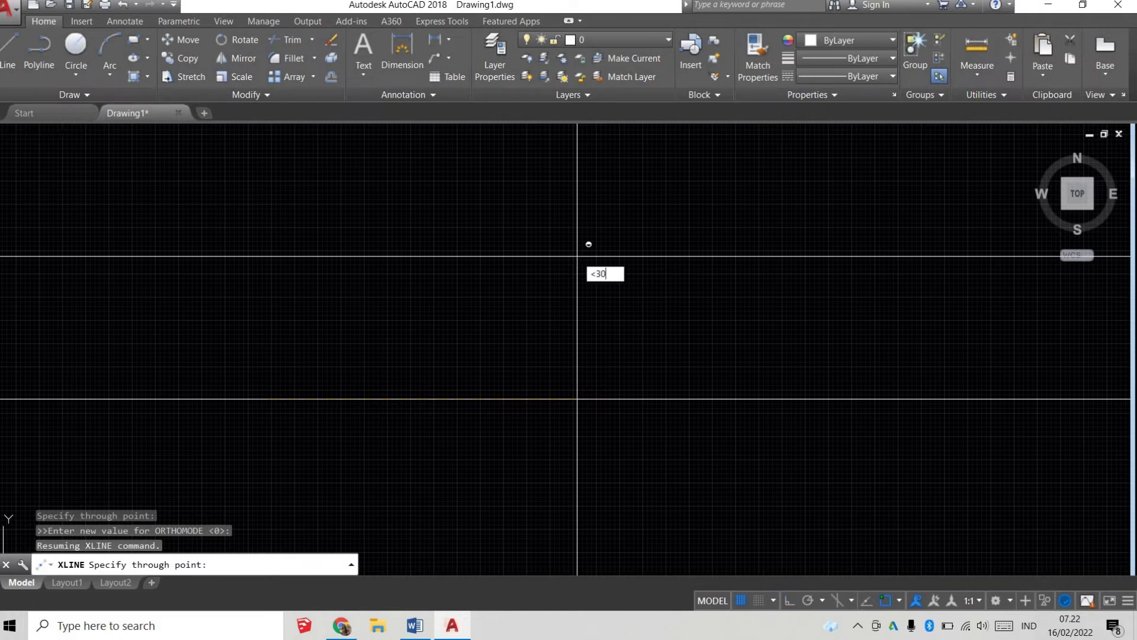
key(Return)
scroll(534, 332, down, 3)
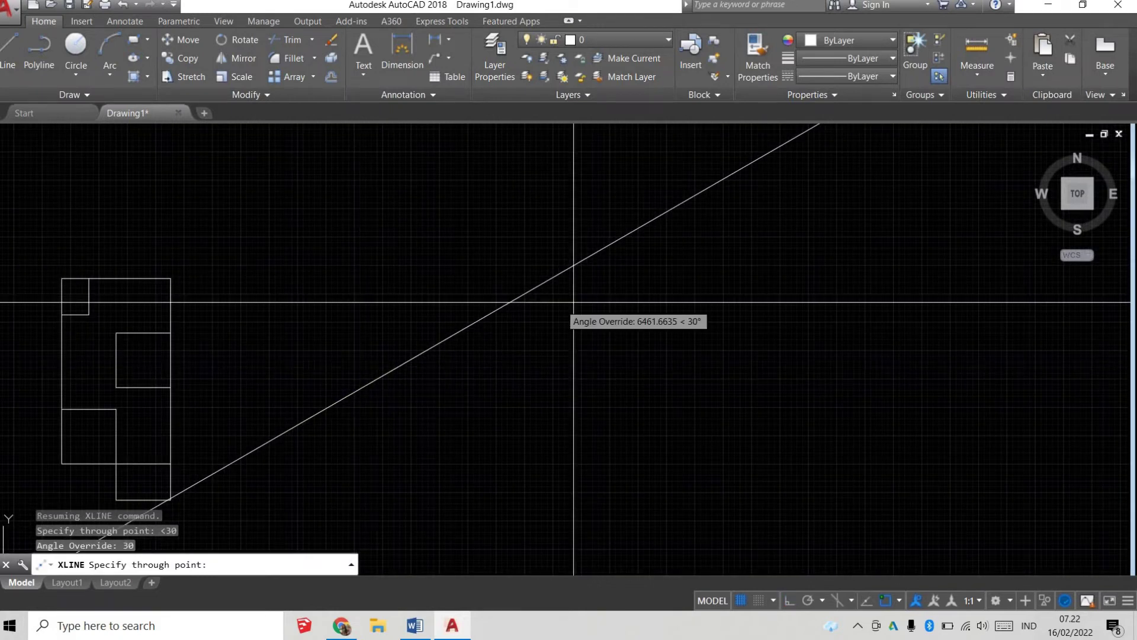
click(592, 307)
key(Return)
Window-select and erase the construction line, then check the copy note in Word
scroll(590, 345, down, 5)
scroll(687, 308, down, 3)
scroll(687, 308, up, 5)
scroll(551, 322, up, 2)
click(627, 343)
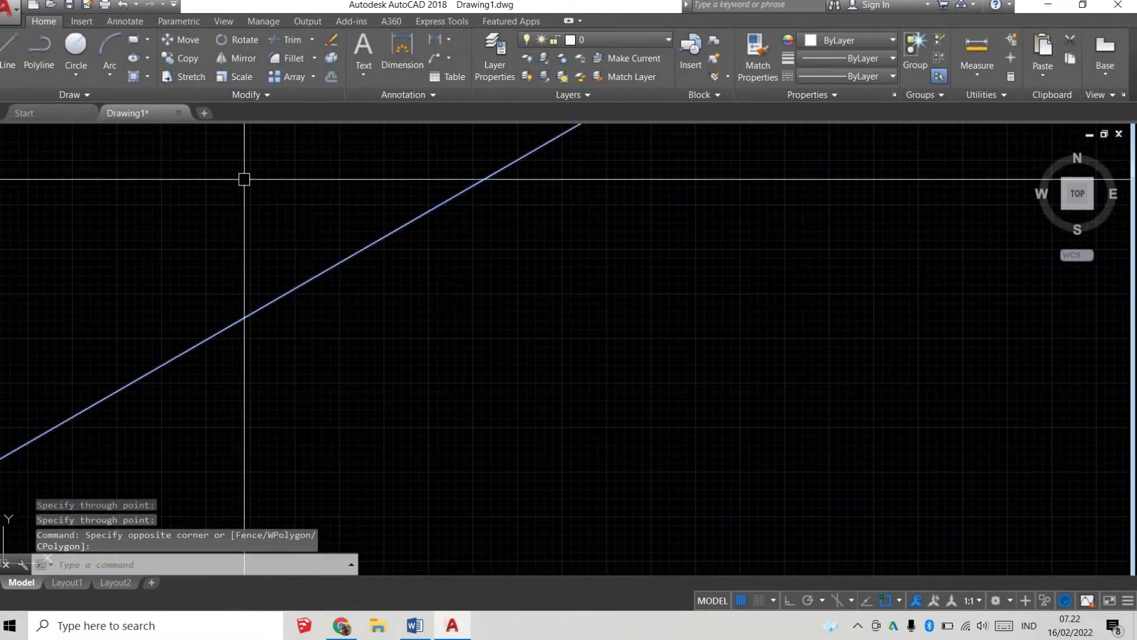
click(246, 178)
text(E)
key(Return)
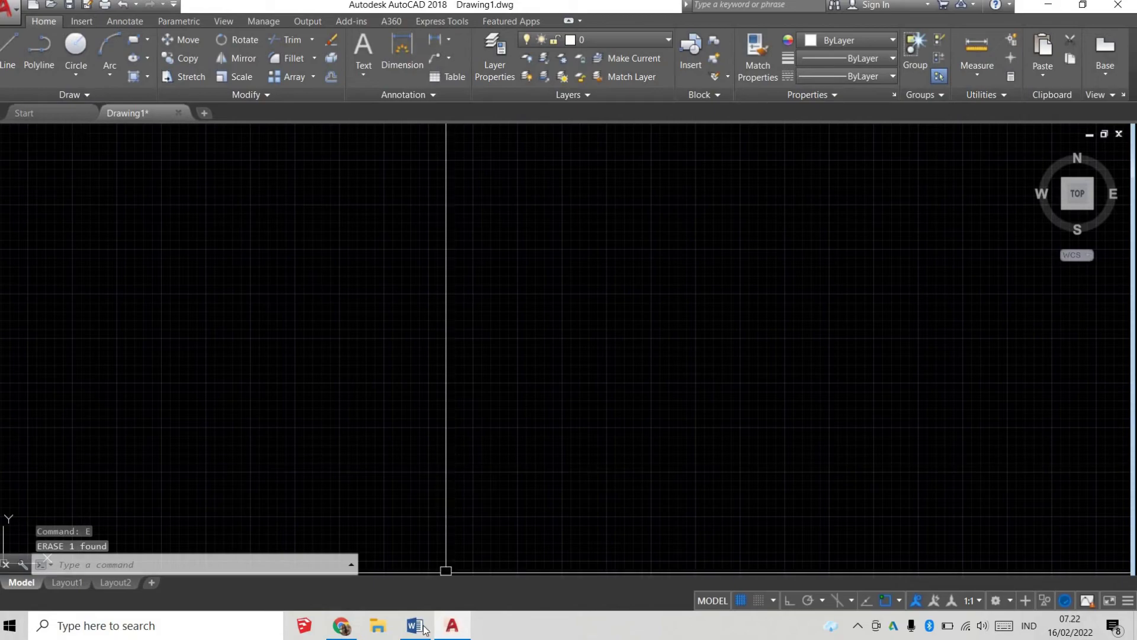
key(alt+Tab)
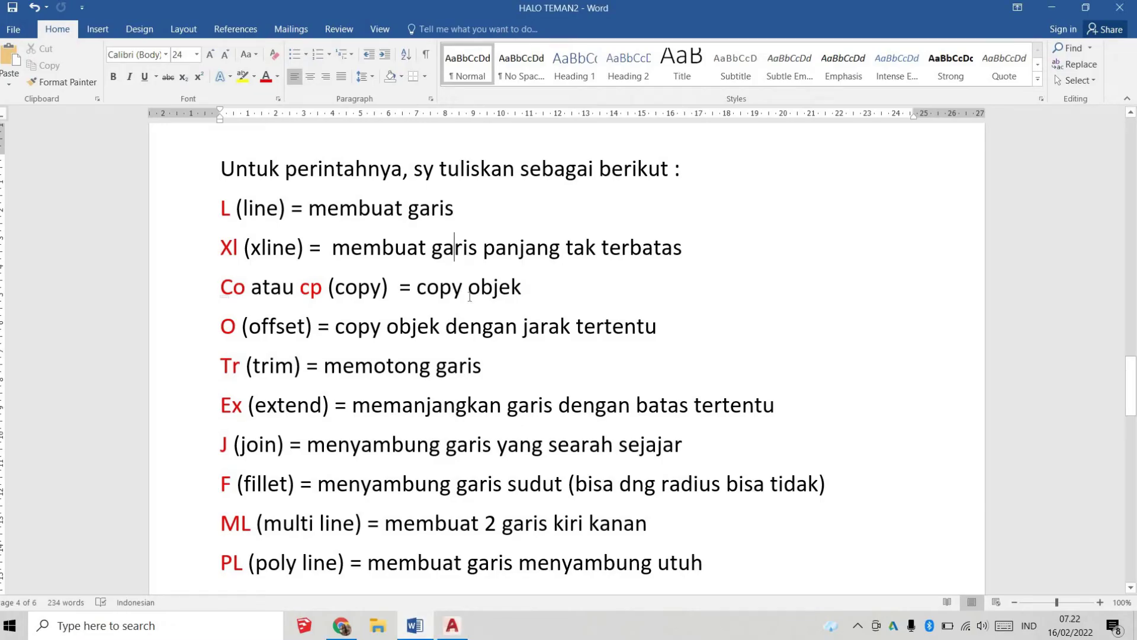
drag(470, 297, 221, 289)
key(alt+Tab)
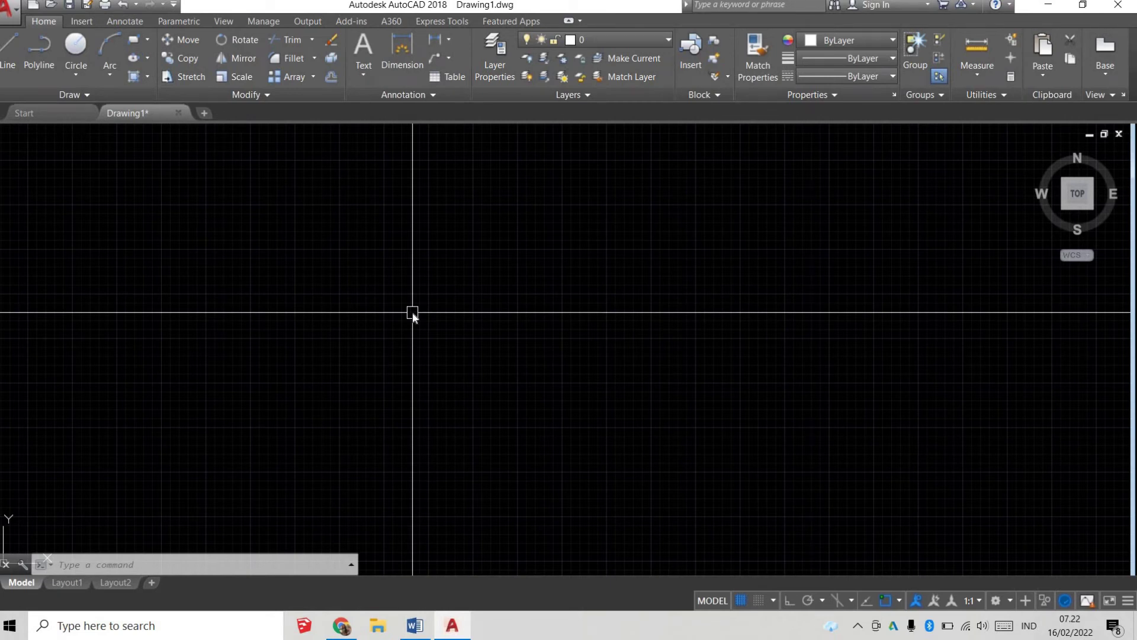
Draw a closed square of four 3000-unit lines with Ortho on
text(l)
key(Return)
click(239, 272)
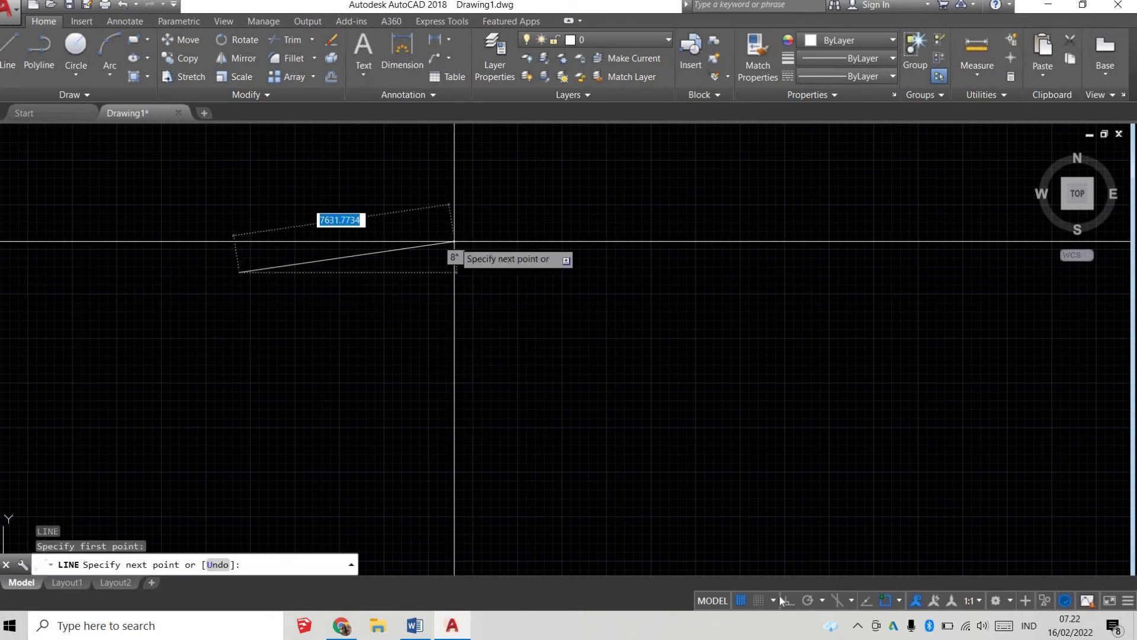
key(F8)
scroll(376, 316, up, 2)
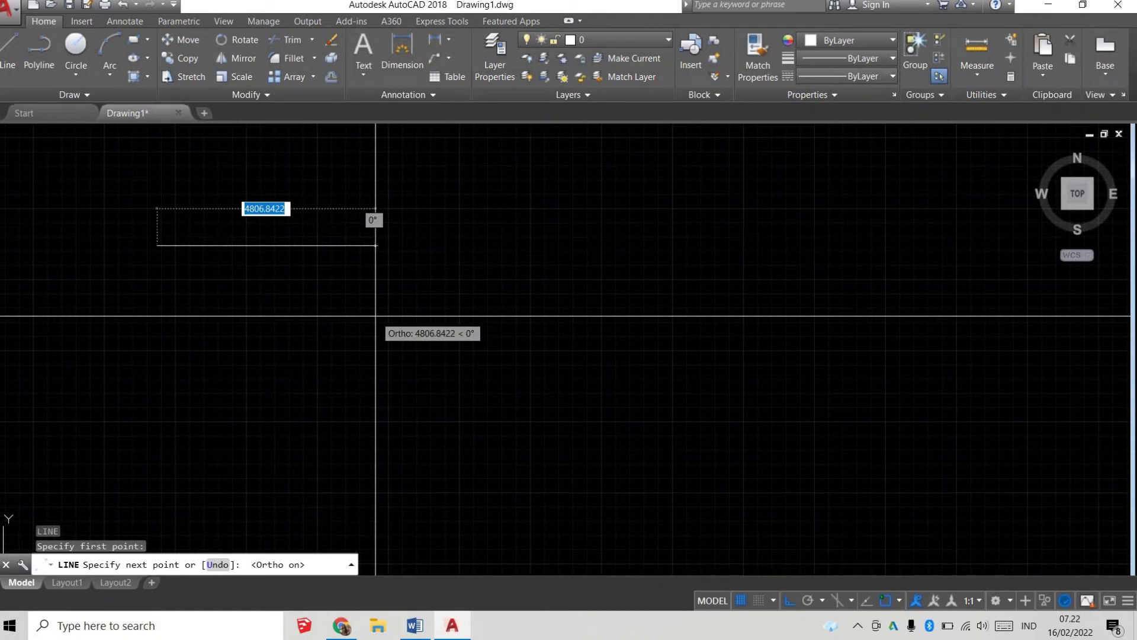
text(3000)
key(Return)
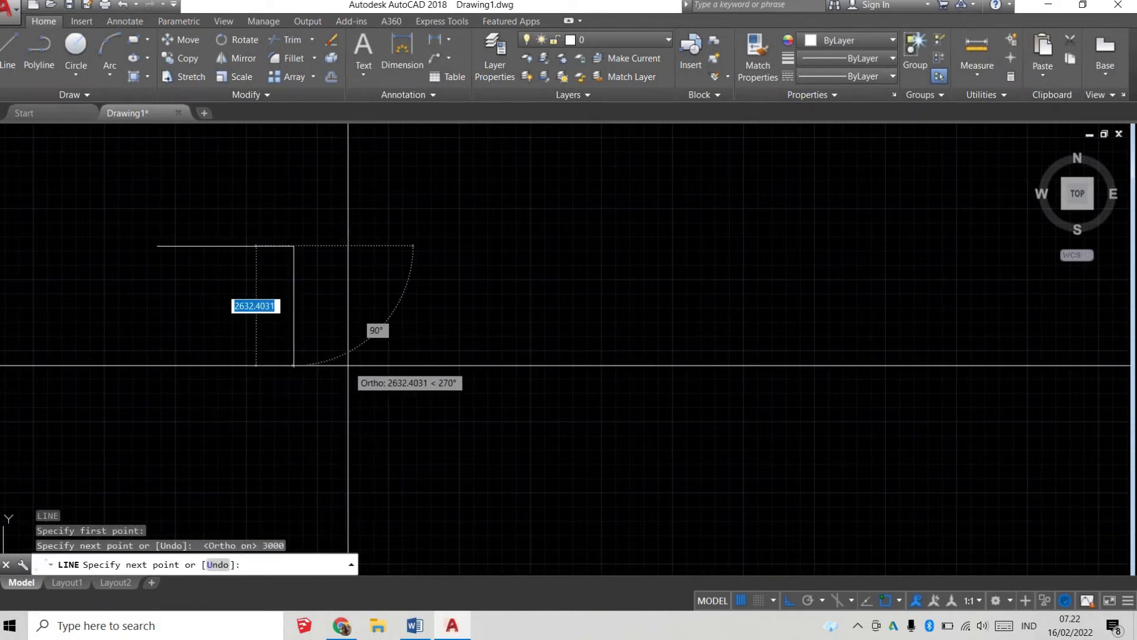
key(Return)
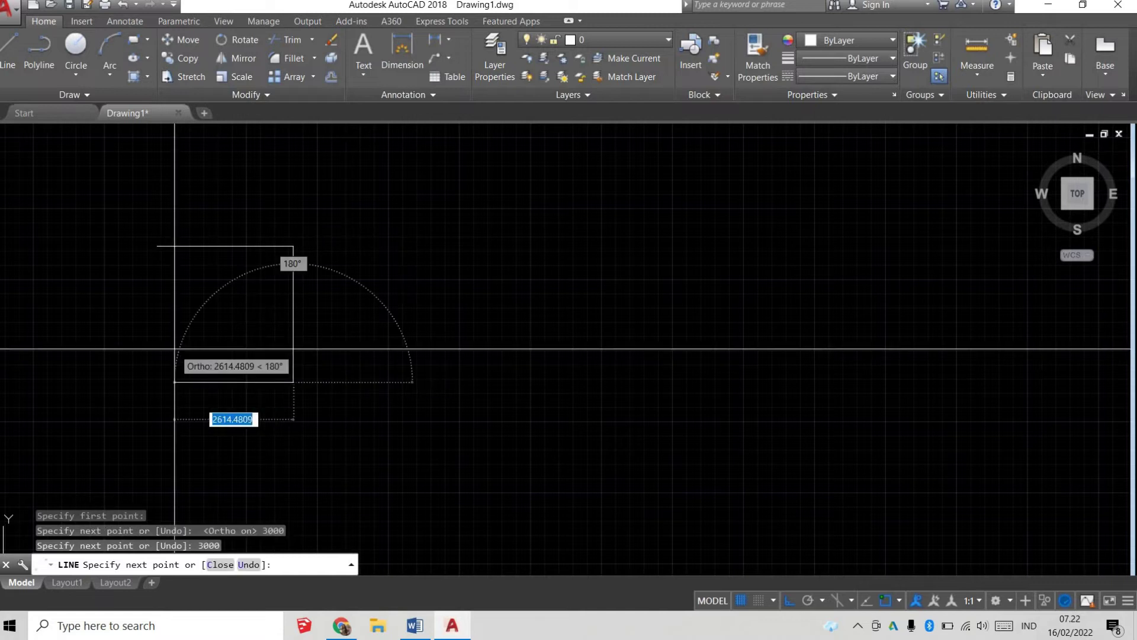
key(Return)
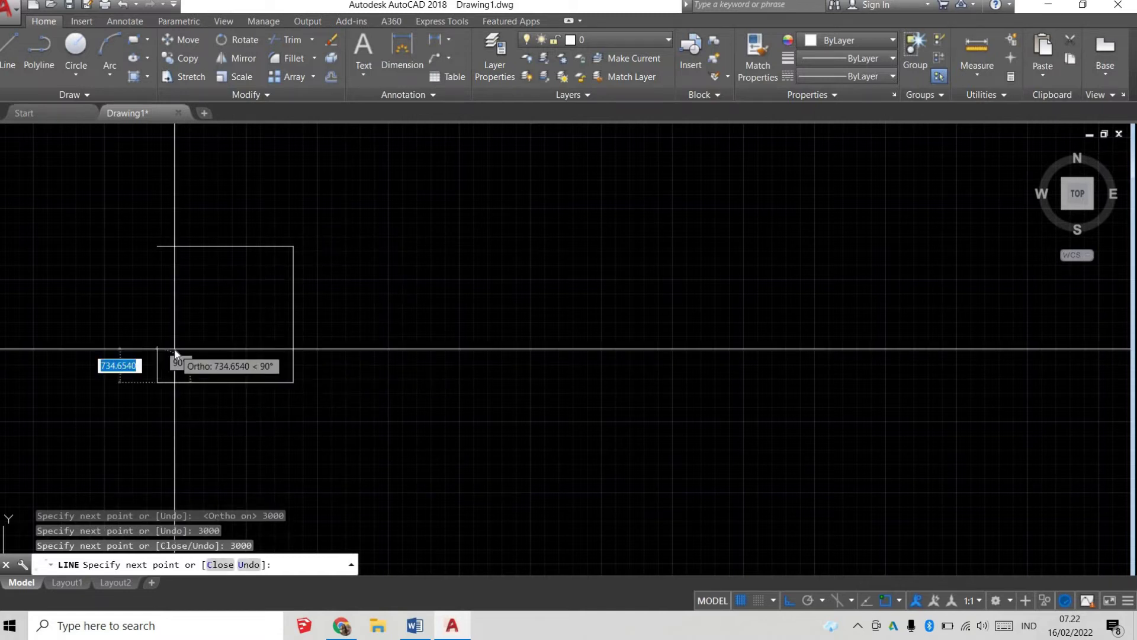
text(c)
key(Return)
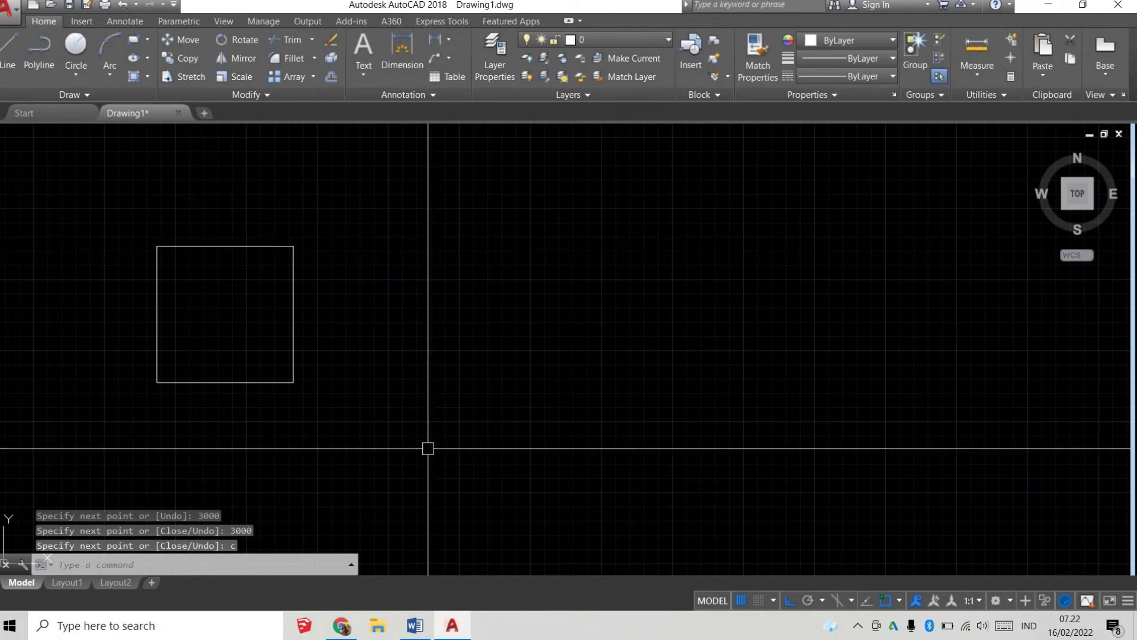
click(373, 432)
Copy the square five times in a row to the right
click(83, 199)
text(CO)
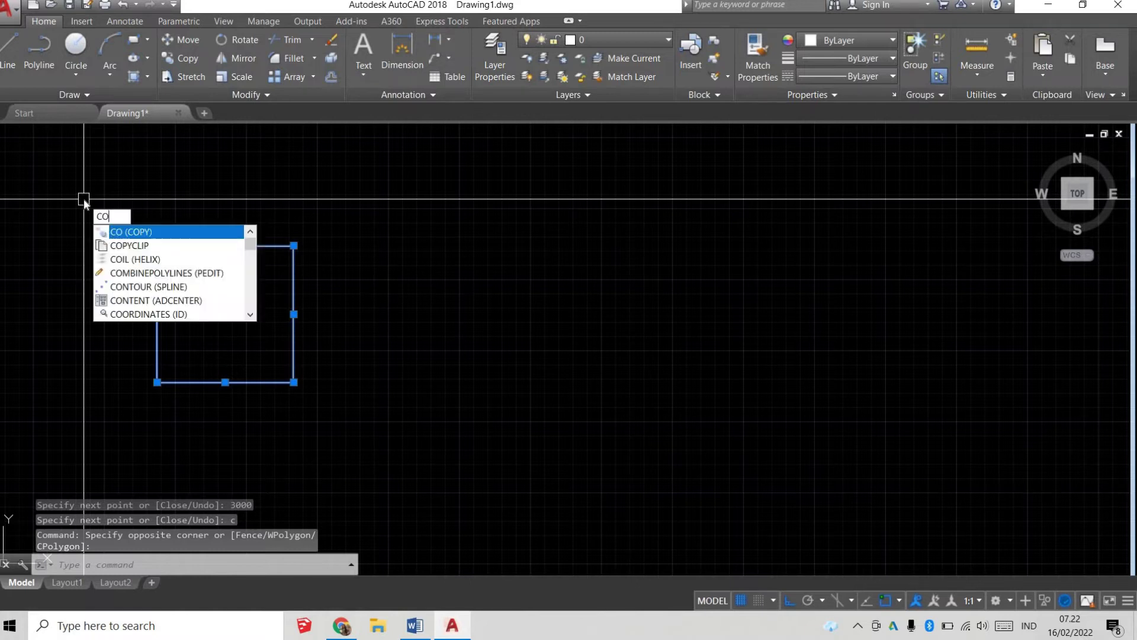
key(Return)
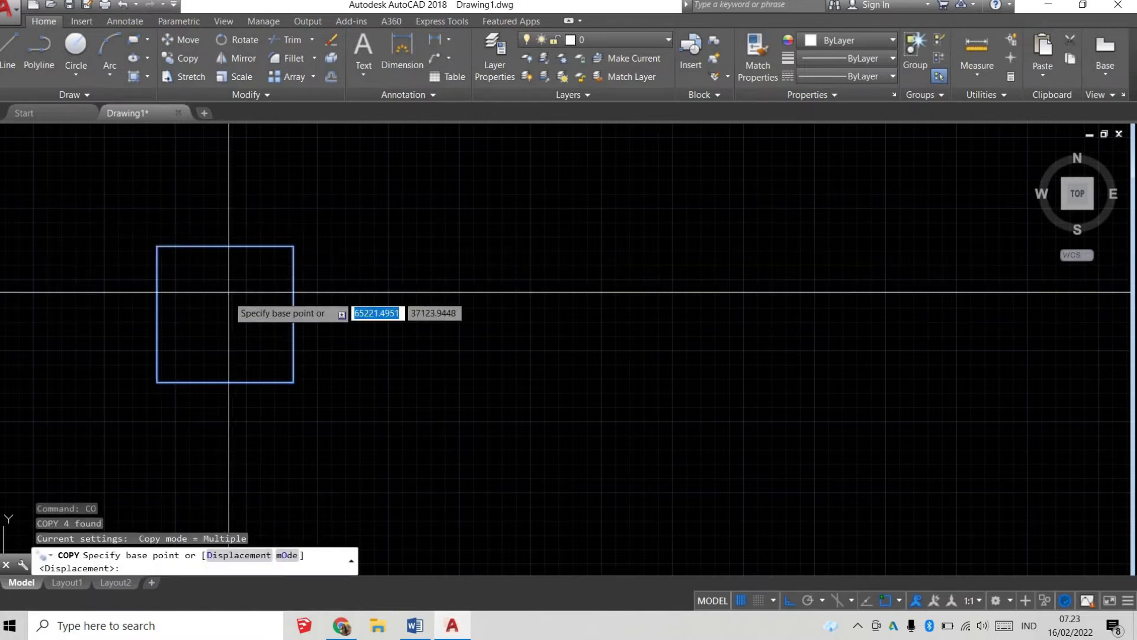
click(224, 273)
click(433, 275)
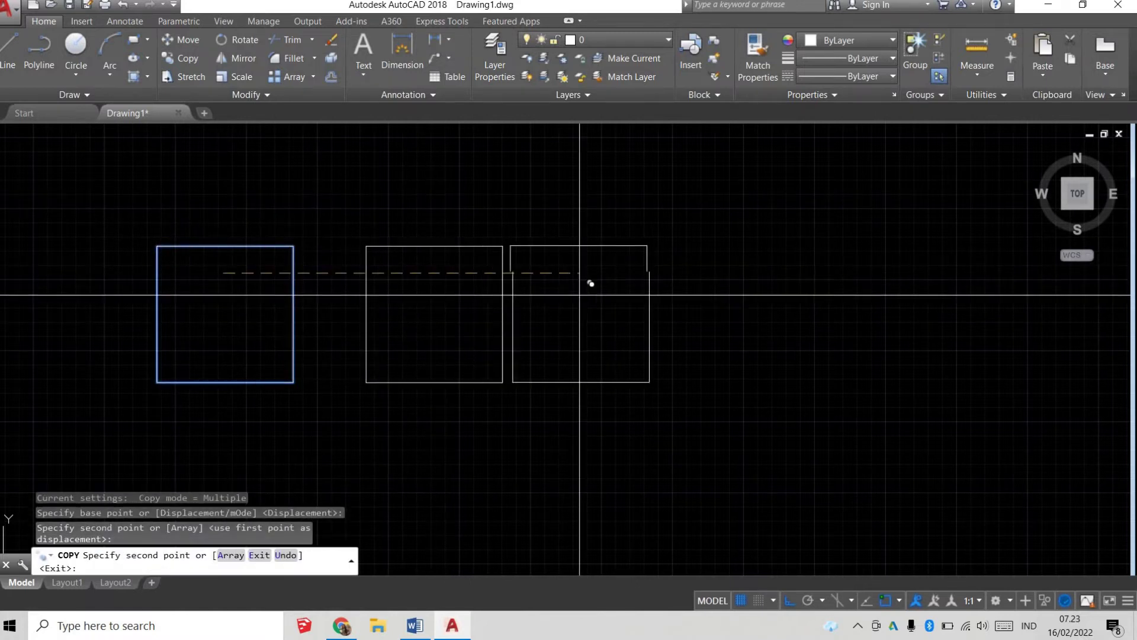
click(646, 285)
click(840, 283)
click(1042, 297)
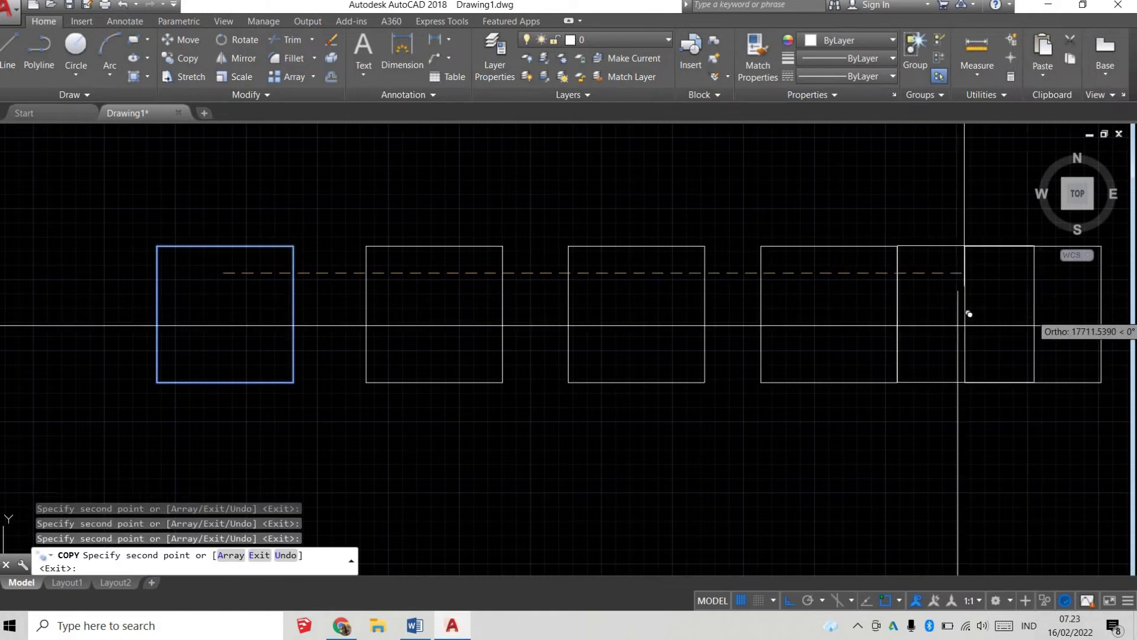
scroll(960, 304, down, 3)
click(577, 297)
key(Return)
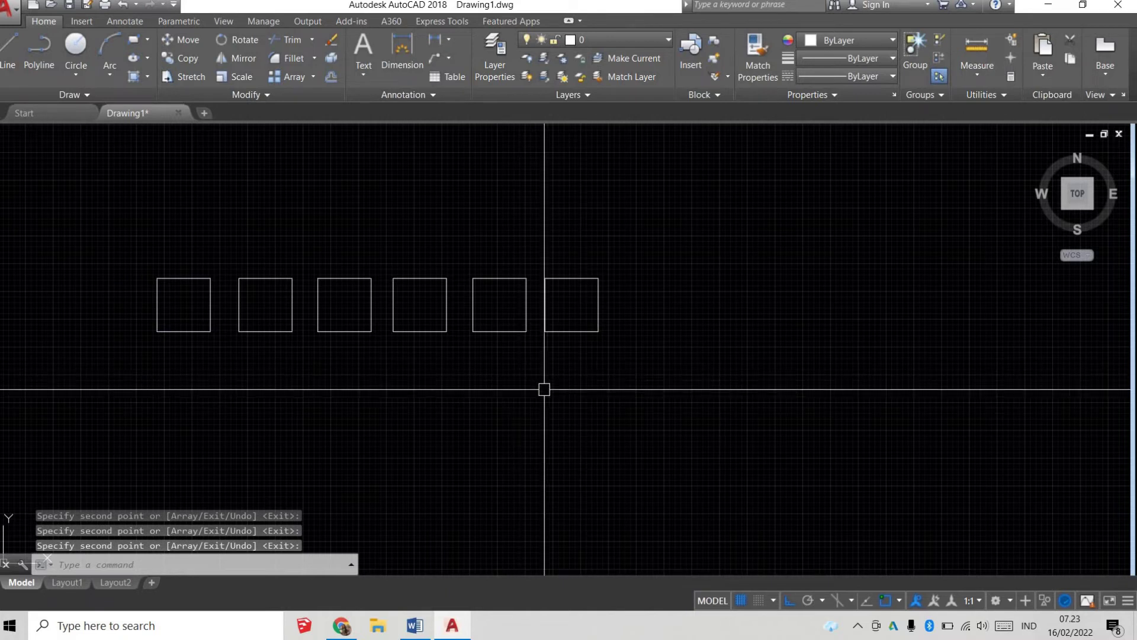
Crossing-select and erase the five copies, recentring the remaining square
click(681, 406)
click(229, 236)
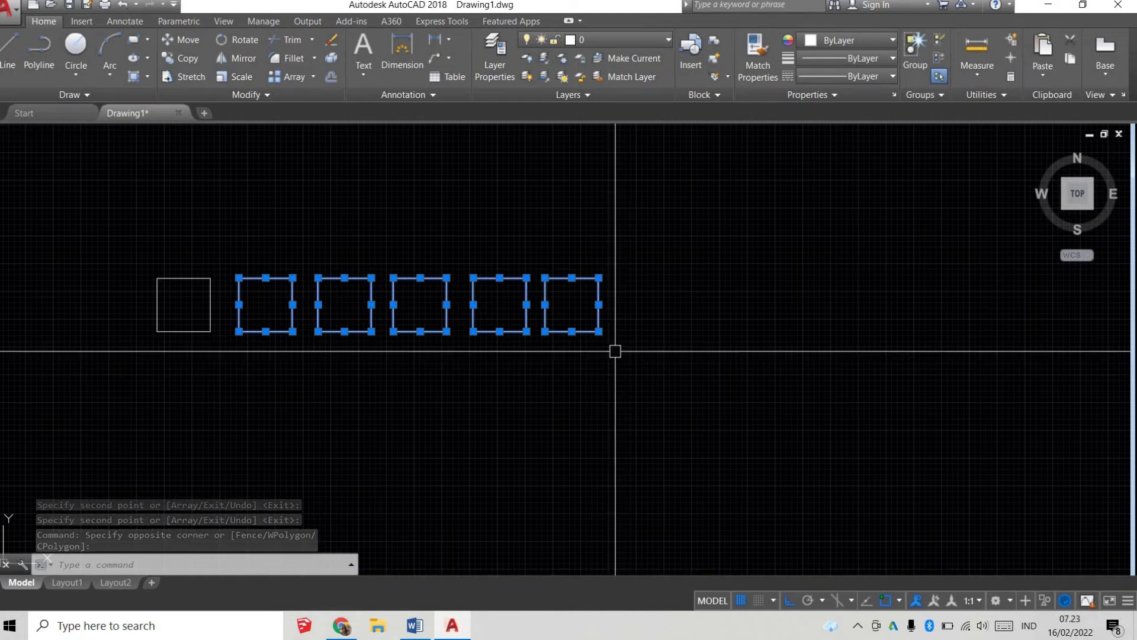
text(e)
key(Return)
scroll(114, 290, up, 2)
scroll(114, 288, up, 2)
middle_drag(219, 299, 294, 294)
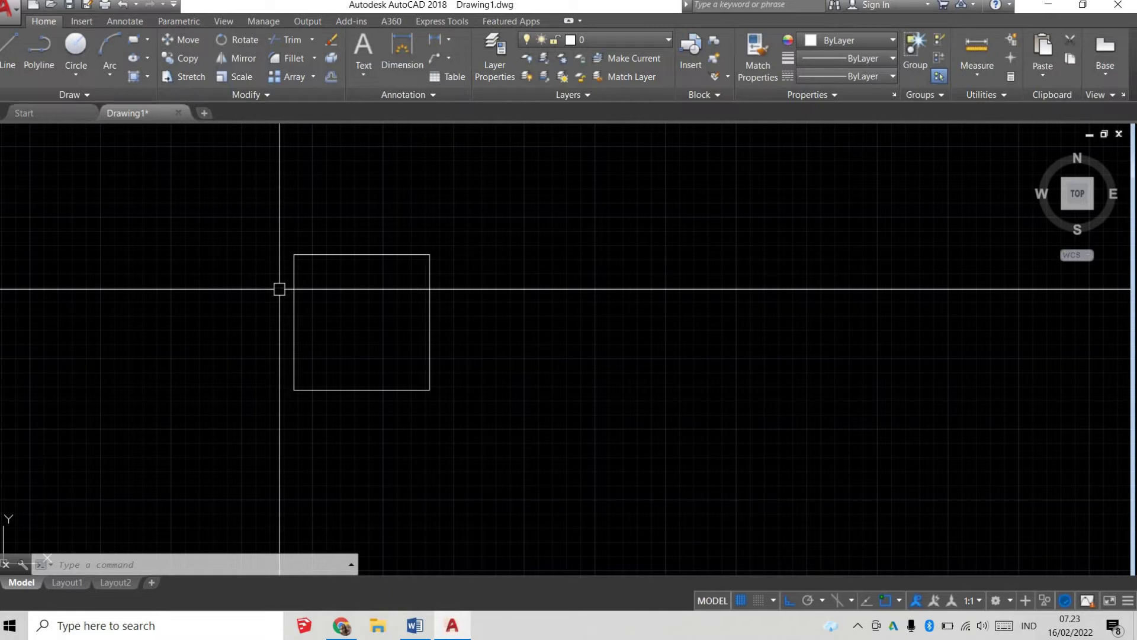
Copy the square again several times in a row to the right
click(257, 226)
click(526, 450)
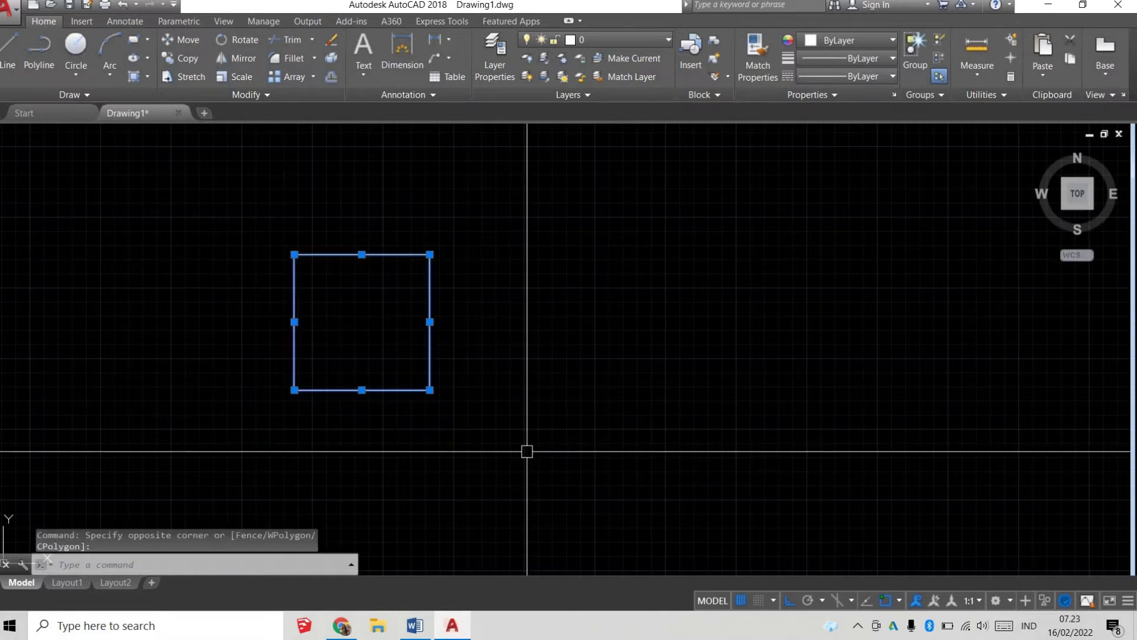
text(co)
key(Return)
click(324, 425)
click(571, 425)
click(802, 432)
scroll(1015, 429, down, 2)
click(1023, 432)
middle_drag(1022, 431, 538, 409)
click(831, 432)
click(932, 432)
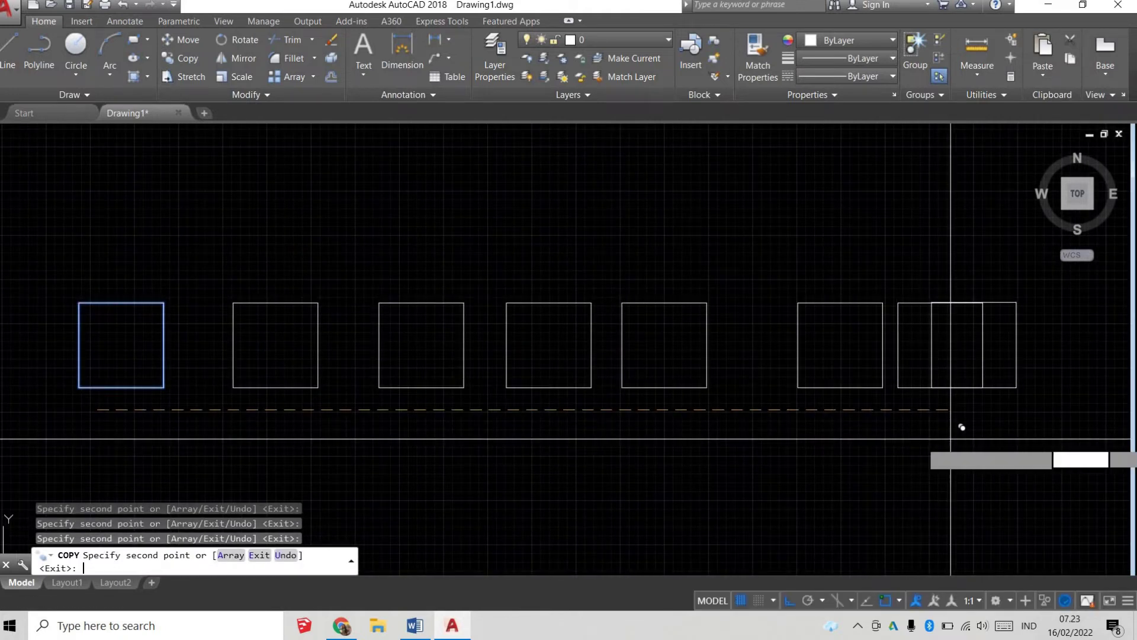
key(Return)
Select and delete all the copies, then glance at the Word notes
click(1046, 471)
click(192, 231)
key(Delete)
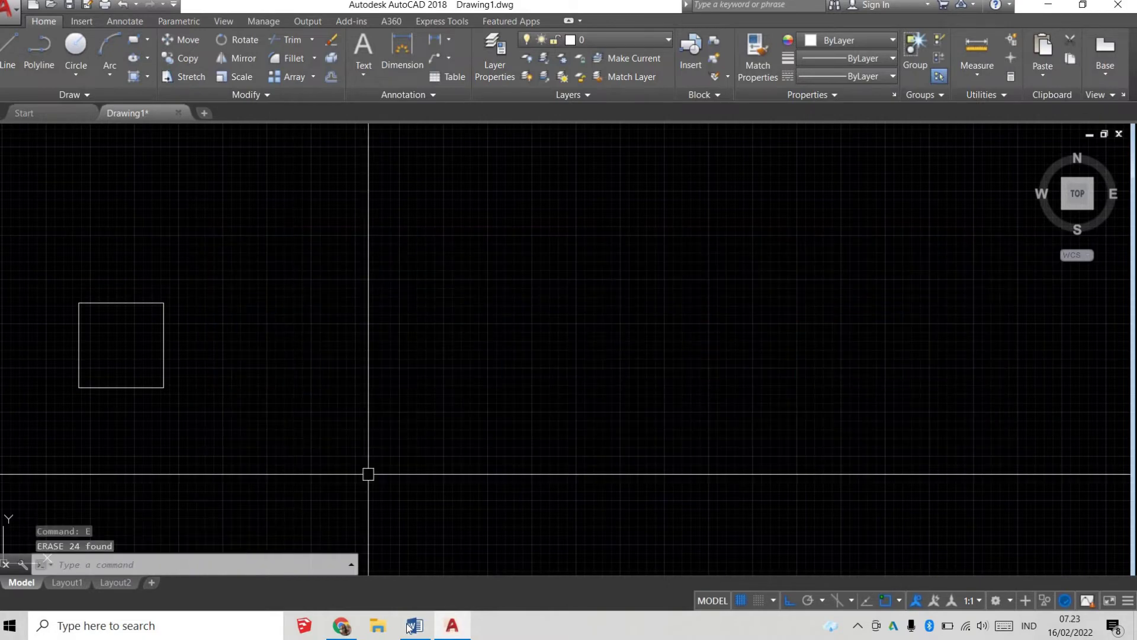
click(415, 626)
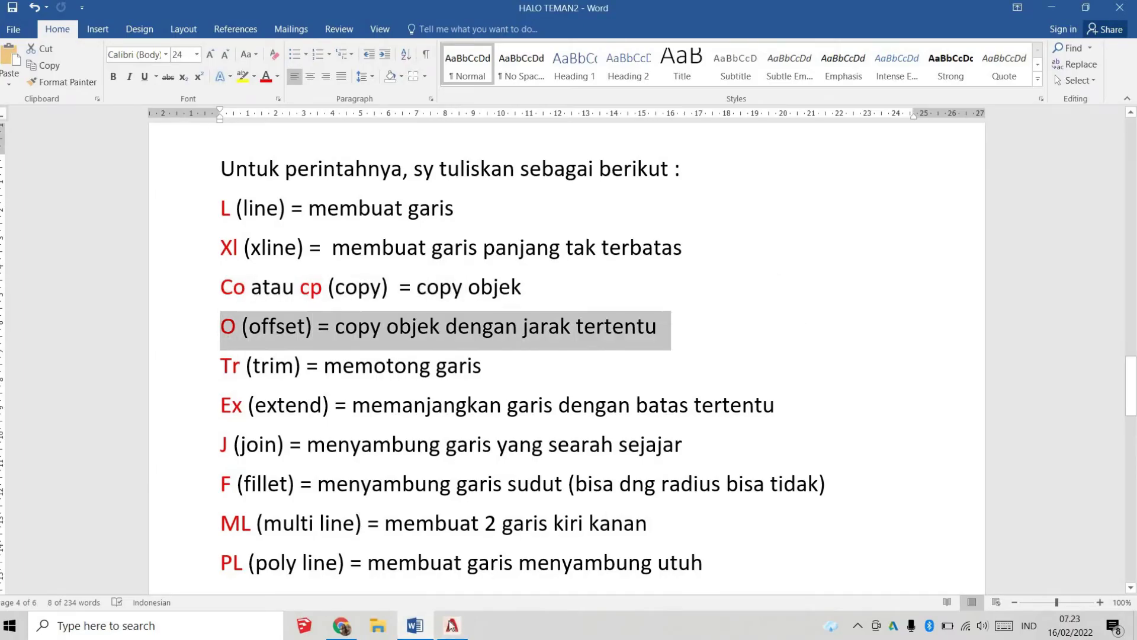
key(alt+Tab)
Erase the original square, leaving the drawing empty
click(244, 429)
click(61, 246)
text(e)
key(Return)
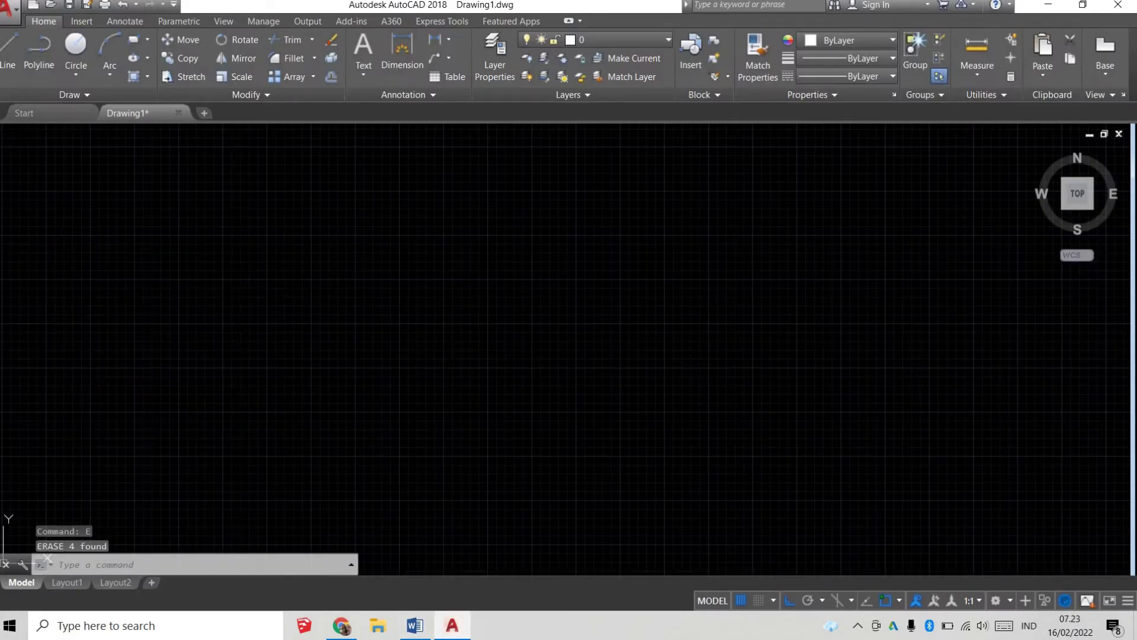
text(l)
key(Return)
Draw a vertical line 5000 units long from a picked start point
click(323, 225)
text(5000)
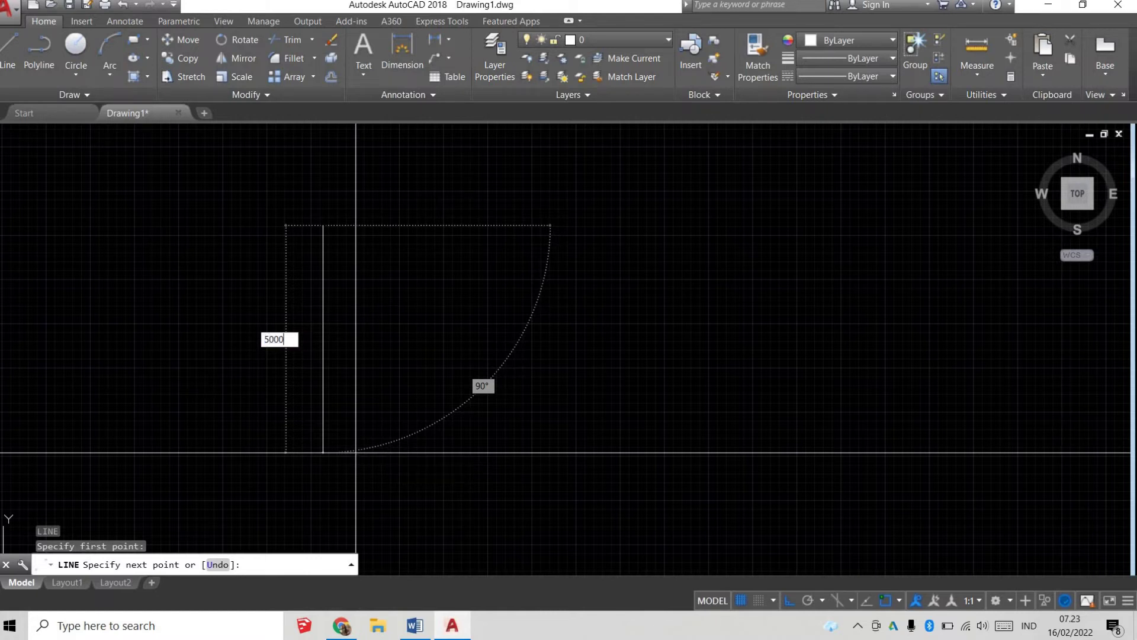
key(Return)
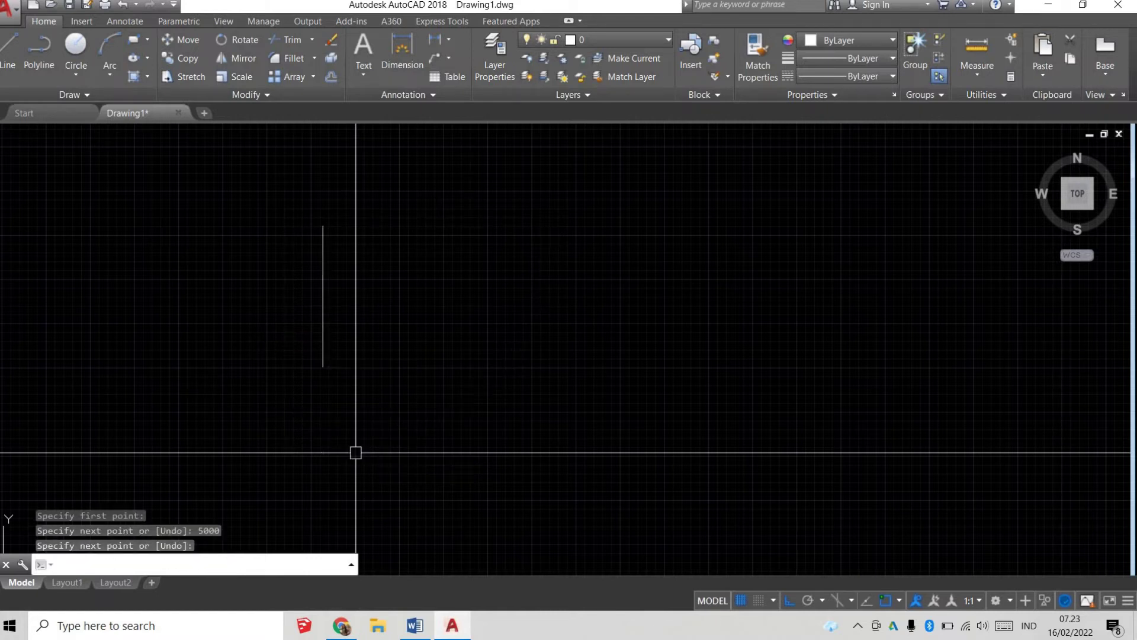
scroll(279, 264, up, 3)
scroll(345, 284, down, 1)
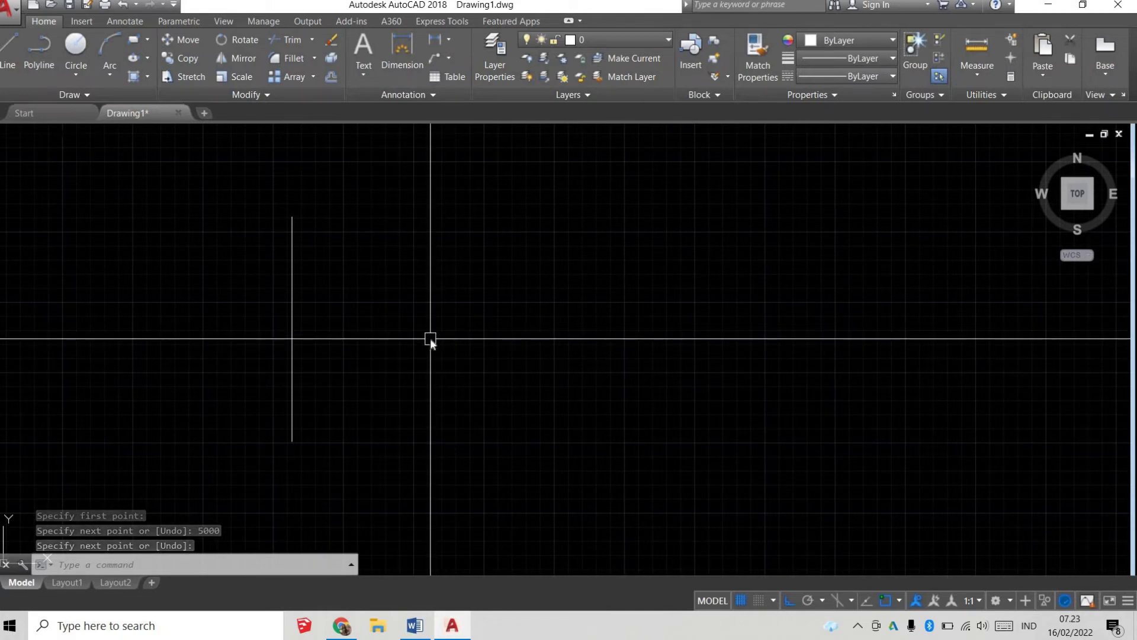
text(O)
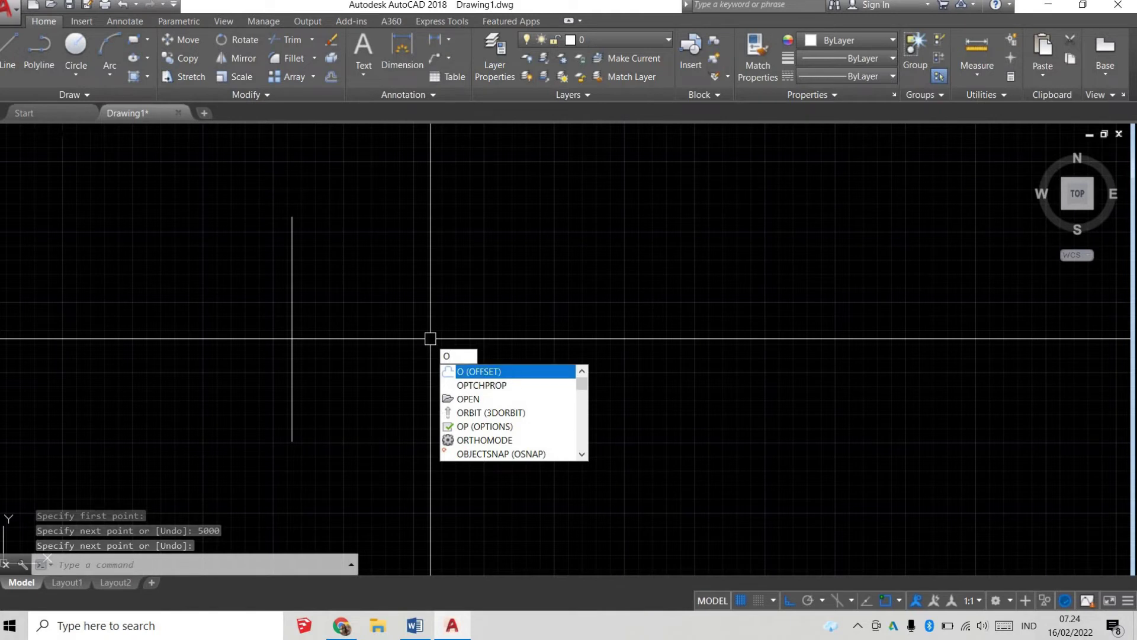
Offset the vertical line repeatedly to the right at 1000 spacing
key(Return)
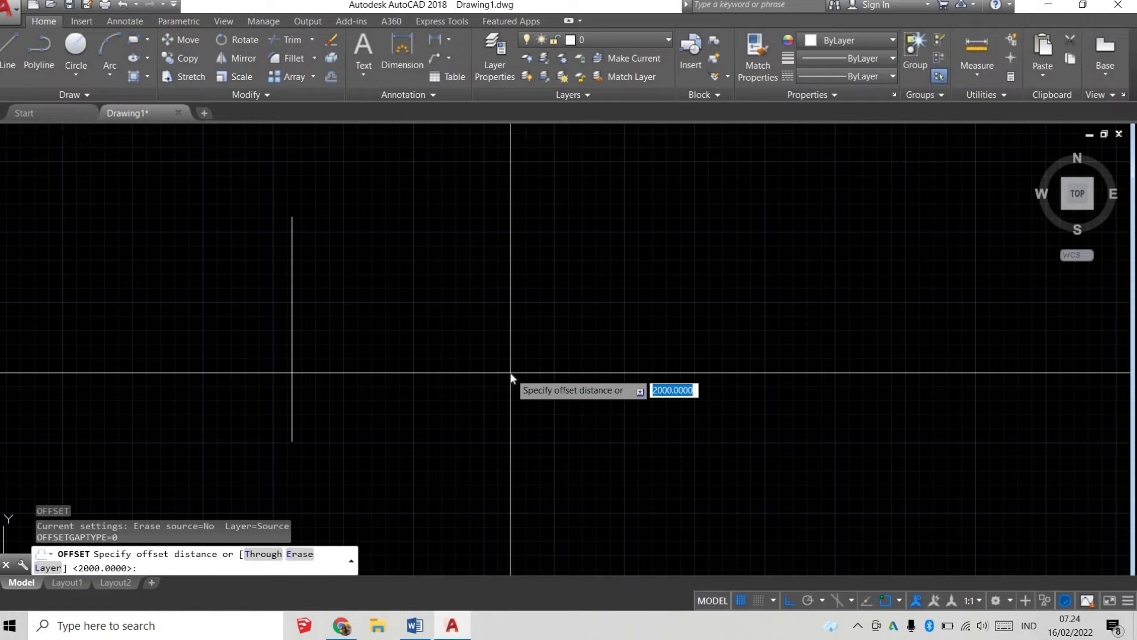
text(1000)
key(Return)
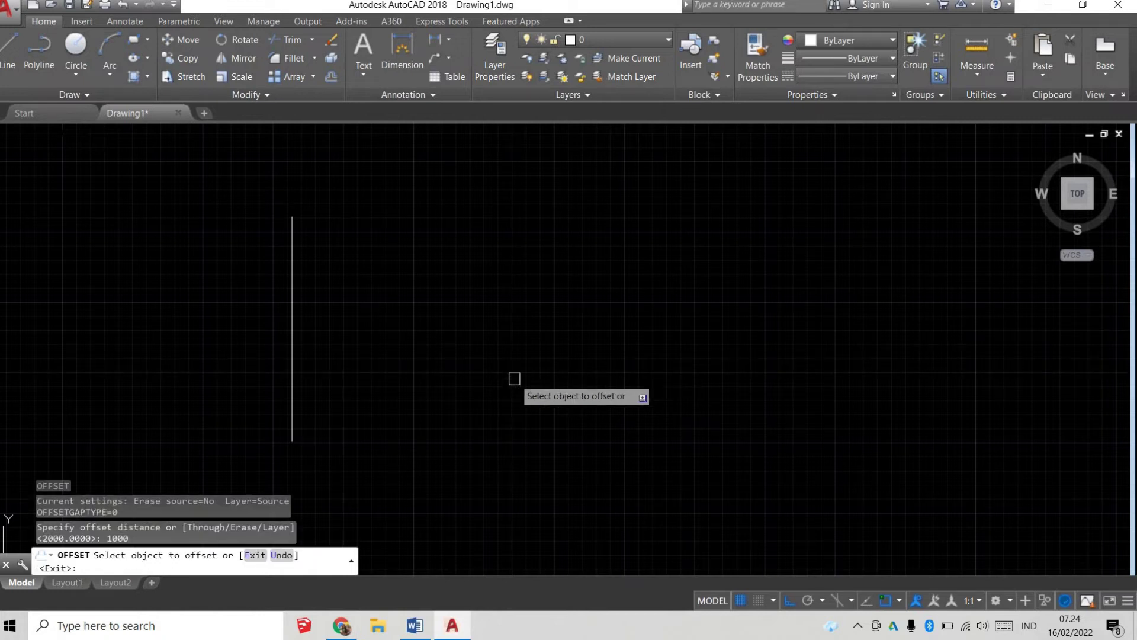
click(293, 309)
click(343, 308)
click(341, 313)
click(452, 319)
click(381, 307)
click(472, 323)
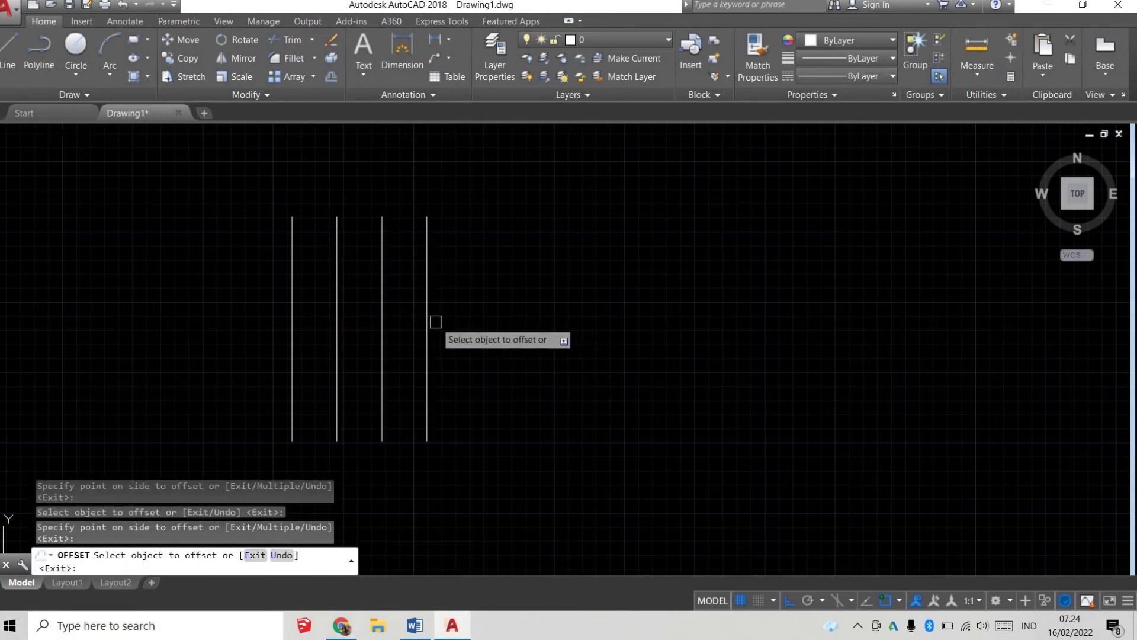
click(426, 320)
click(459, 322)
click(604, 334)
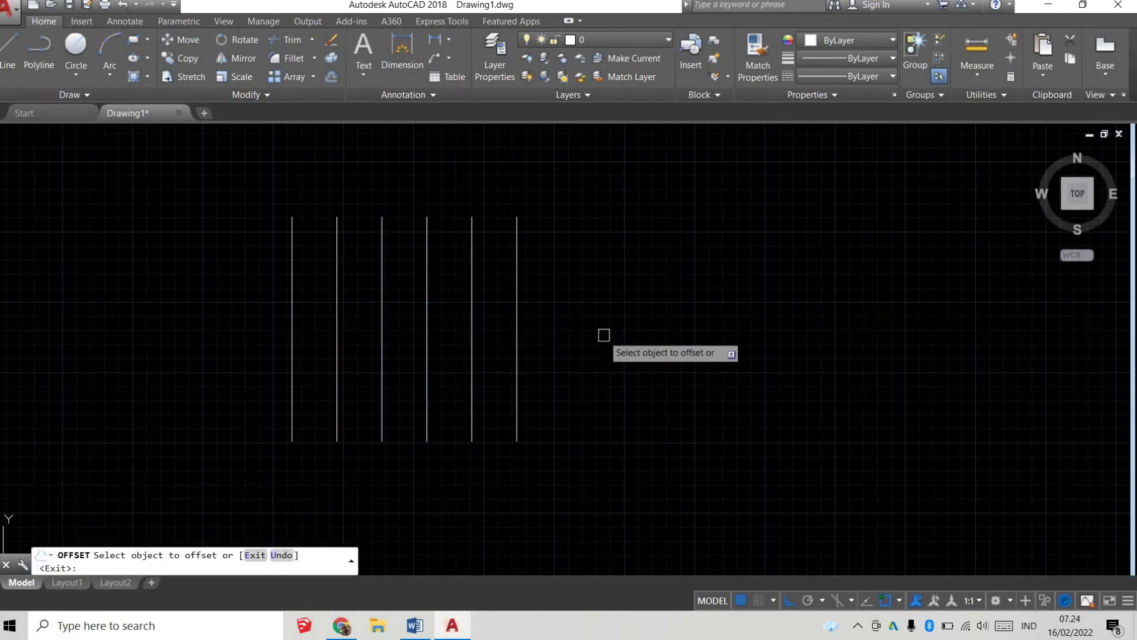
key(Return)
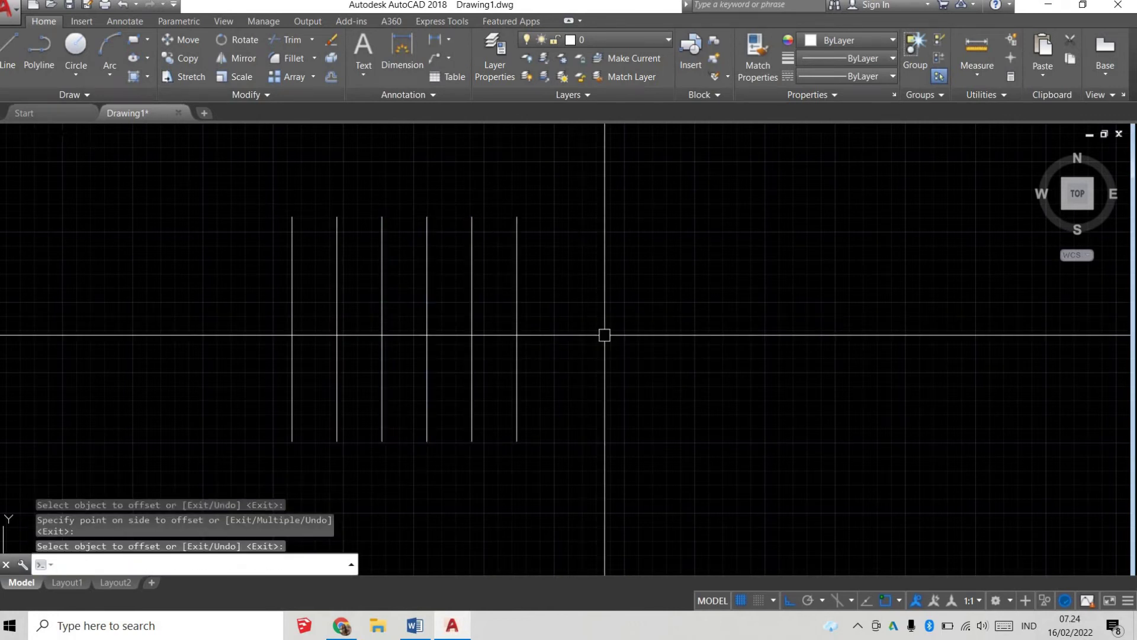
Add two more parallel lines to the right at 1500 spacing
text(o)
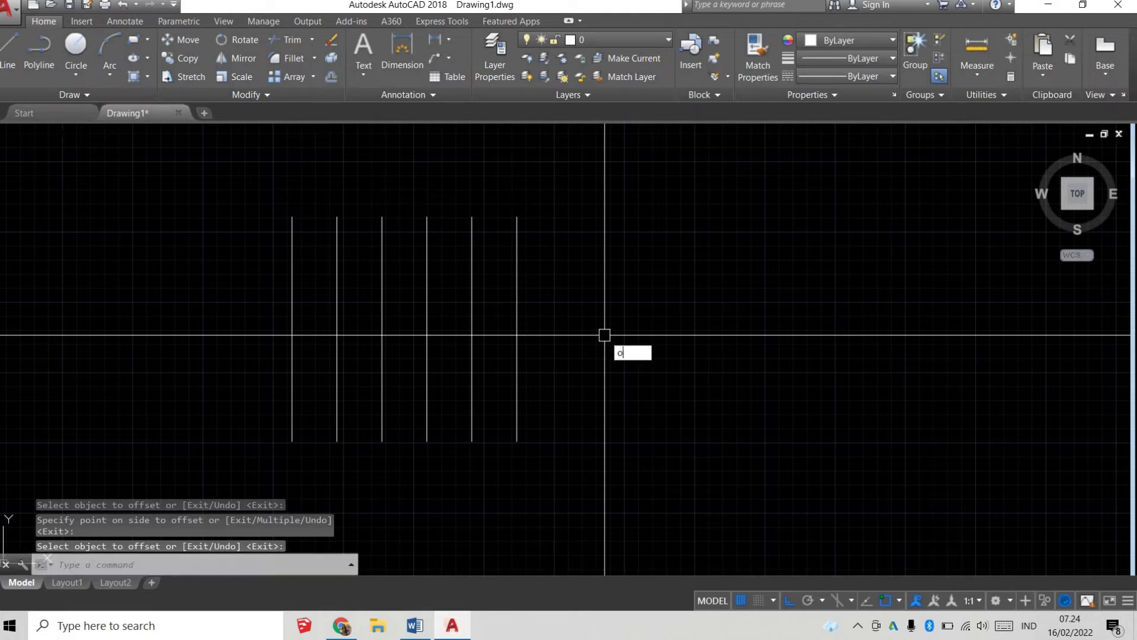
key(Return)
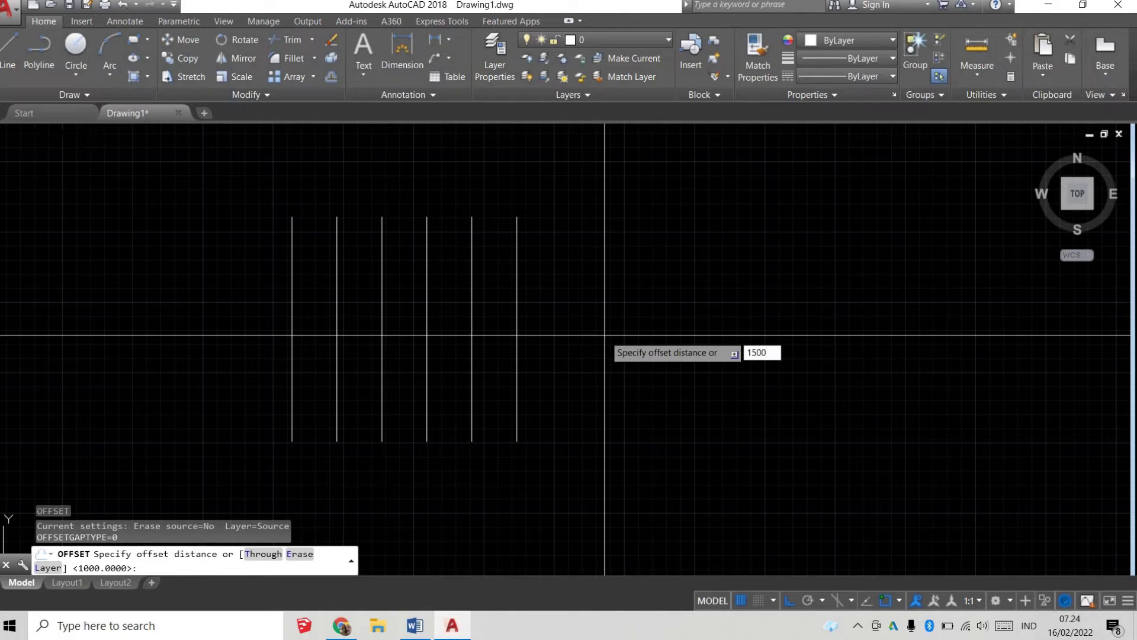
key(Return)
click(517, 338)
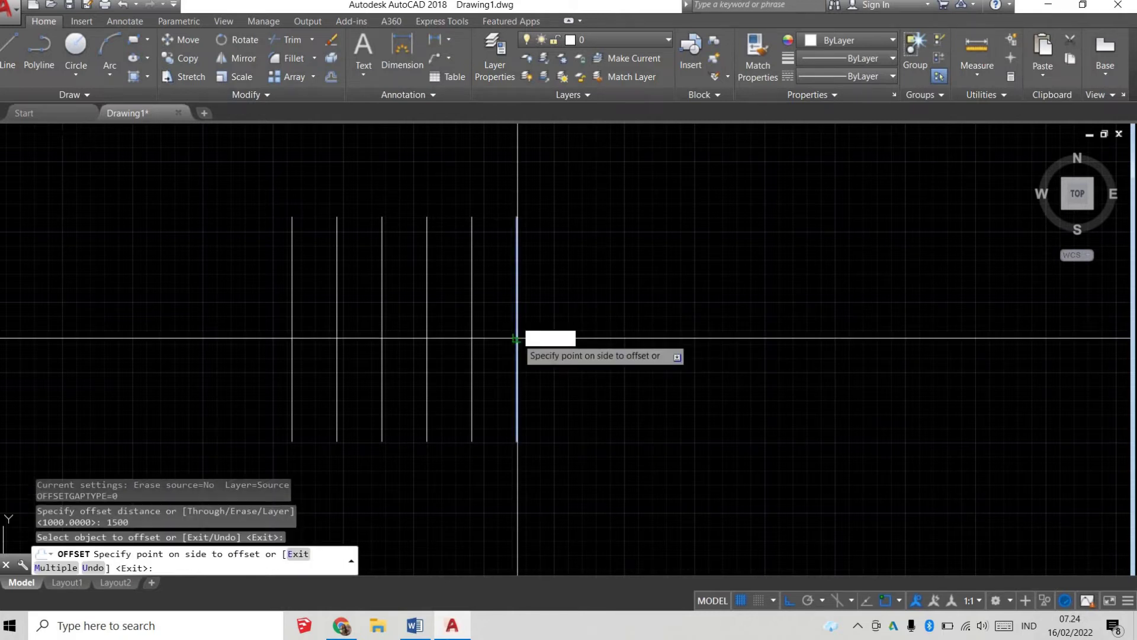
click(606, 340)
click(680, 335)
click(744, 335)
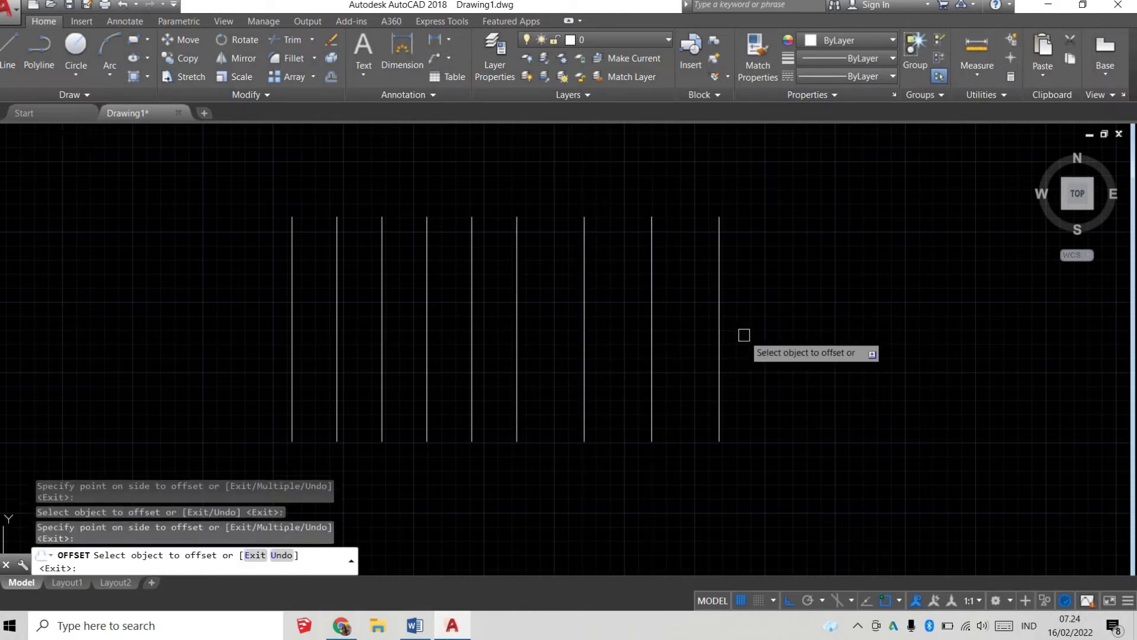
key(Return)
Add parallel lines at 2000 spacing, then window-select and erase all twelve lines
key(Return)
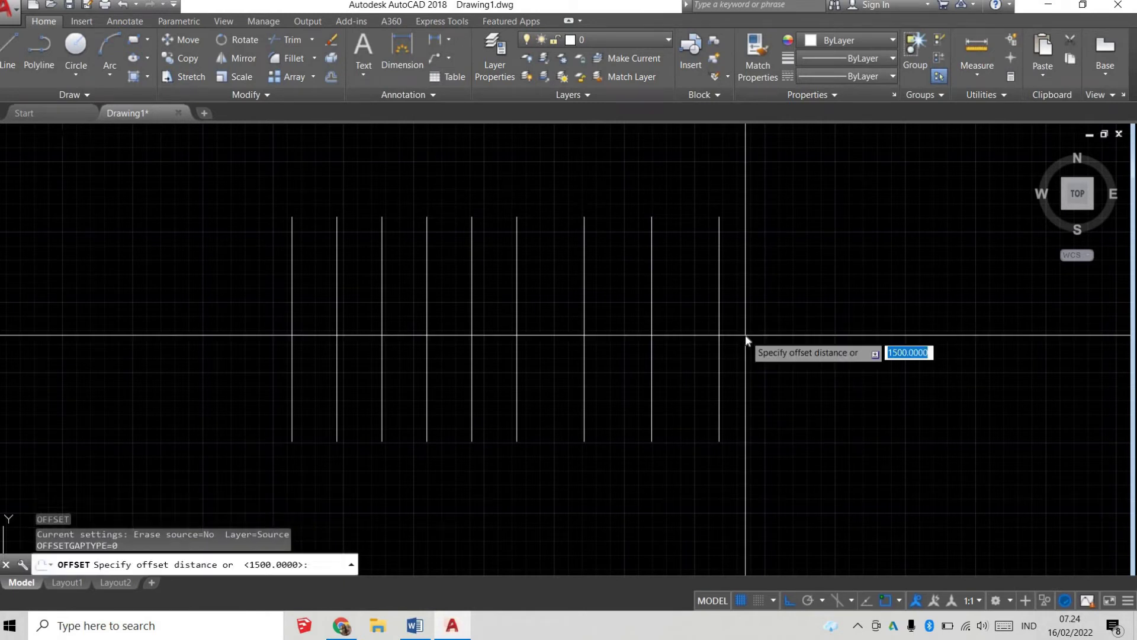
text(2000)
key(Return)
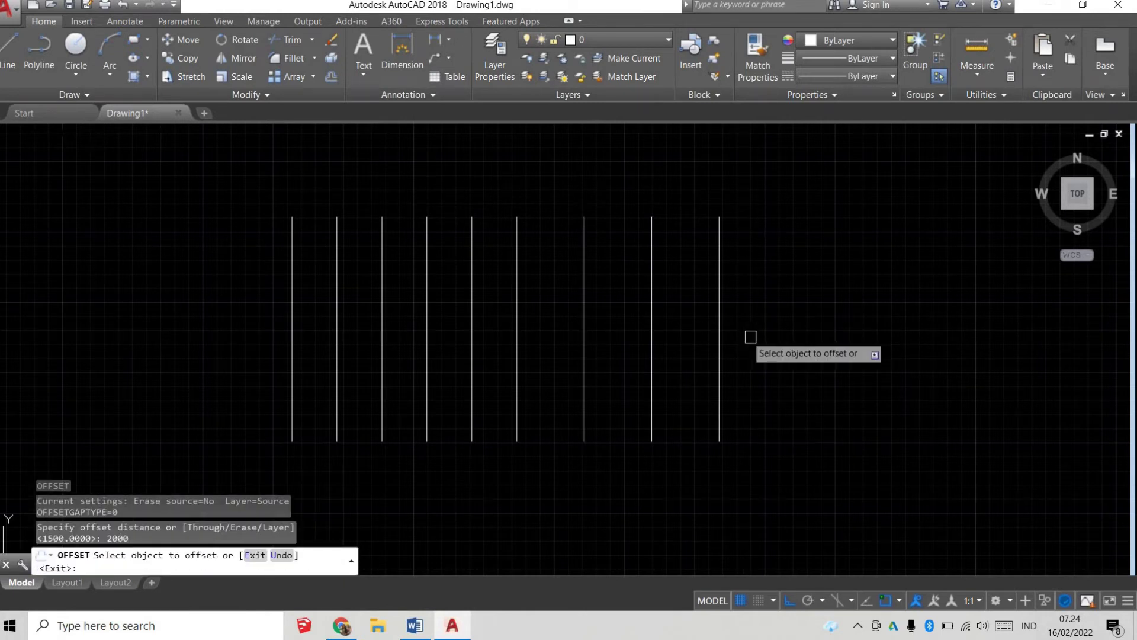
click(719, 341)
click(828, 349)
click(809, 341)
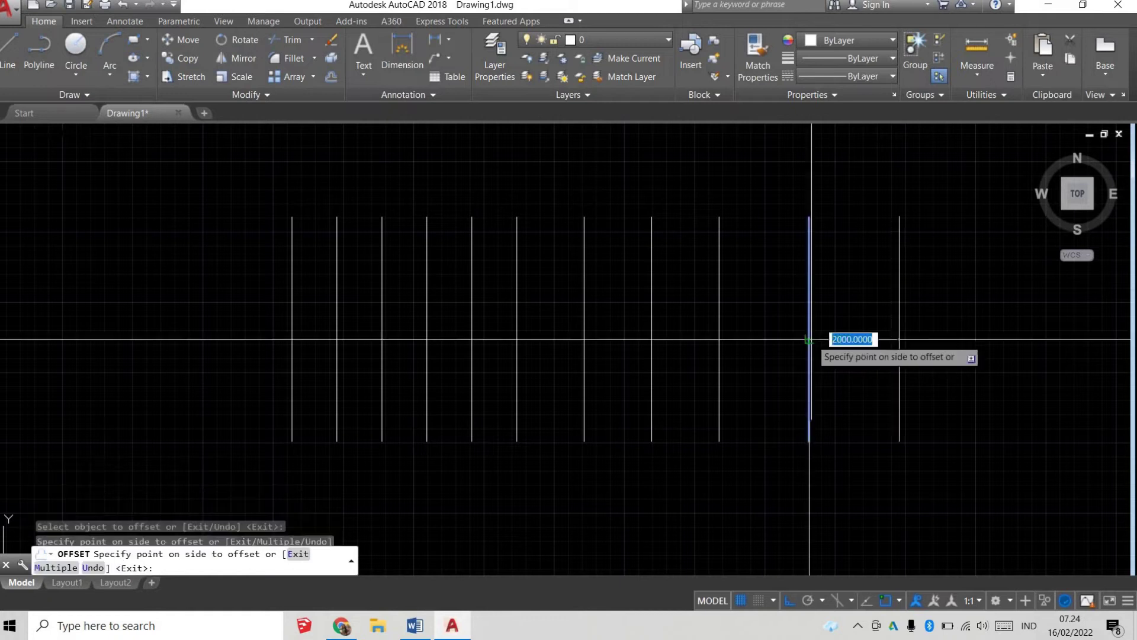
click(899, 343)
click(942, 332)
key(Escape)
click(1051, 393)
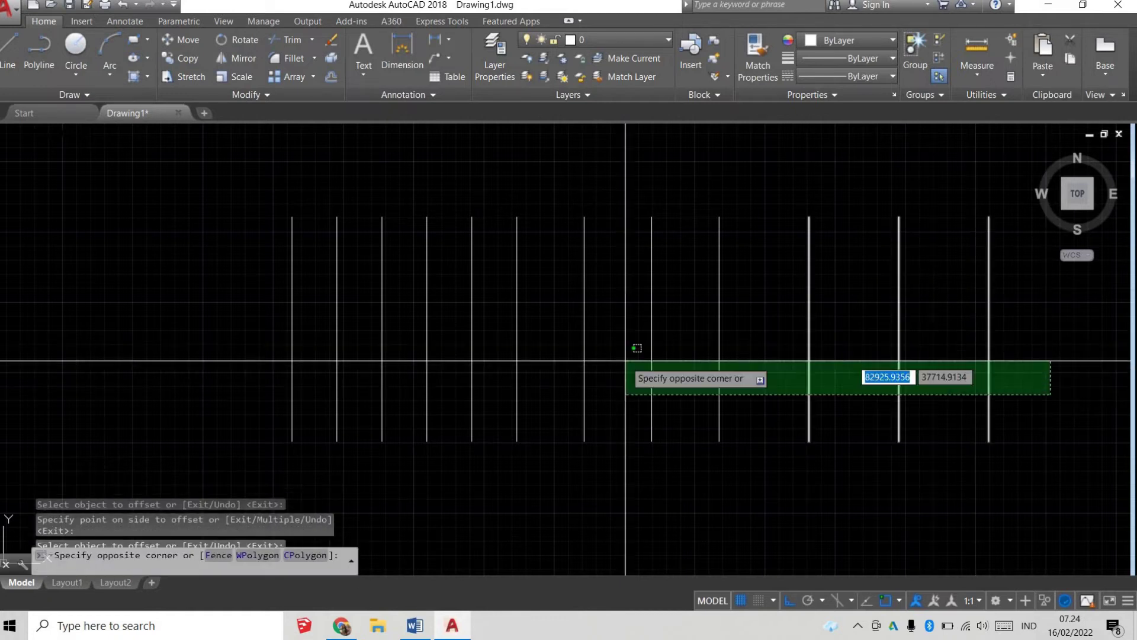
click(224, 315)
text(e)
key(Return)
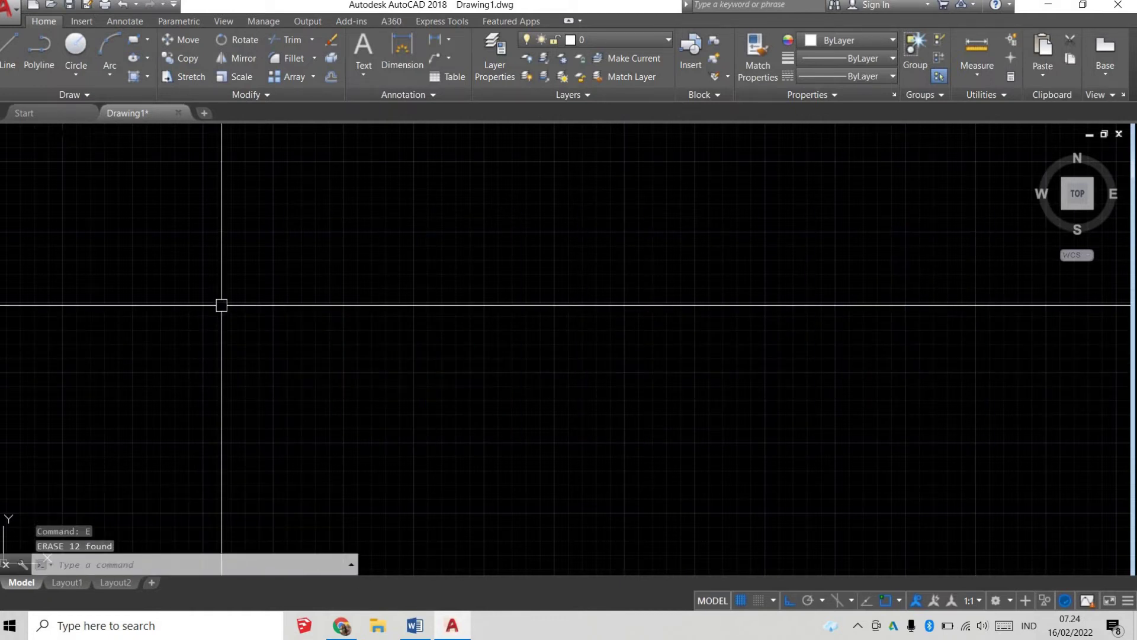
click(414, 626)
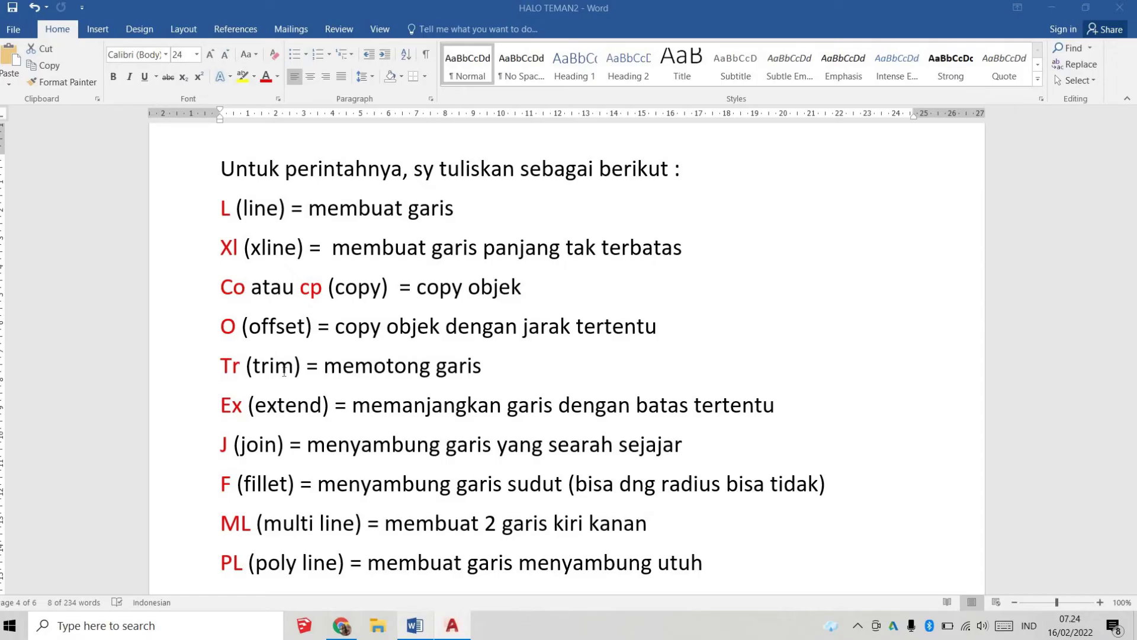
click(200, 364)
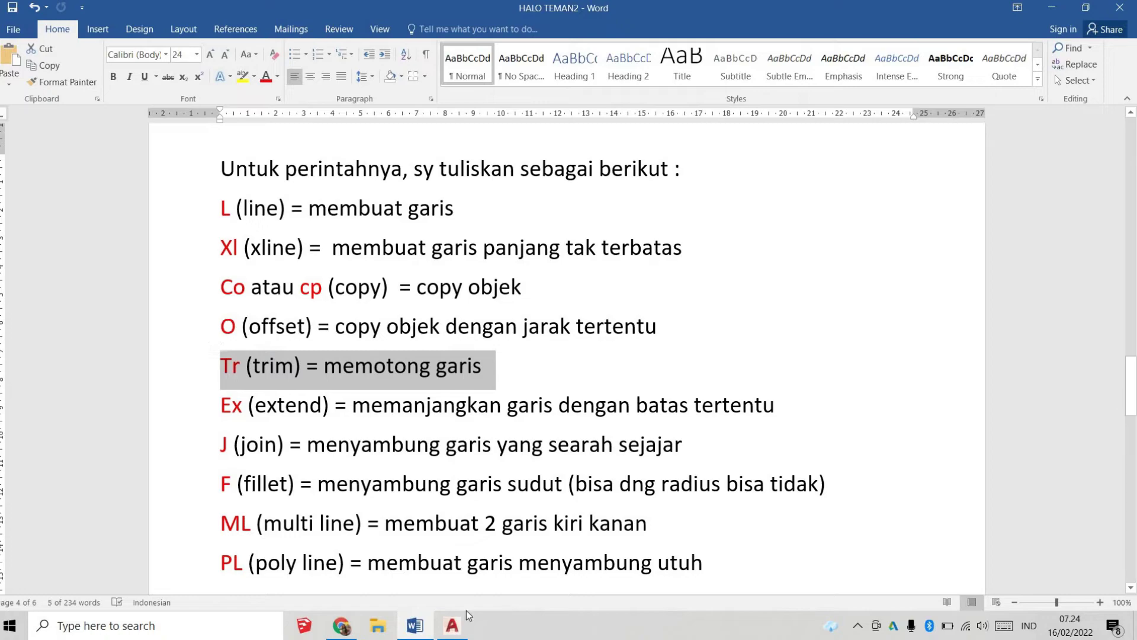
key(alt+Tab)
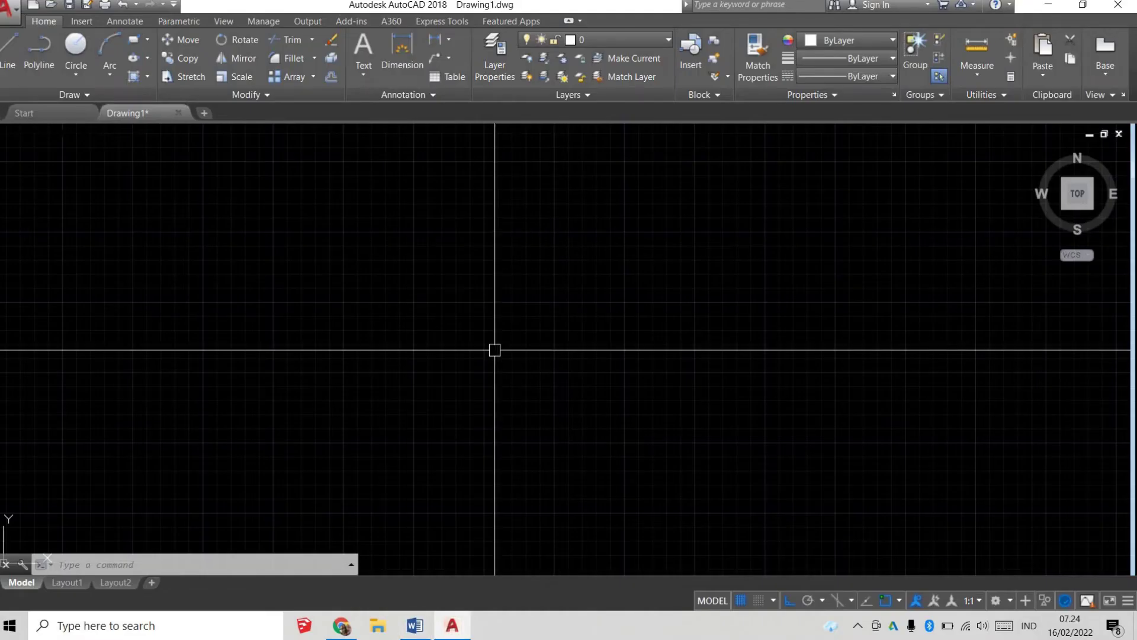
Undo the erase, then erase eight of the restored vertical lines, keeping four
key(Return)
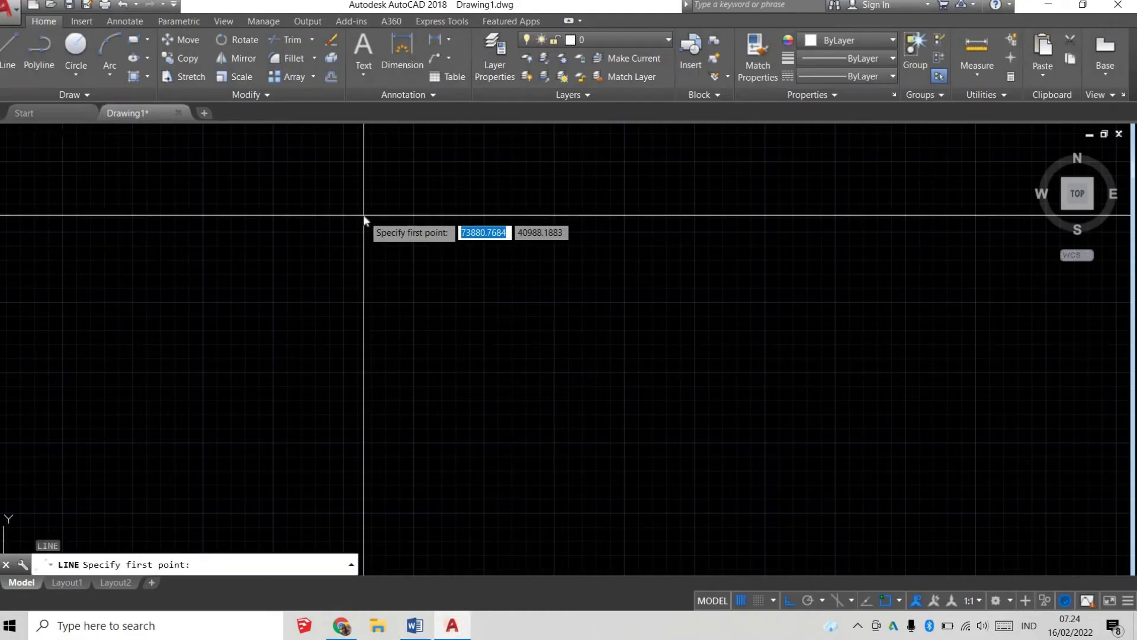
key(Escape)
key(Return)
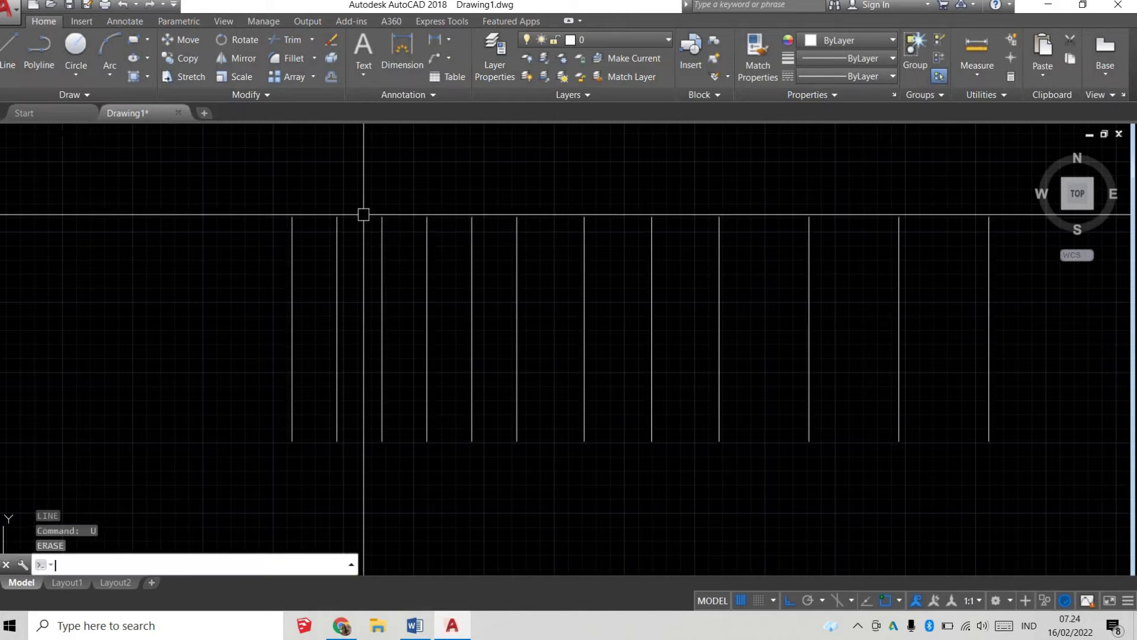
click(1016, 401)
click(468, 317)
text(E)
key(Return)
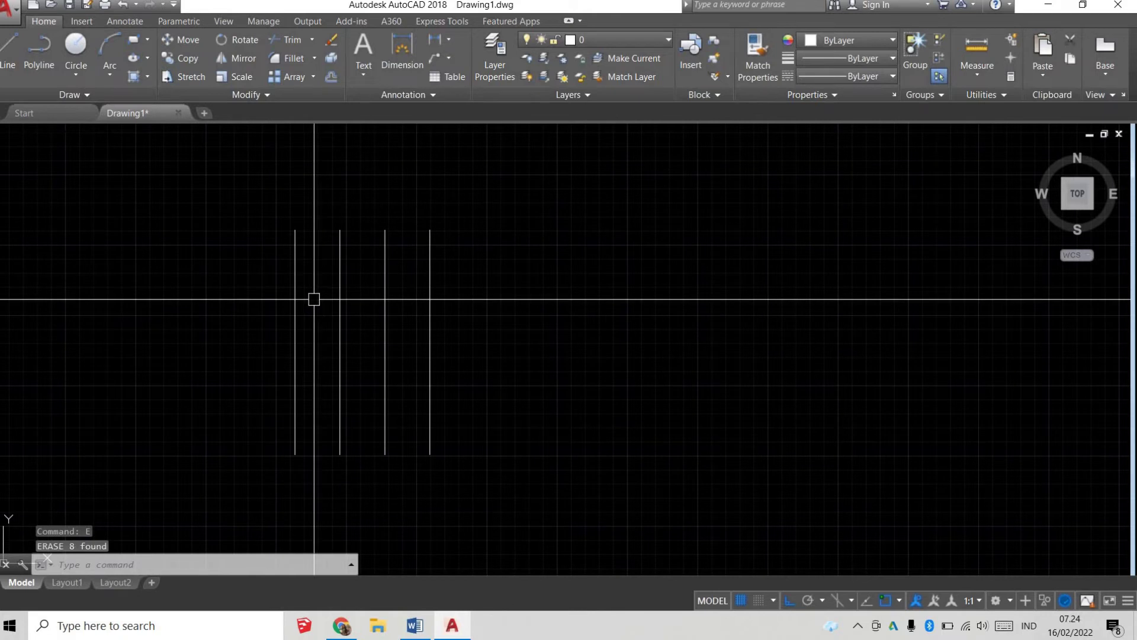
Draw a long horizontal line crossing the four remaining vertical lines
text(L)
key(Return)
click(172, 322)
click(728, 323)
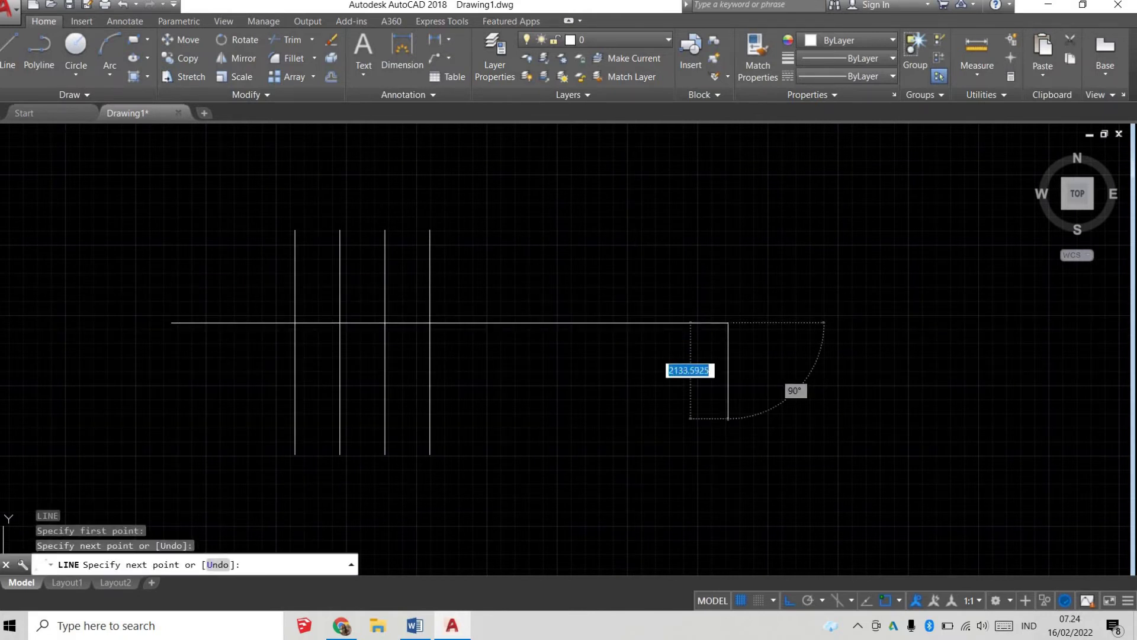
key(Return)
Select the four vertical lines, clear the selection, and start TRIM
click(469, 284)
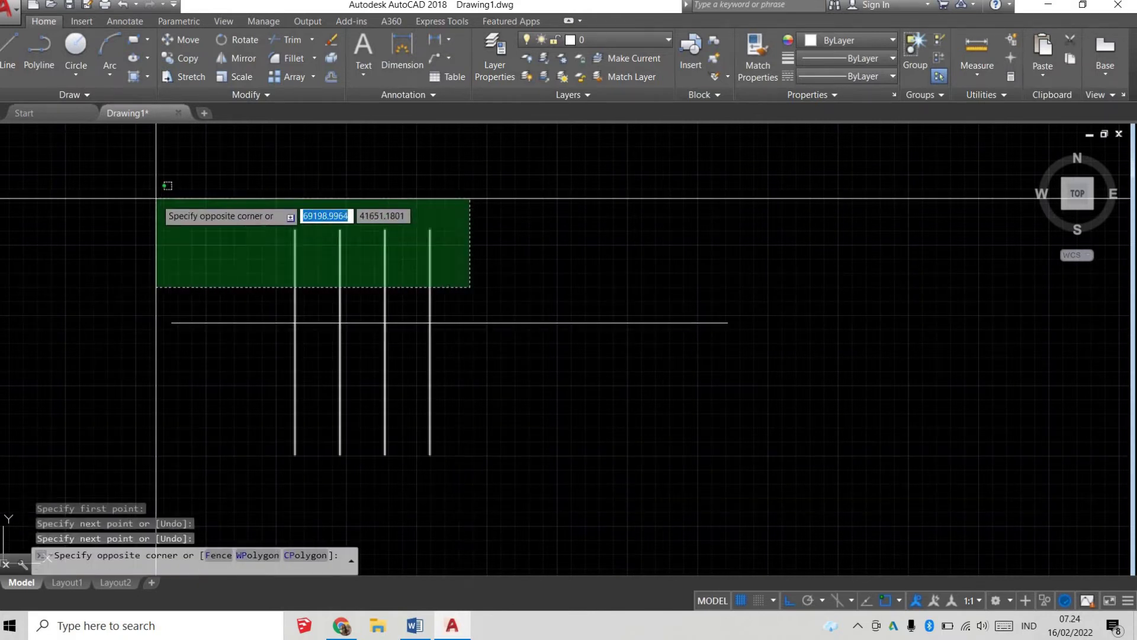
click(161, 197)
key(Escape)
key(Escape)
text(ts or)
key(Return)
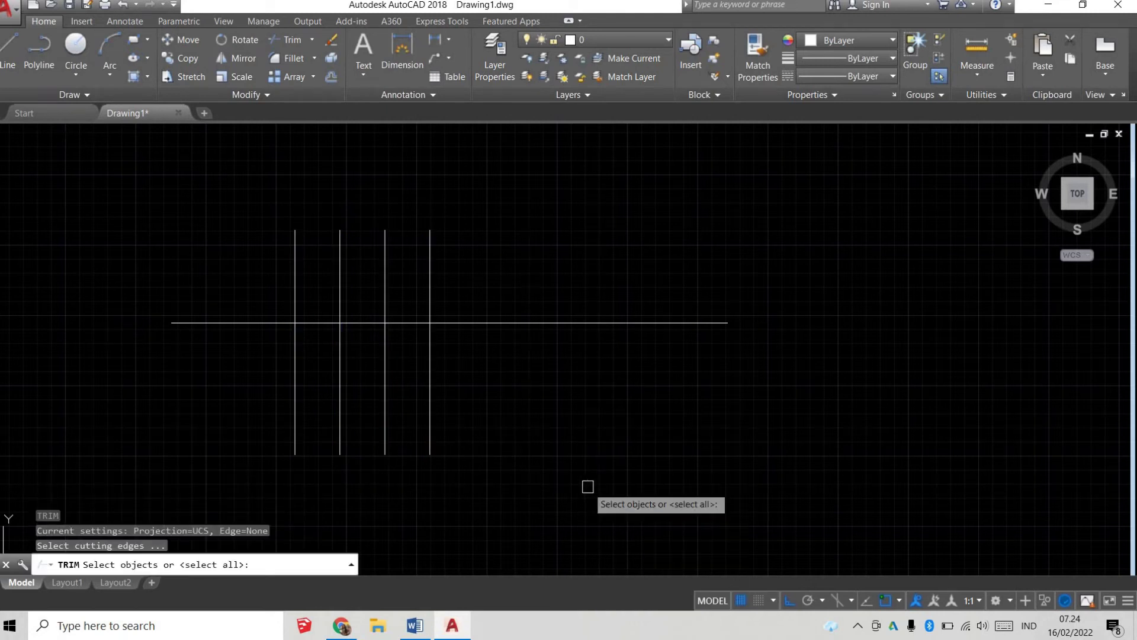
click(655, 385)
key(Escape)
key(Escape)
key(Escape)
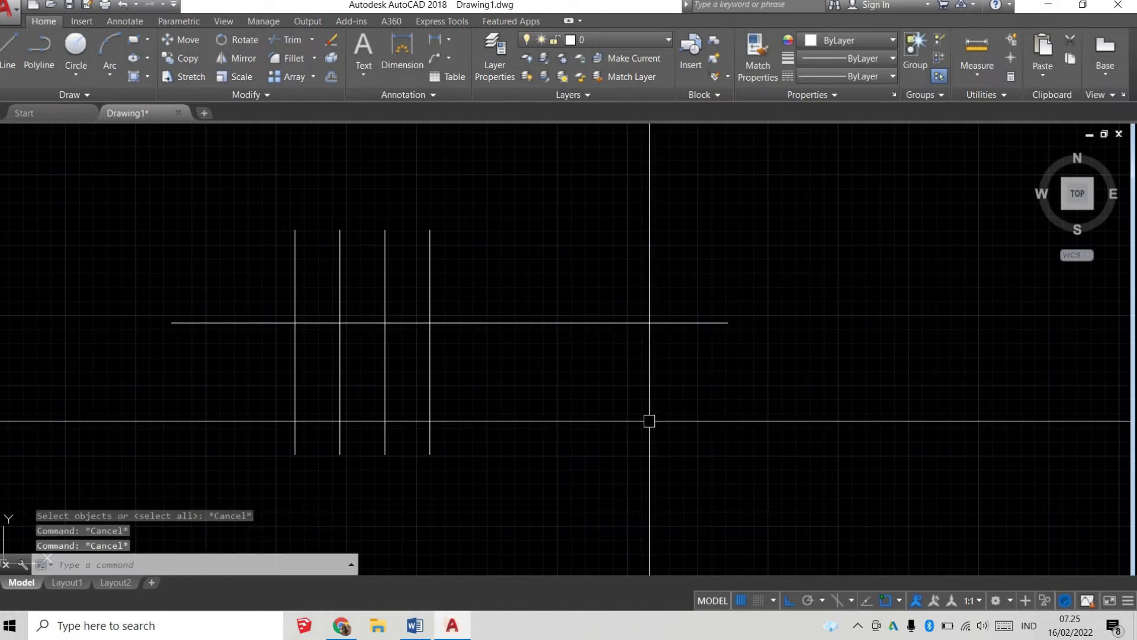
text(tr)
key(Return)
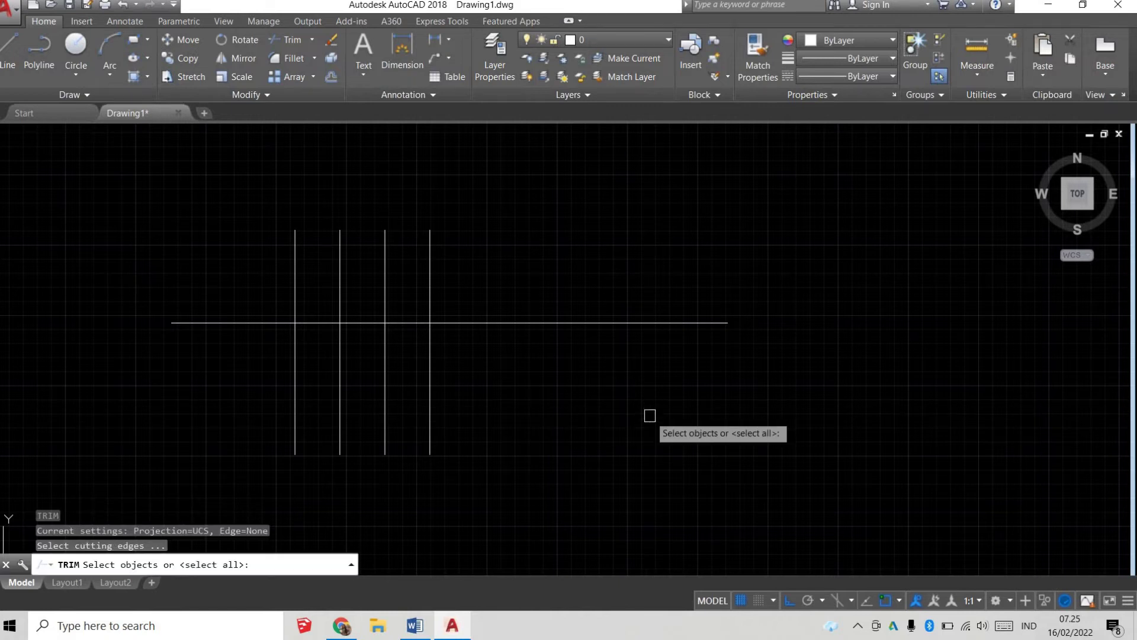
key(Escape)
text(tr)
key(Return)
key(Return)
click(567, 290)
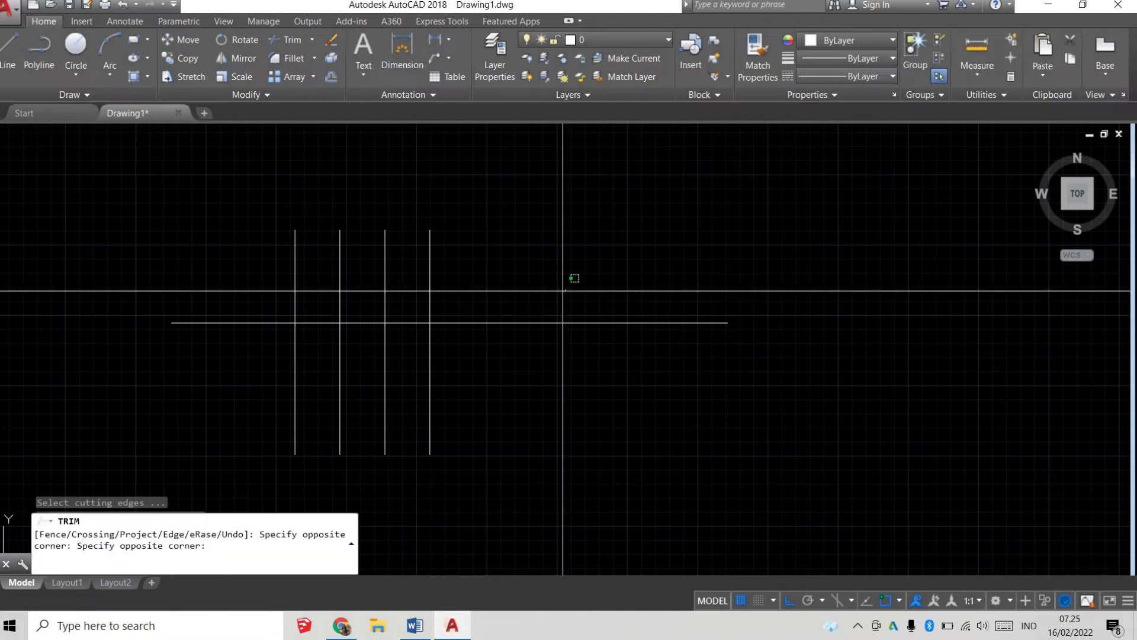
click(172, 208)
key(Escape)
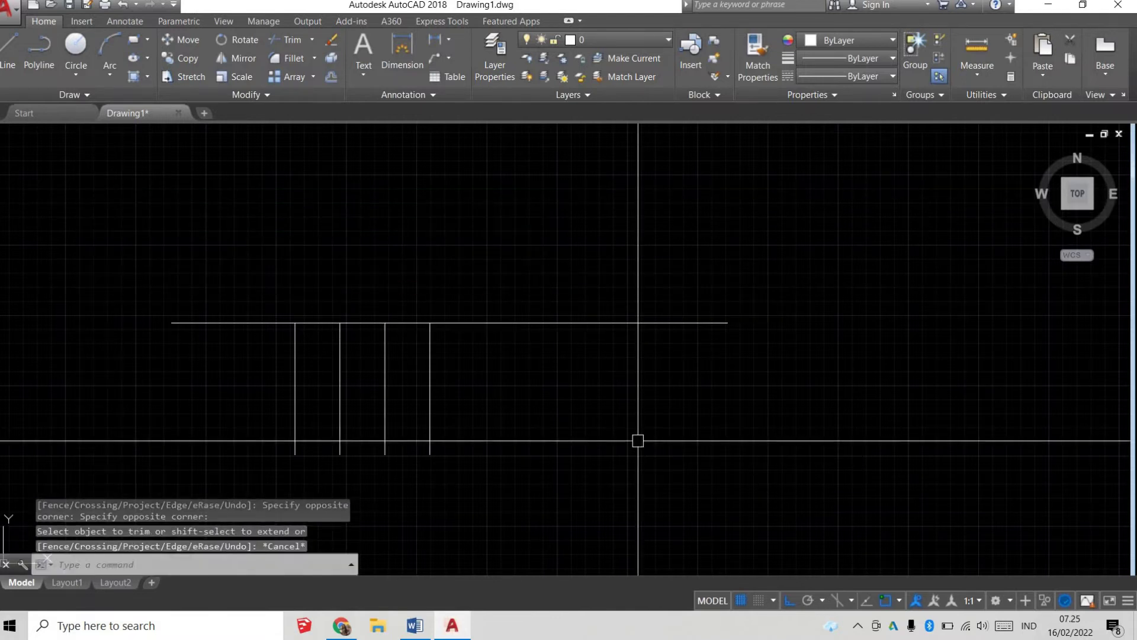
text(u)
key(Return)
text(tr)
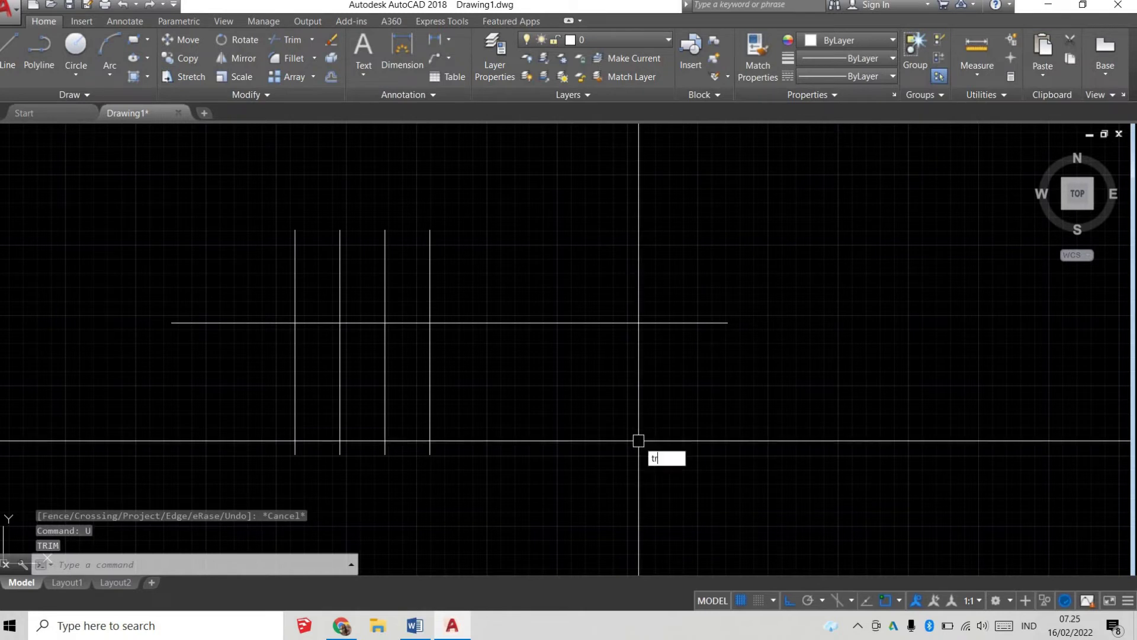
key(Return)
key(Return)
click(639, 466)
click(260, 364)
key(Escape)
text(u)
key(Return)
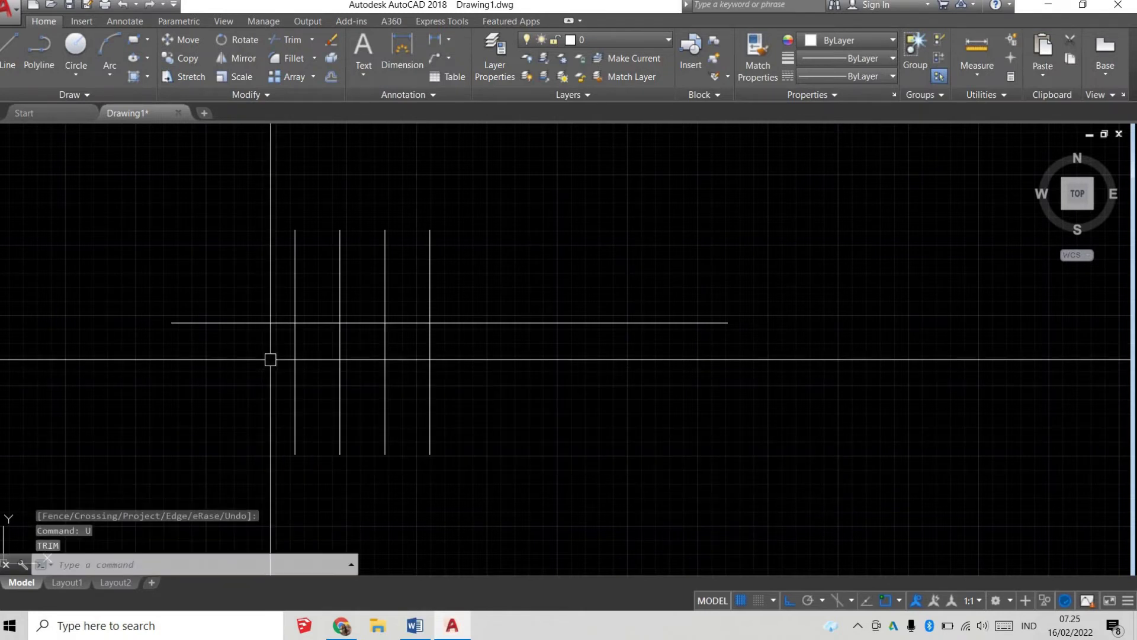
key(Return)
key(Return)
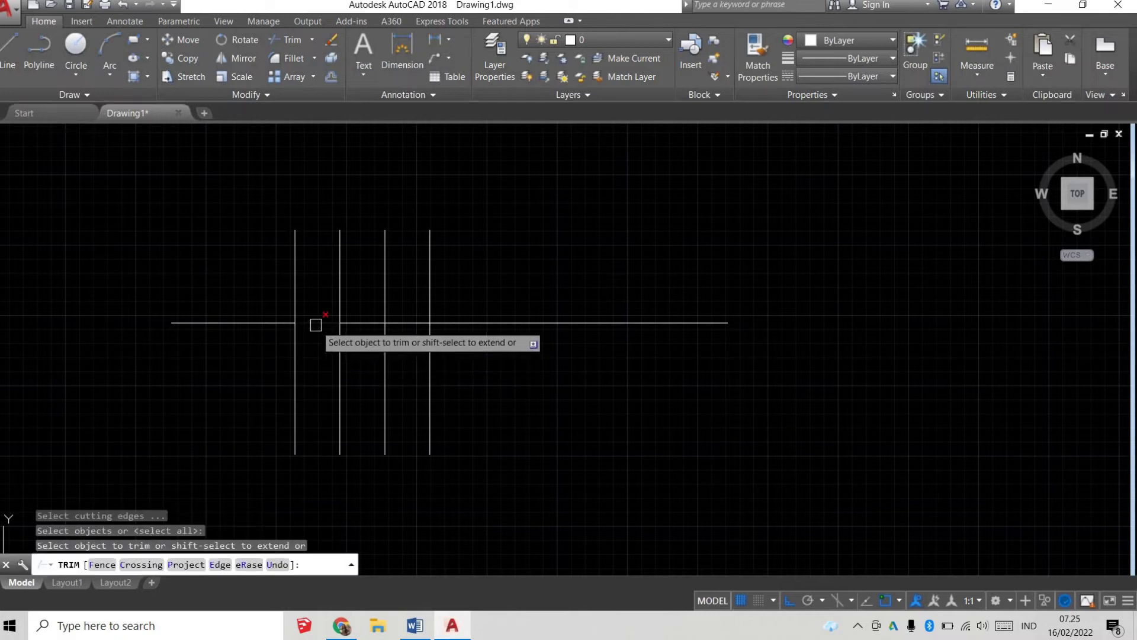
click(319, 323)
click(367, 323)
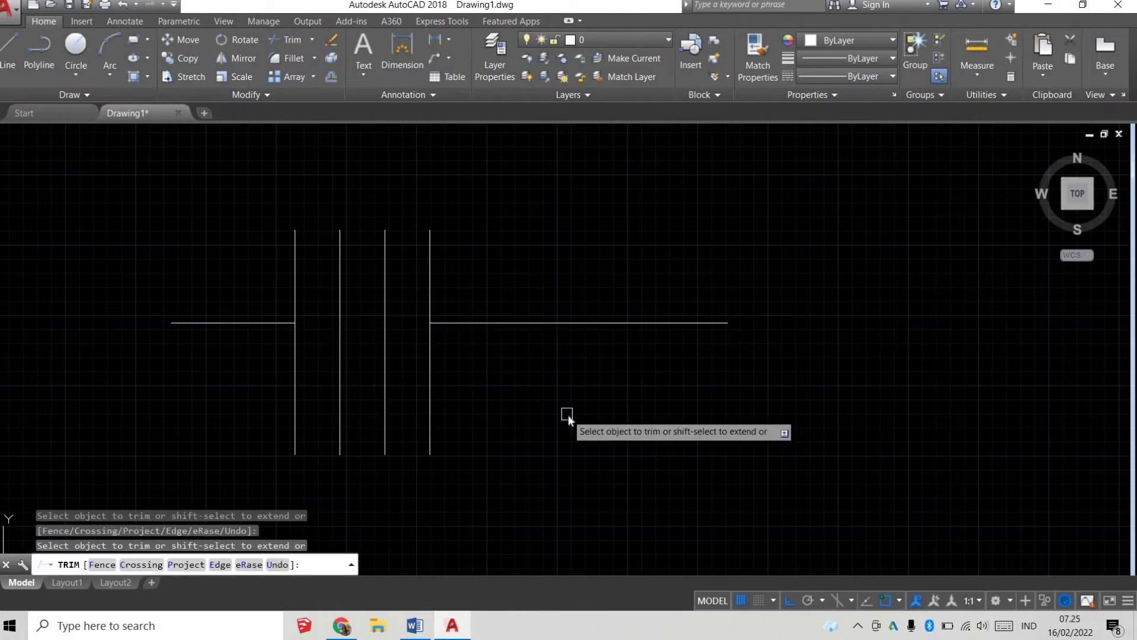
key(Escape)
text(u)
key(Return)
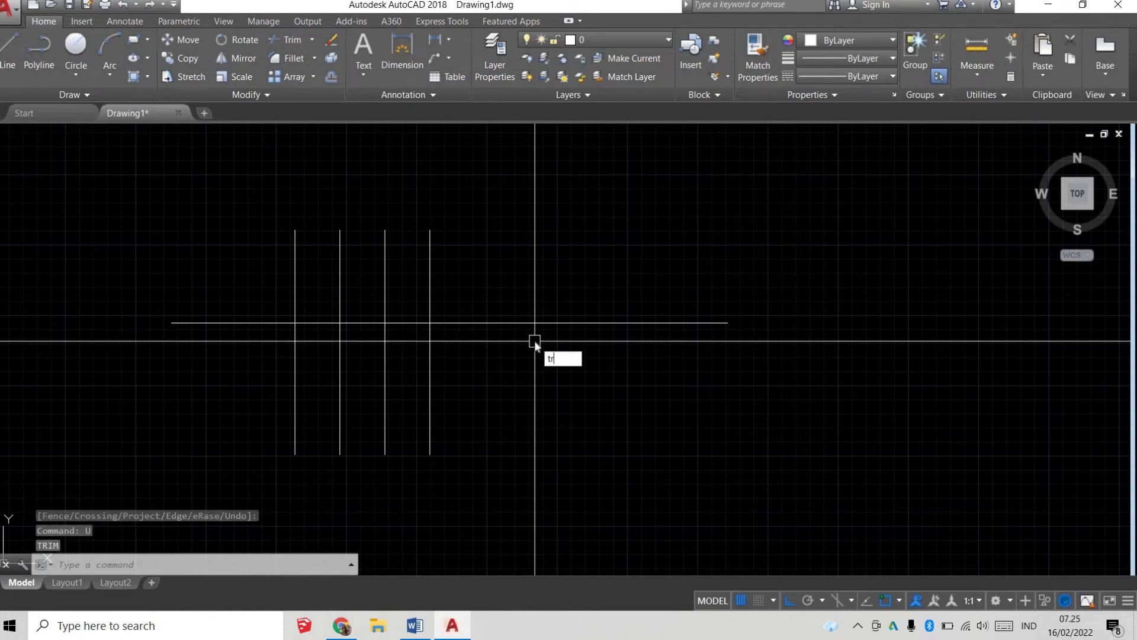
key(Escape)
click(625, 373)
click(543, 282)
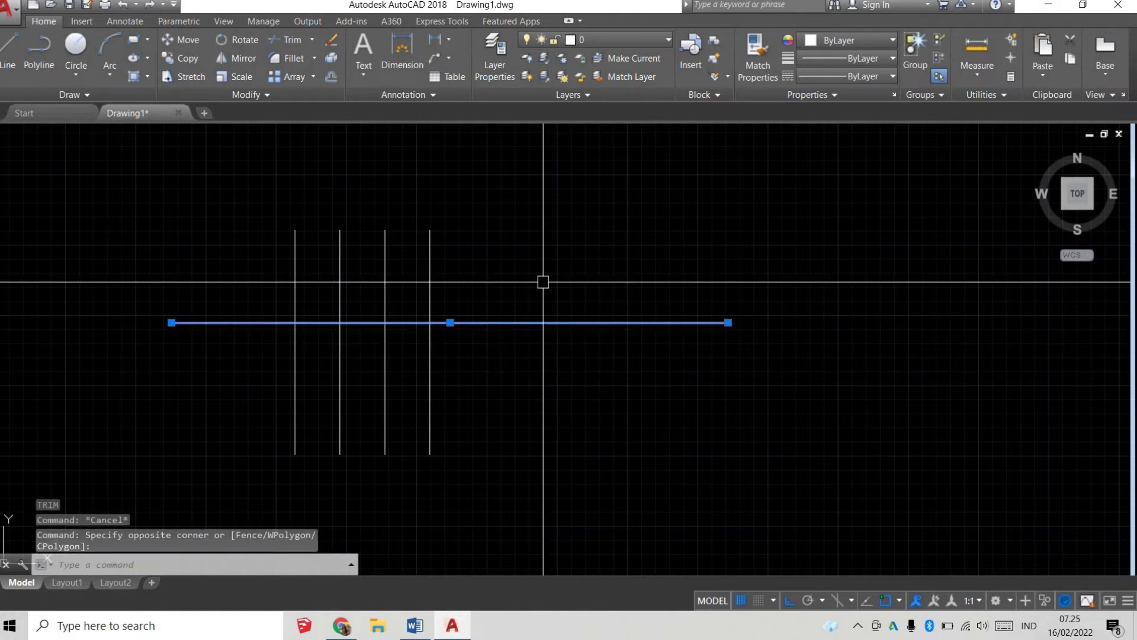
key(Escape)
text(l)
key(Return)
click(155, 359)
click(664, 358)
key(Return)
key(Return)
click(206, 402)
click(618, 403)
key(Return)
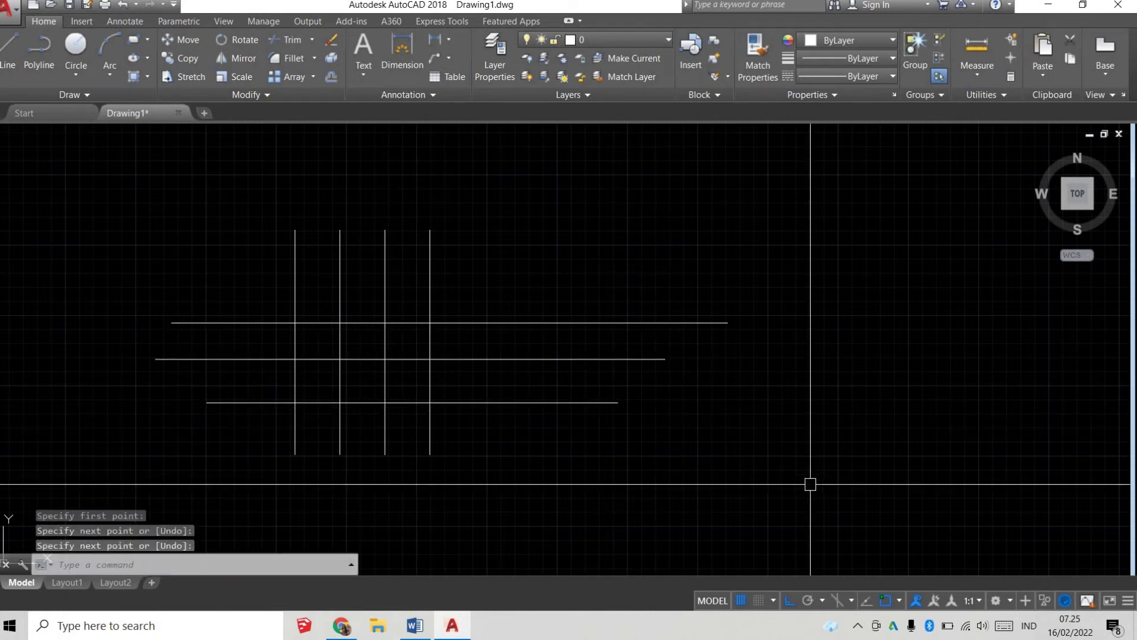
scroll(434, 340, up, 2)
scroll(456, 340, up, 2)
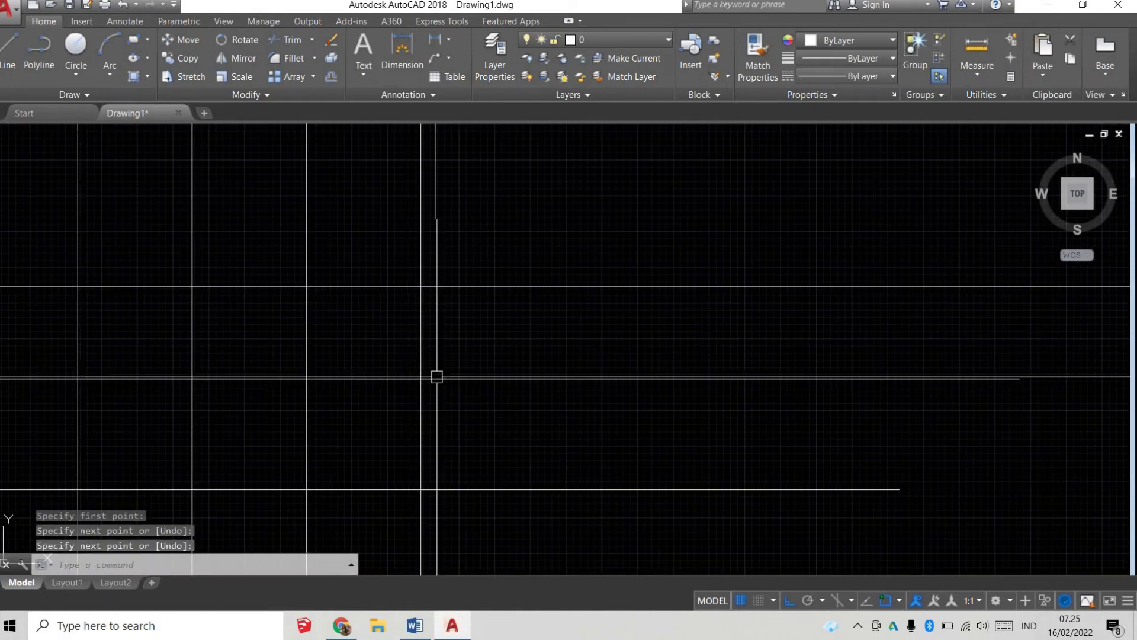
scroll(551, 368, down, 4)
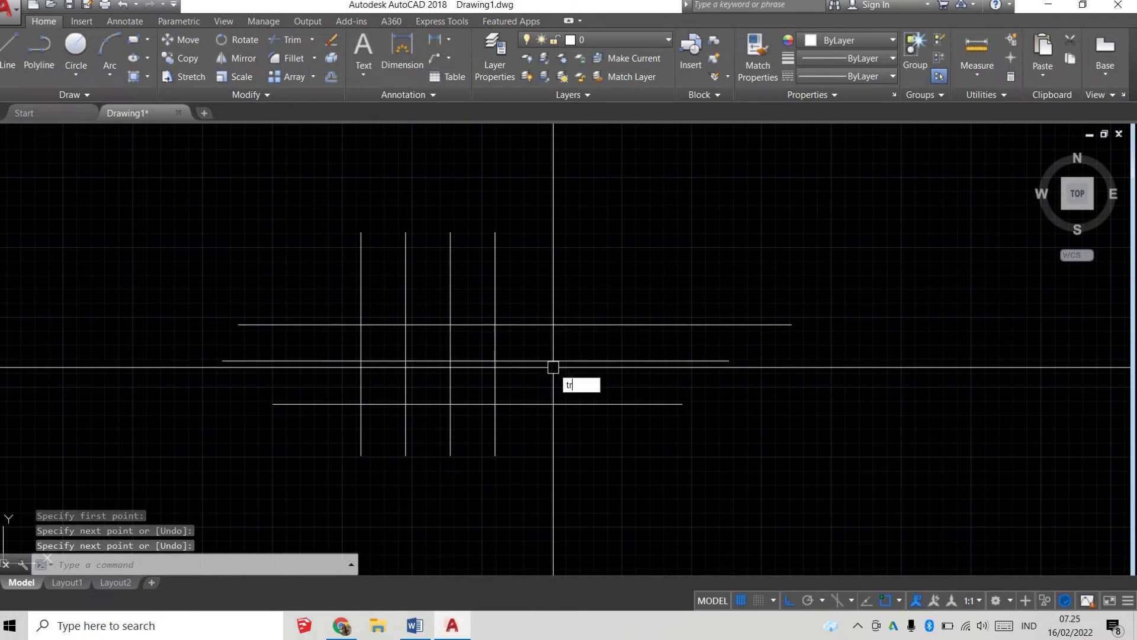
key(Return)
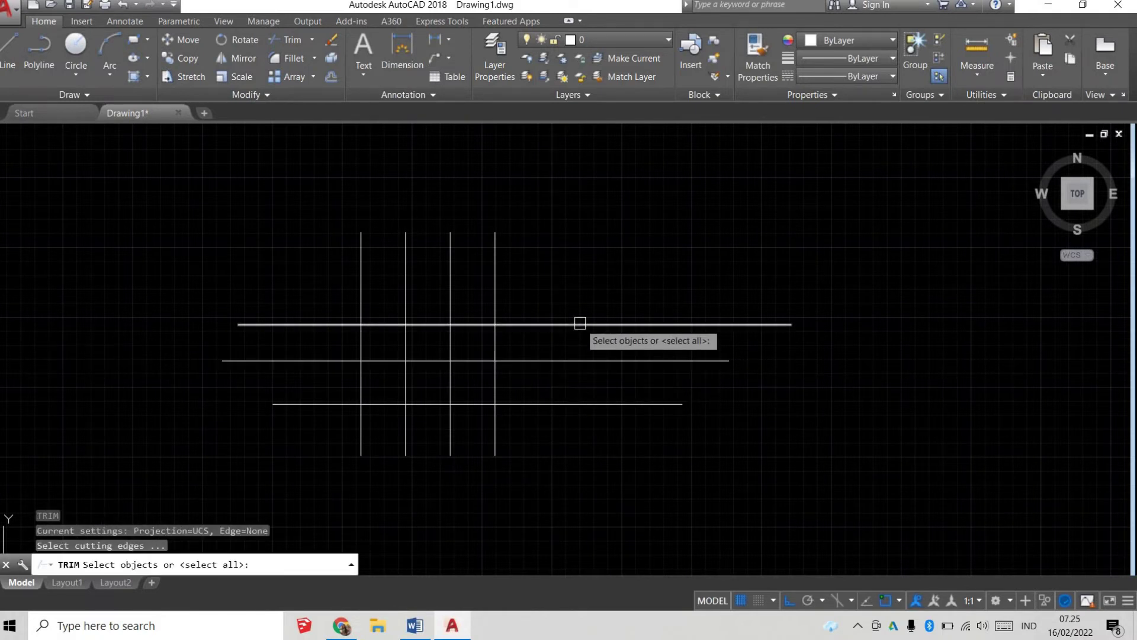
click(580, 325)
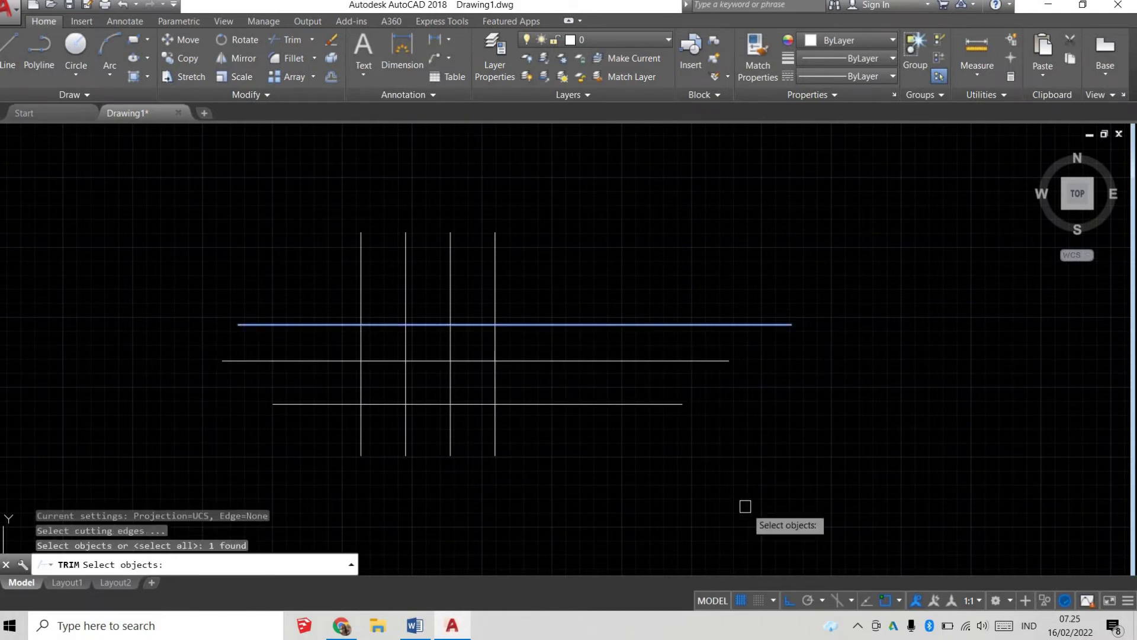
click(575, 403)
key(Return)
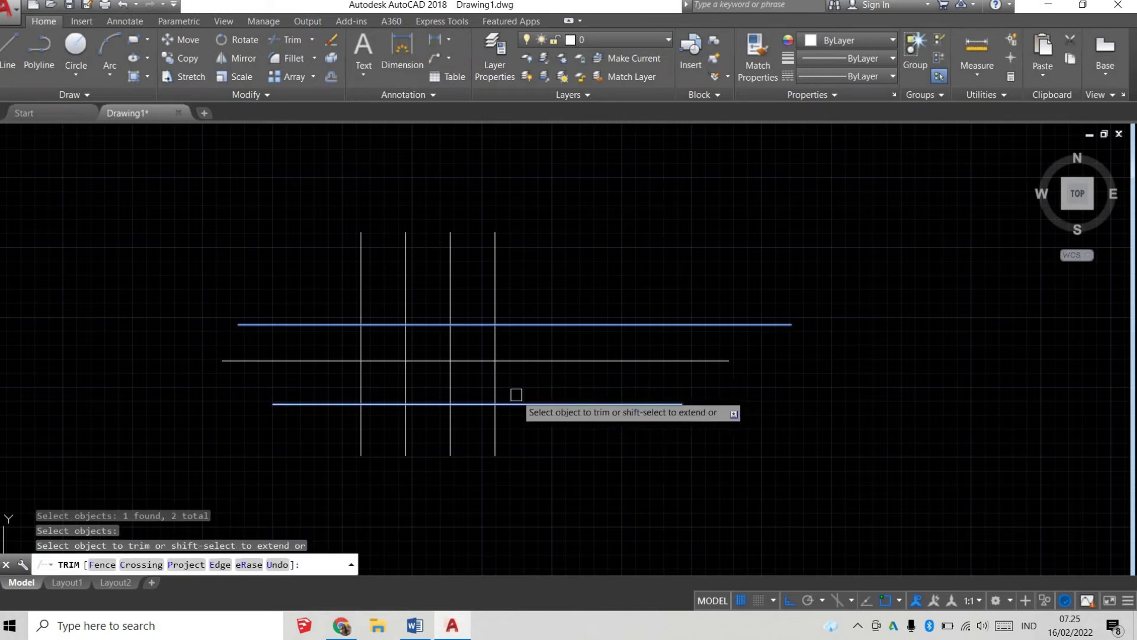
click(497, 386)
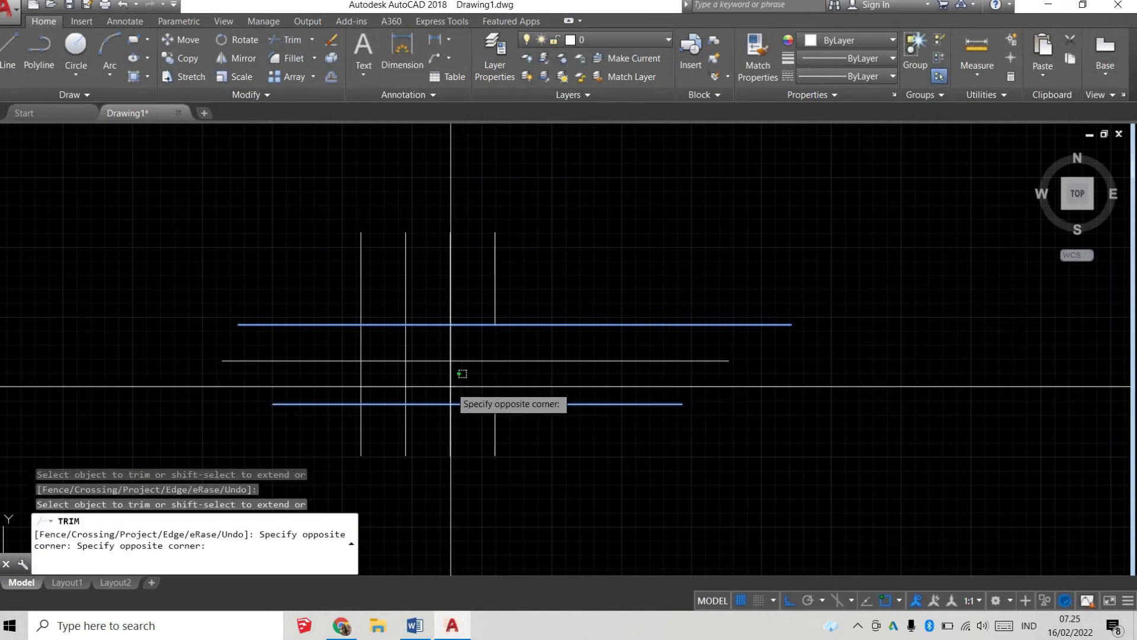
click(357, 379)
key(Return)
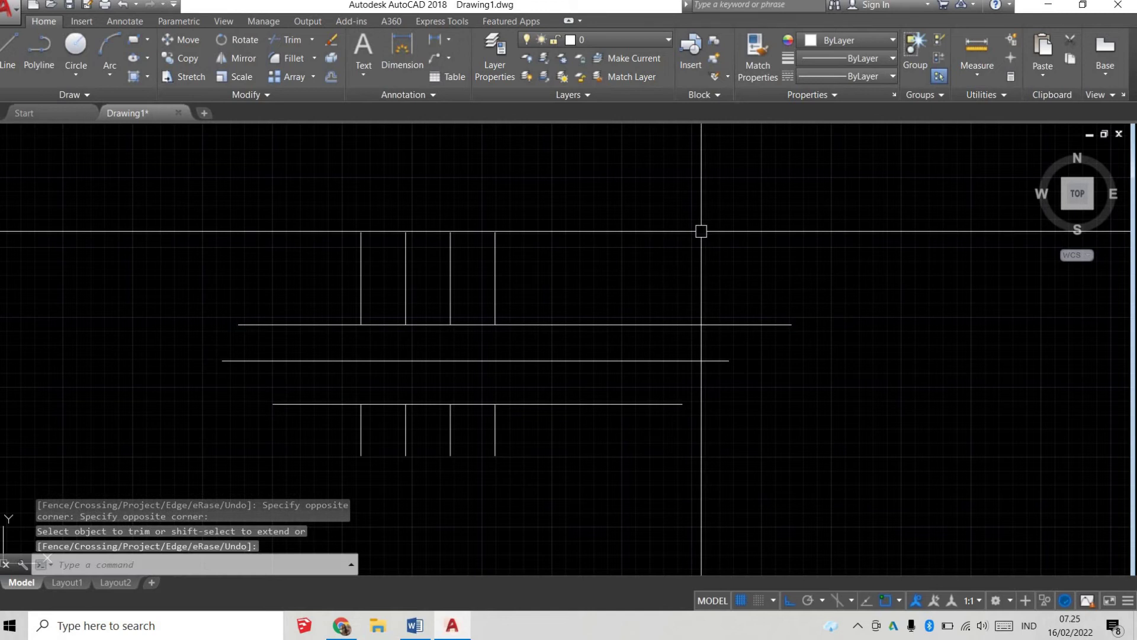
text(u)
key(Return)
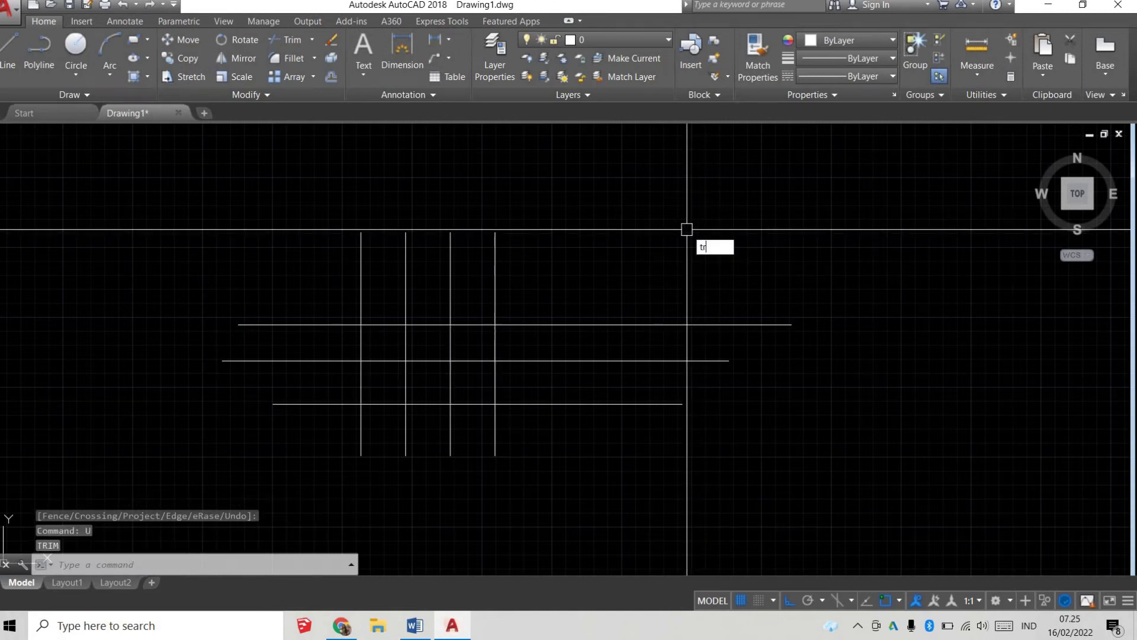
key(Return)
key(Return)
scroll(502, 342, up, 2)
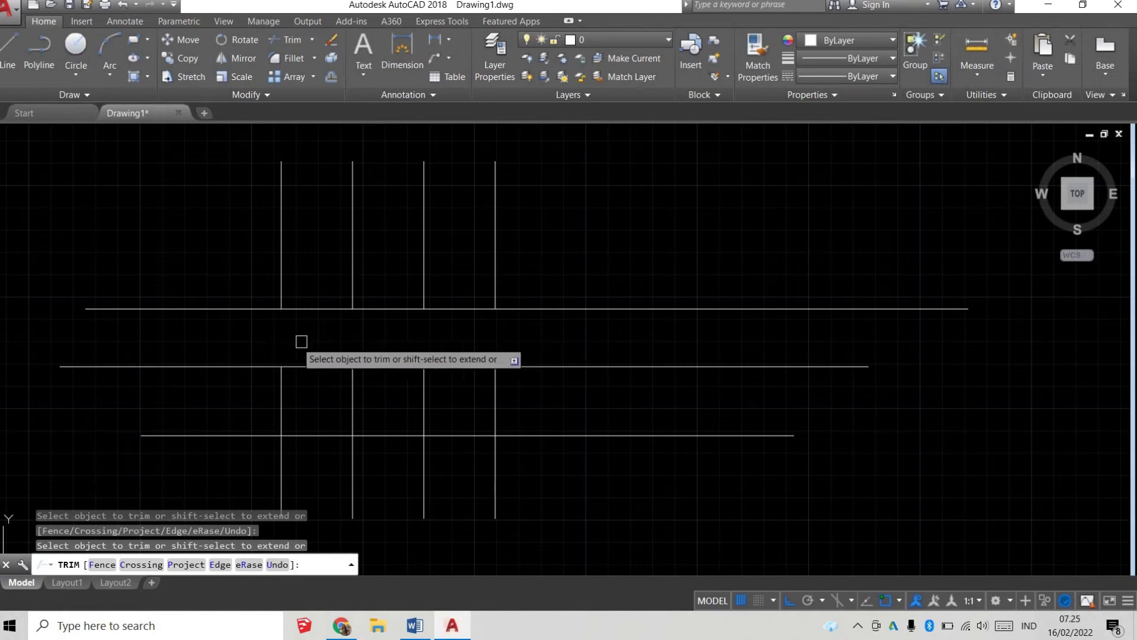
key(Return)
text(u)
key(Return)
text(tr)
key(Return)
click(614, 293)
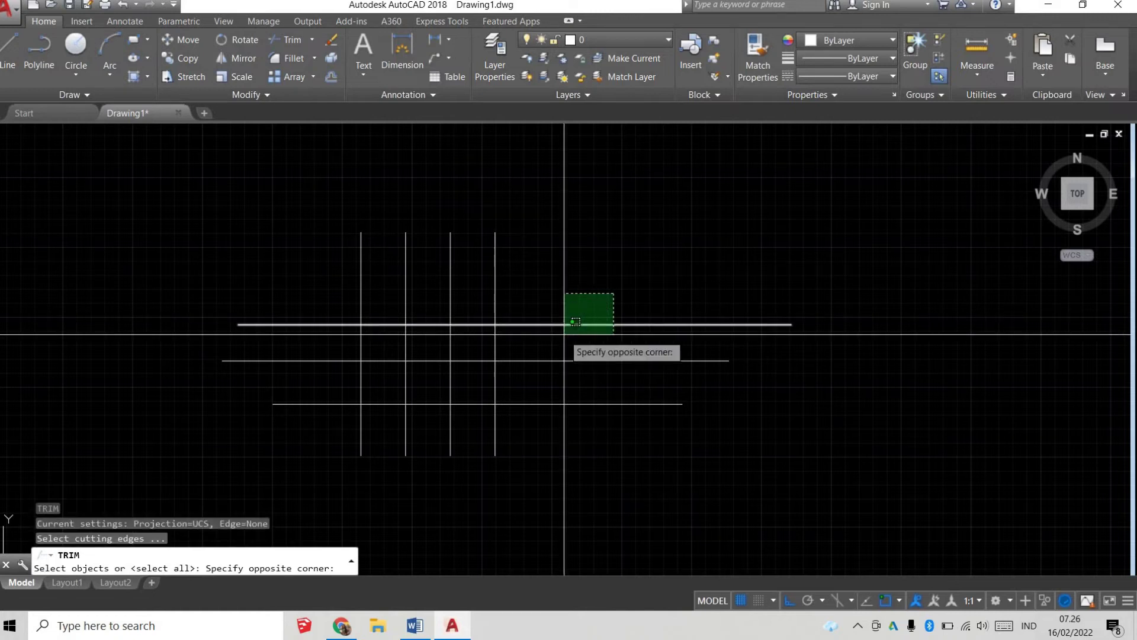
click(575, 322)
click(598, 411)
click(544, 381)
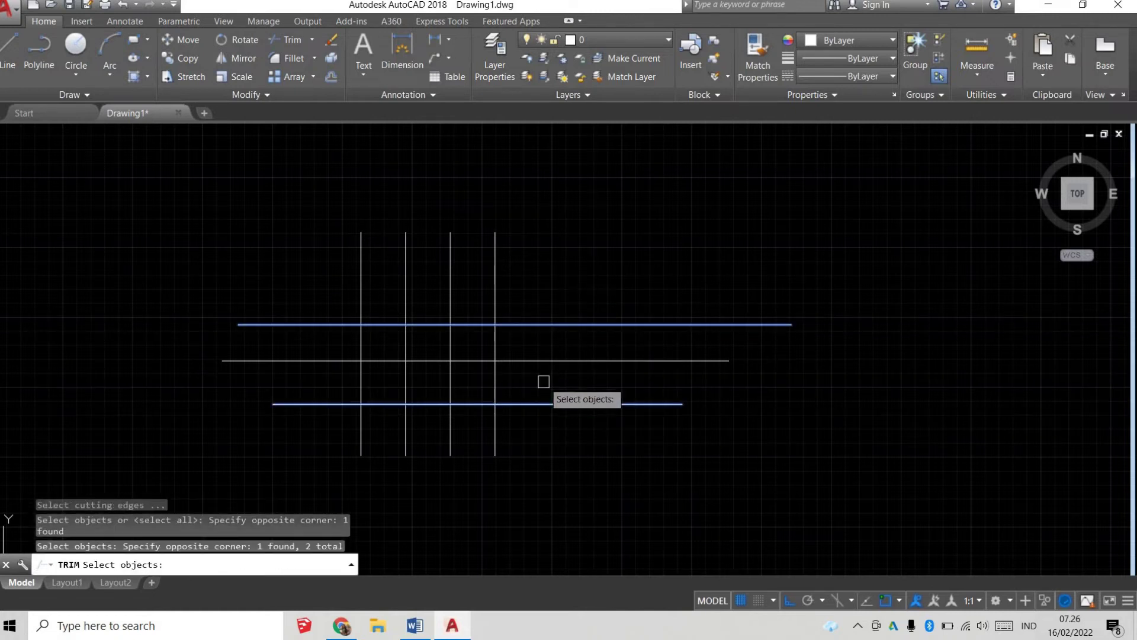
key(Return)
click(548, 375)
click(338, 381)
key(Return)
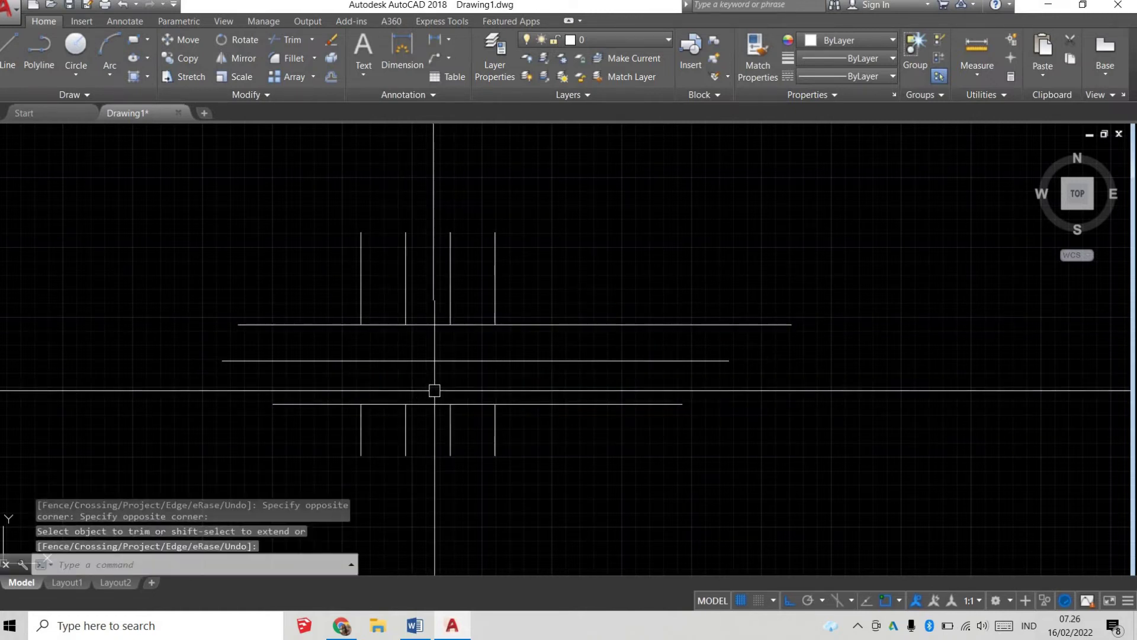
key(Return)
text(u)
key(Return)
scroll(541, 345, up, 2)
middle_drag(541, 346, 701, 332)
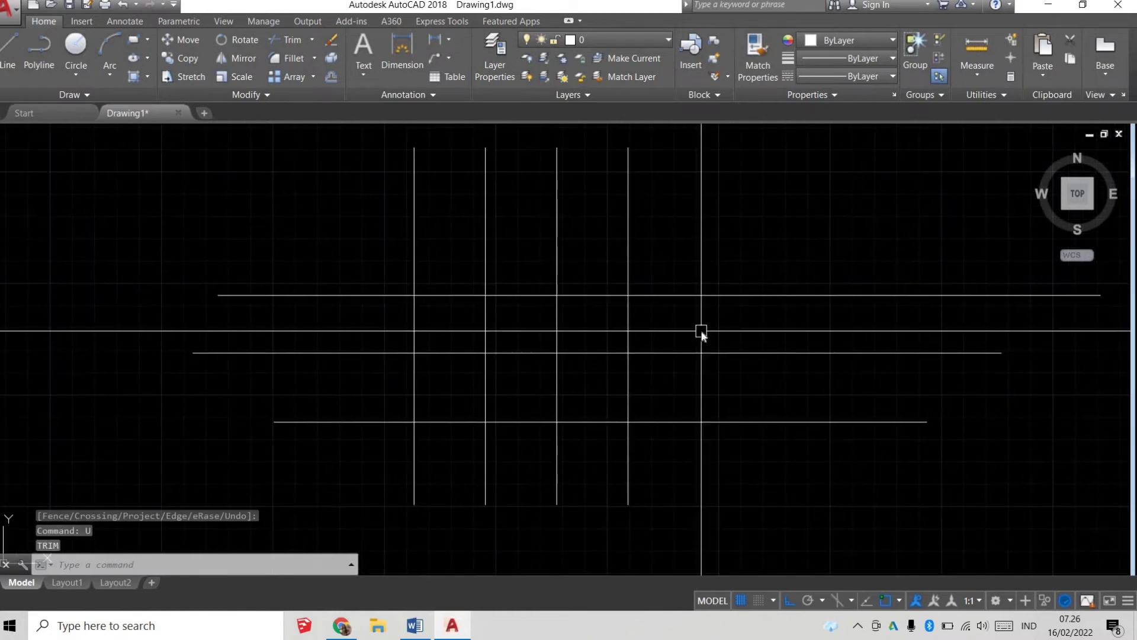
key(Return)
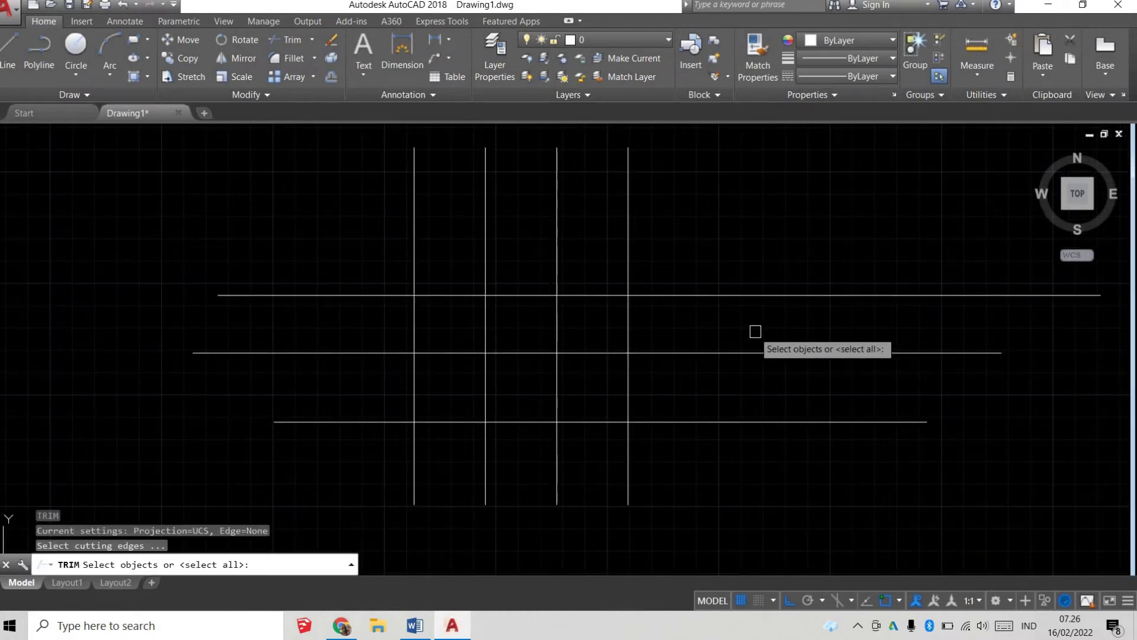
click(784, 315)
click(691, 221)
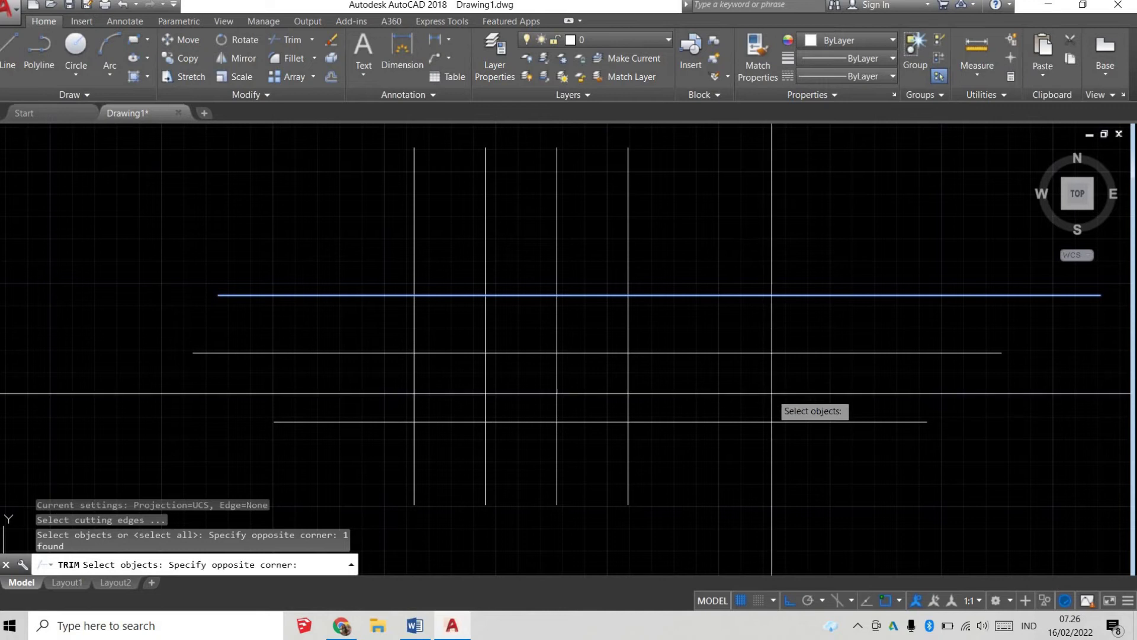
click(678, 450)
key(Return)
drag(676, 385, 341, 376)
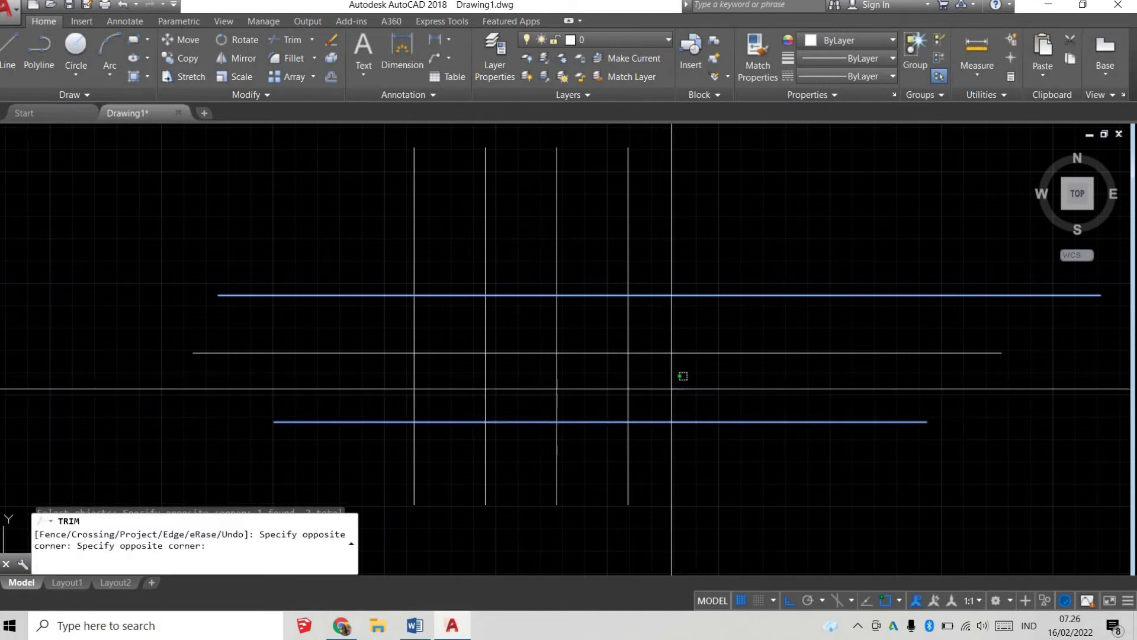
key(Return)
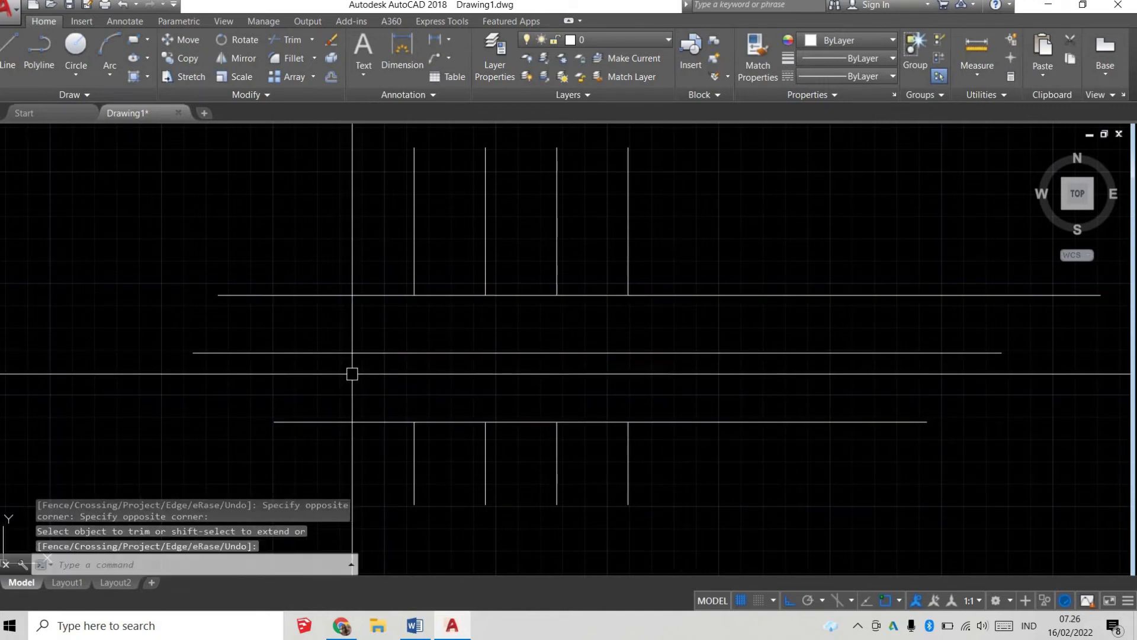
text(u)
key(Return)
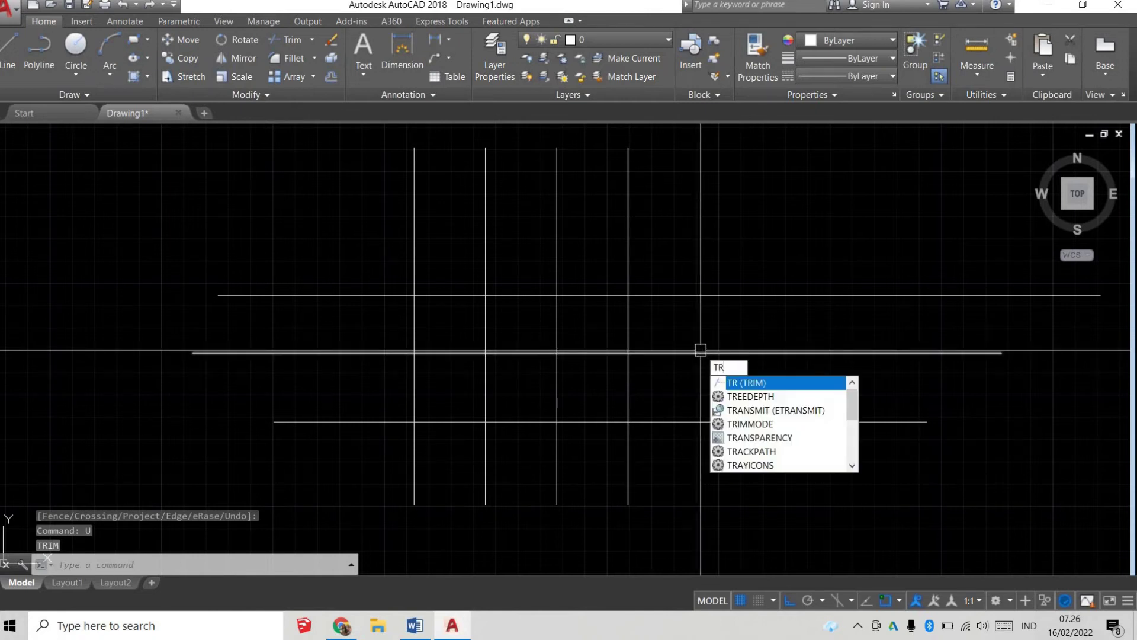
Center the line grid and draw a new horizontal line across its bottom
scroll(699, 352, down, 3)
middle_drag(699, 352, 953, 335)
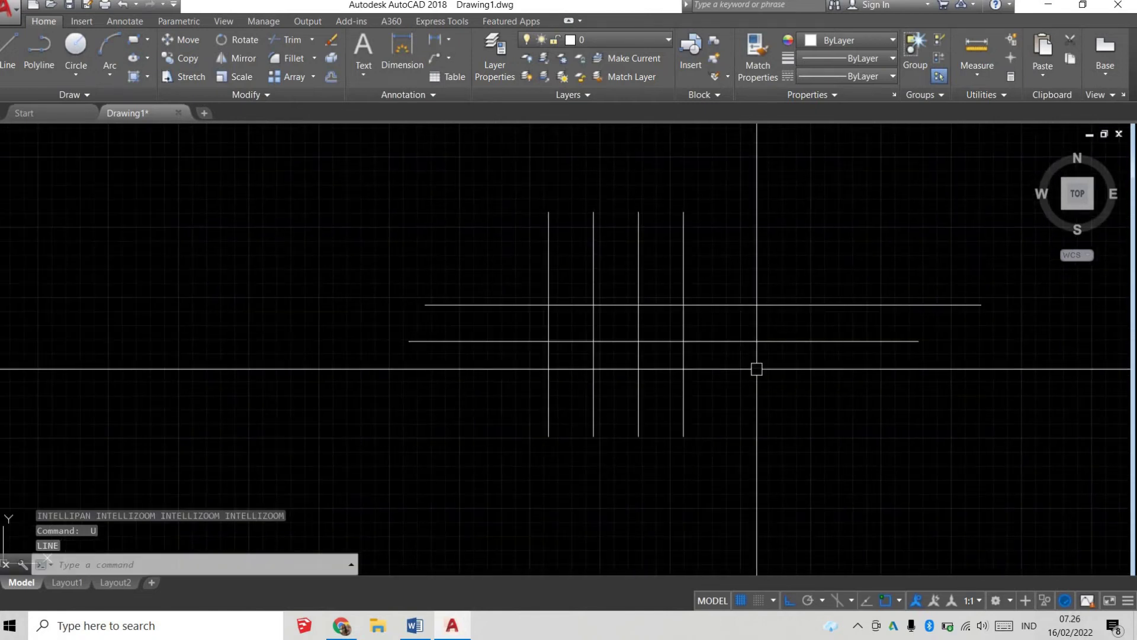
text(l)
key(Return)
click(460, 375)
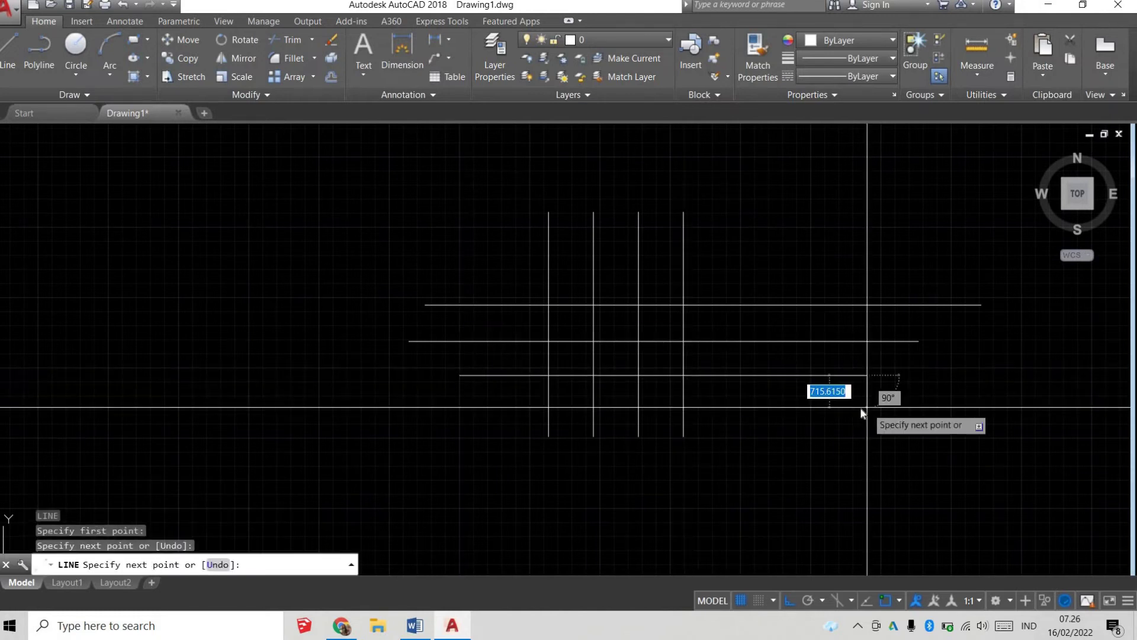
click(863, 406)
key(Return)
Trim the vertical lines between the horizontal lines, using every line as a cutting edge
text(TR)
key(Return)
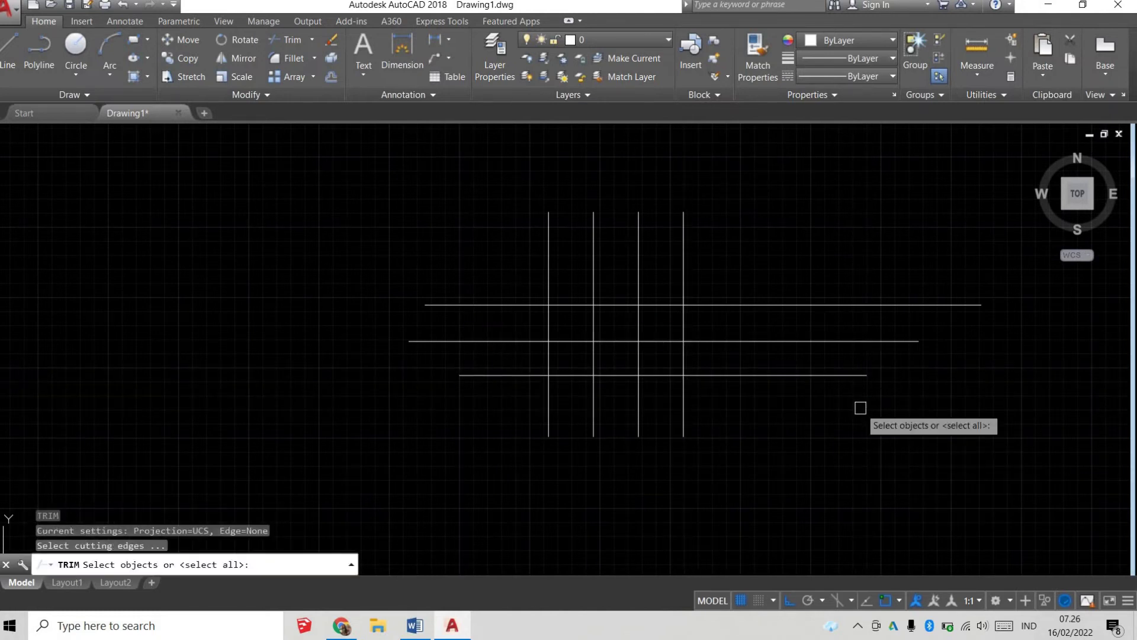
key(Return)
scroll(728, 322, up, 2)
click(722, 314)
click(396, 302)
click(685, 348)
click(396, 353)
Trim the bottom line's segments between the vertical lines
click(500, 399)
click(518, 381)
click(557, 406)
click(554, 377)
click(627, 402)
click(617, 368)
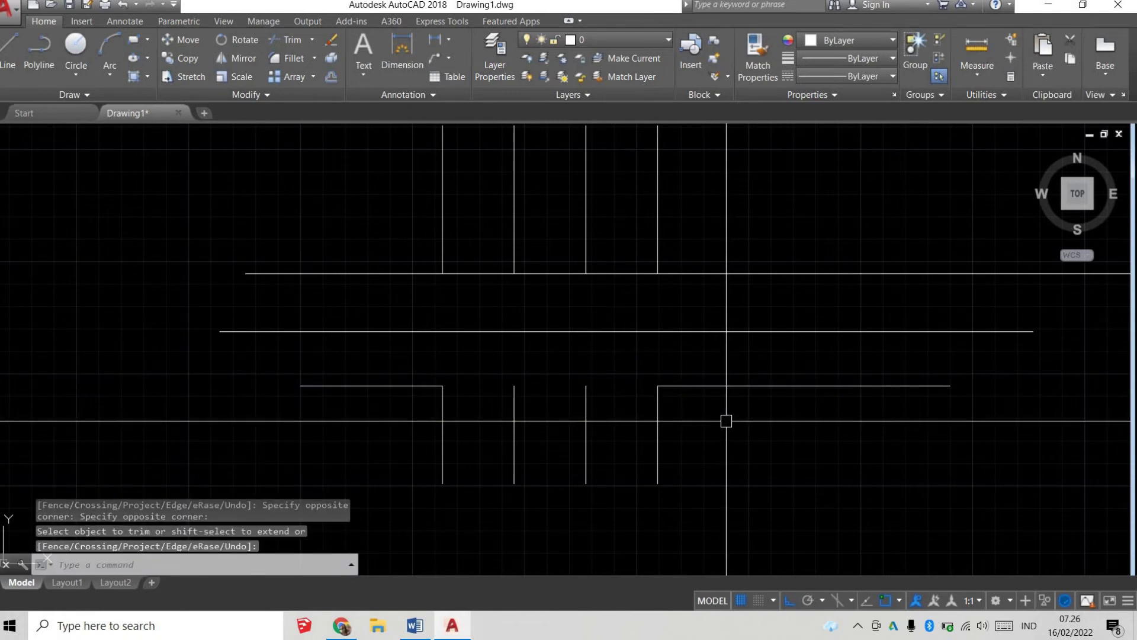
key(Return)
Undo the trims to restore the grid and bring up the Word notes
text(u)
key(Return)
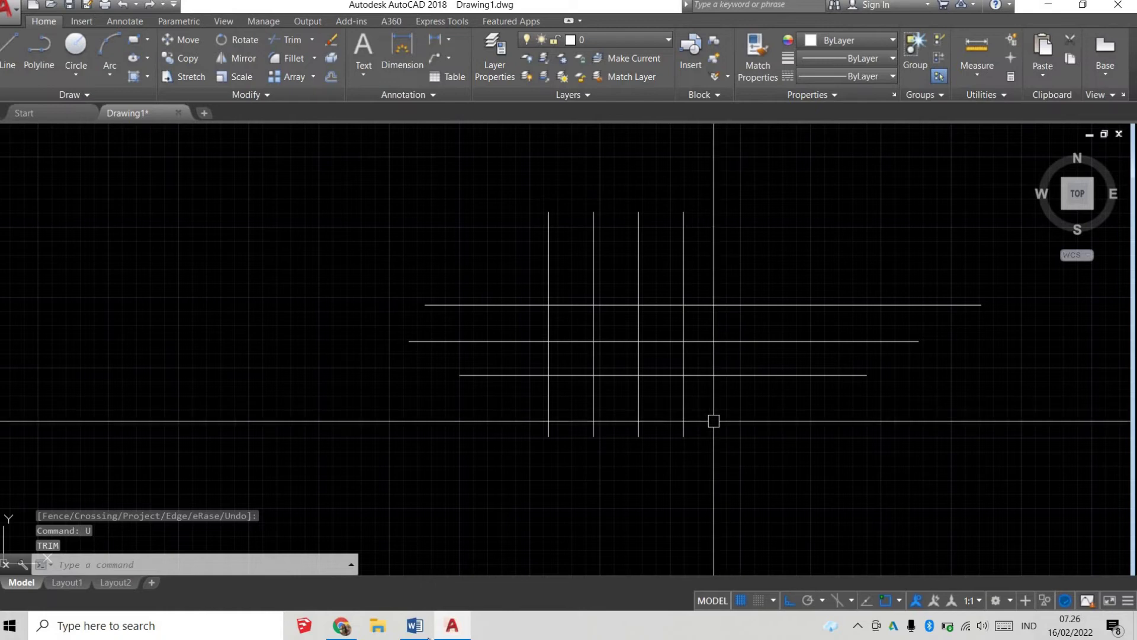
click(414, 625)
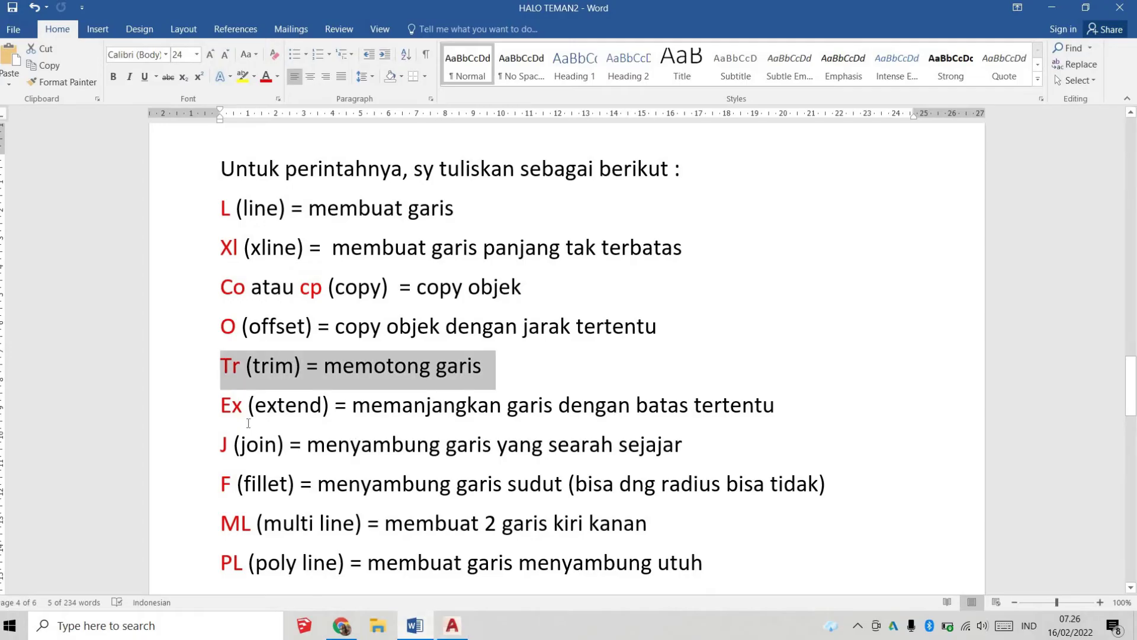
Highlight the Ex (extend) note in Word, then erase all seven lines in AutoCAD
drag(221, 405, 646, 421)
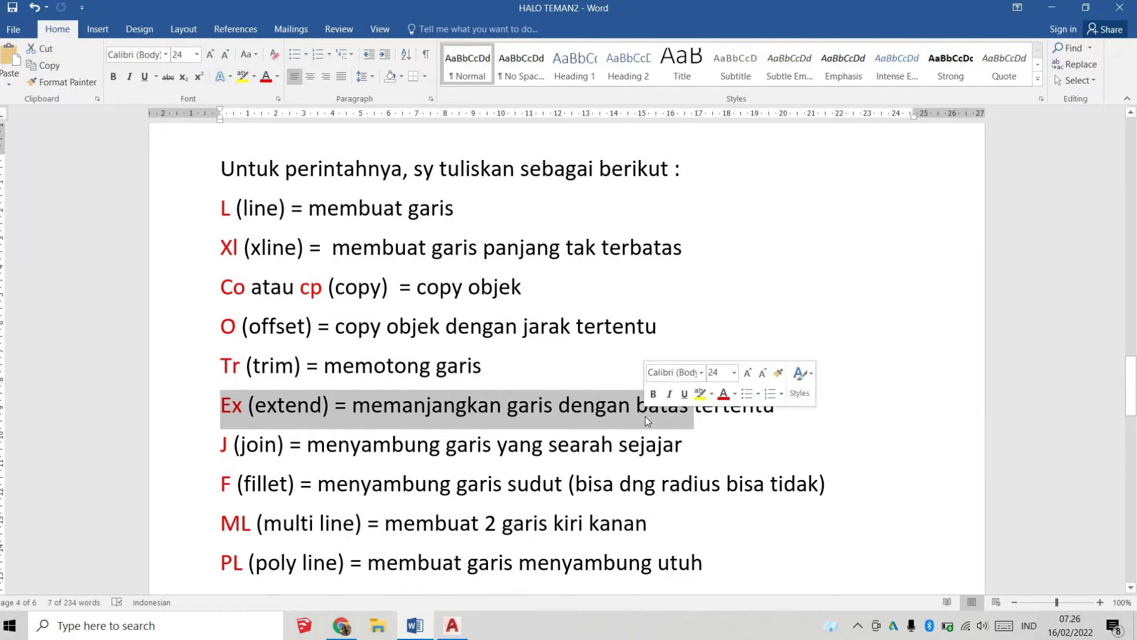
click(452, 625)
click(786, 427)
click(397, 244)
text(e)
key(Return)
Draw four stacked horizontal lines of differing lengths, the bottom one longest
text(l)
key(Return)
click(289, 286)
click(626, 287)
key(Return)
key(Return)
click(282, 327)
click(558, 327)
key(Return)
key(Return)
click(259, 374)
click(547, 374)
key(Return)
click(264, 428)
click(746, 427)
key(Return)
middle_drag(849, 398, 668, 388)
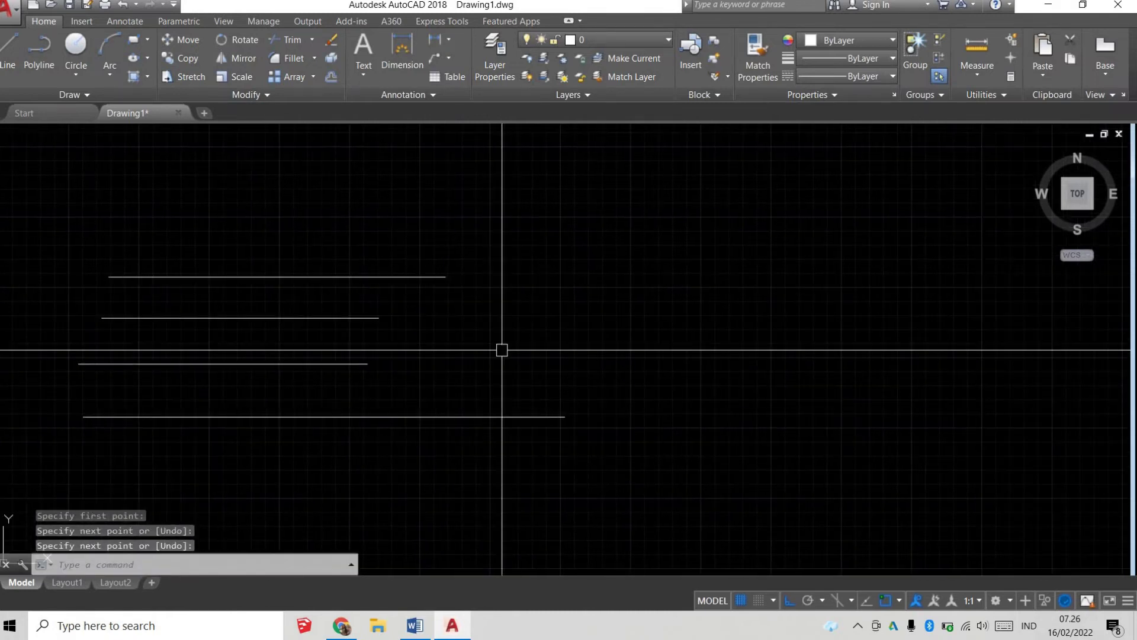
Draw a vertical boundary line to the right of the four horizontal lines
key(Return)
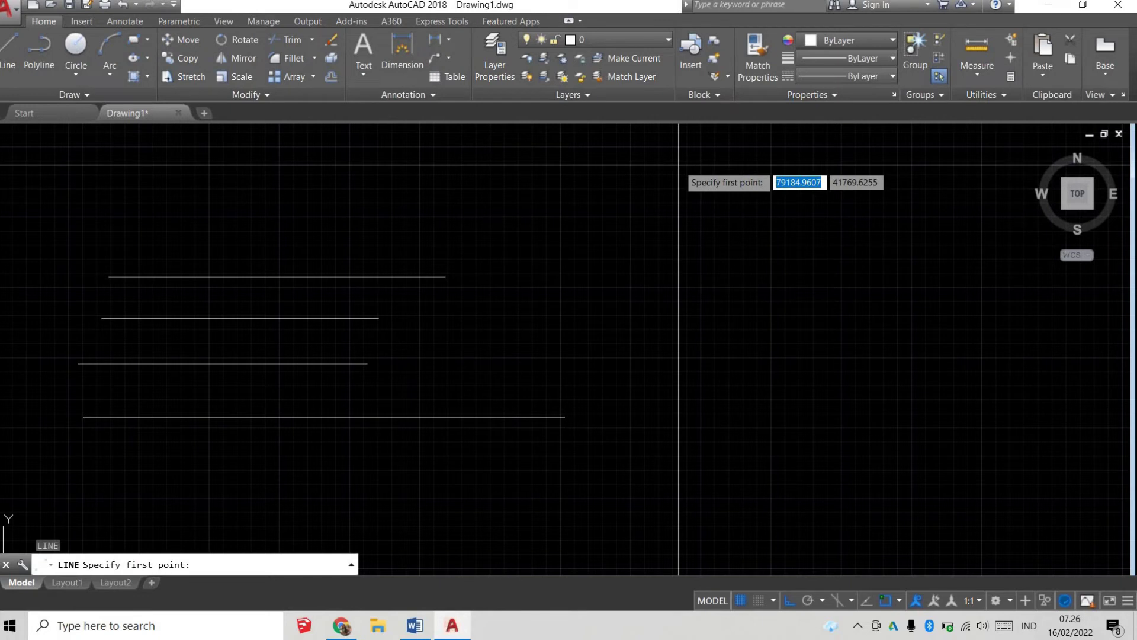
click(678, 165)
click(678, 506)
key(Return)
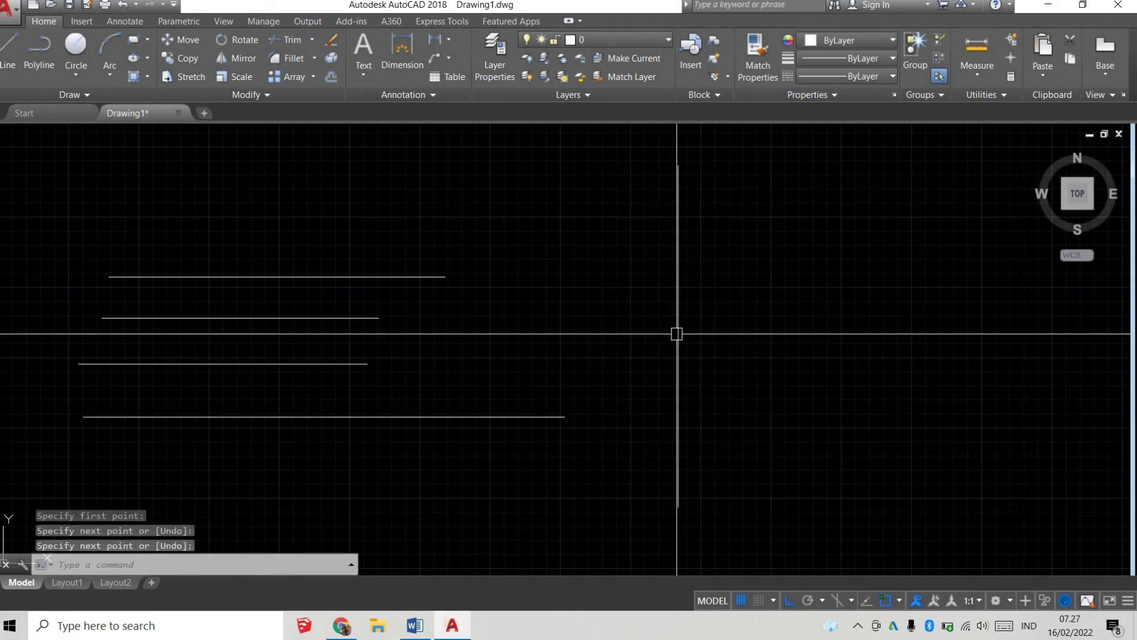
click(681, 340)
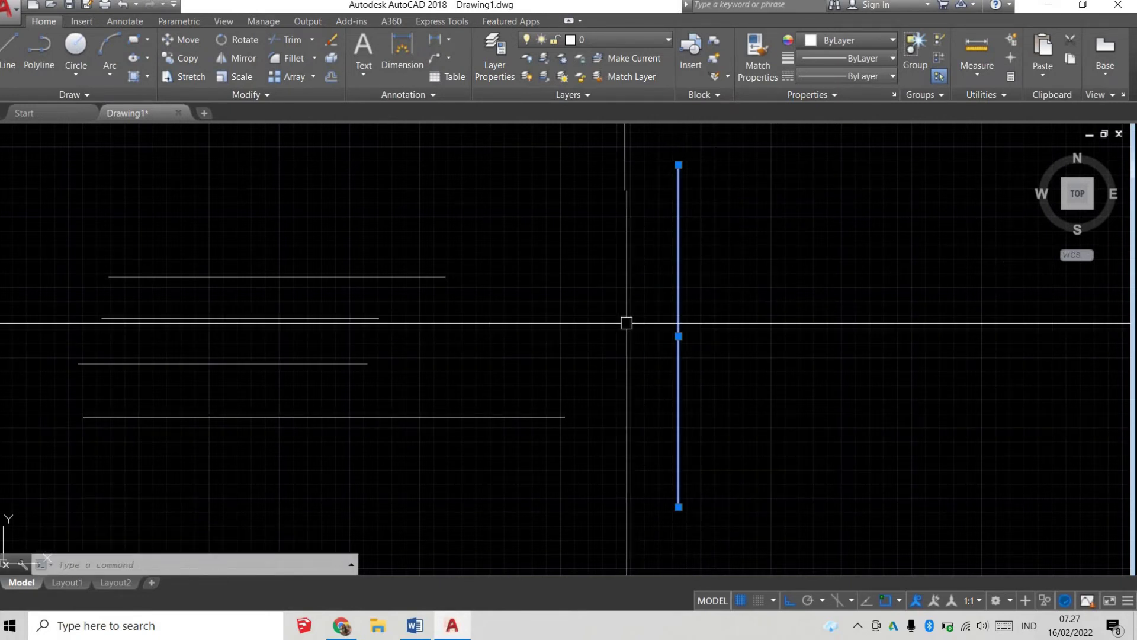
click(625, 320)
key(Escape)
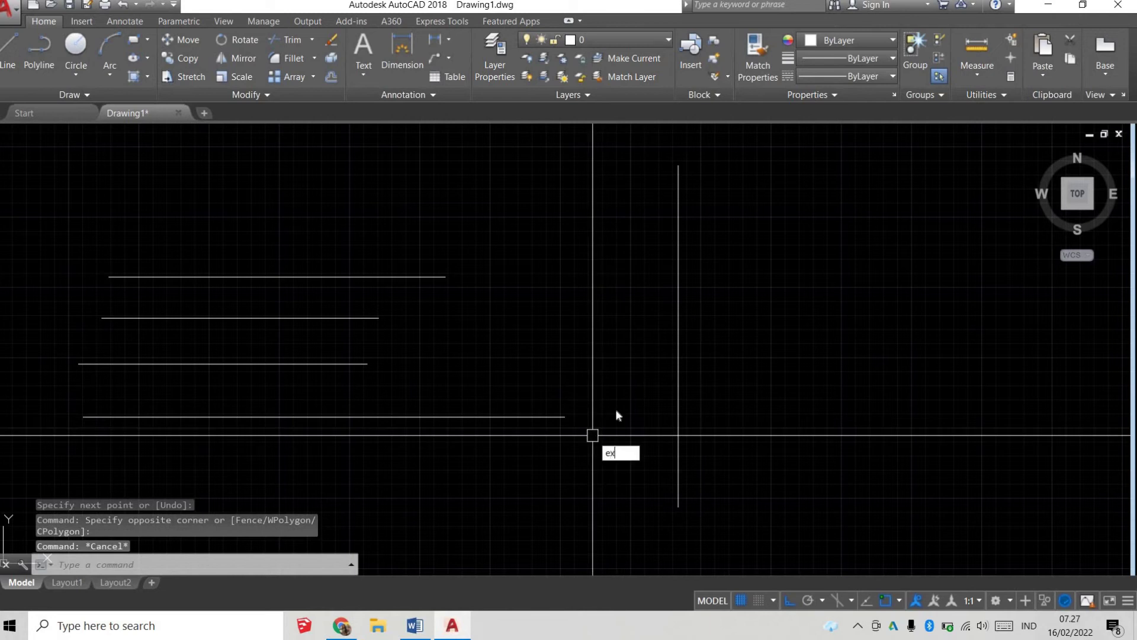
Extend the four horizontal lines to the vertical line, then undo the extension
key(Return)
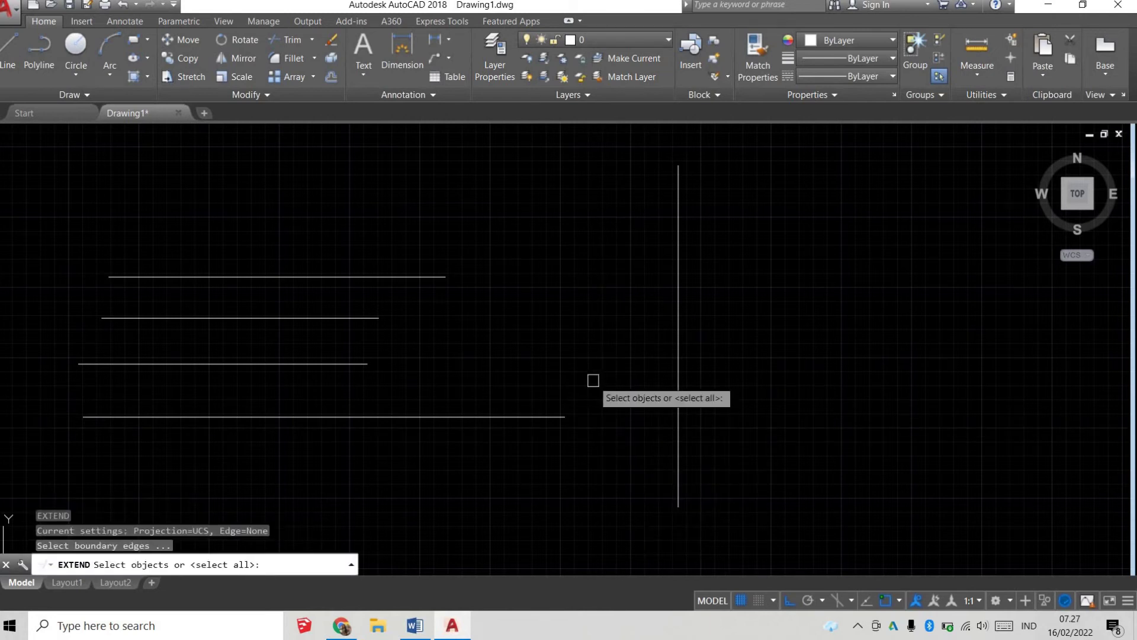
key(Return)
click(421, 278)
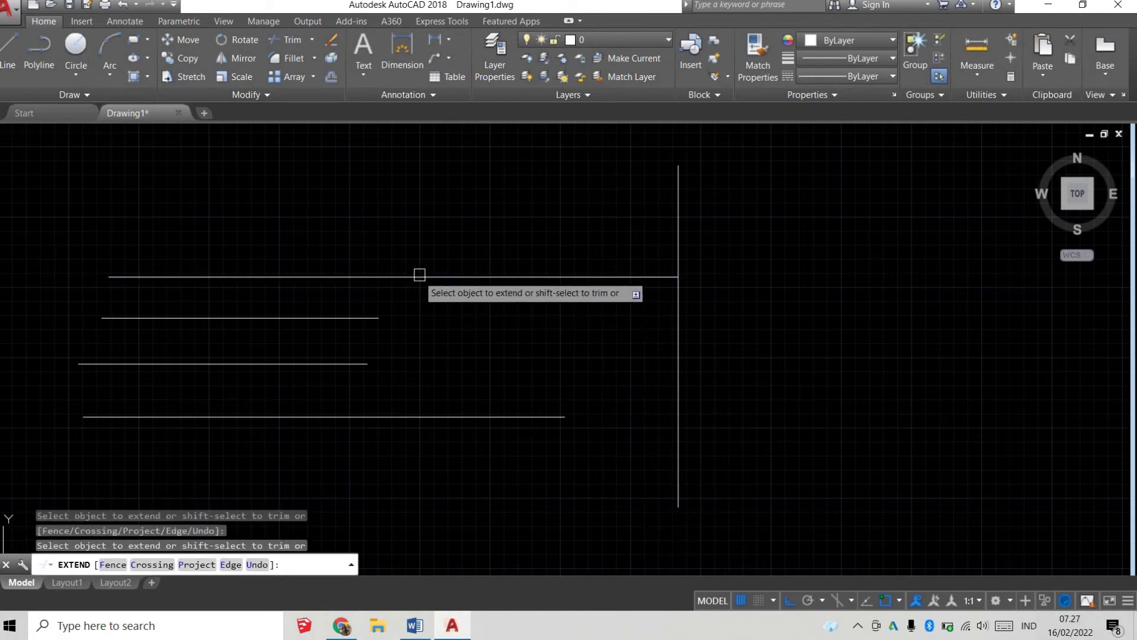
click(359, 317)
click(354, 363)
click(532, 416)
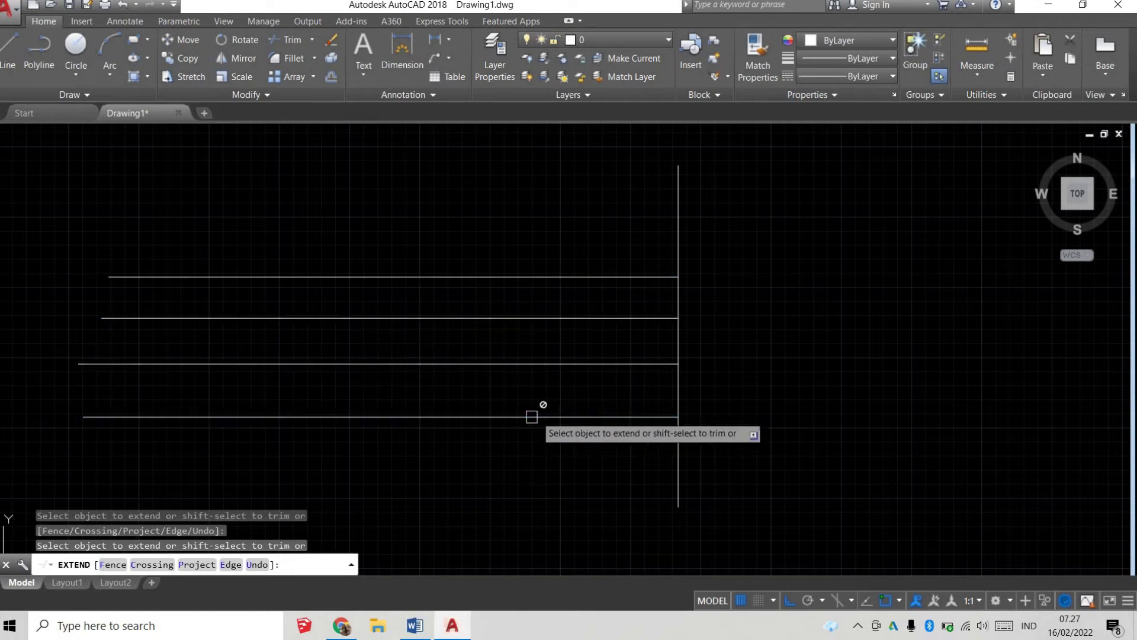
key(Return)
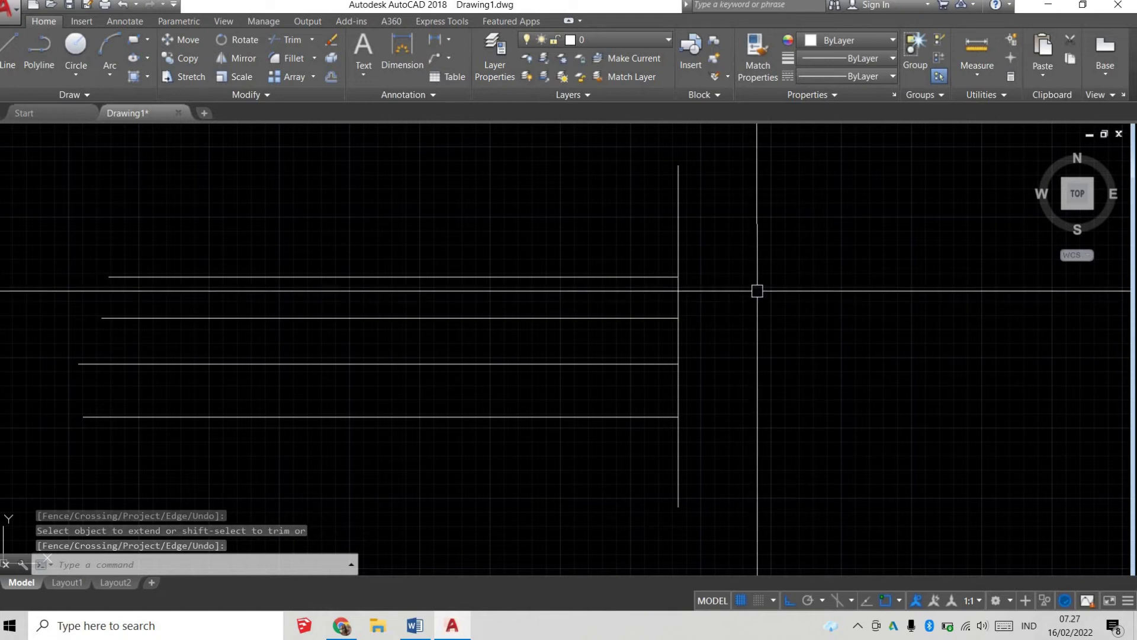
text(u)
key(Return)
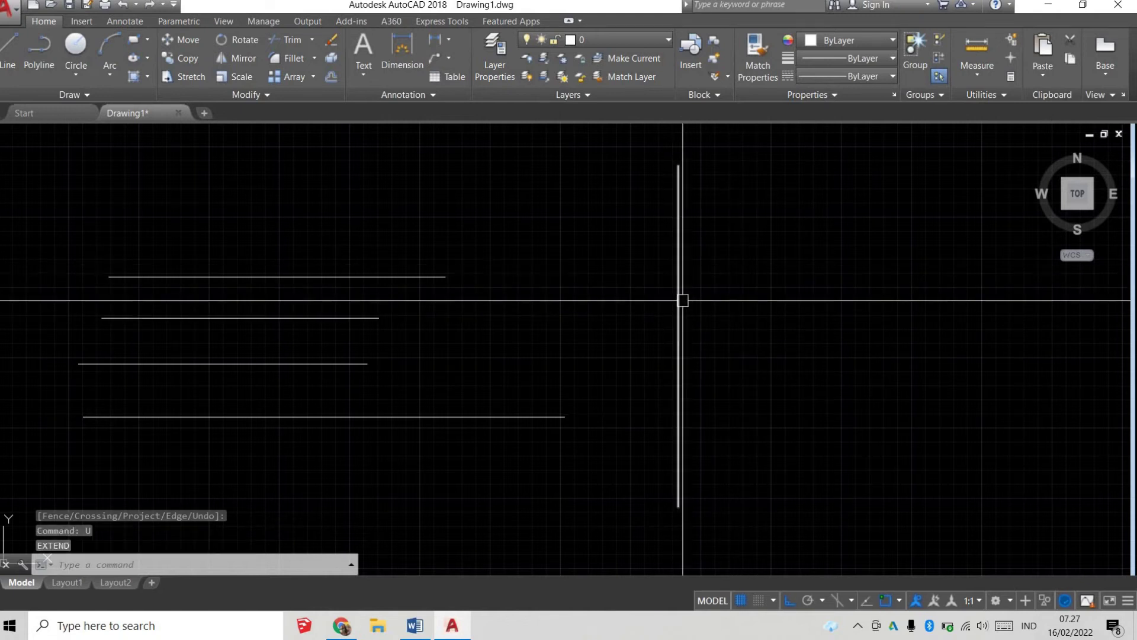
Start a new vertical line further right of the existing one
text(l)
key(Return)
click(746, 185)
click(746, 440)
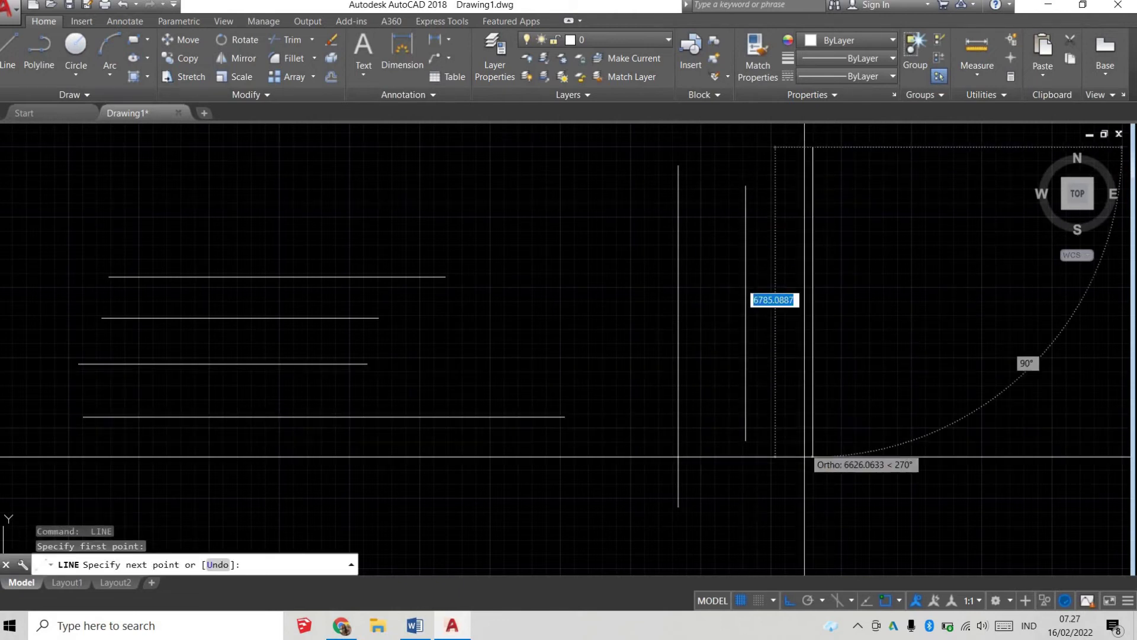
Finish the vertical line and draw a taller rightmost vertical line
key(Return)
key(Return)
click(883, 153)
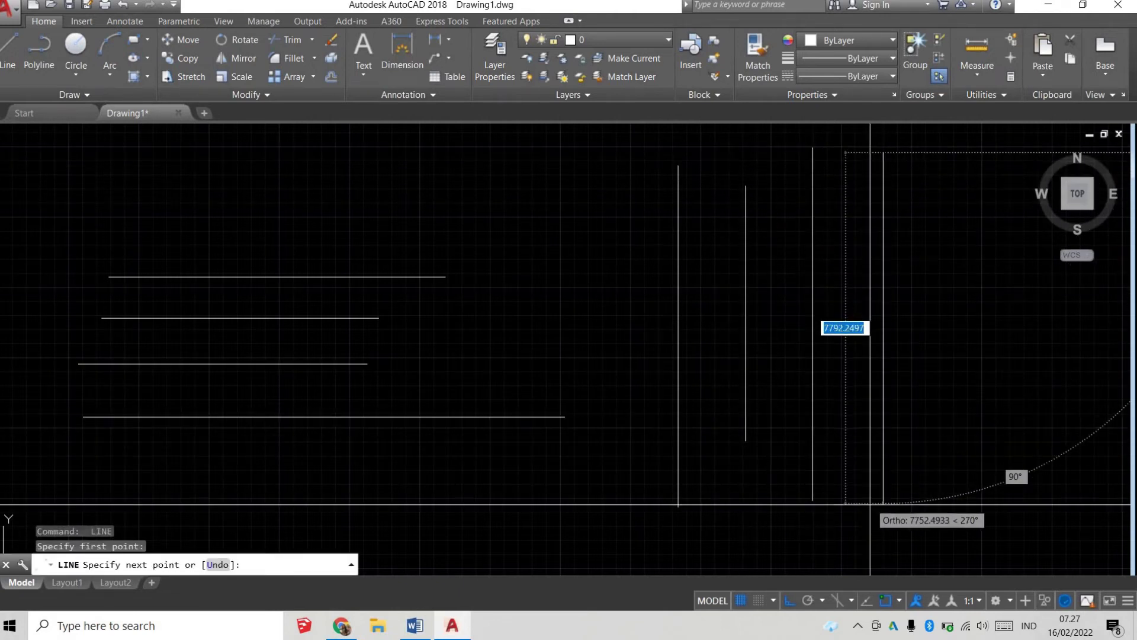
click(883, 507)
key(Return)
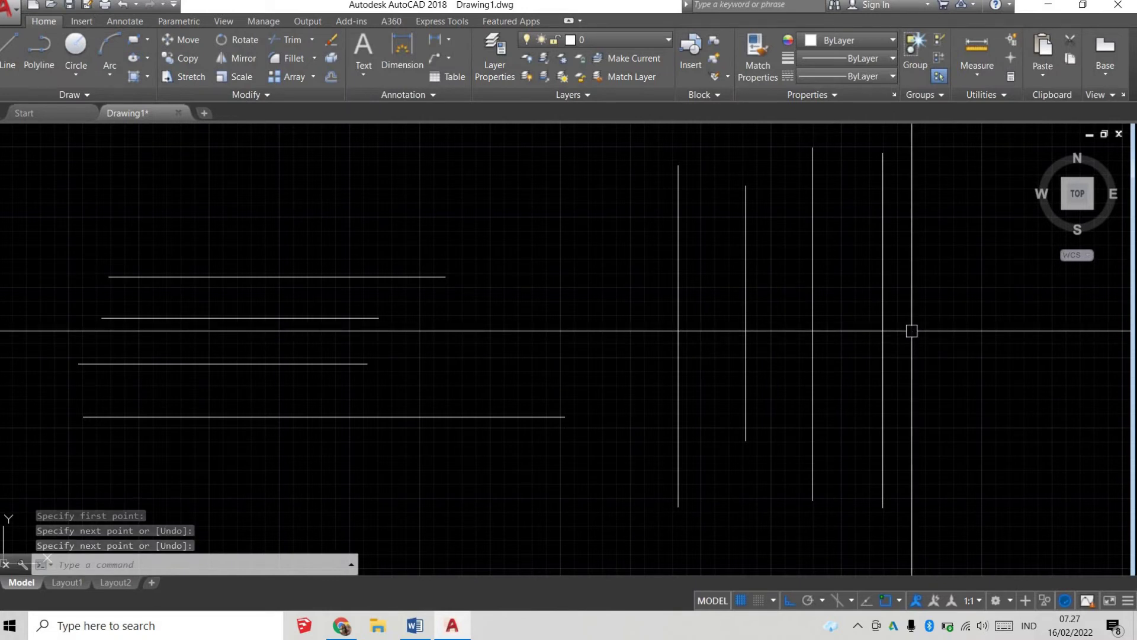
Extend each horizontal line to the rightmost vertical boundary, then undo the extensions
text(EX)
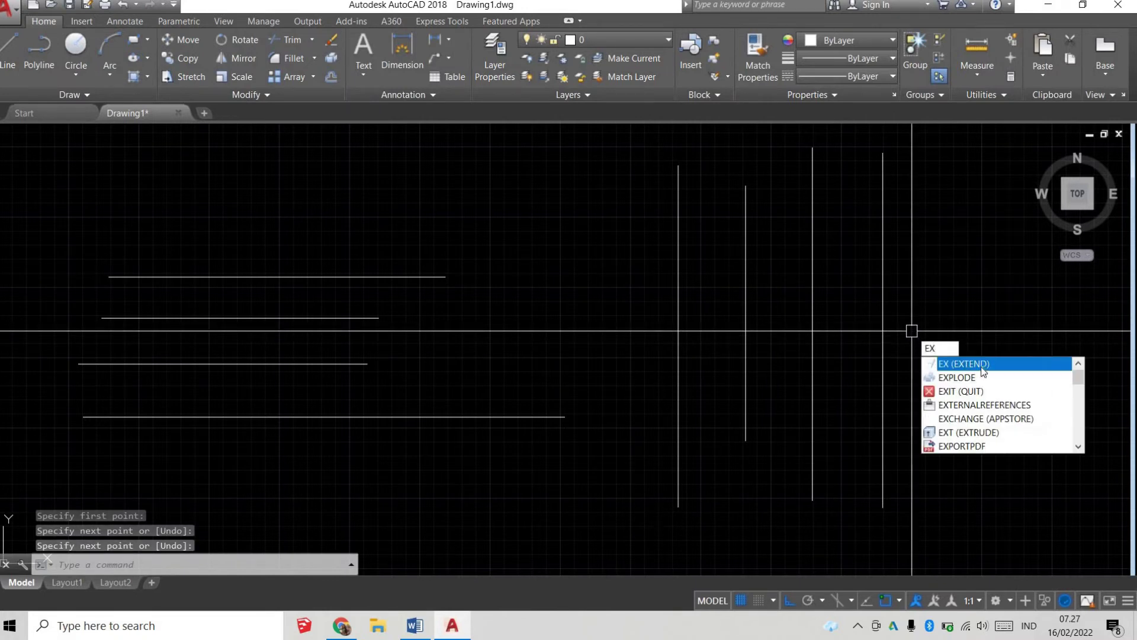
key(Return)
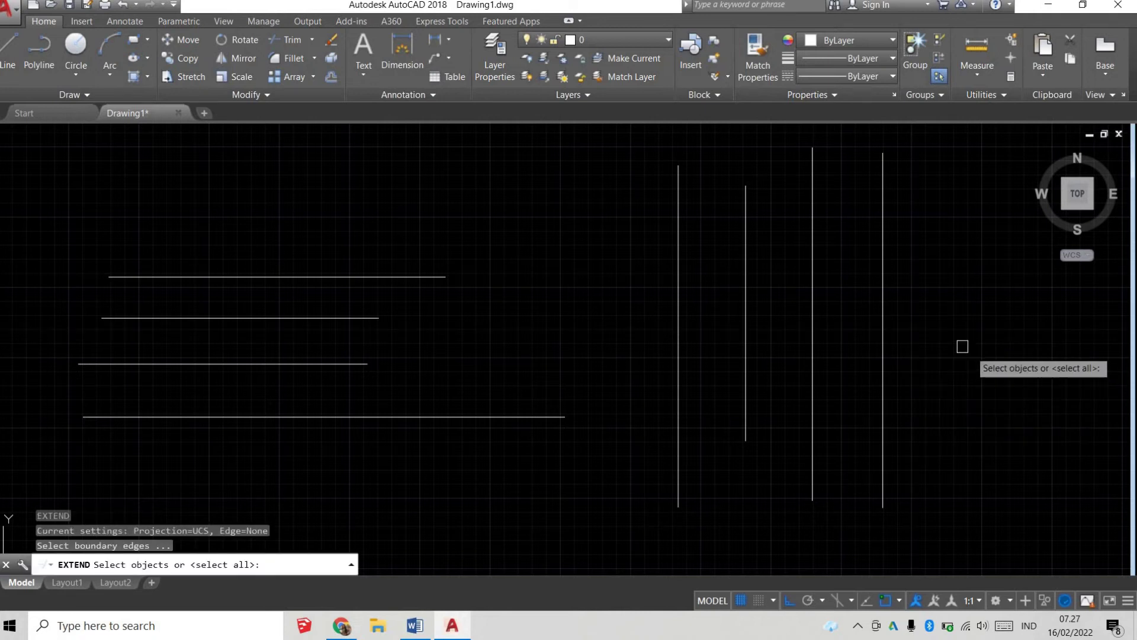
click(884, 322)
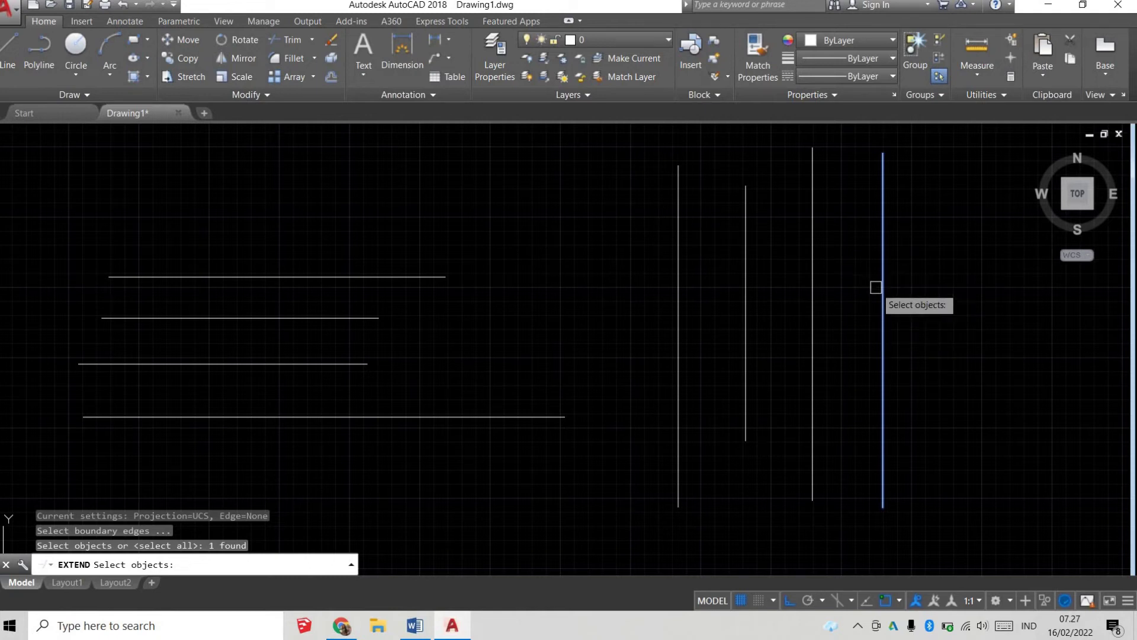
key(Return)
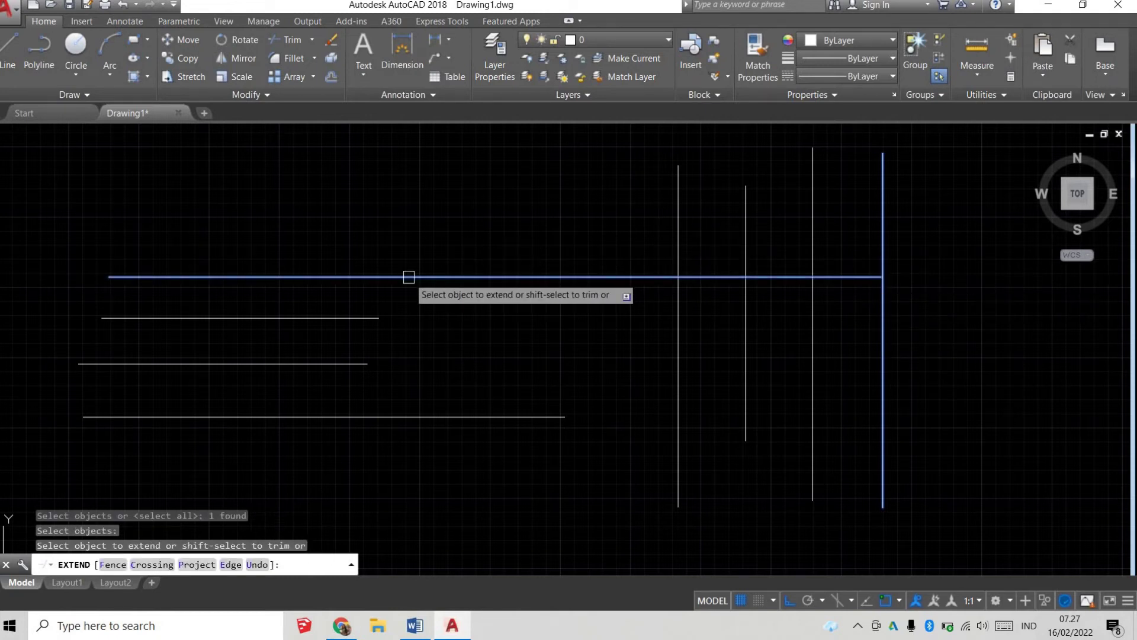
click(409, 276)
click(355, 318)
click(356, 364)
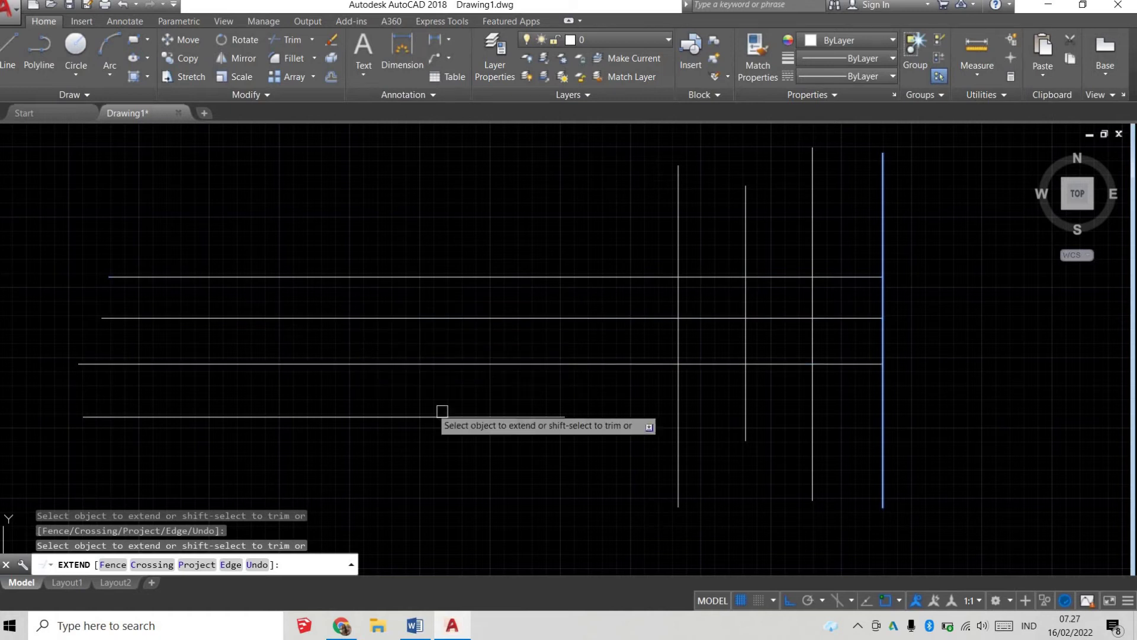
click(495, 414)
key(Return)
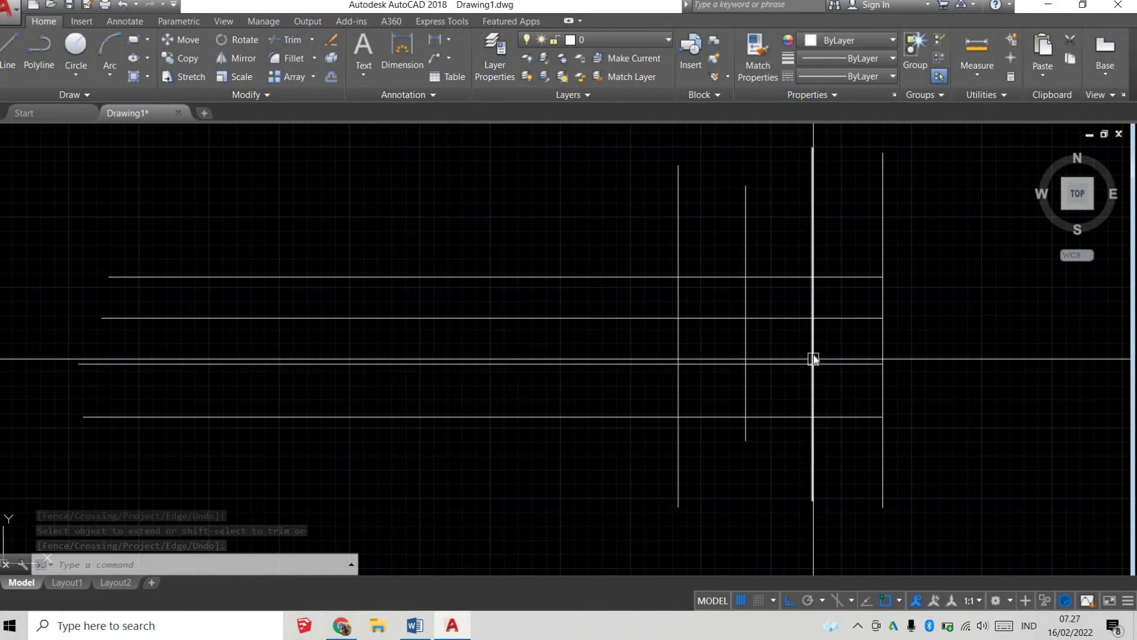
text(u)
key(Return)
Re-run EX with the rightmost line as boundary and extend all four lines via crossing window
text(ex)
key(Return)
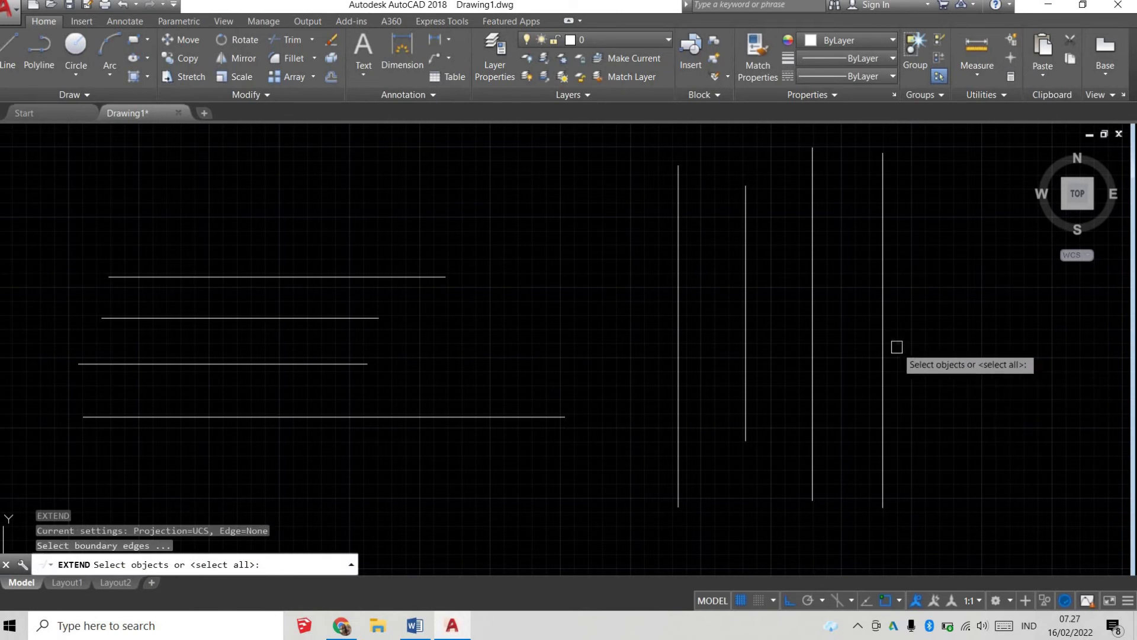
click(884, 340)
key(Return)
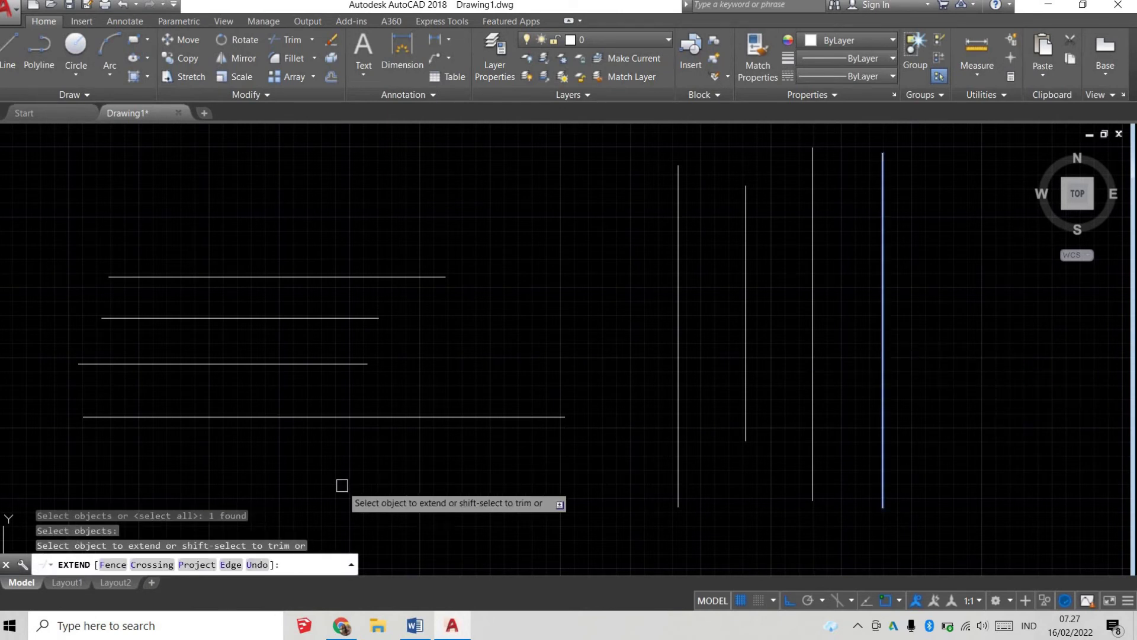
click(599, 466)
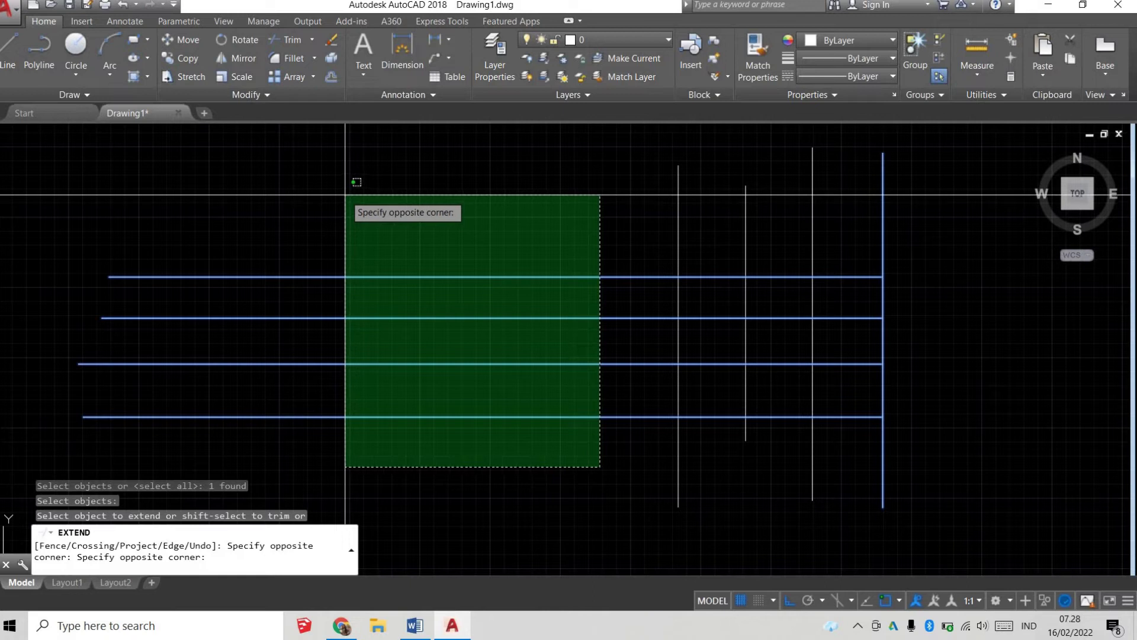
click(346, 194)
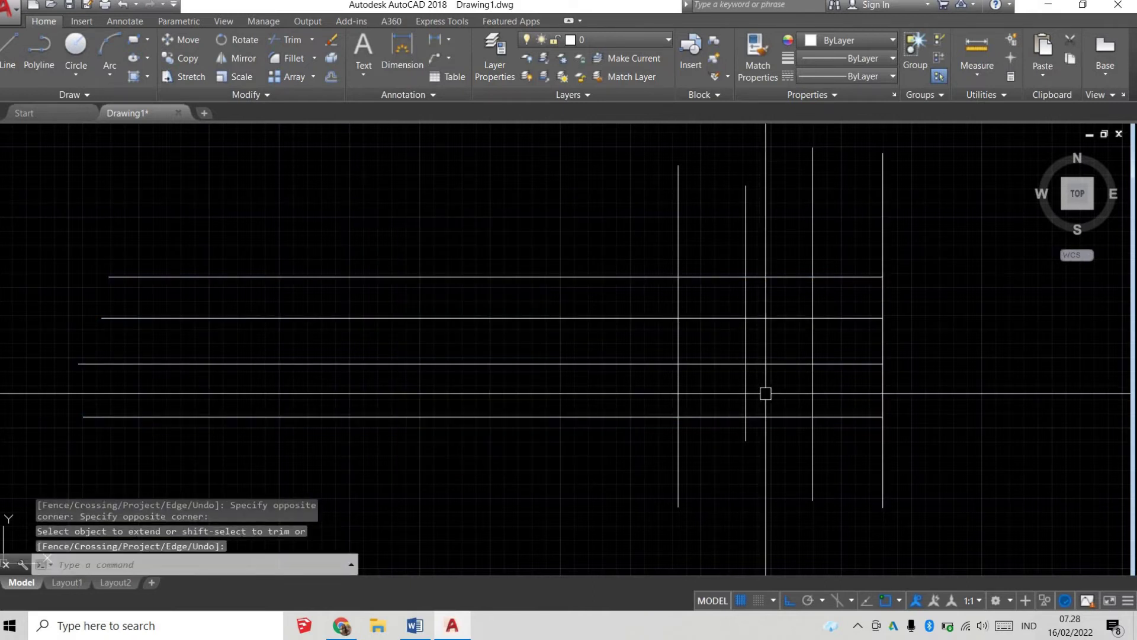
Highlight the J (join) note in Word, then erase all eight lines in AutoCAD
click(415, 625)
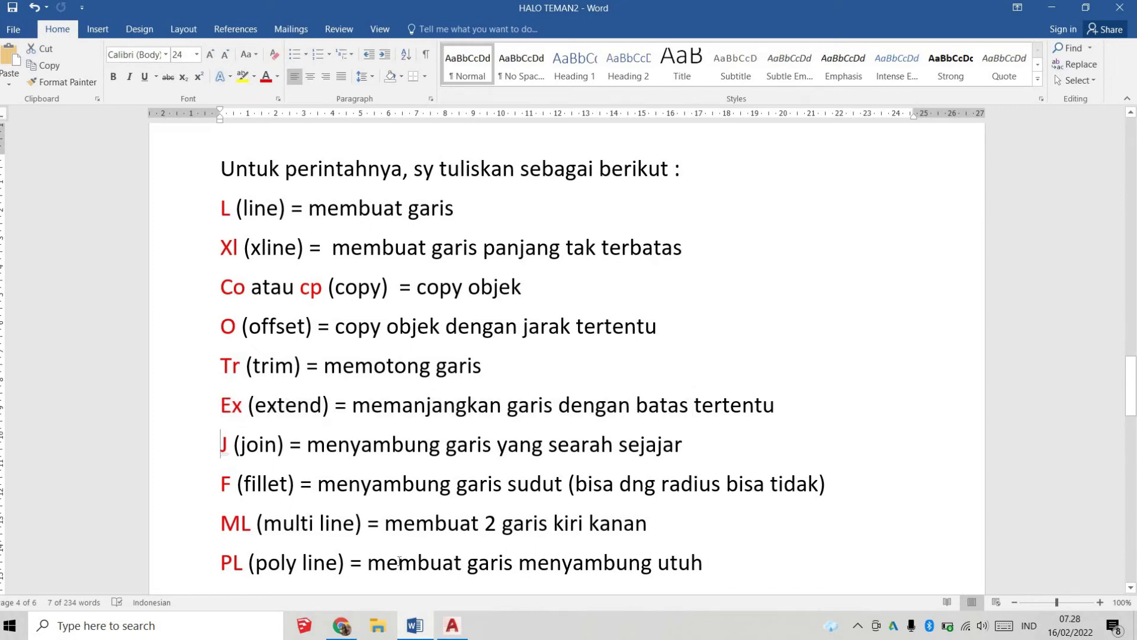
drag(276, 446, 220, 445)
key(alt+Tab)
click(1003, 495)
click(557, 224)
text(e)
key(Return)
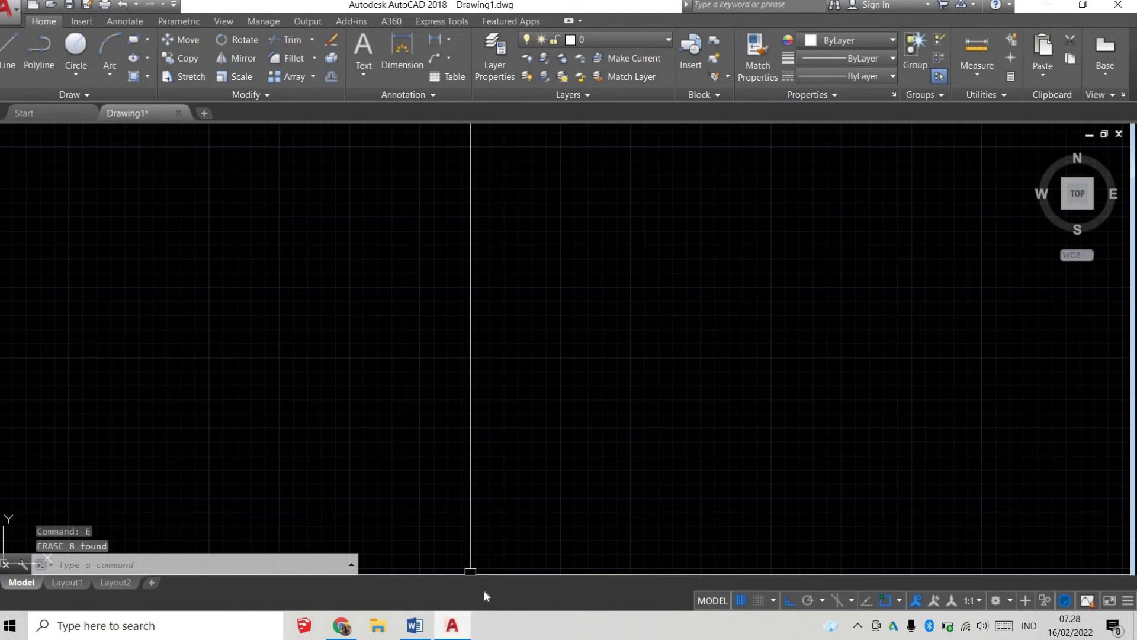
Draw a long horizontal line across the drawing
text(l)
key(Return)
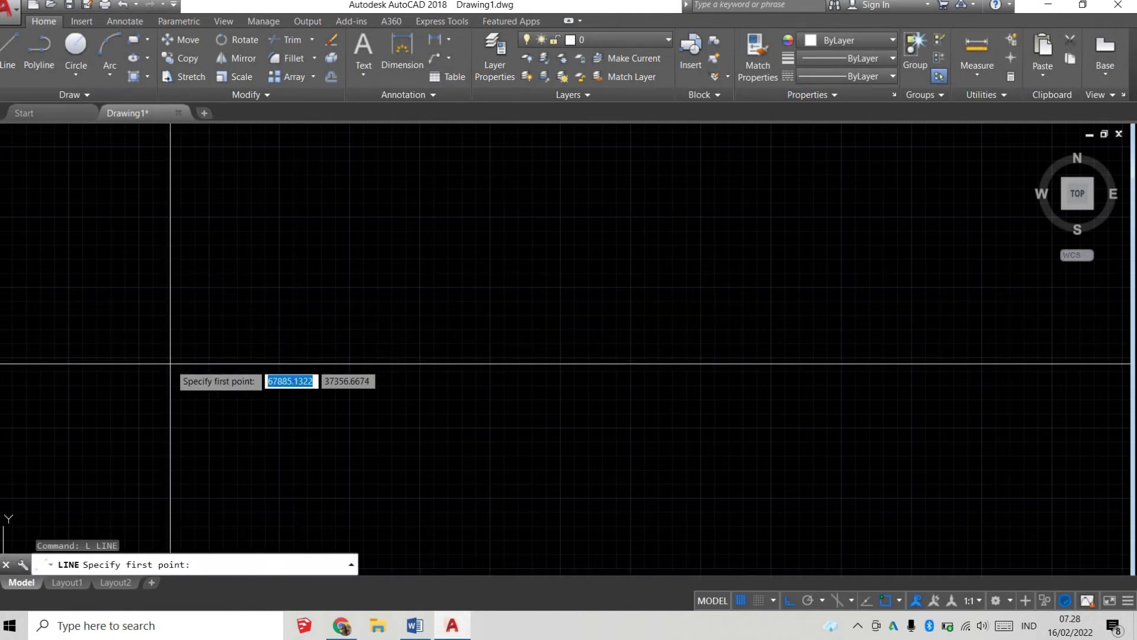
click(170, 364)
click(1002, 364)
key(Return)
Draw two vertical lines crossing the horizontal line
text(l)
key(Return)
click(451, 250)
click(452, 491)
key(Return)
key(Return)
click(680, 245)
click(680, 439)
Trim out the middle of the horizontal line between the two vertical lines
key(Return)
text(tr)
key(Return)
key(Return)
click(604, 363)
key(Return)
drag(775, 310, 338, 249)
text(e)
key(Return)
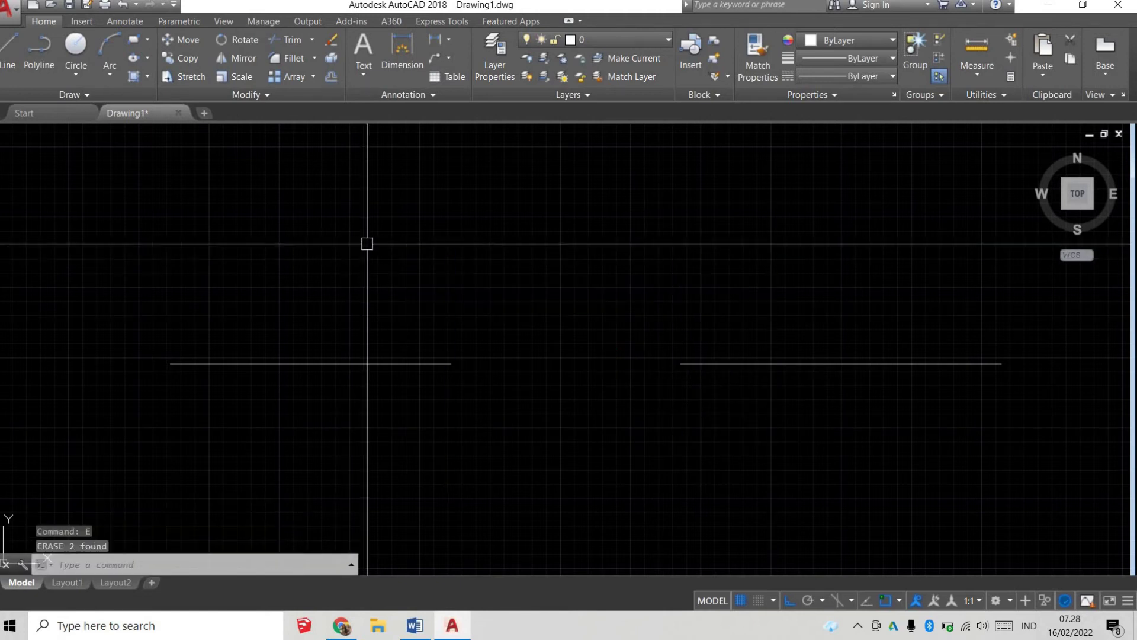
drag(774, 432, 376, 279)
key(Escape)
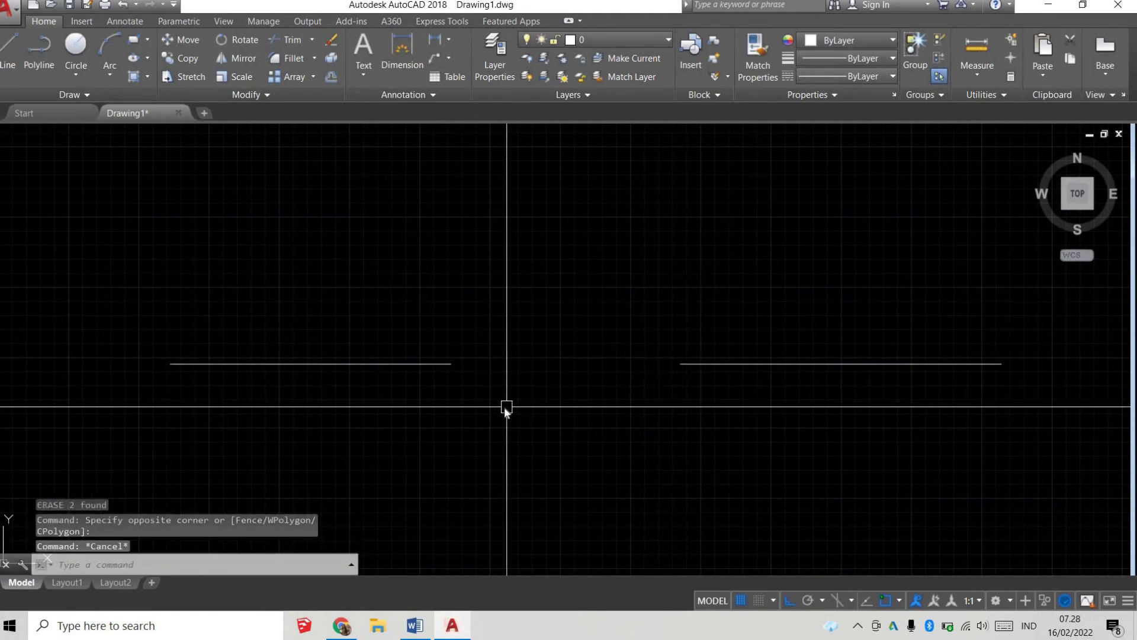
text(l)
Join the left and right horizontal pieces into one line, then delete it
key(Return)
click(426, 363)
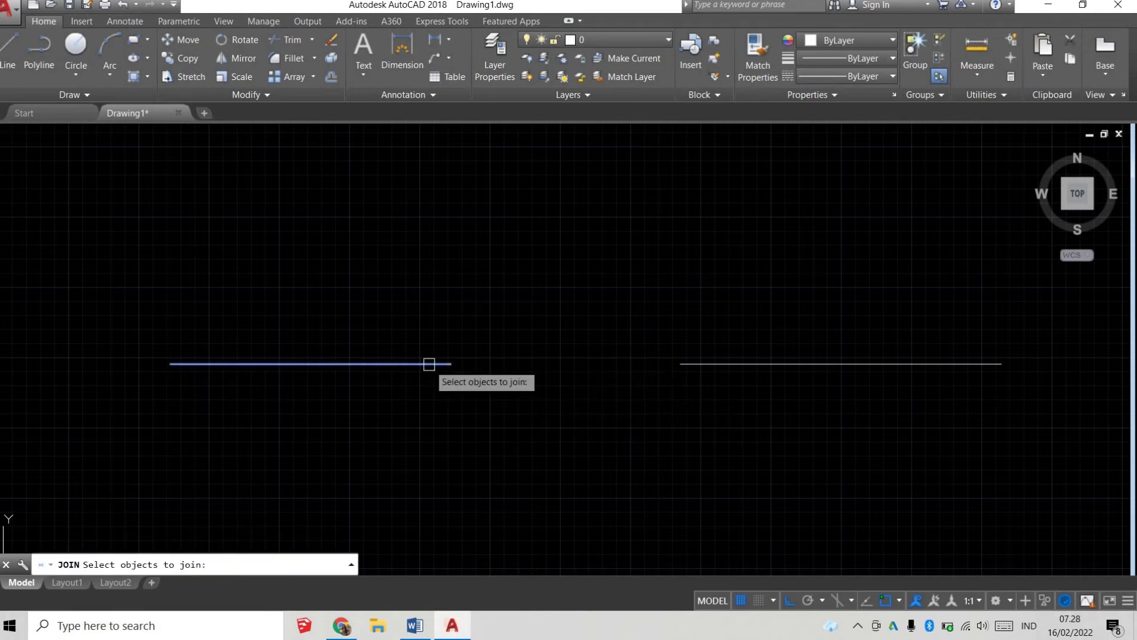
click(731, 363)
key(Return)
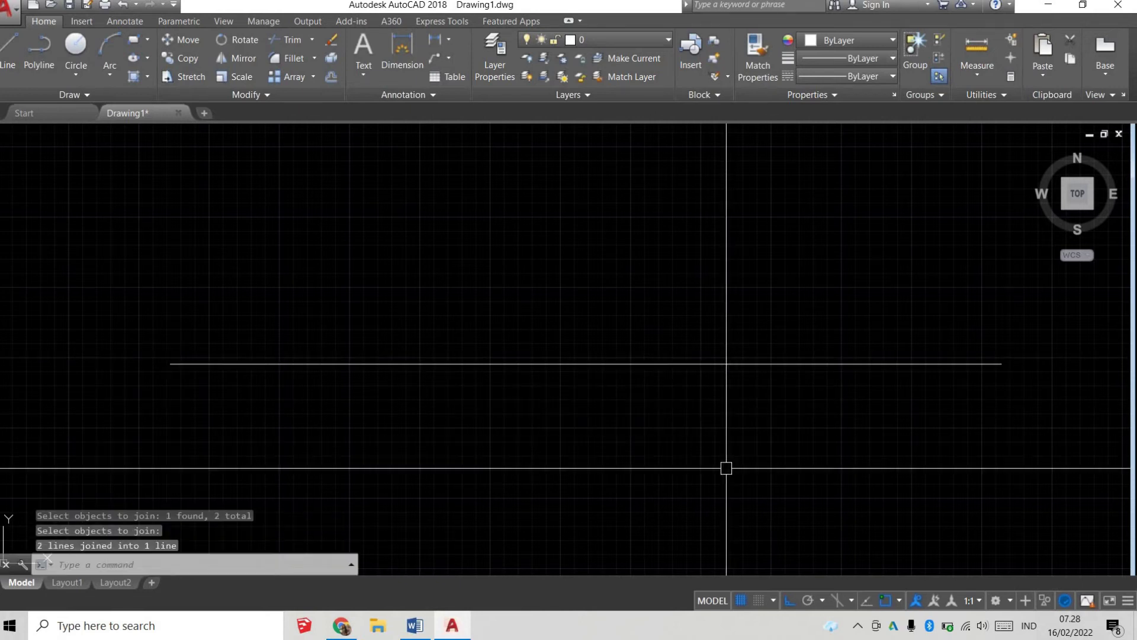
drag(786, 450, 392, 277)
key(Delete)
Draw two separate lines, one on the left and one on the right
text(l)
key(Return)
click(343, 346)
click(477, 355)
key(Return)
key(Return)
click(589, 352)
click(902, 383)
key(Return)
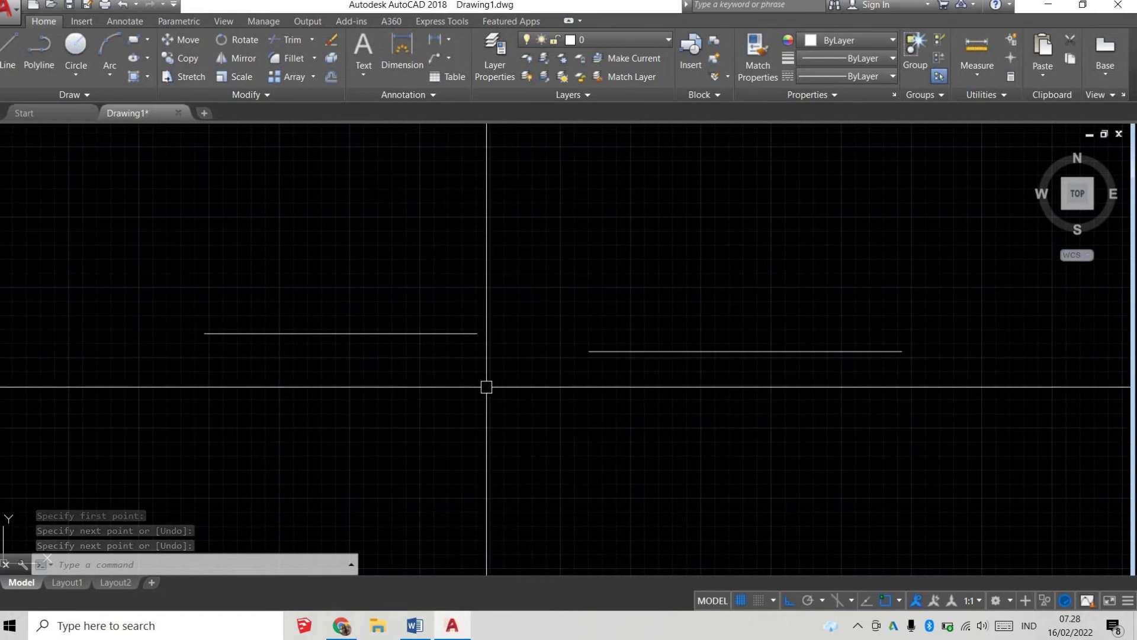
Erase the right line and redraw it level with the left one
click(675, 364)
click(626, 329)
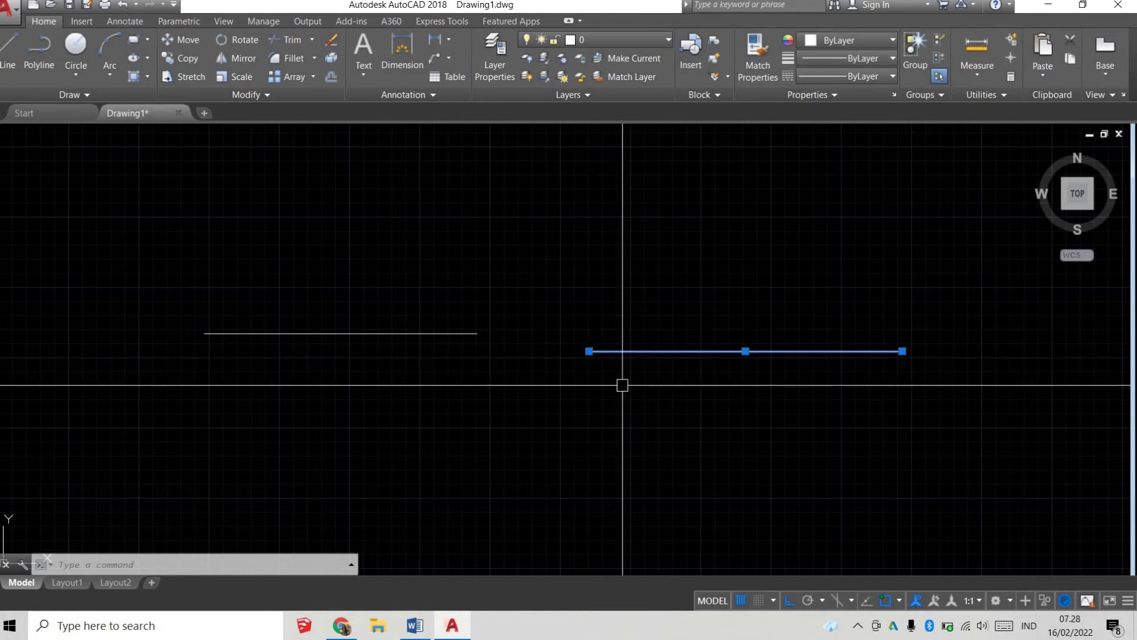
text(e)
key(Return)
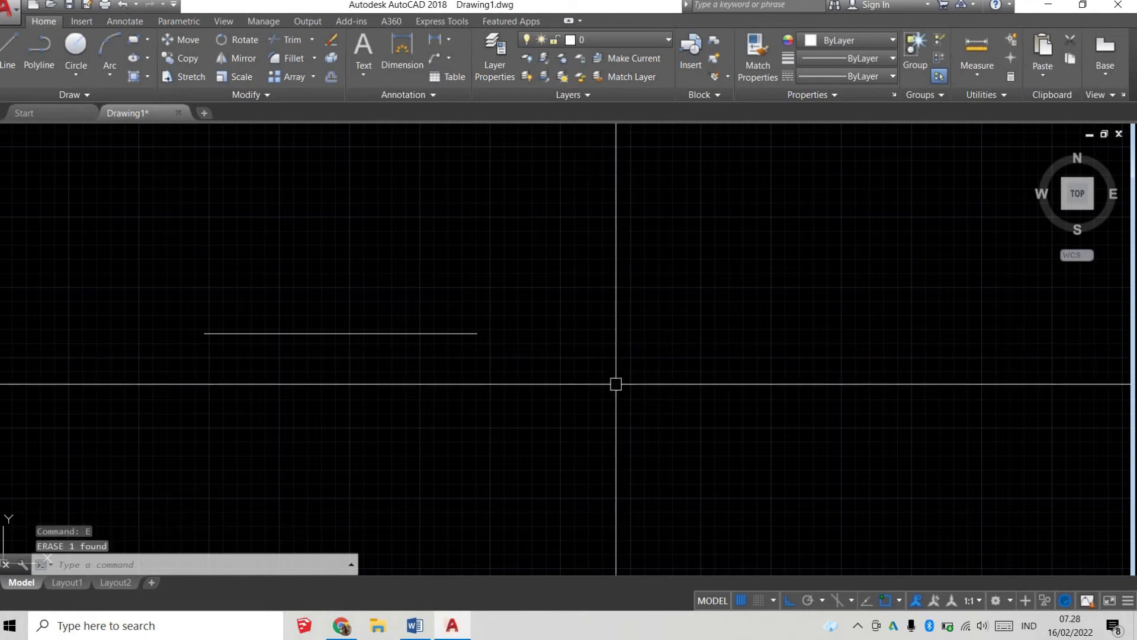
text(l)
key(Return)
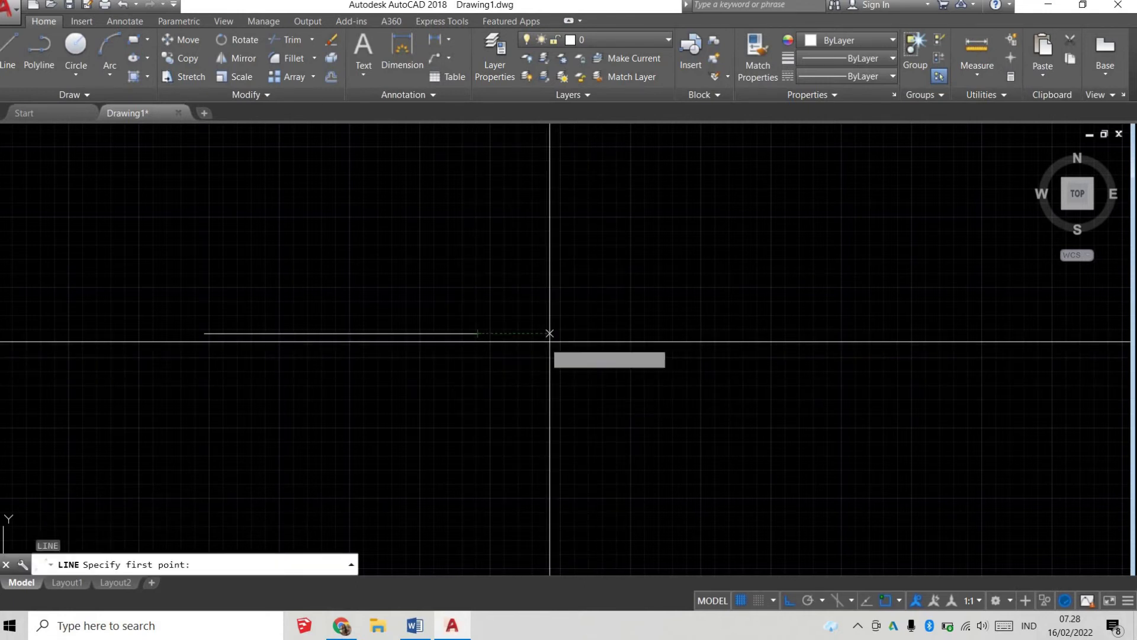
click(678, 334)
click(955, 293)
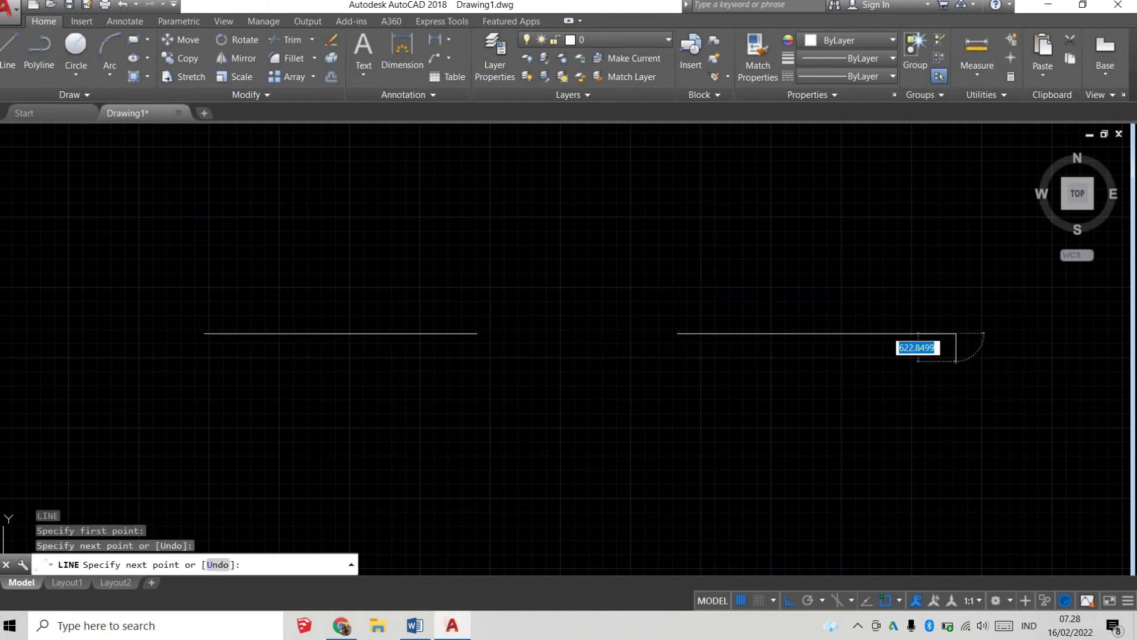
key(Return)
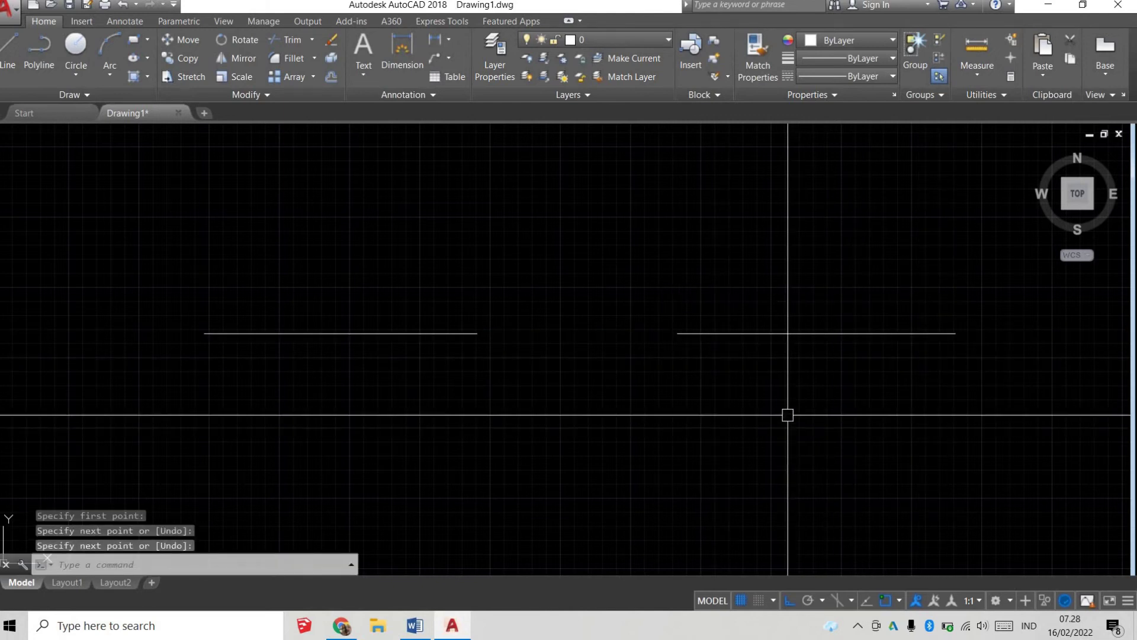
Join the right and left lines into one with JOIN
text(j)
key(Return)
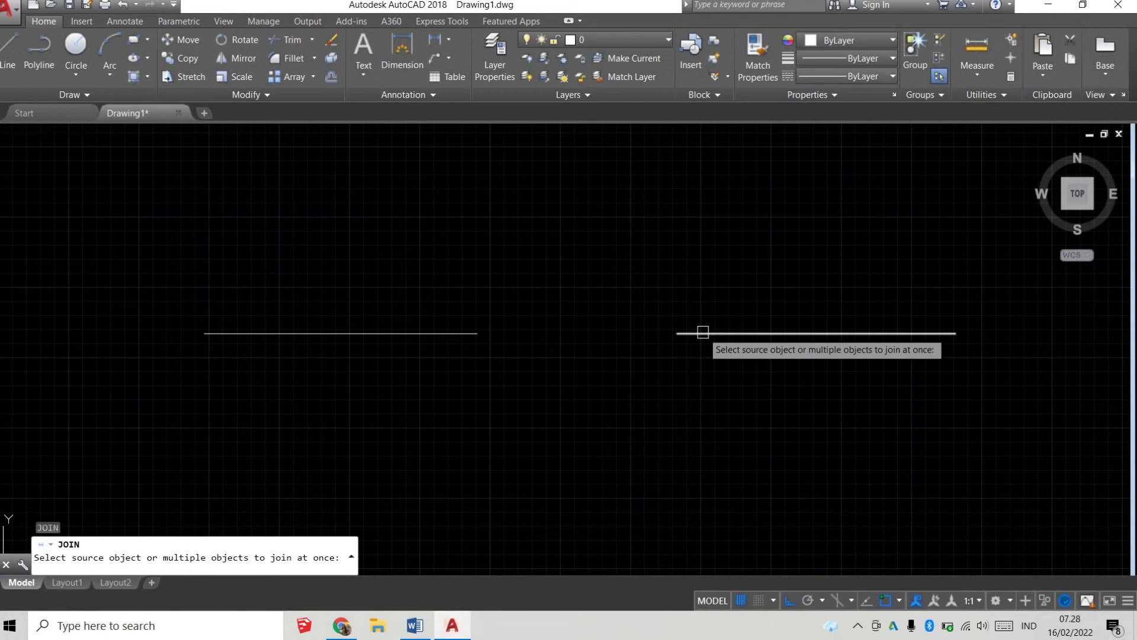
click(704, 333)
click(415, 333)
key(Return)
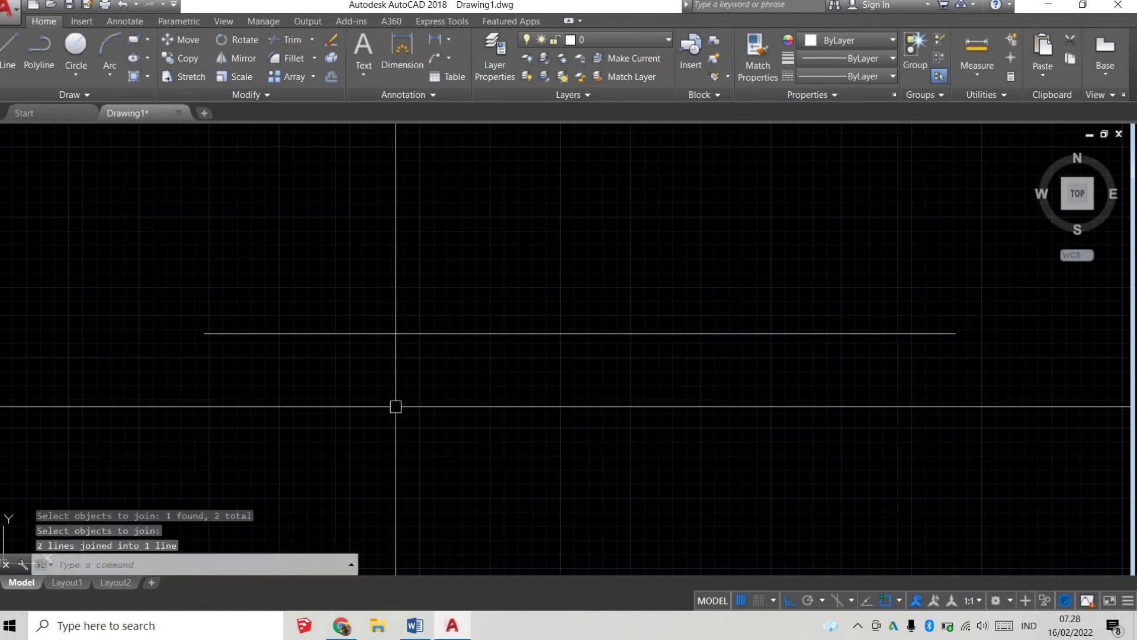
Undo the join, then rejoin both lines selected with a crossing window
text(u)
key(Return)
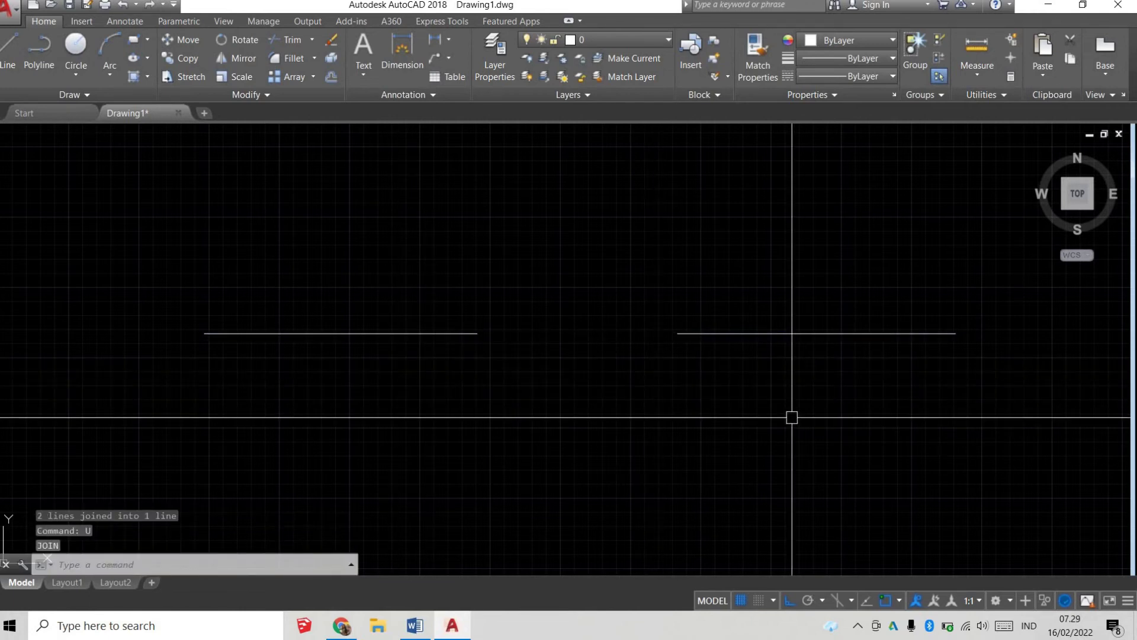
click(792, 418)
click(374, 279)
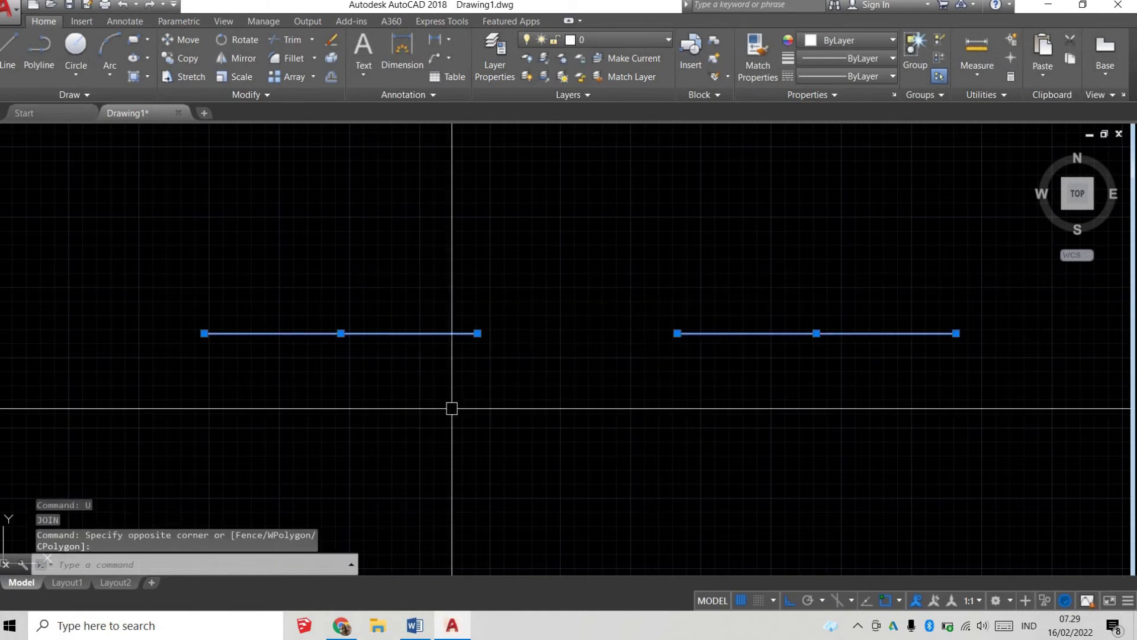
text(j)
key(Return)
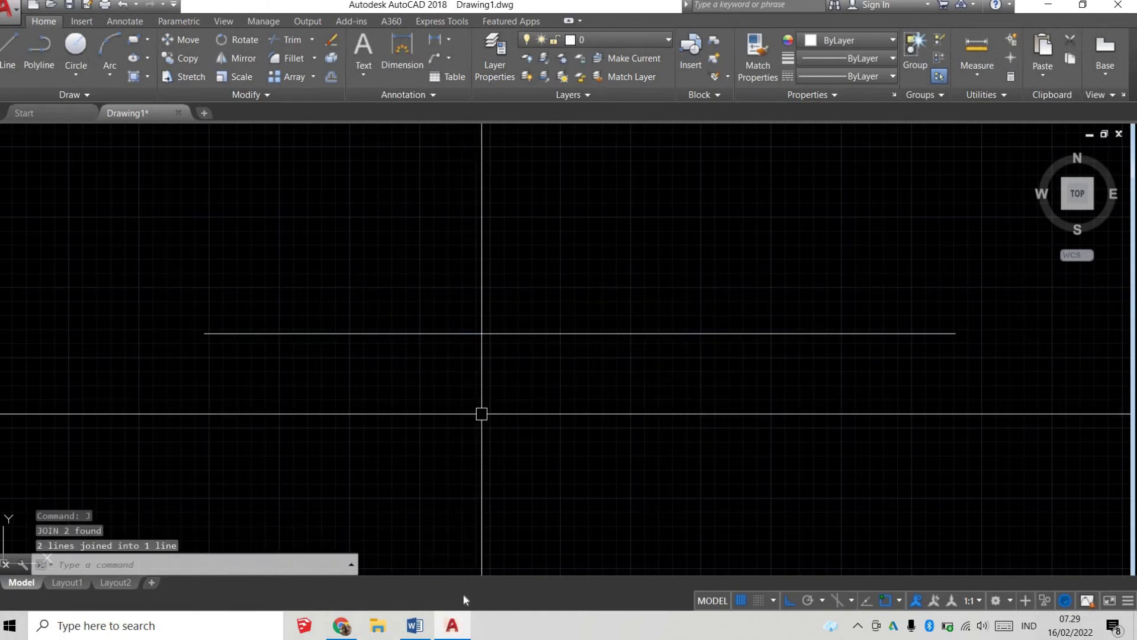
Review the F (fillet) entry in the Word notes and return to AutoCAD
click(415, 630)
drag(221, 445, 272, 457)
scroll(212, 399, down, 2)
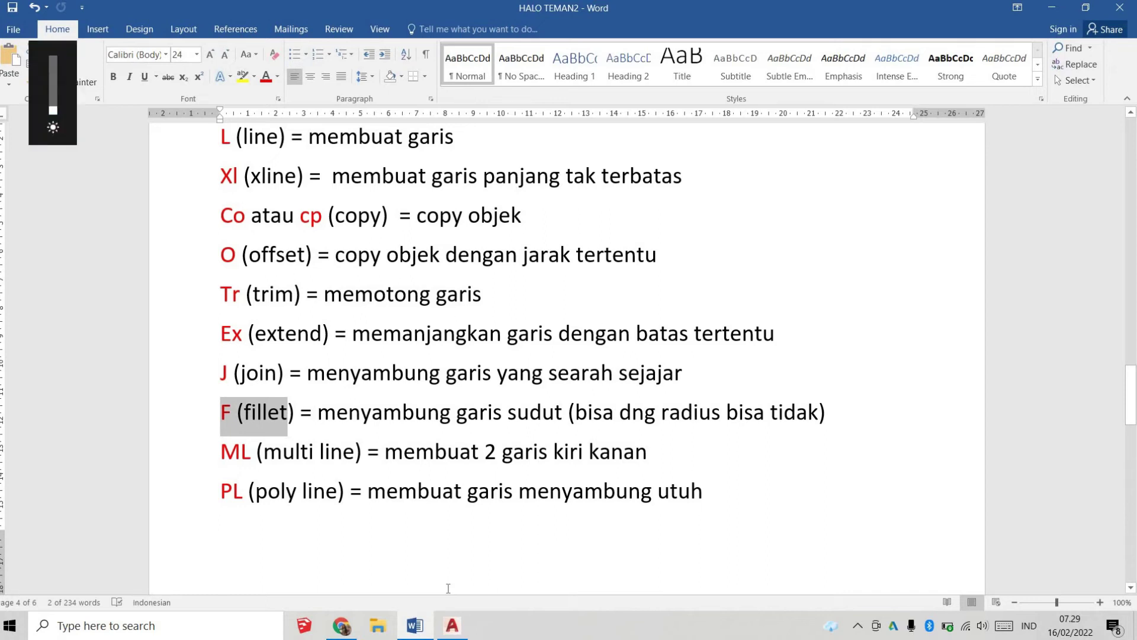
click(452, 625)
click(627, 335)
Erase the long line and draw a vertical line plus a separate horizontal line
click(532, 267)
key(Delete)
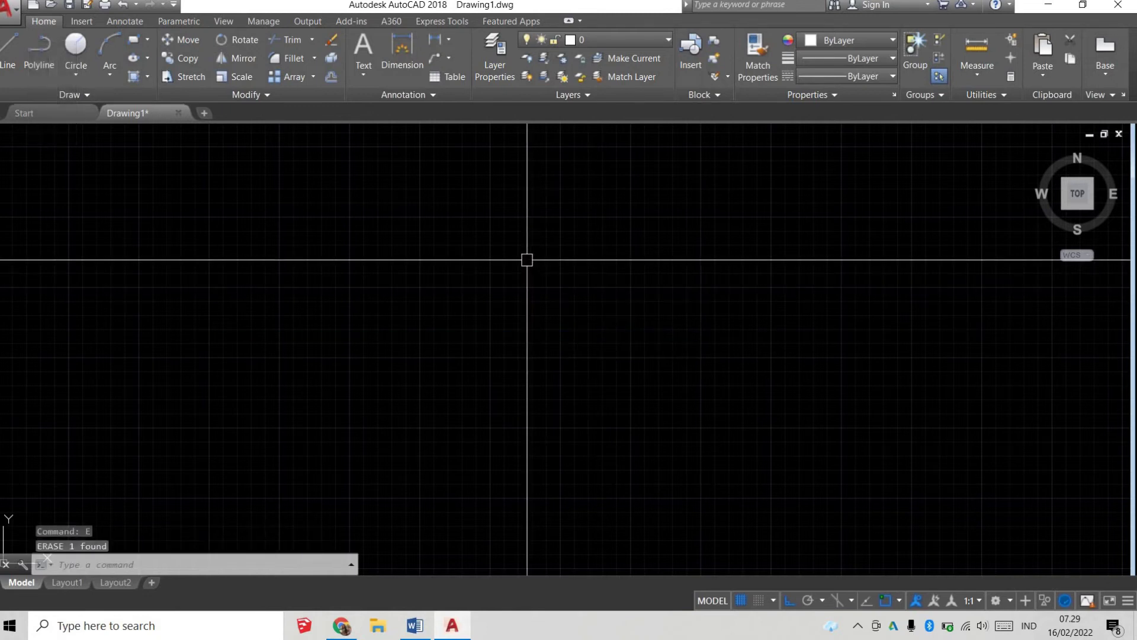
key(l)
key(Return)
click(363, 306)
click(346, 453)
key(Return)
key(Return)
click(404, 230)
click(779, 237)
key(Return)
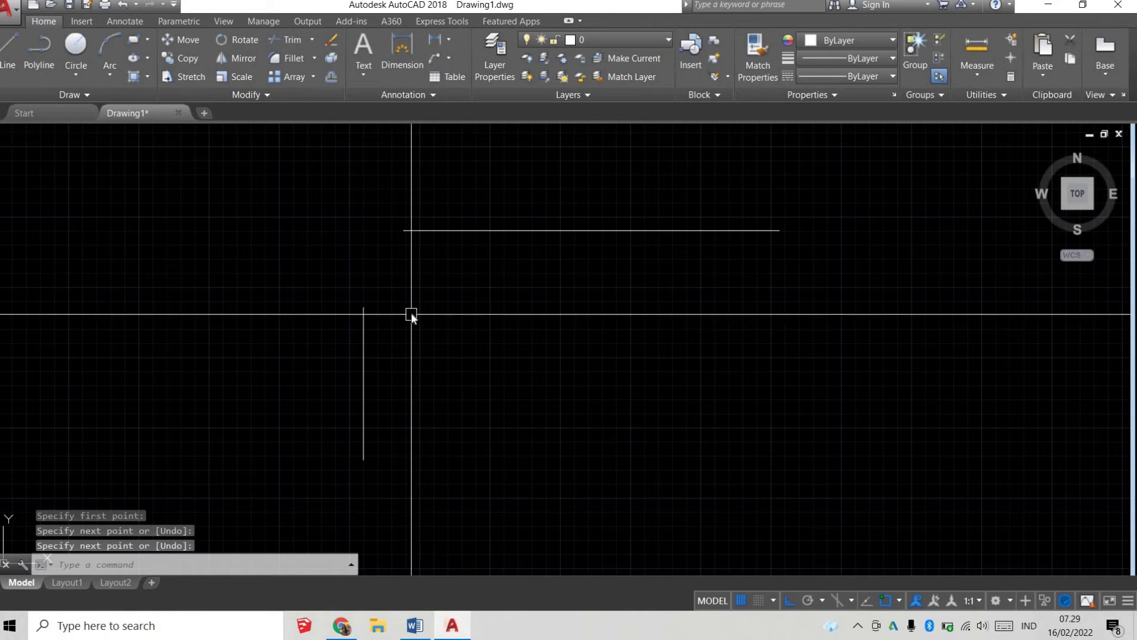
text(F)
key(Return)
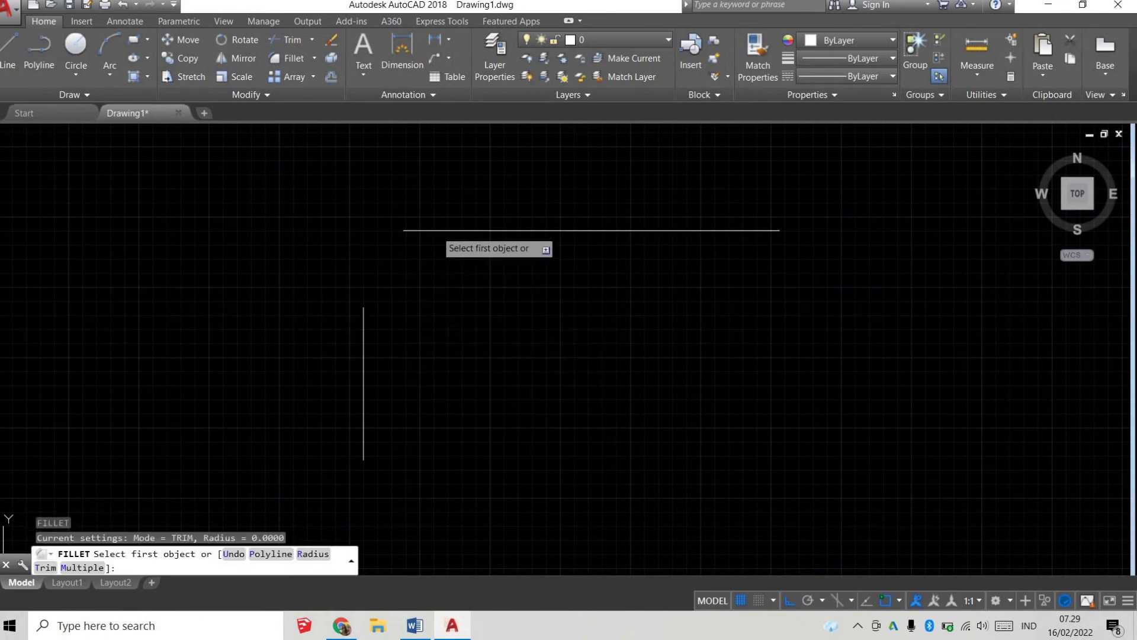
Fillet the horizontal and vertical lines into a sharp corner, then erase them
click(433, 230)
click(368, 332)
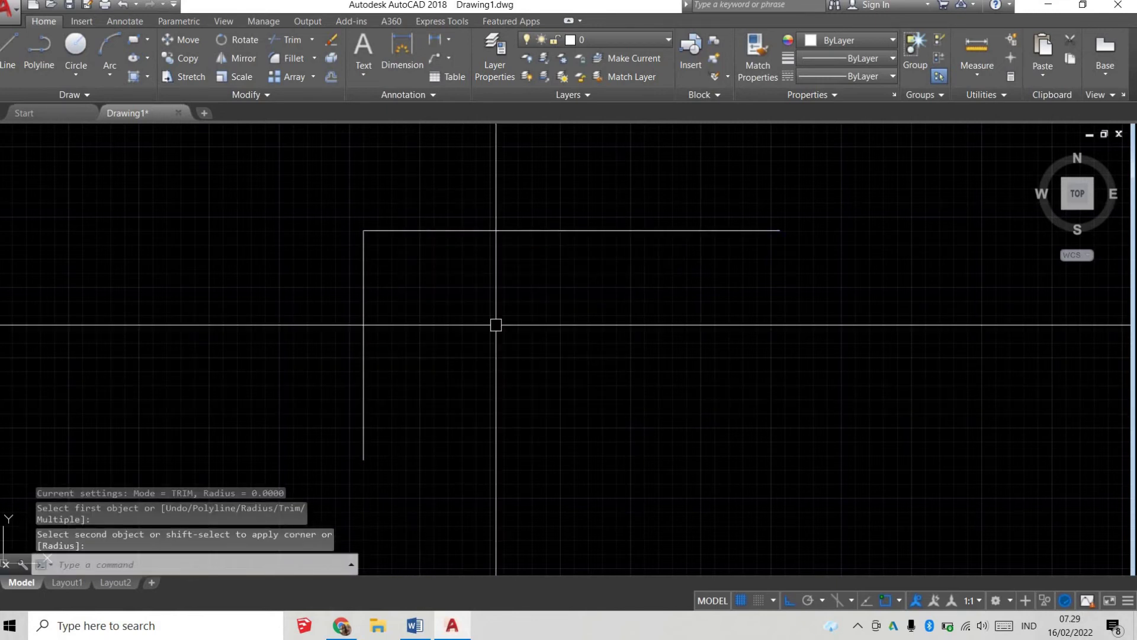
click(450, 293)
click(313, 195)
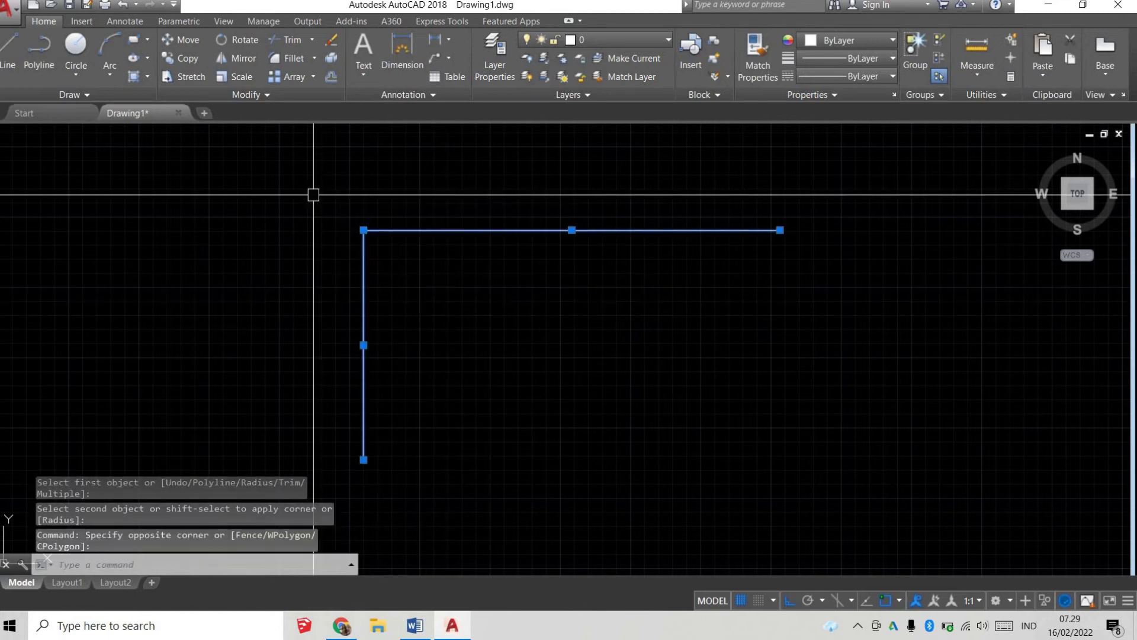
key(Delete)
With ortho off, draw a slanted line and a separate upper line
text(l)
key(Return)
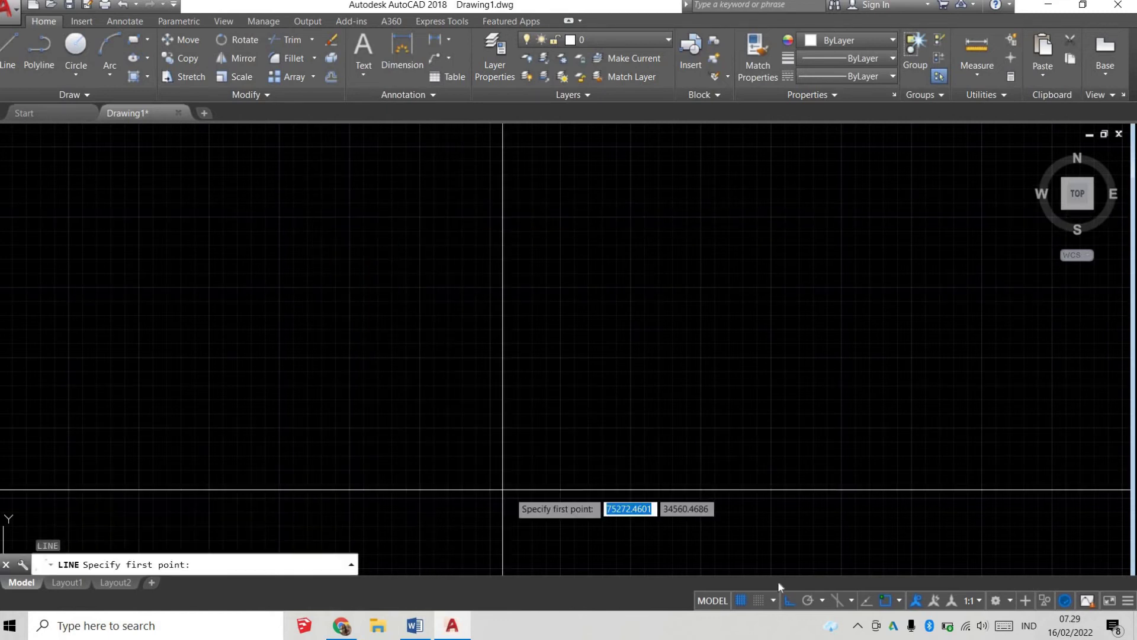
click(524, 488)
click(790, 599)
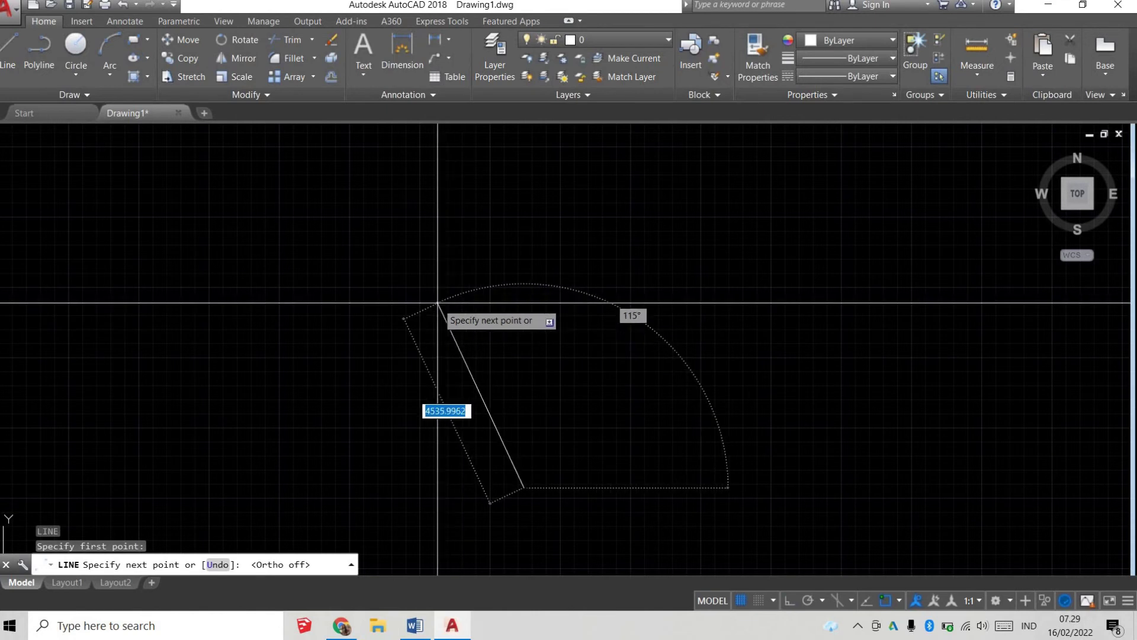
click(438, 304)
key(Return)
key(Return)
click(688, 187)
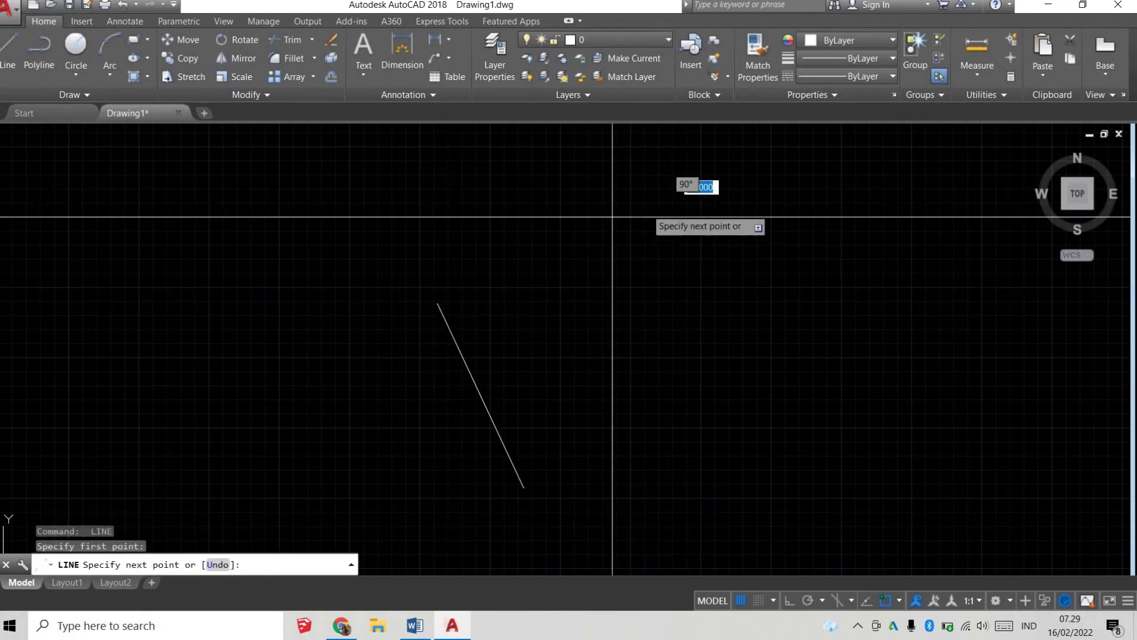
click(476, 208)
key(Return)
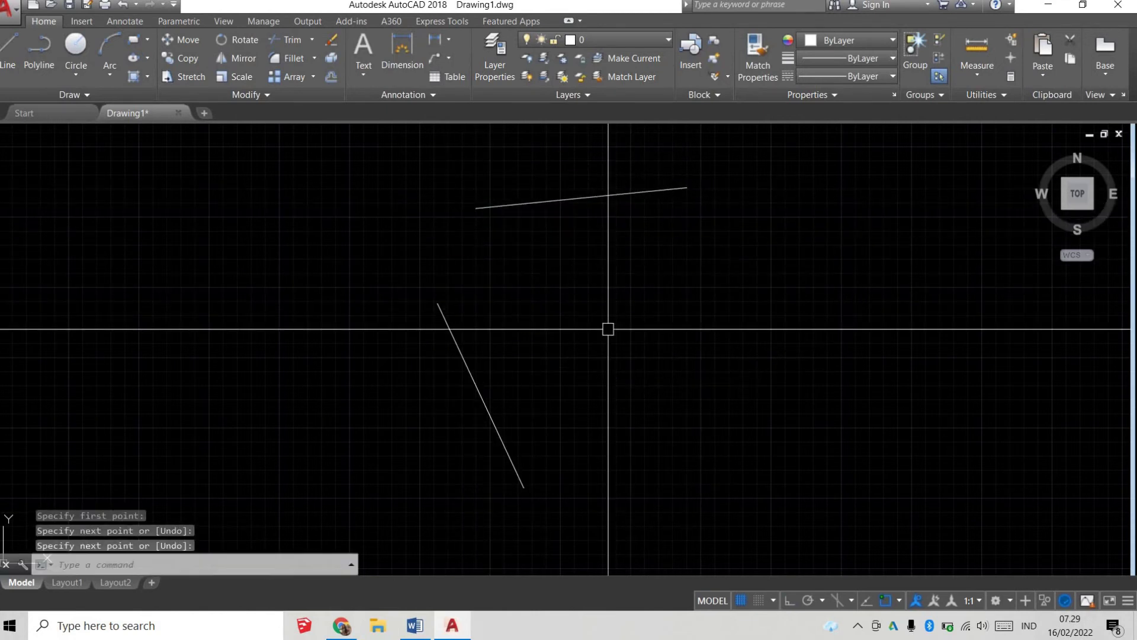
Fillet the upper and slanted lines into a sharp corner, then select and erase them
key(Return)
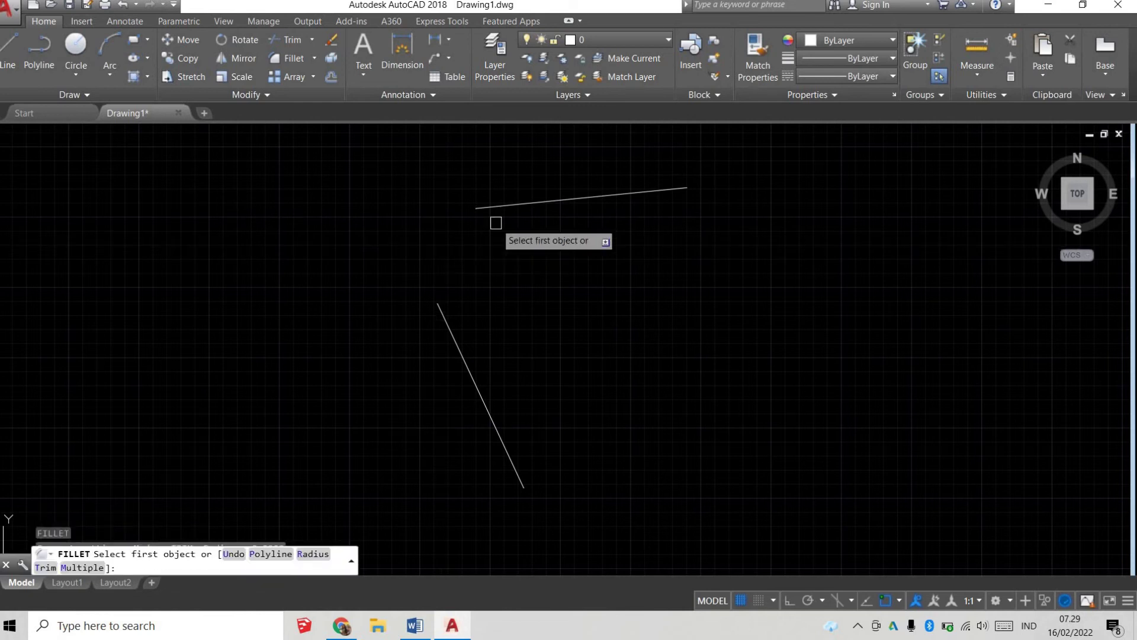
click(513, 204)
click(447, 330)
scroll(648, 376, down, 4)
drag(704, 377, 420, 239)
text(e)
key(Return)
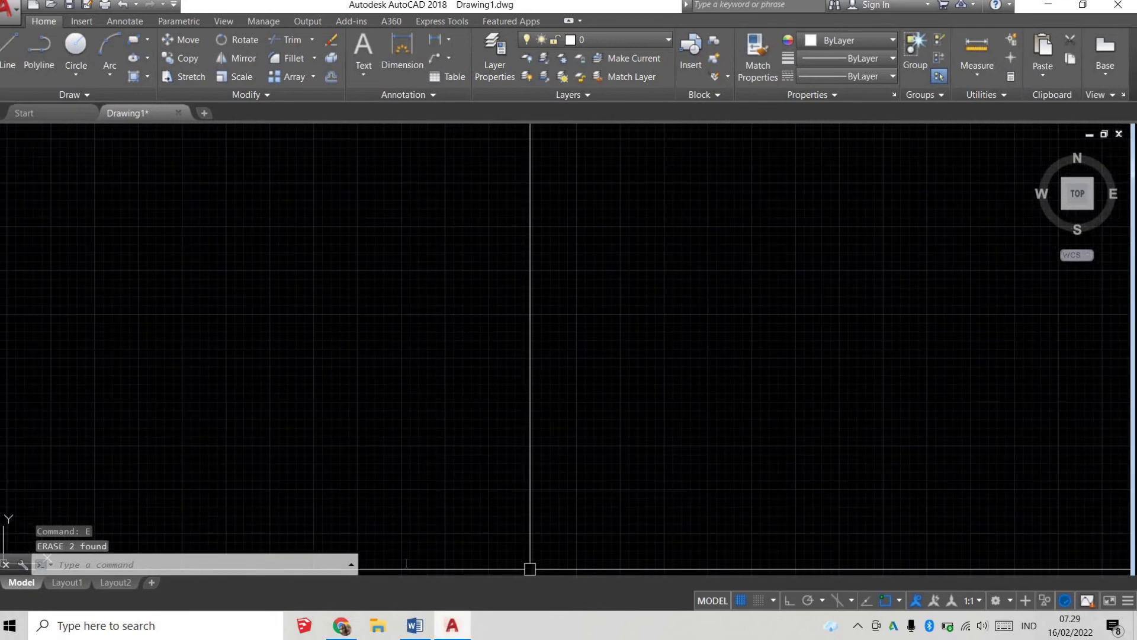
Glance at the Word notes, then draw a vertical and a horizontal line in AutoCAD
click(415, 625)
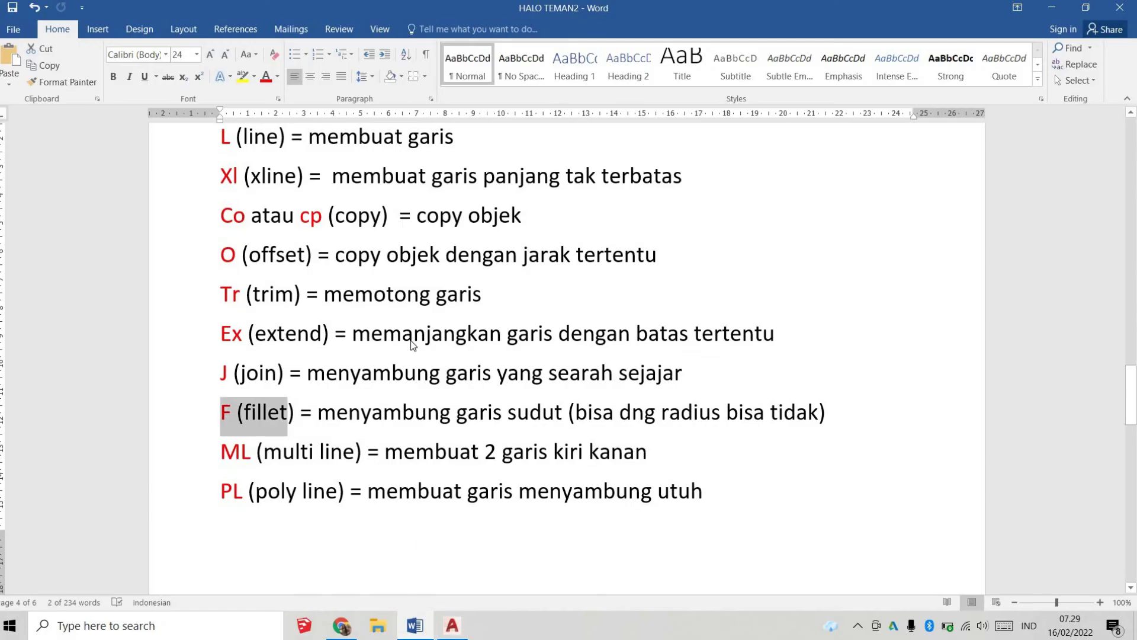
key(alt+Tab)
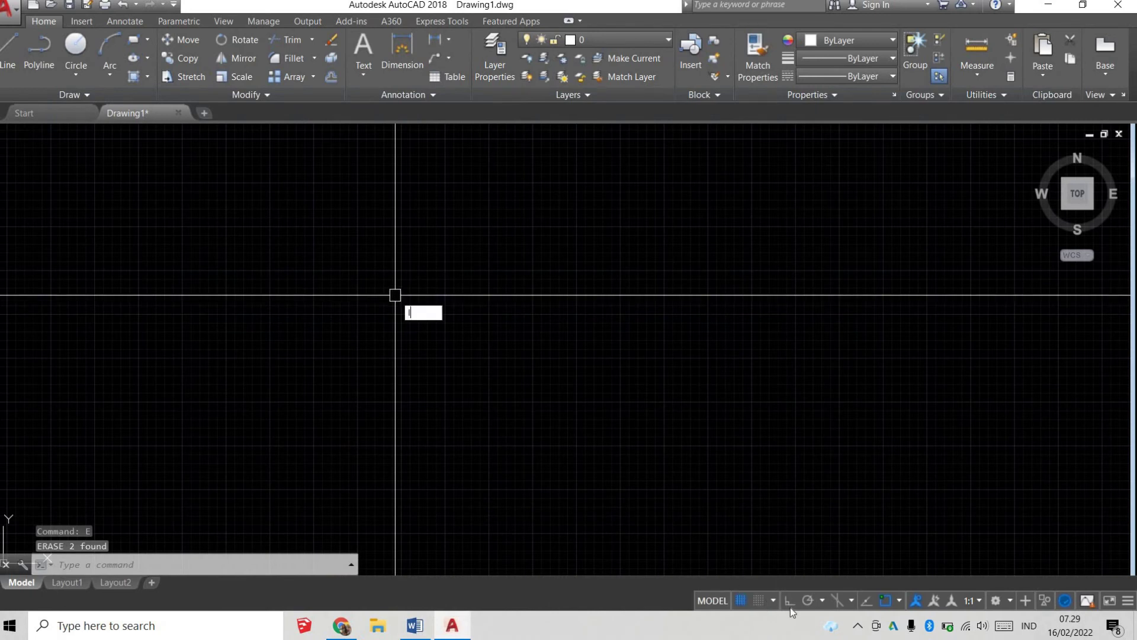
key(Return)
click(349, 261)
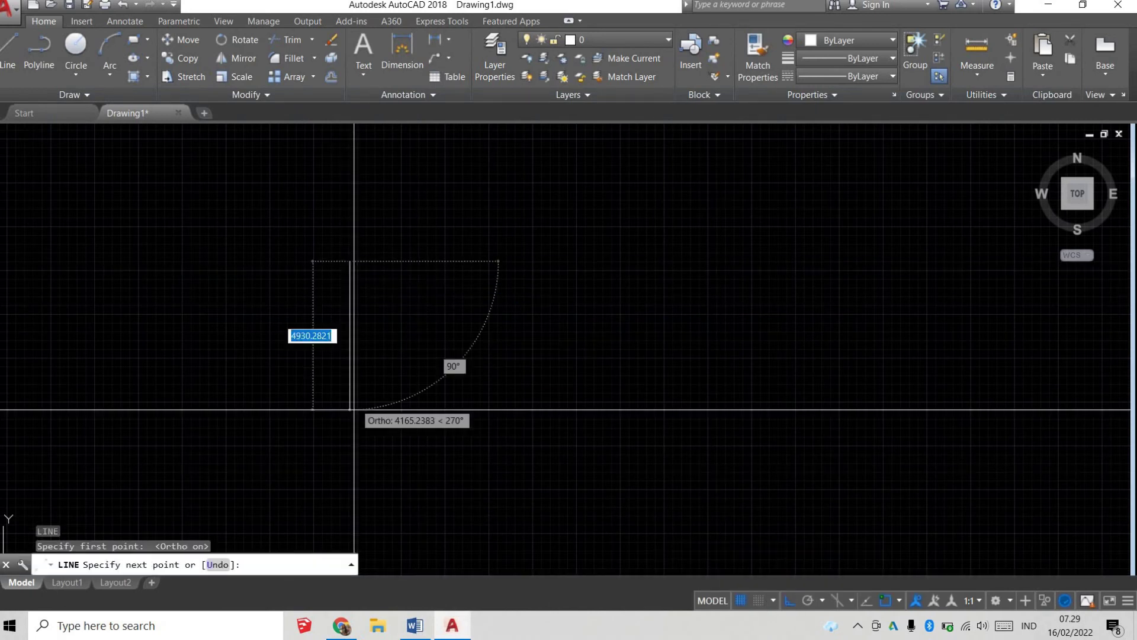
click(350, 435)
key(Return)
key(Return)
click(556, 200)
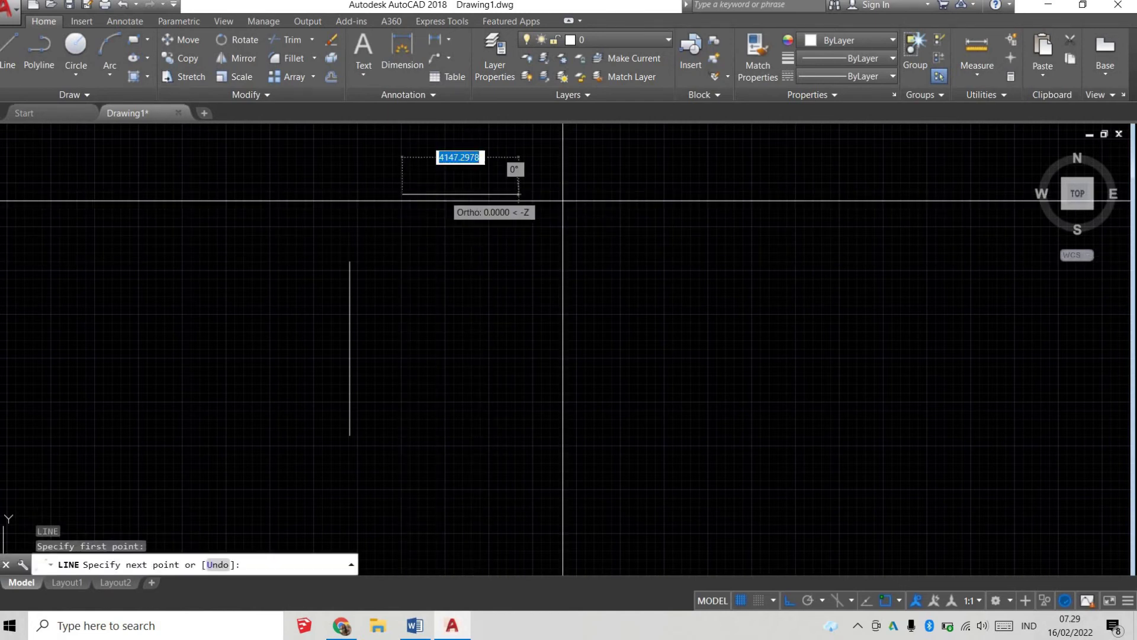
click(622, 201)
Round the corner between the two lines with a radius 1000 fillet
scroll(385, 201, up, 2)
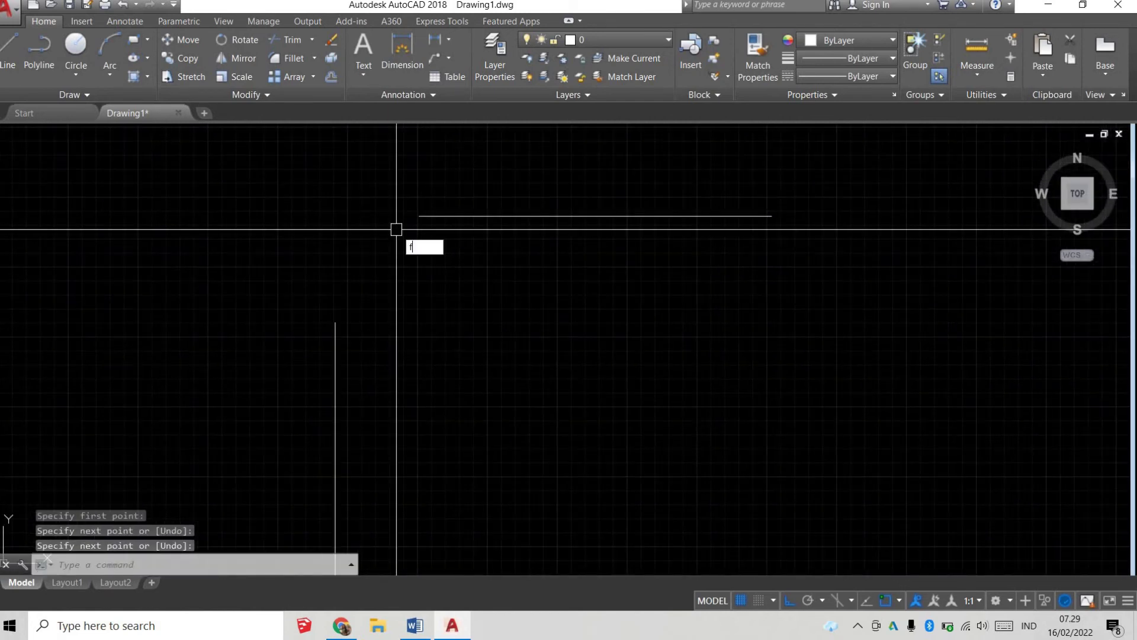
key(Return)
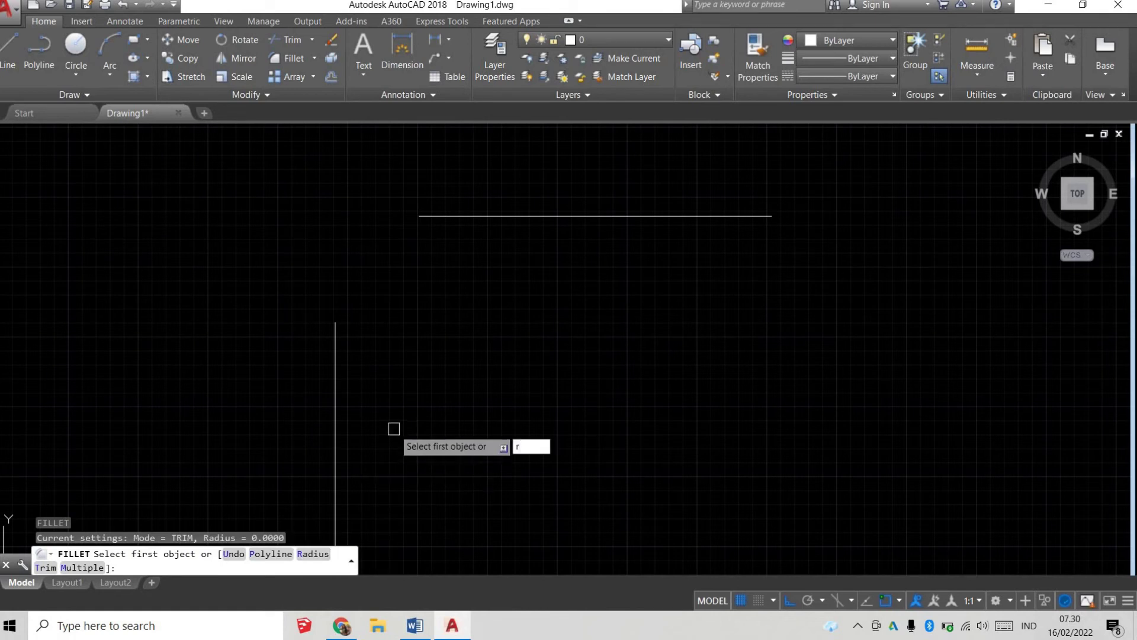
key(Return)
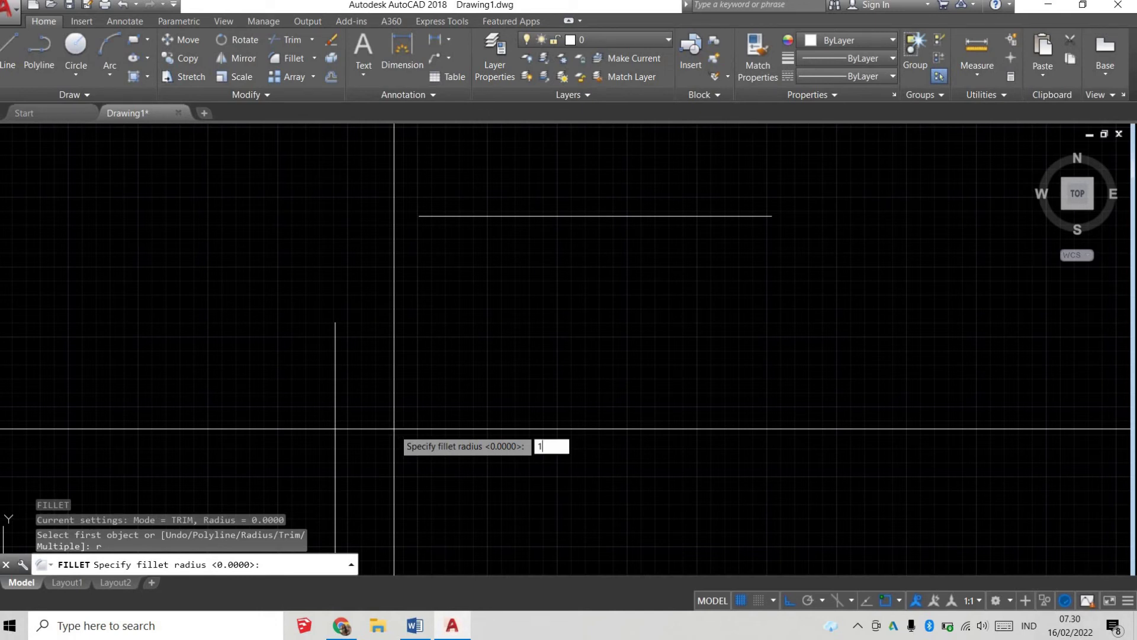
key(Return)
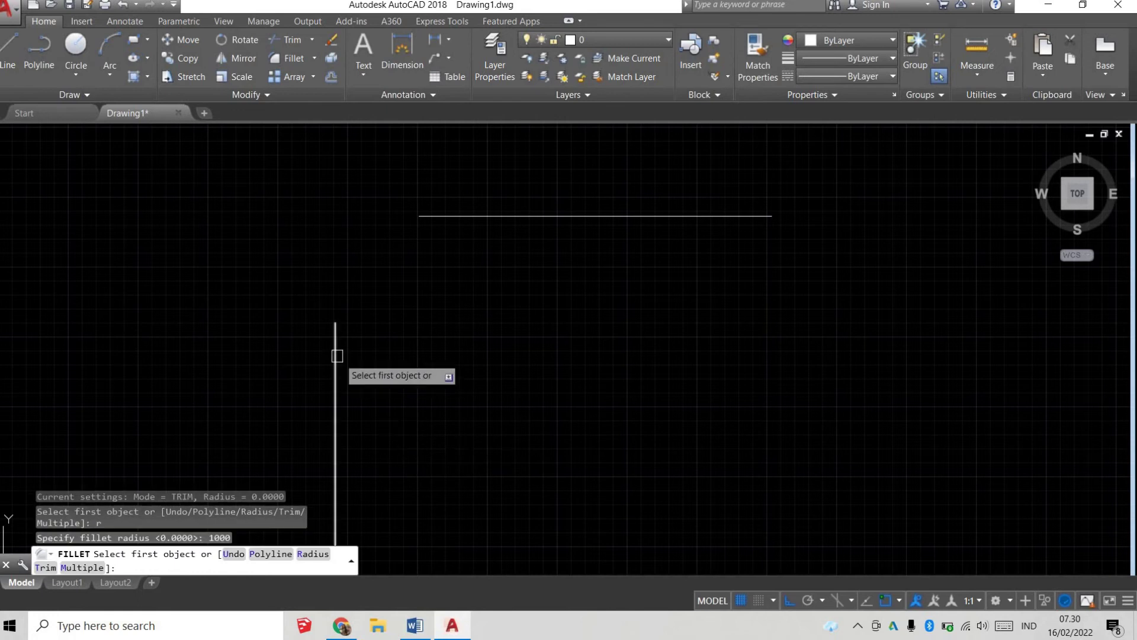
click(336, 350)
click(479, 217)
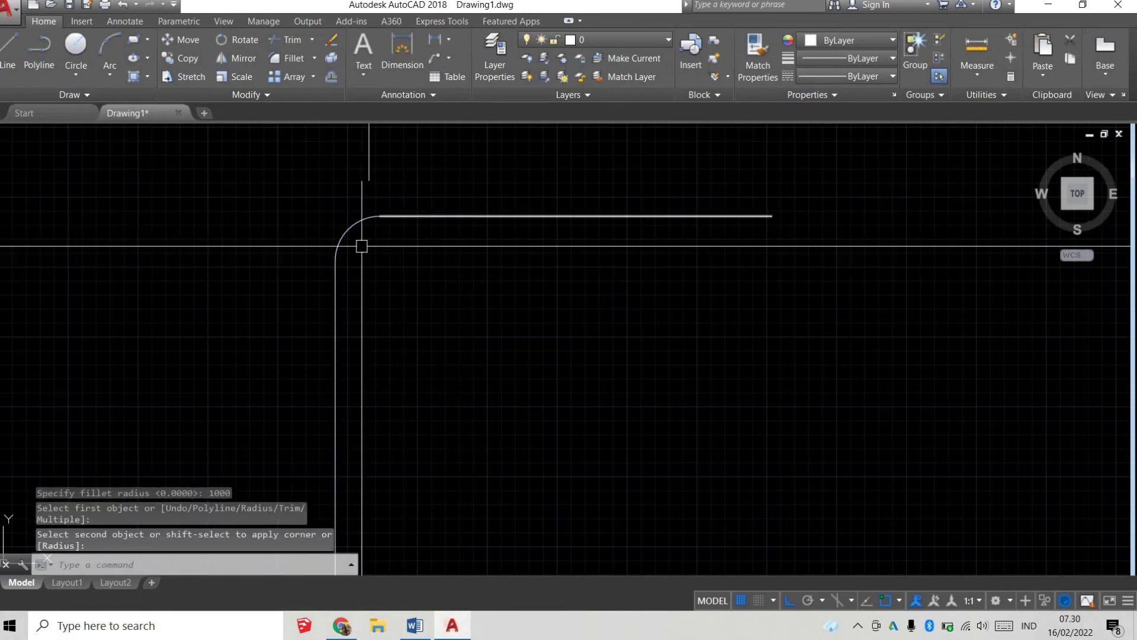
scroll(352, 216, up, 2)
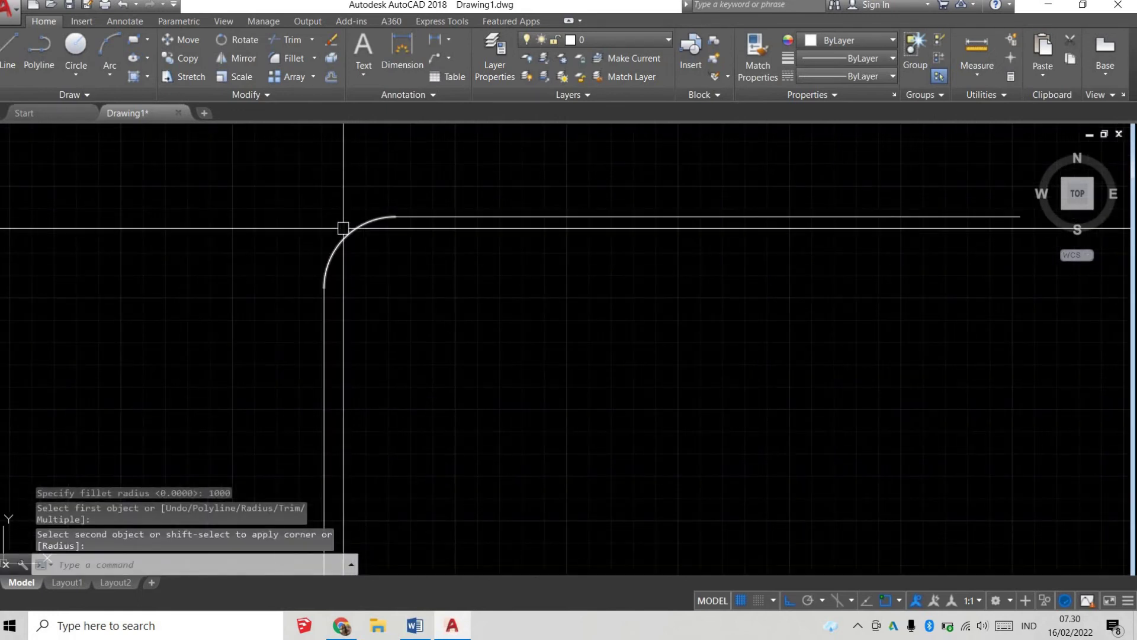
click(415, 625)
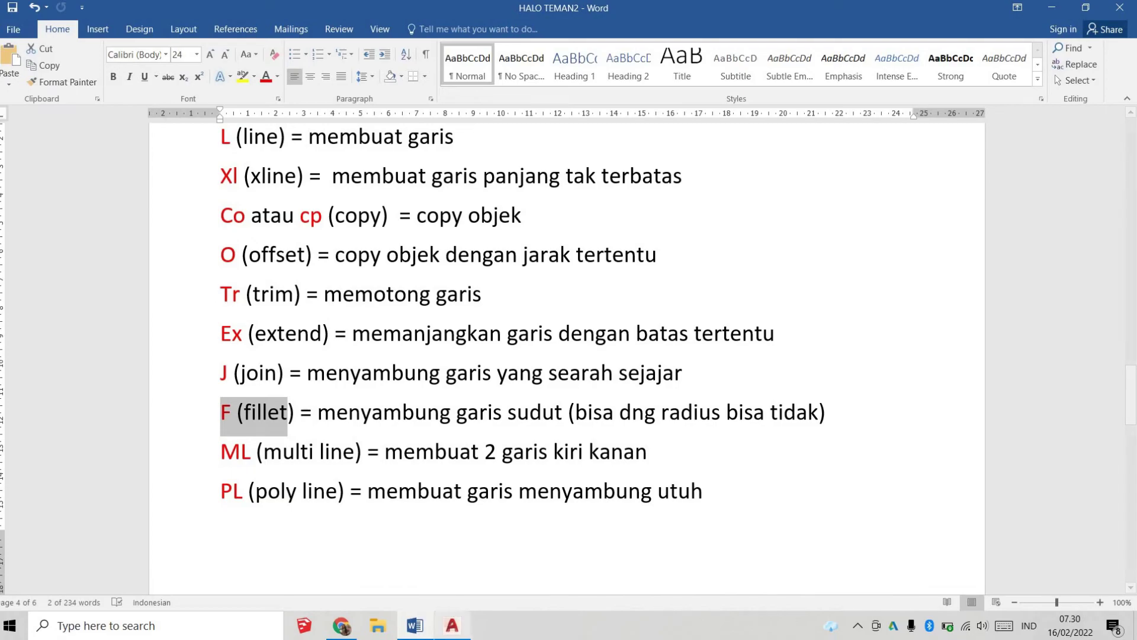
Erase the two rounded-corner lines with E
click(452, 625)
click(536, 406)
click(285, 202)
text(e)
key(Return)
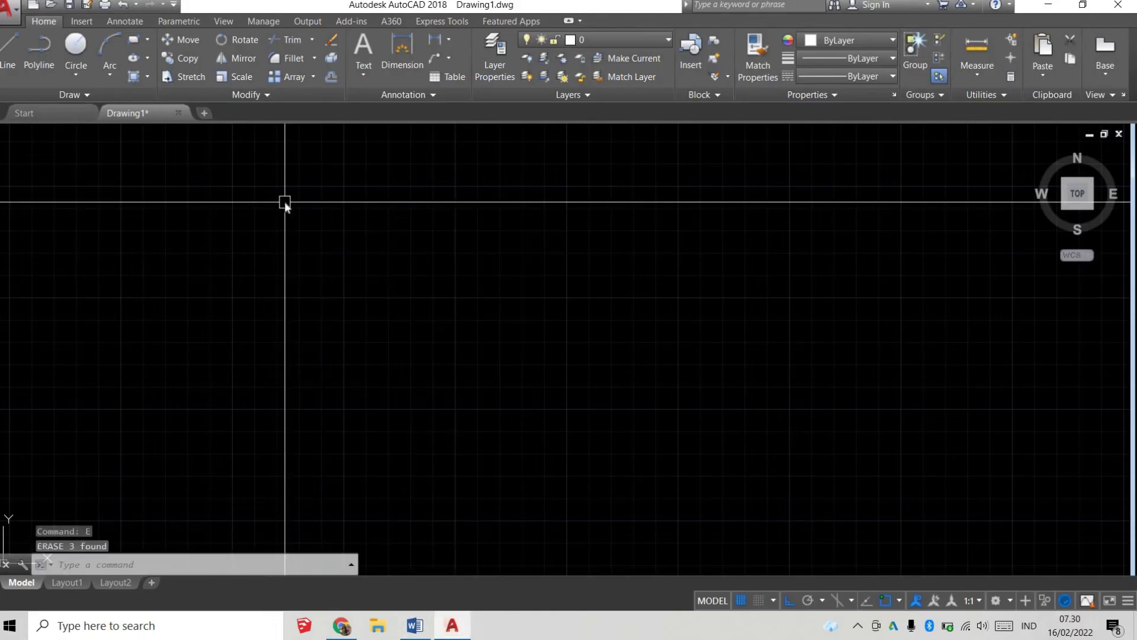
Start MLINE, set Zero justification, and reach the scale prompt (150)
key(Return)
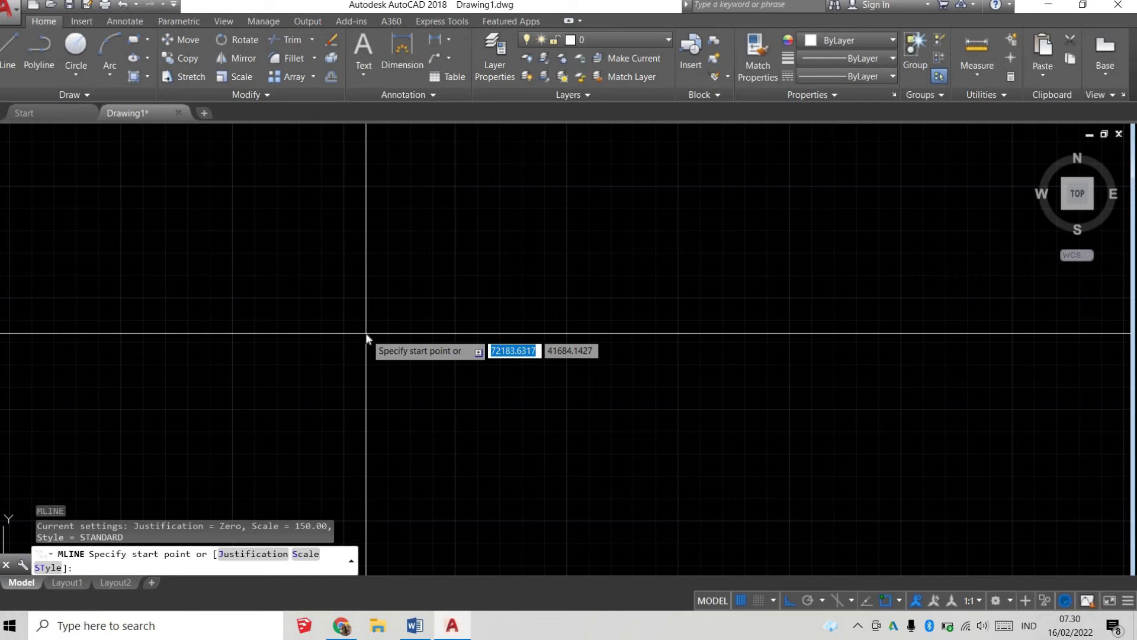
text(j)
key(Return)
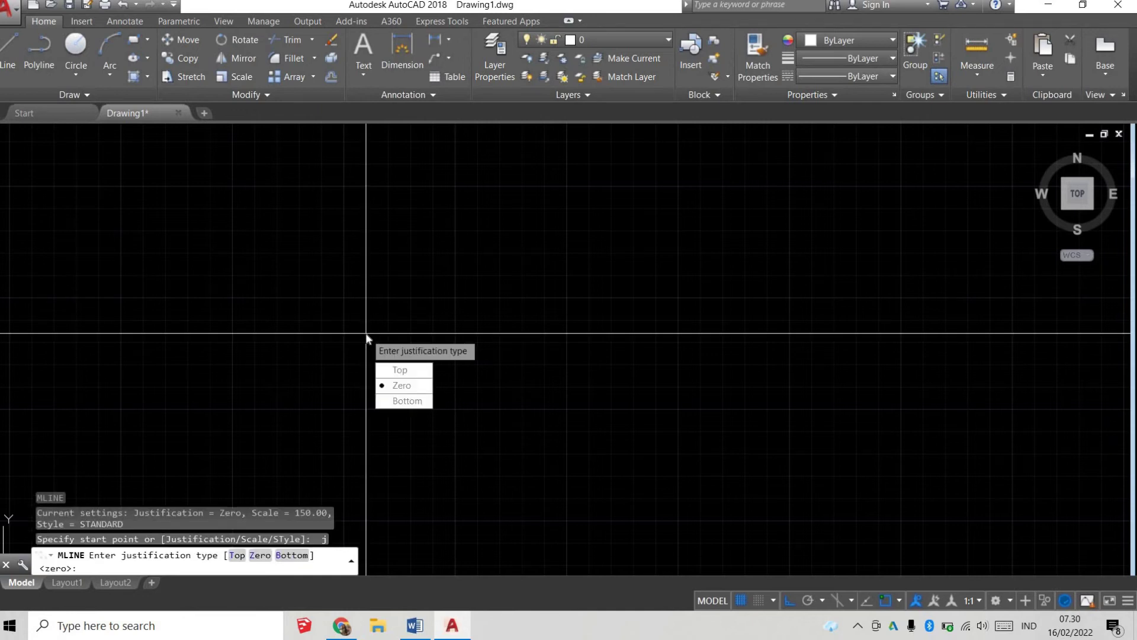
text(z)
key(Return)
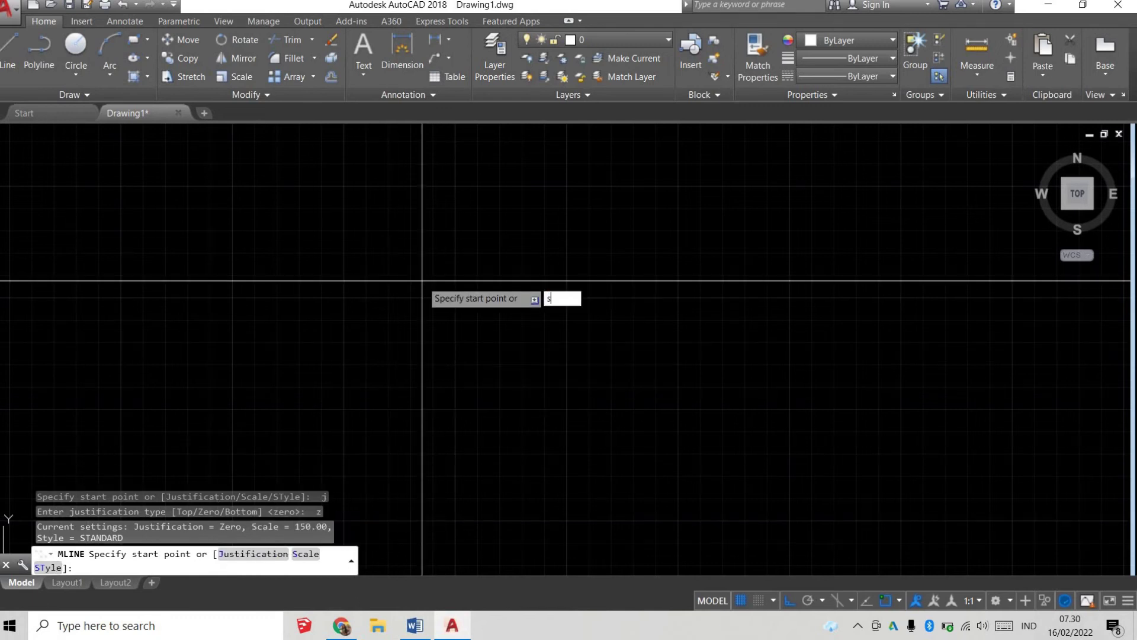
key(Return)
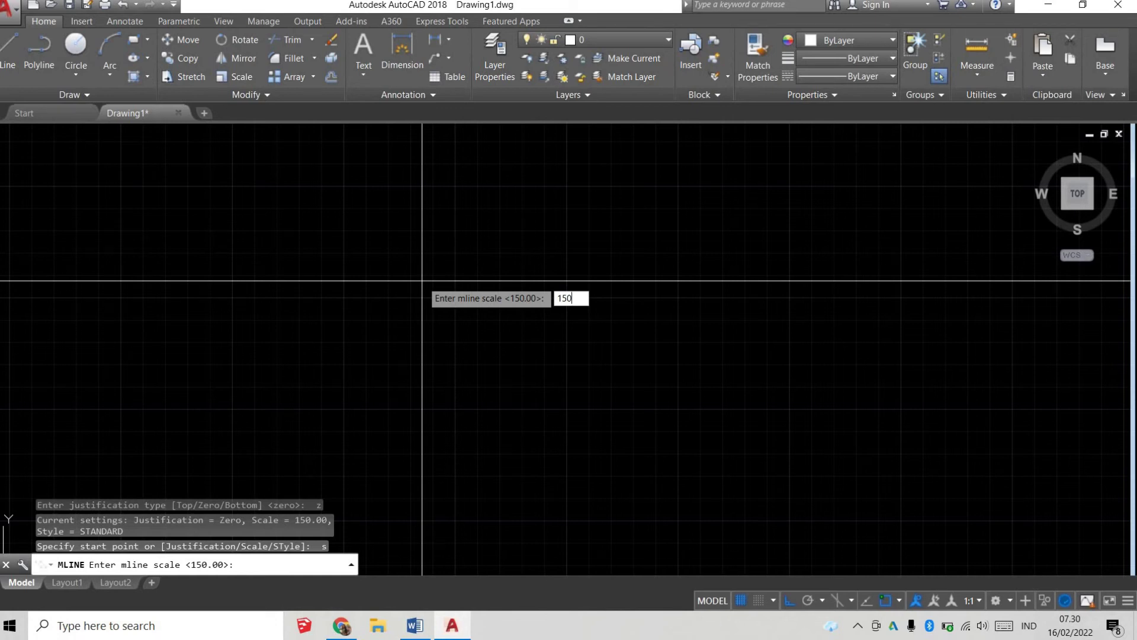
Set the multiline scale to 150, place the start point, and draw a 3000-unit first side
key(Return)
click(247, 318)
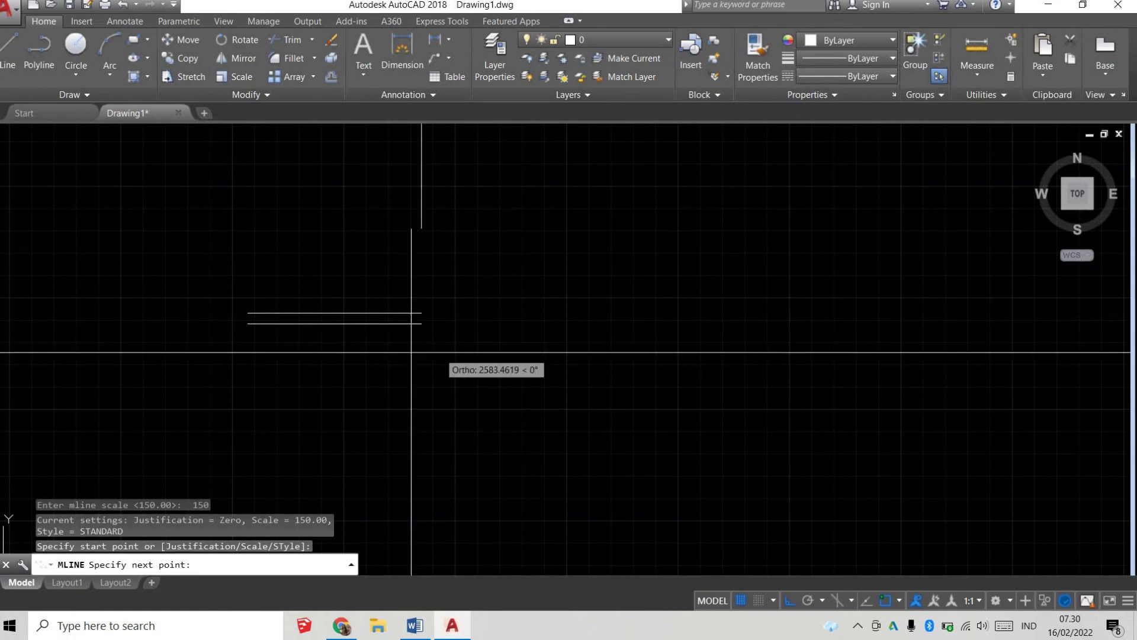
scroll(291, 334, up, 2)
scroll(100, 284, up, 3)
text(3000)
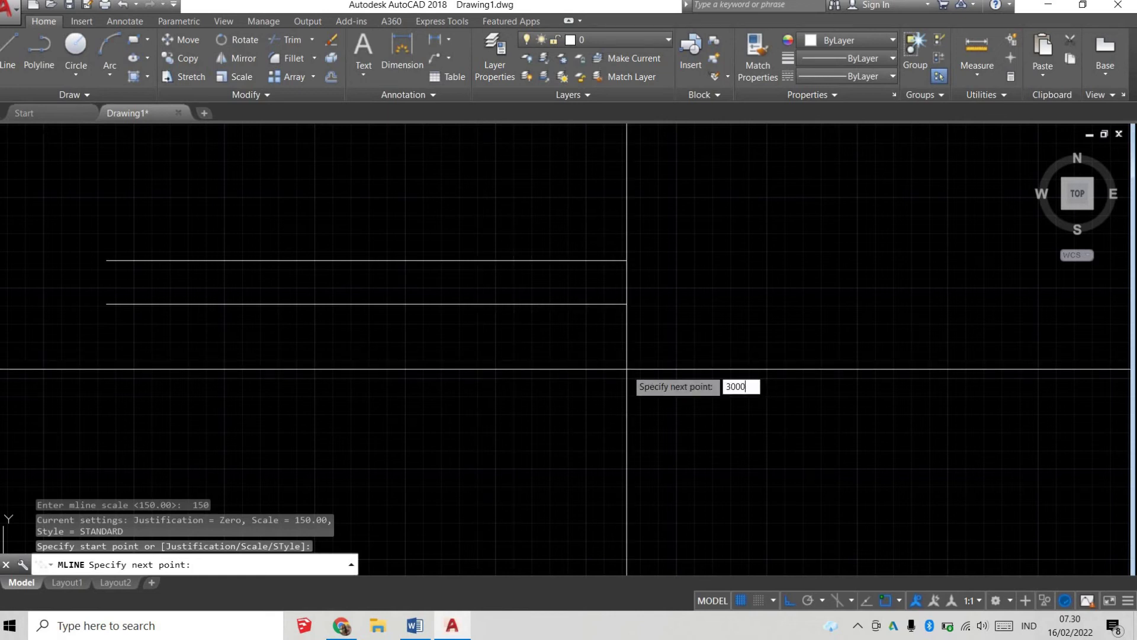
key(Return)
scroll(510, 335, down, 4)
scroll(421, 356, down, 4)
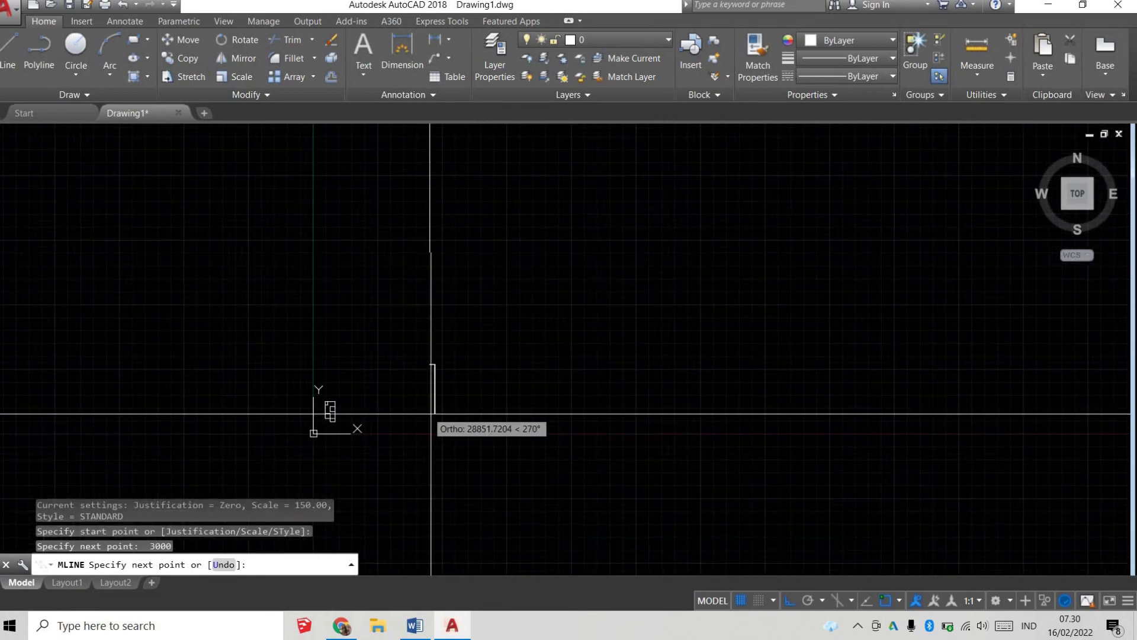
scroll(414, 368, up, 4)
scroll(380, 308, up, 4)
scroll(389, 278, up, 4)
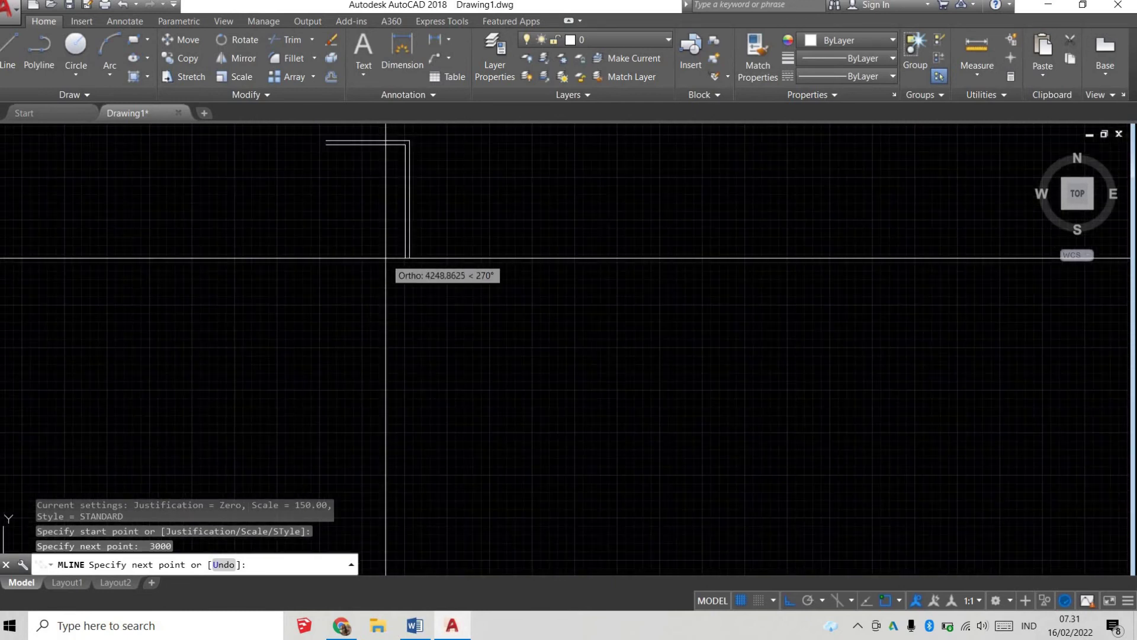
Draw the second and third 3000-unit sides and close the multiline into a square
text(00)
key(Return)
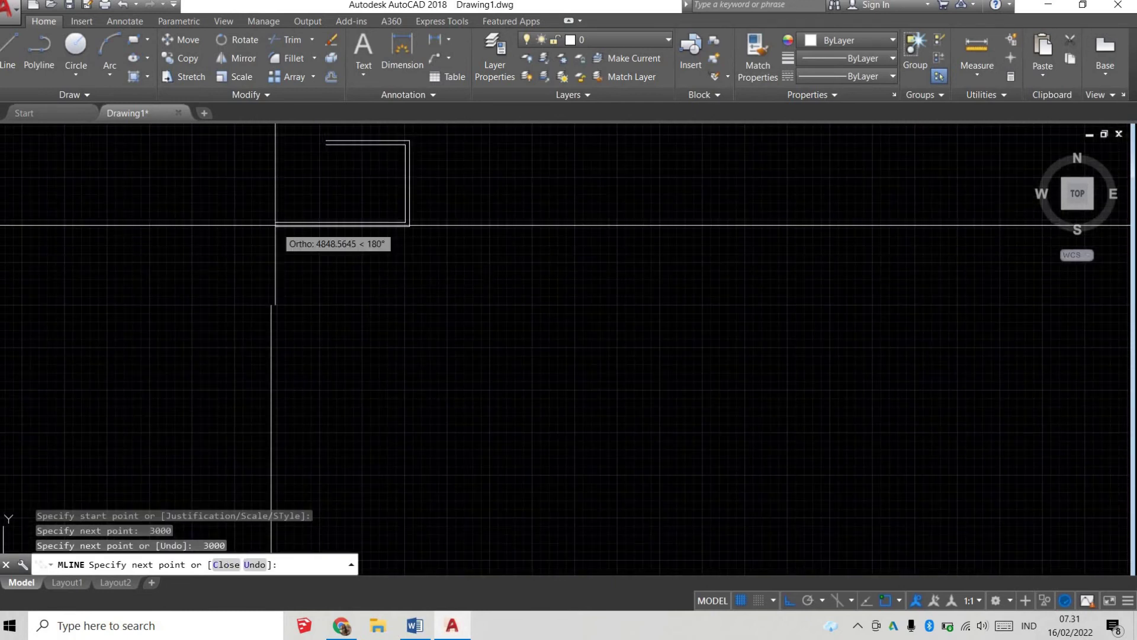
text(0)
key(Return)
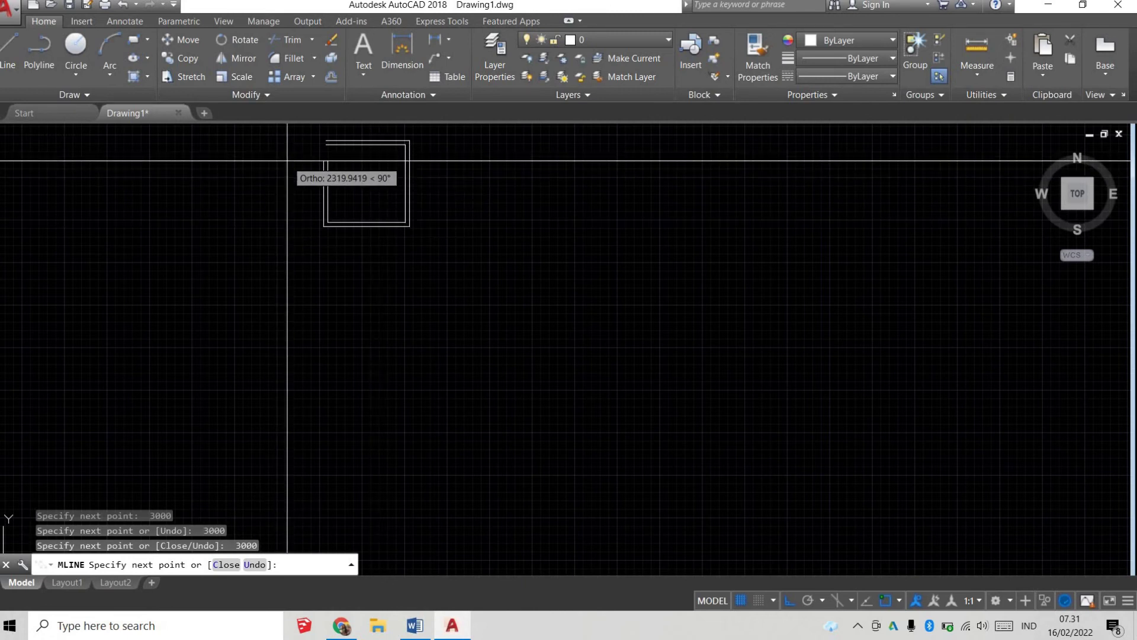
text(c)
key(Return)
Window-select the double-line square and erase it
mouse_move(365, 183)
middle_down()
mouse_move(373, 247)
mouse_move(465, 343)
middle_up()
scroll(392, 253, up, 2)
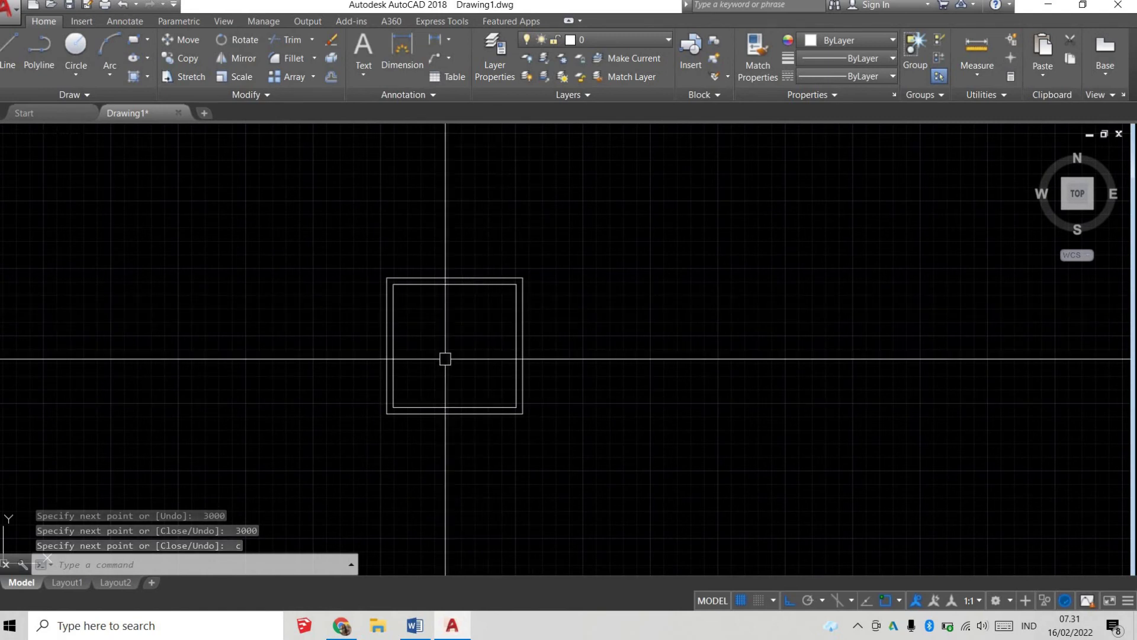
scroll(446, 360, up, 2)
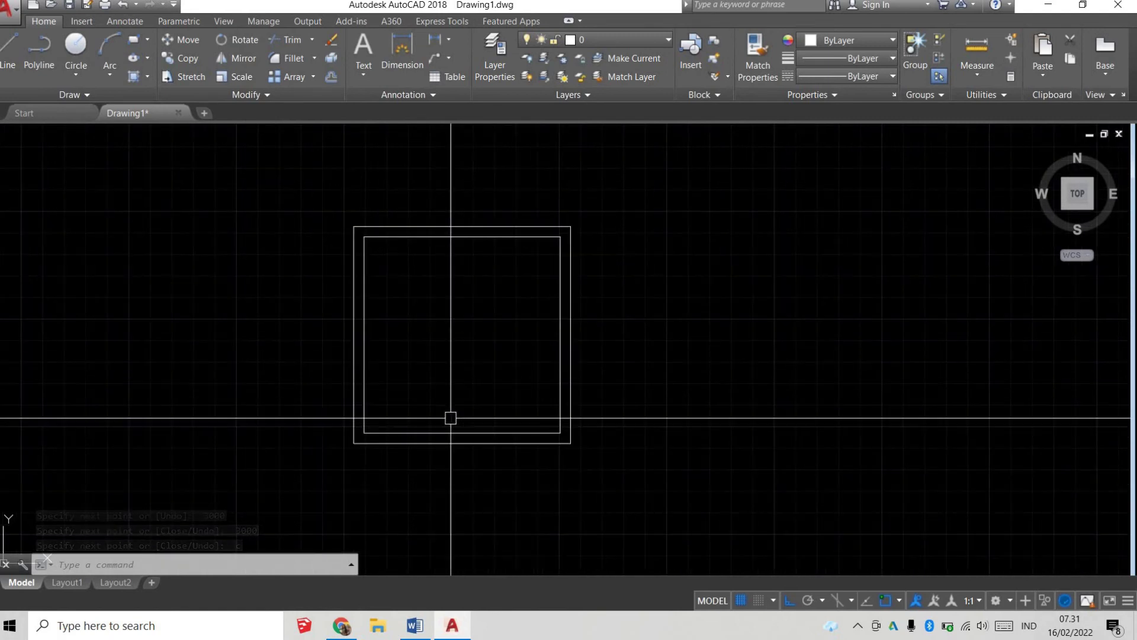
click(656, 419)
click(426, 320)
text(e)
key(Return)
text(ml)
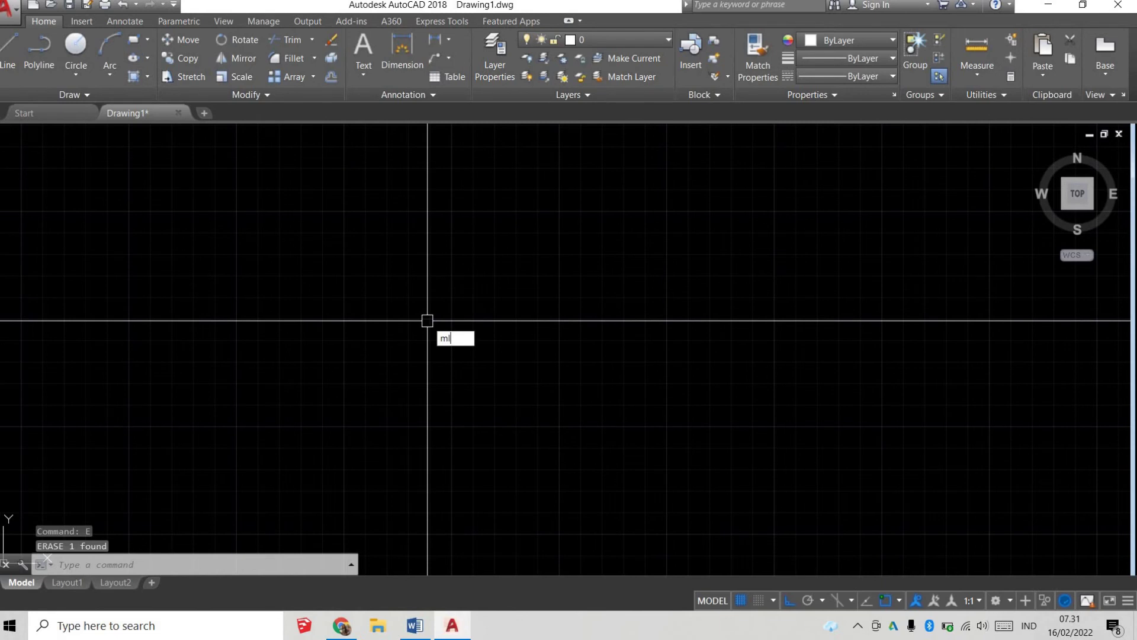
Start a new multiline with zero justification and scale 500
key(Return)
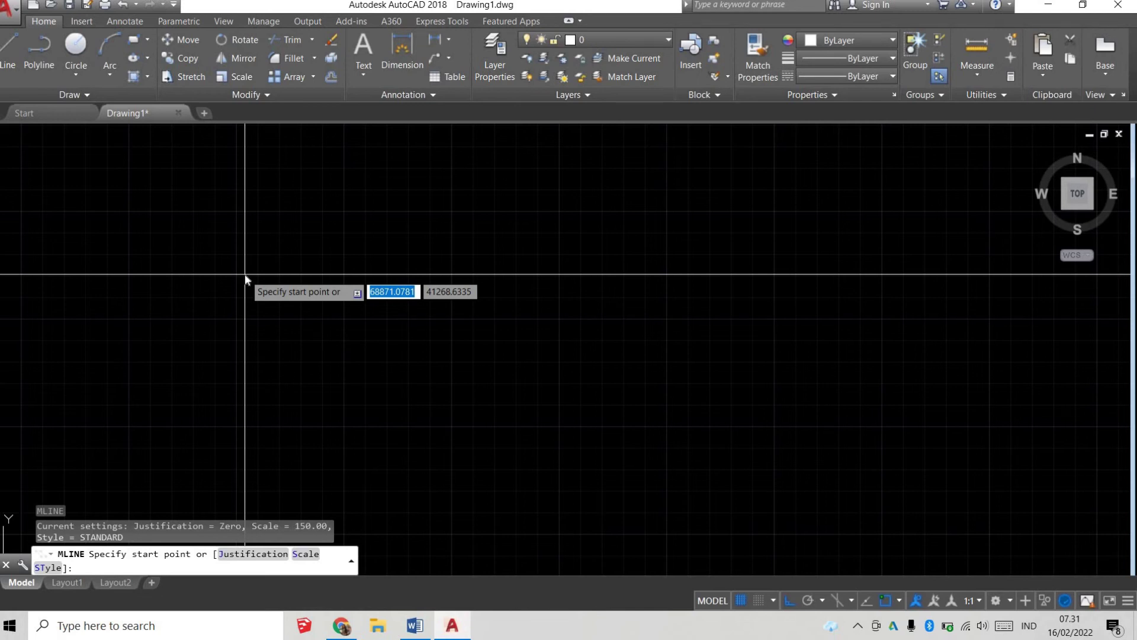
key(Return)
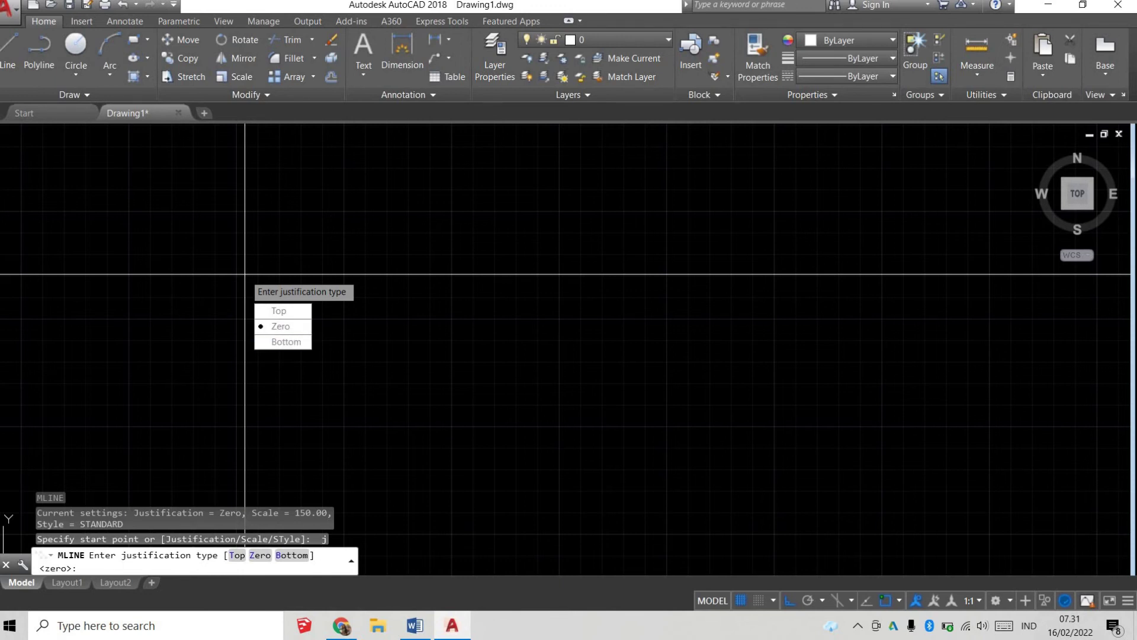
text(z)
key(Return)
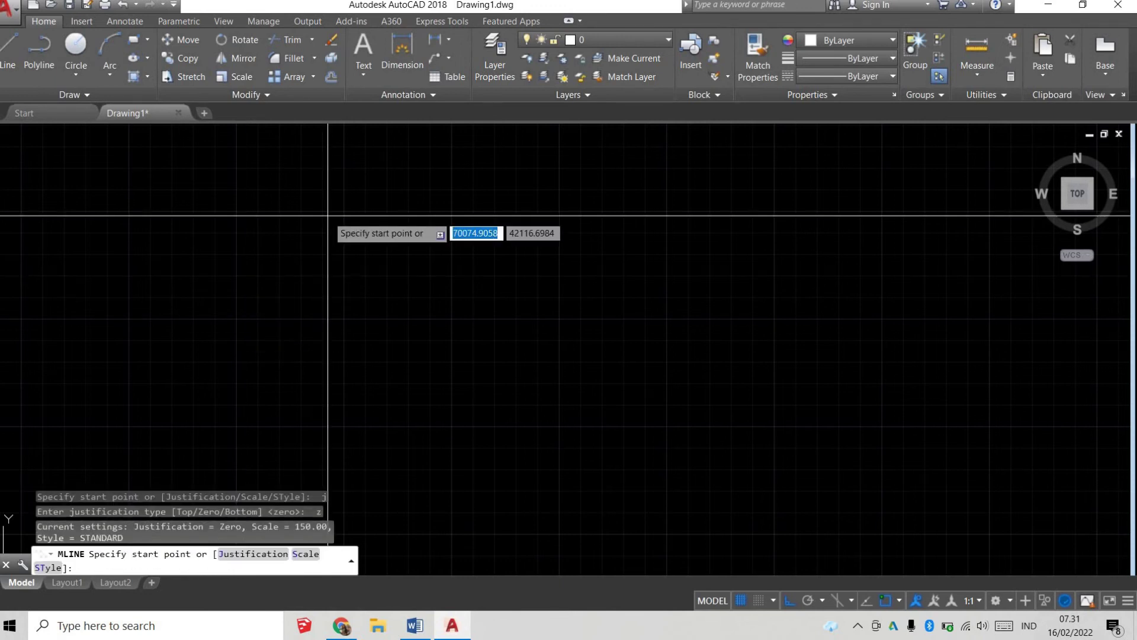
key(Return)
text(500)
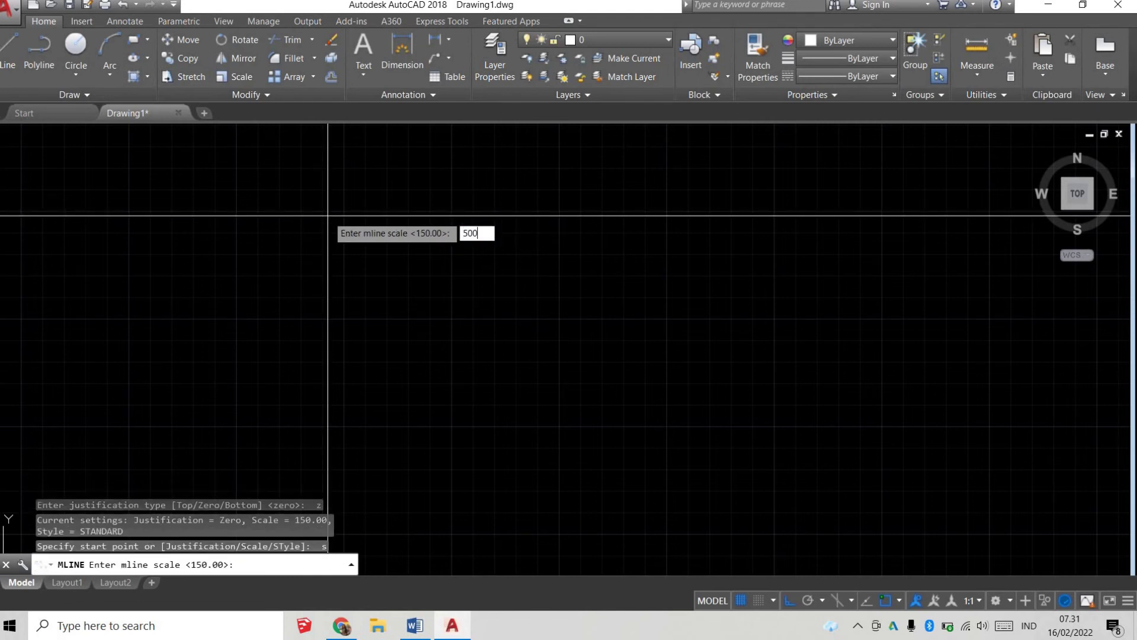
key(Return)
Draw a stepped double-line loop by picking its corner points
click(187, 318)
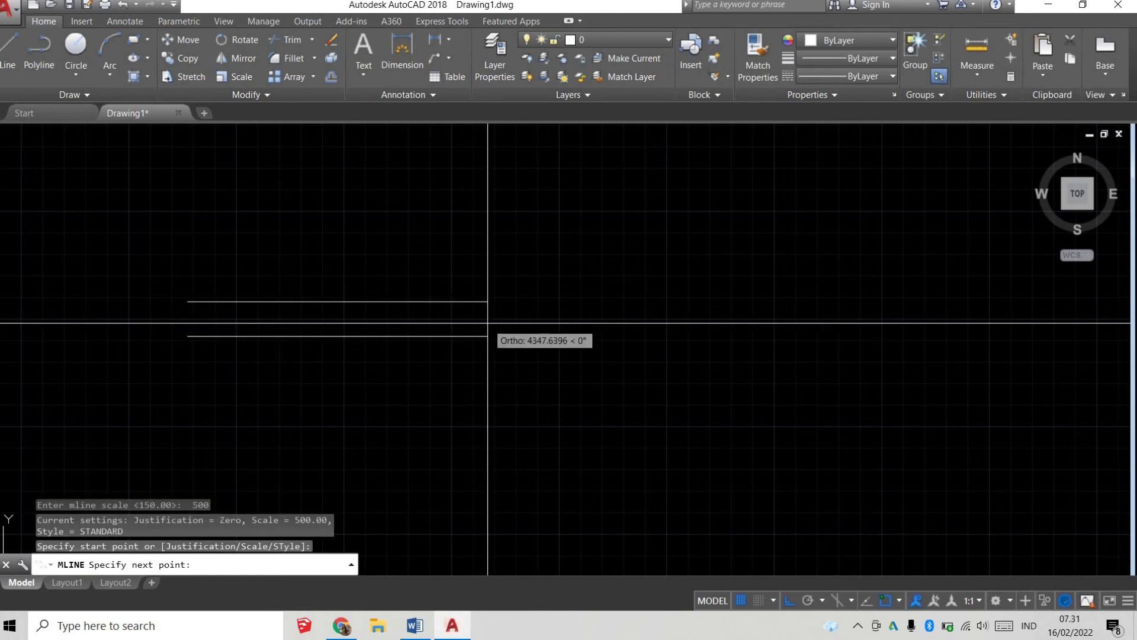
click(336, 314)
click(347, 221)
click(494, 226)
click(471, 431)
click(304, 414)
click(306, 365)
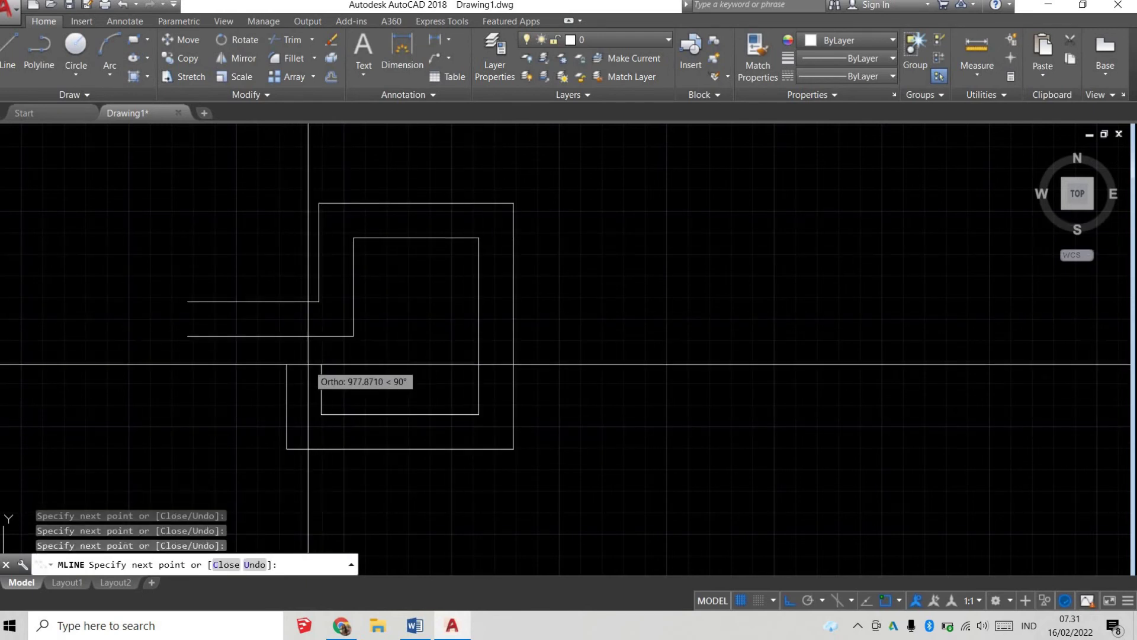
scroll(207, 368, up, 5)
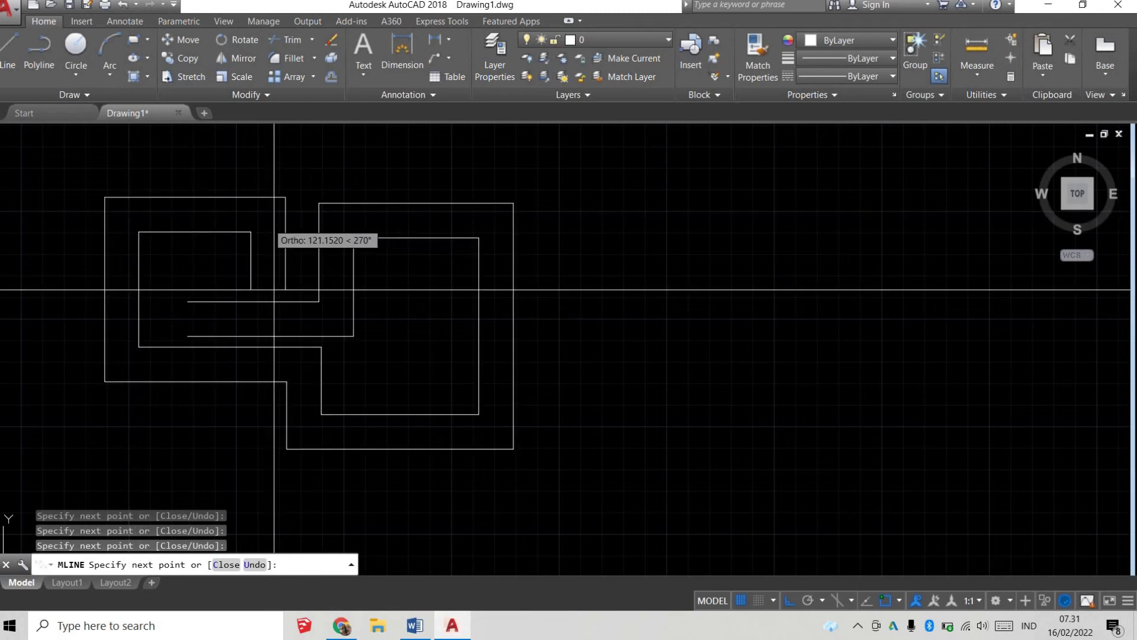
scroll(379, 296, down, 3)
key(Escape)
Select the multiline loop and erase it
click(680, 376)
click(521, 449)
key(e)
key(Return)
Review the command notes in Word, then return to AutoCAD
click(417, 625)
drag(288, 416, 220, 417)
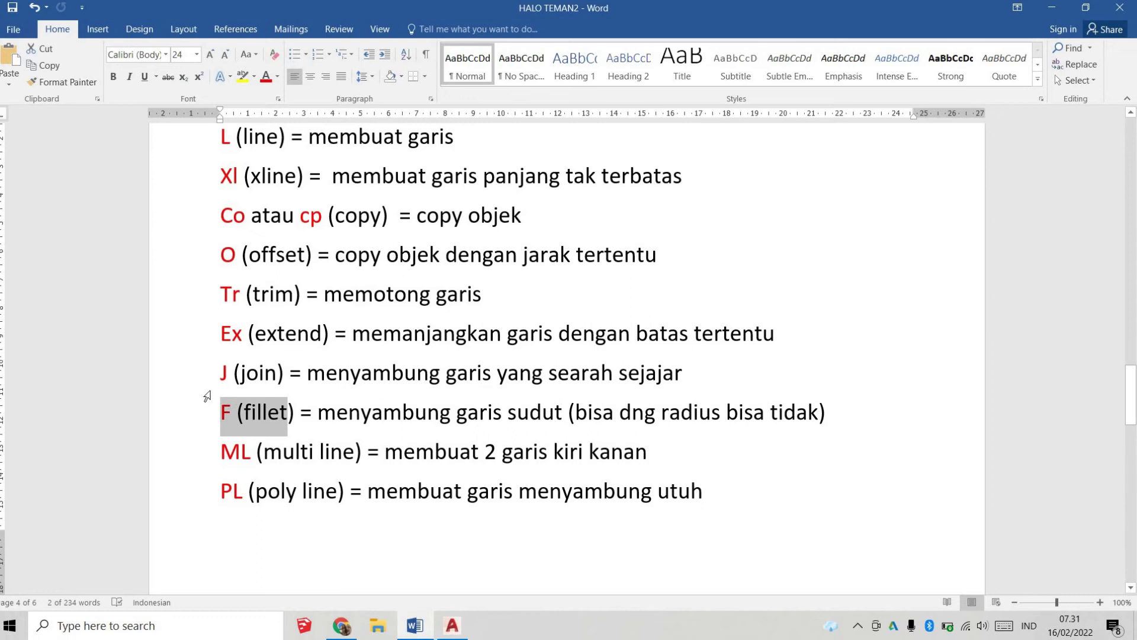
scroll(251, 388, down, 1)
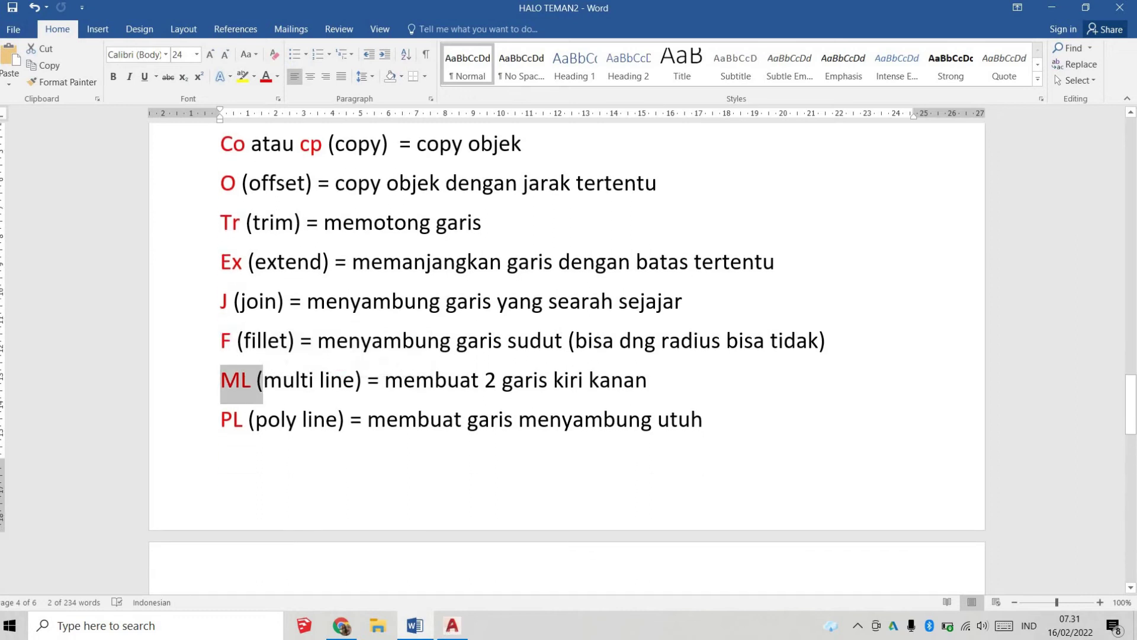
click(452, 625)
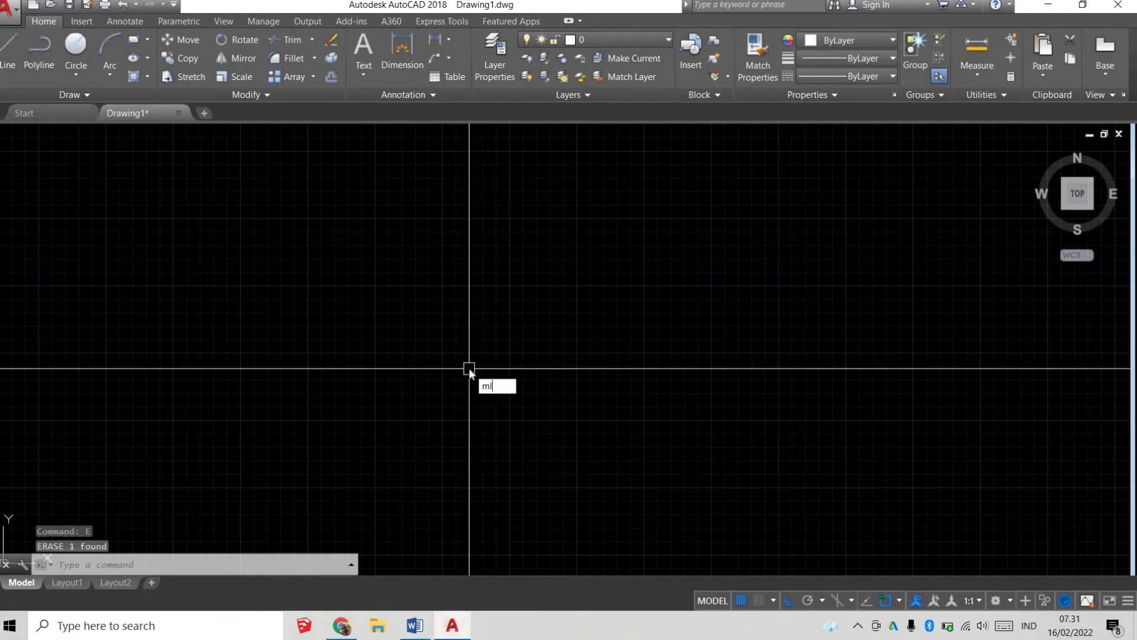
Start a polyline and trace the first vertices of the stepped overlapping-rectangles outline
key(Return)
click(415, 625)
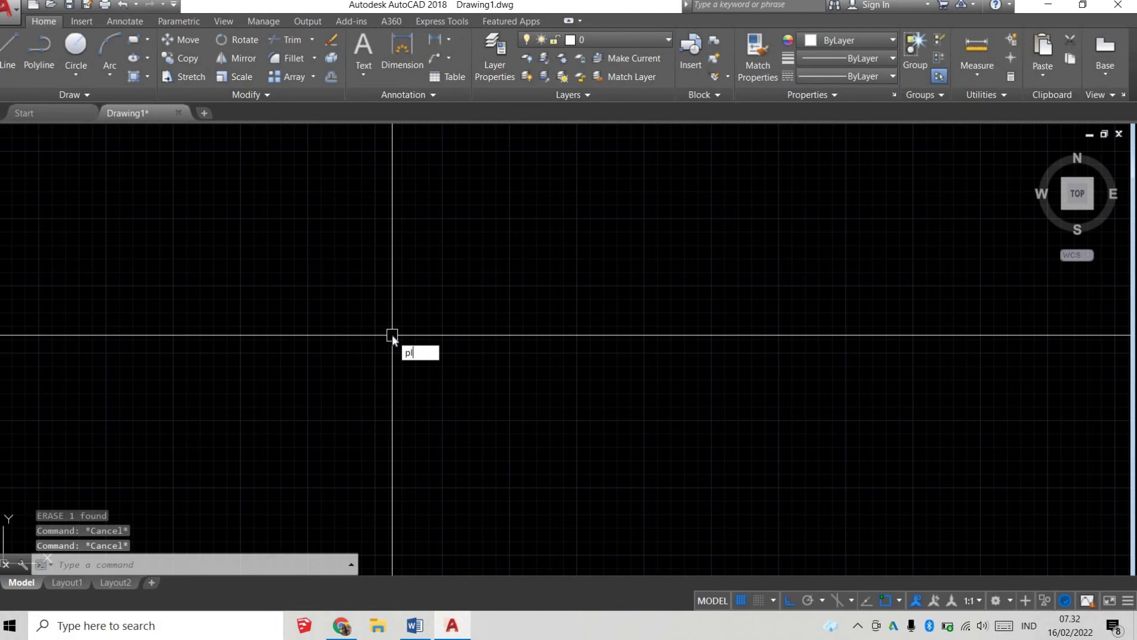
key(Return)
click(170, 323)
click(338, 324)
click(338, 234)
click(501, 234)
click(500, 448)
Finish the stepped polyline and select it to show it is one object
click(289, 448)
click(289, 266)
click(559, 266)
click(559, 390)
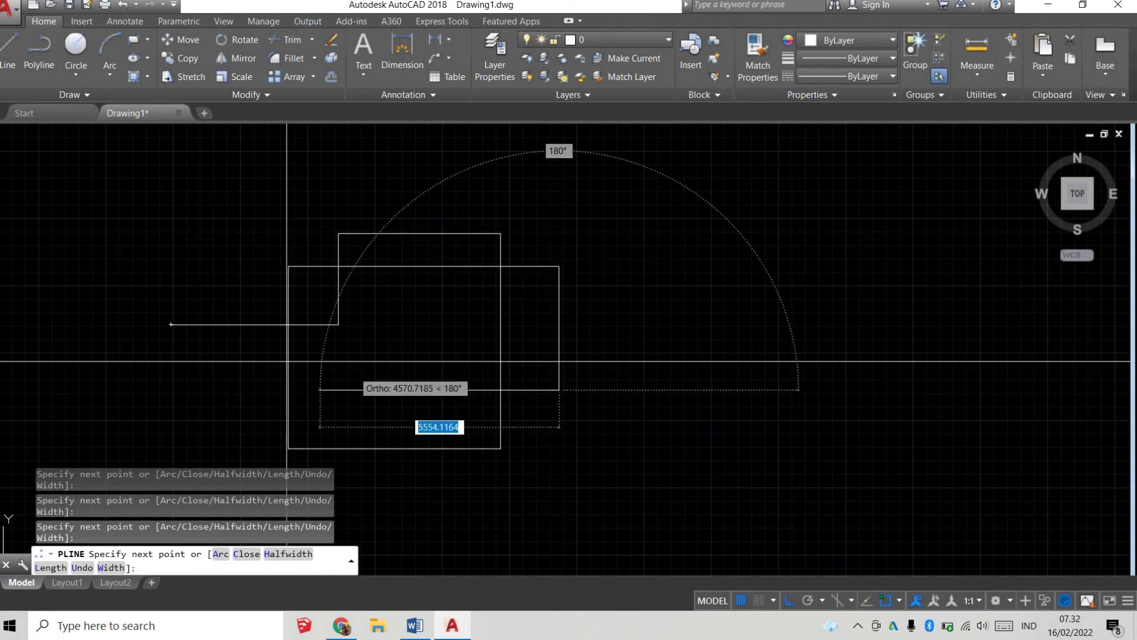
click(205, 390)
key(Return)
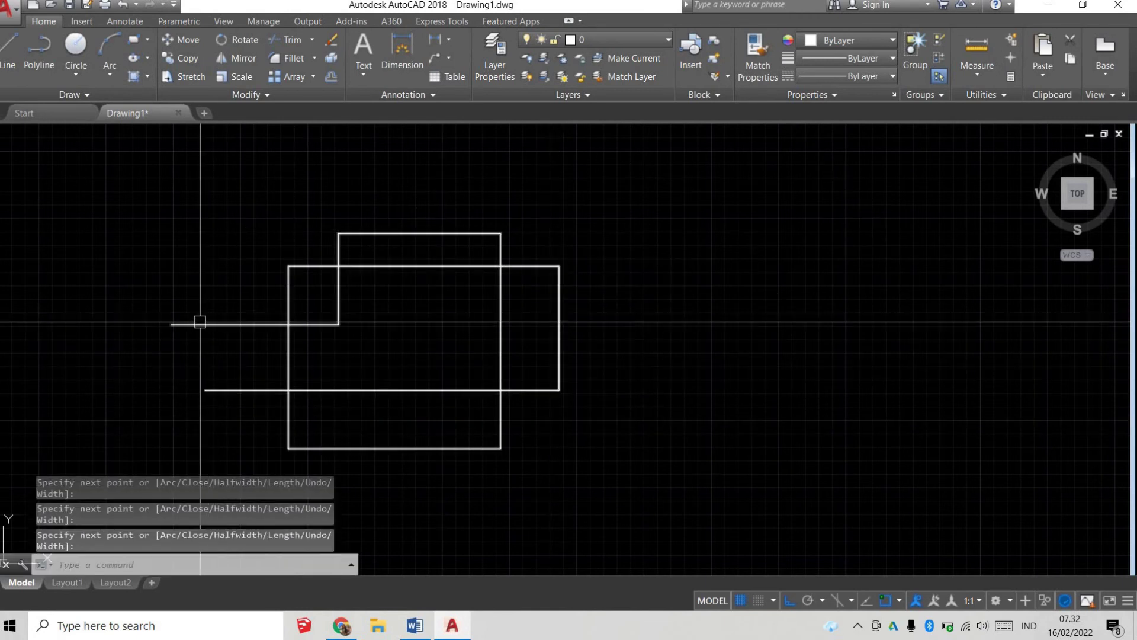
click(200, 323)
key(Escape)
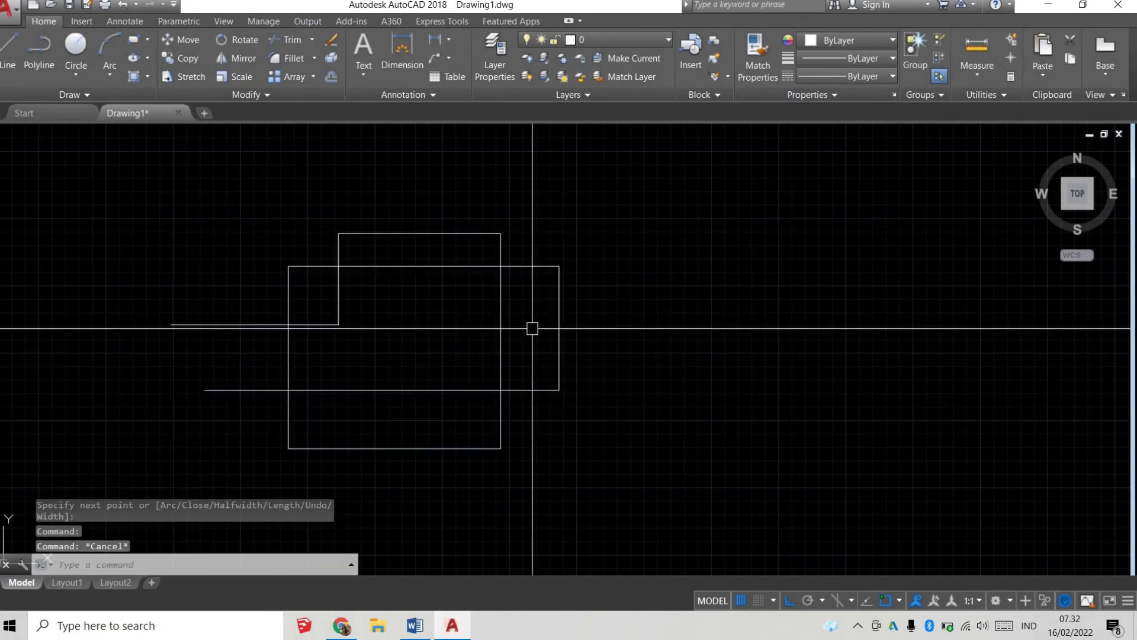
Draw the first segments of a smaller matching figure on the right with LINE
text(l)
key(Return)
click(616, 307)
click(721, 307)
click(720, 237)
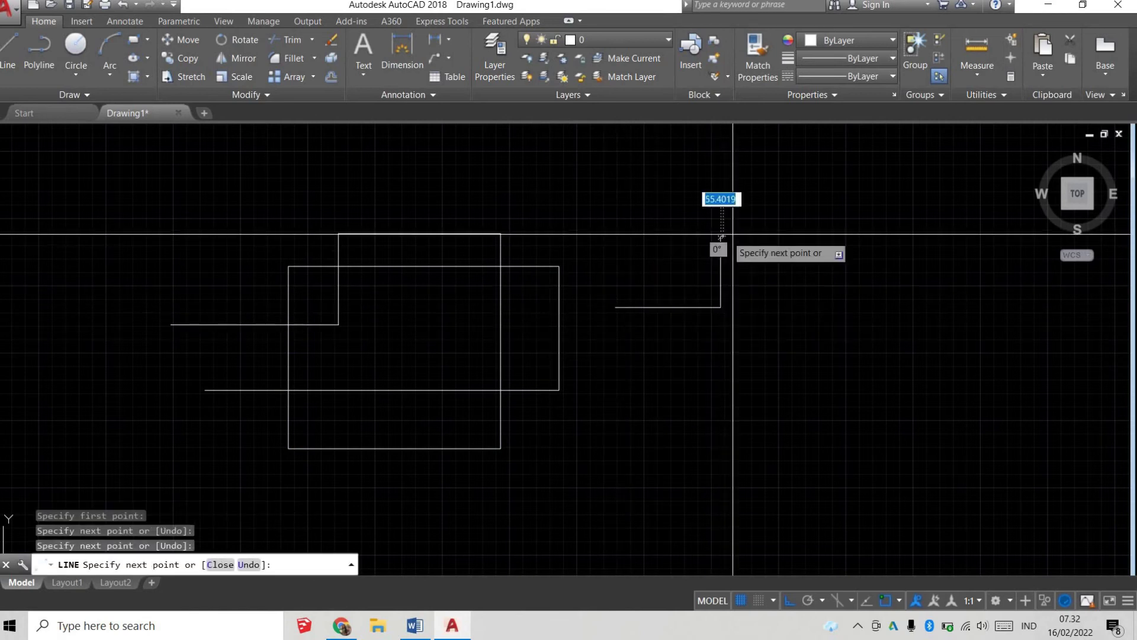
click(807, 236)
click(807, 401)
click(685, 415)
Complete the line figure and select one segment to show the lines are separate
click(685, 275)
click(861, 275)
click(861, 348)
click(666, 364)
key(Return)
click(630, 308)
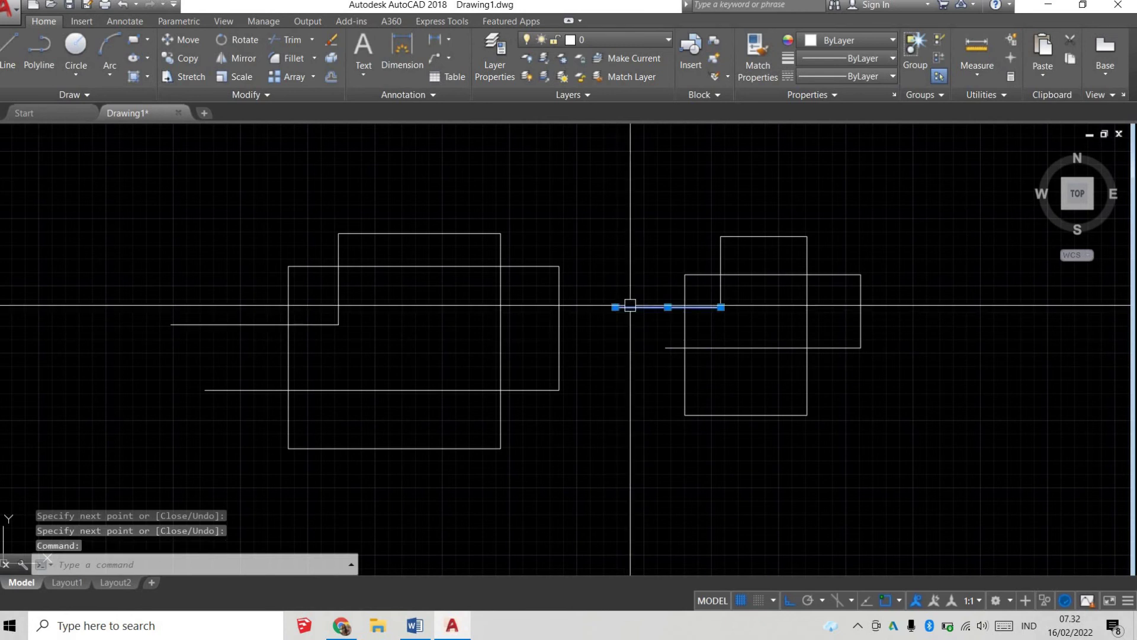
key(Escape)
Crossing-select both stepped figures
click(952, 474)
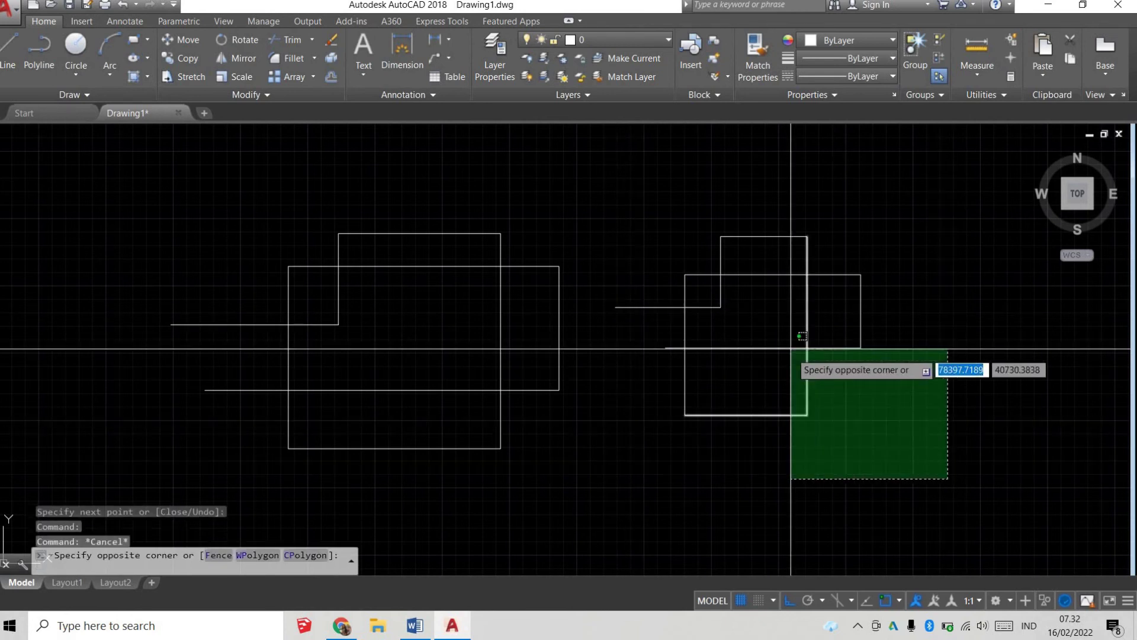
click(363, 401)
scroll(692, 428, down, 2)
key(Escape)
click(879, 482)
click(371, 261)
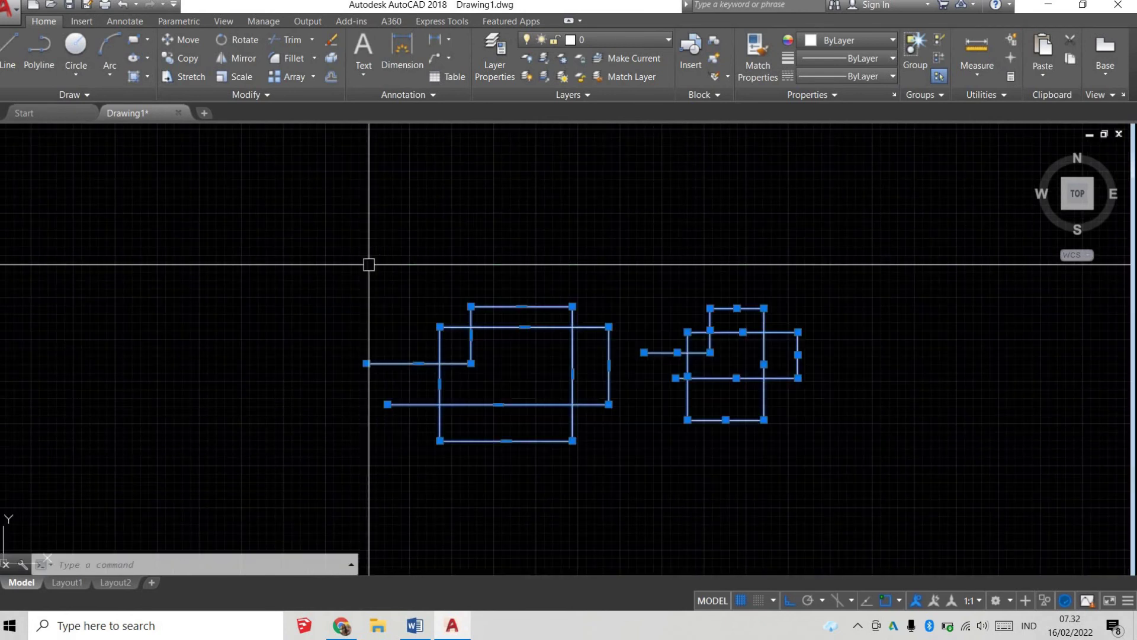
Erase both figures and begin a new polyline with 3000, 1000 and 3000-unit runs
text(e)
key(Return)
key(Return)
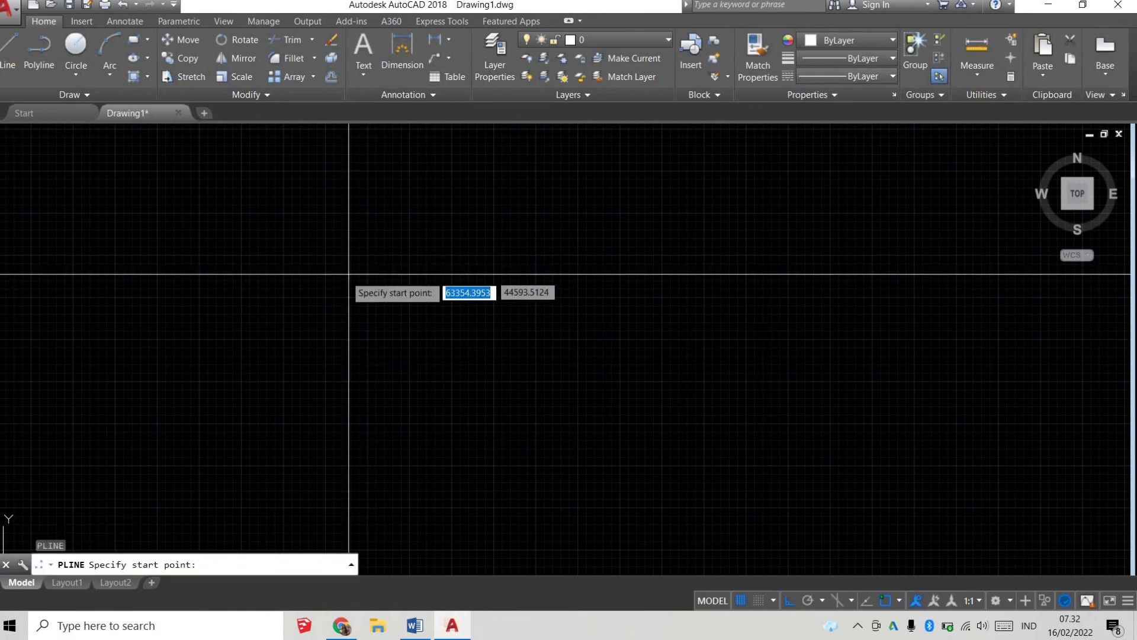
click(301, 282)
text(3000)
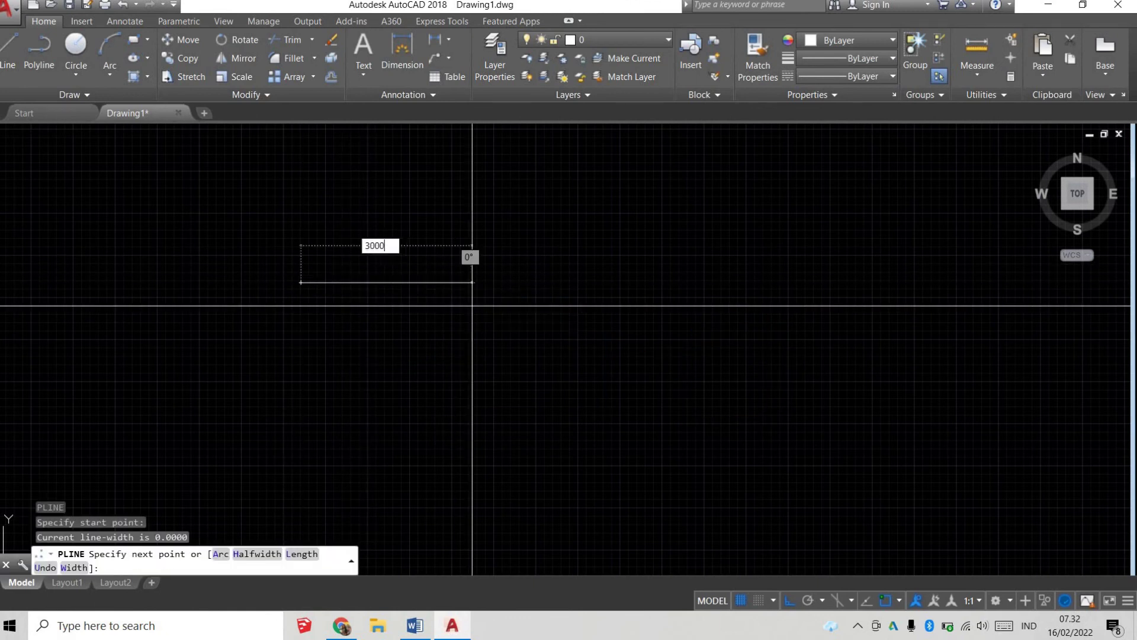
key(Return)
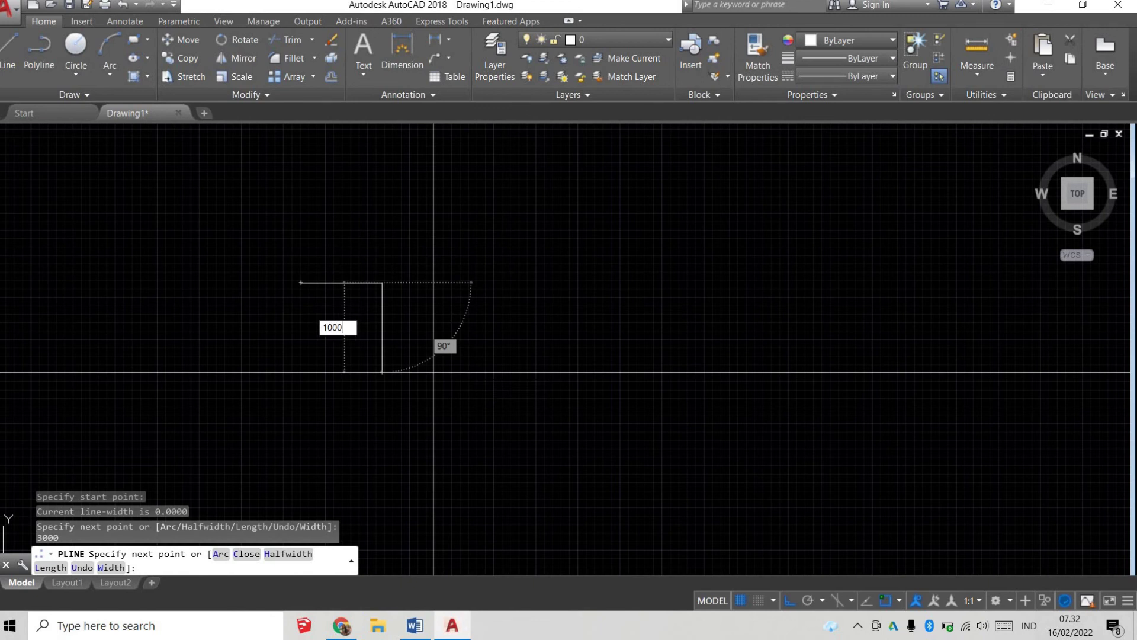
key(Return)
text(3000)
key(Return)
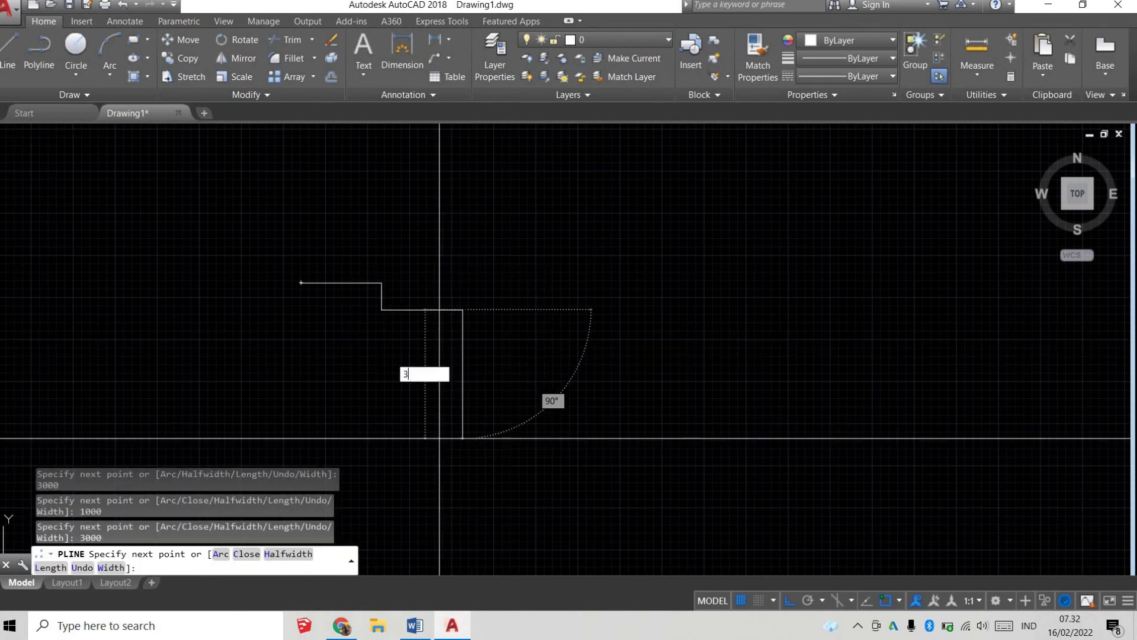
Finish the stepped polyline with another 3000 run and picked vertices, then delete it
key(Return)
click(411, 391)
click(411, 212)
click(317, 212)
click(319, 358)
key(Return)
click(368, 393)
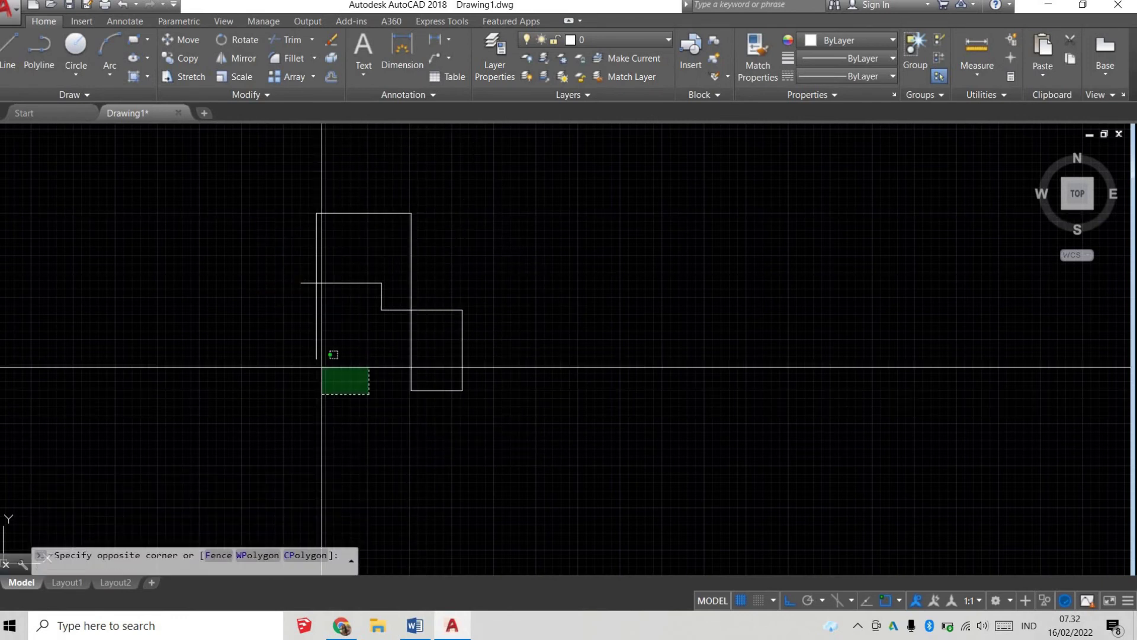
click(224, 328)
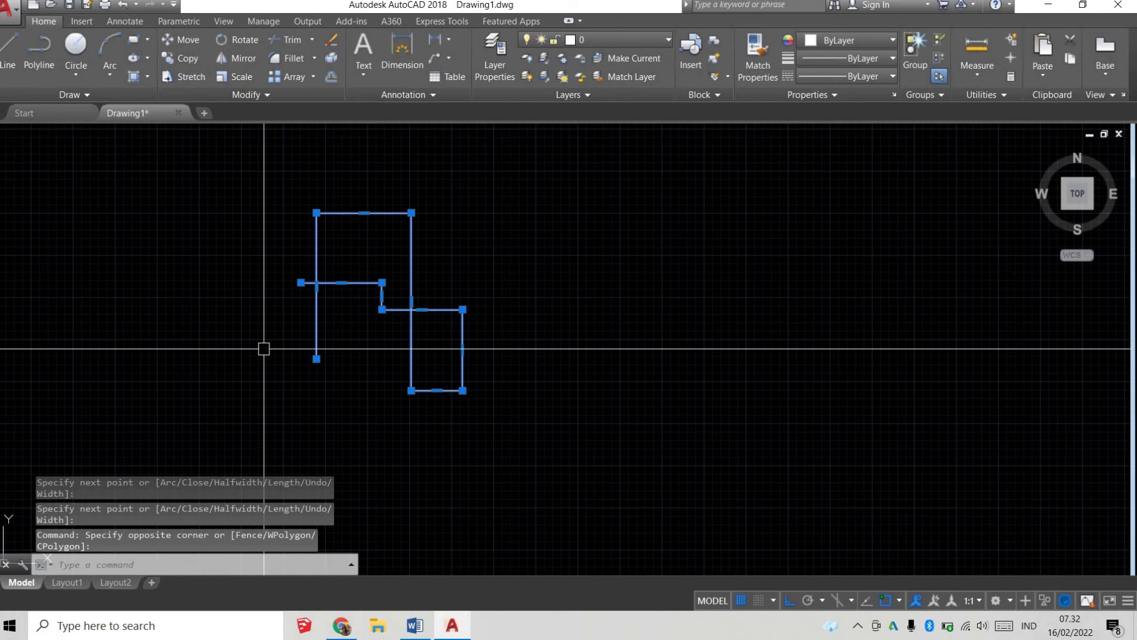
key(Delete)
Scroll through the Word command notes and return to AutoCAD
click(415, 626)
scroll(284, 448, down, 1)
scroll(284, 447, down, 2)
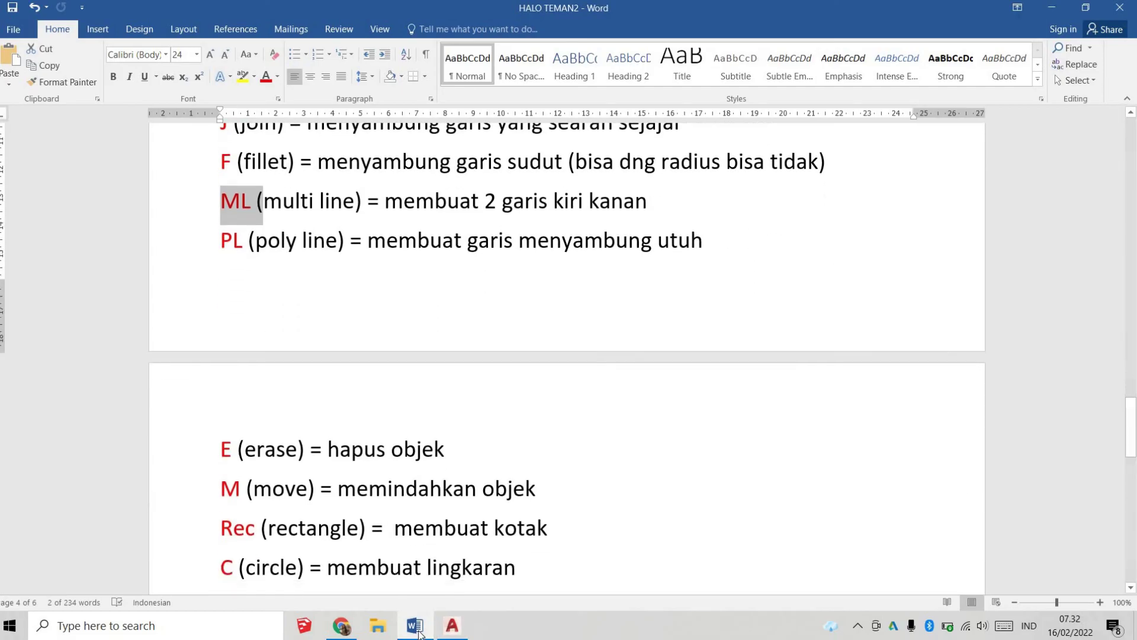
click(452, 625)
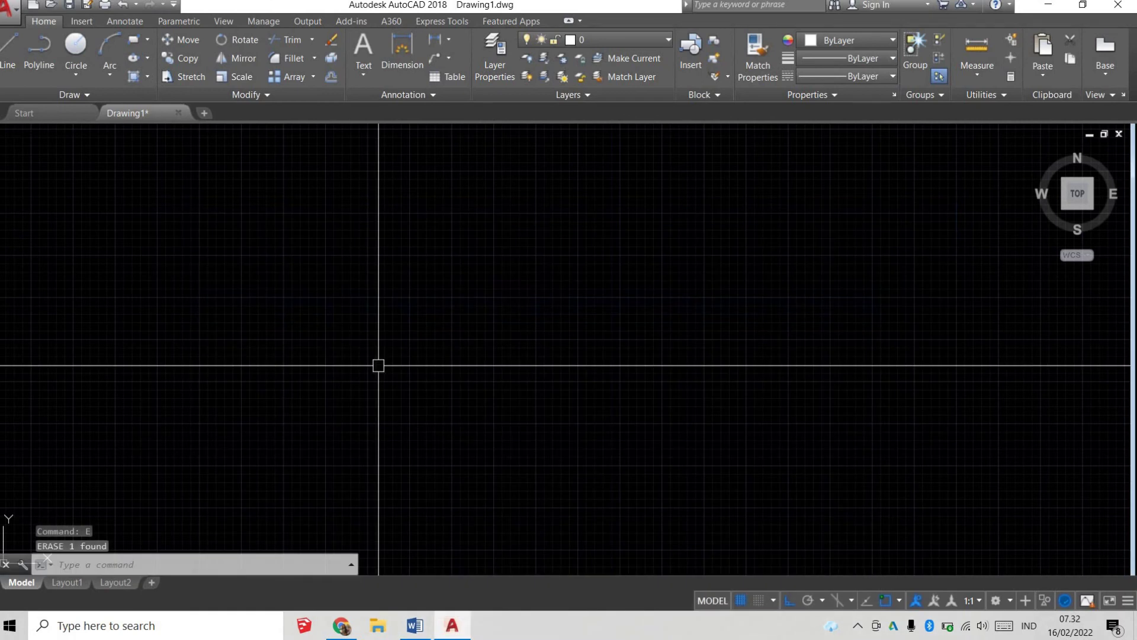
text(rec)
Draw three overlapping rectangles by picking two corners for each
key(Return)
click(325, 294)
click(410, 358)
key(Return)
click(441, 259)
click(490, 312)
key(Return)
scroll(395, 286, up, 2)
click(354, 270)
click(495, 363)
key(Return)
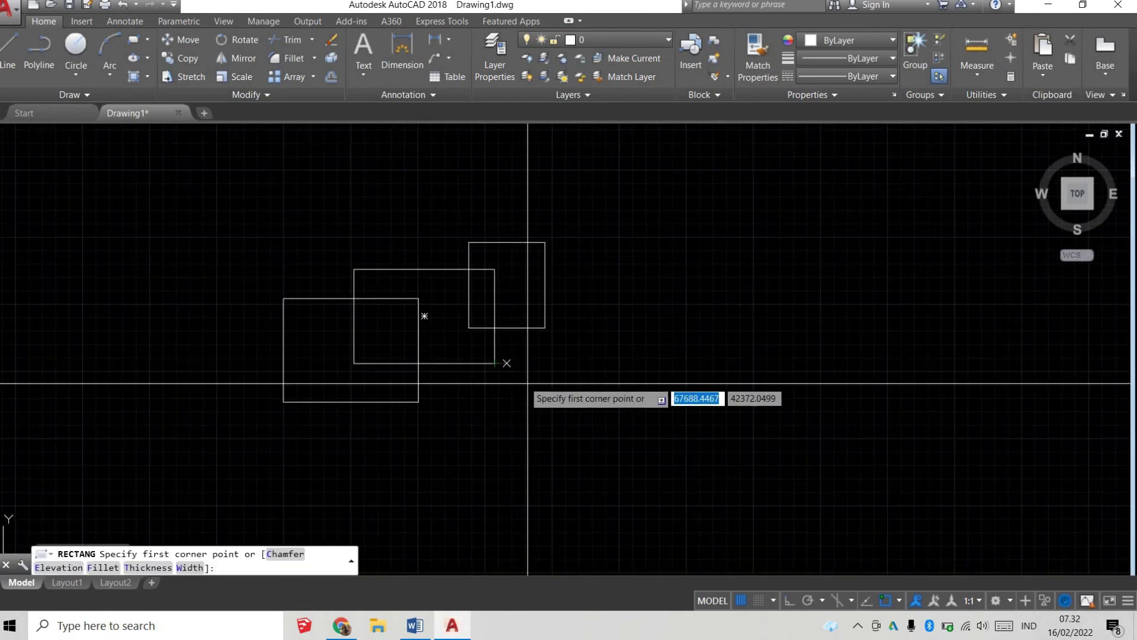
key(Escape)
Erase the three rectangles with E, then undo to restore them
text(e)
key(Return)
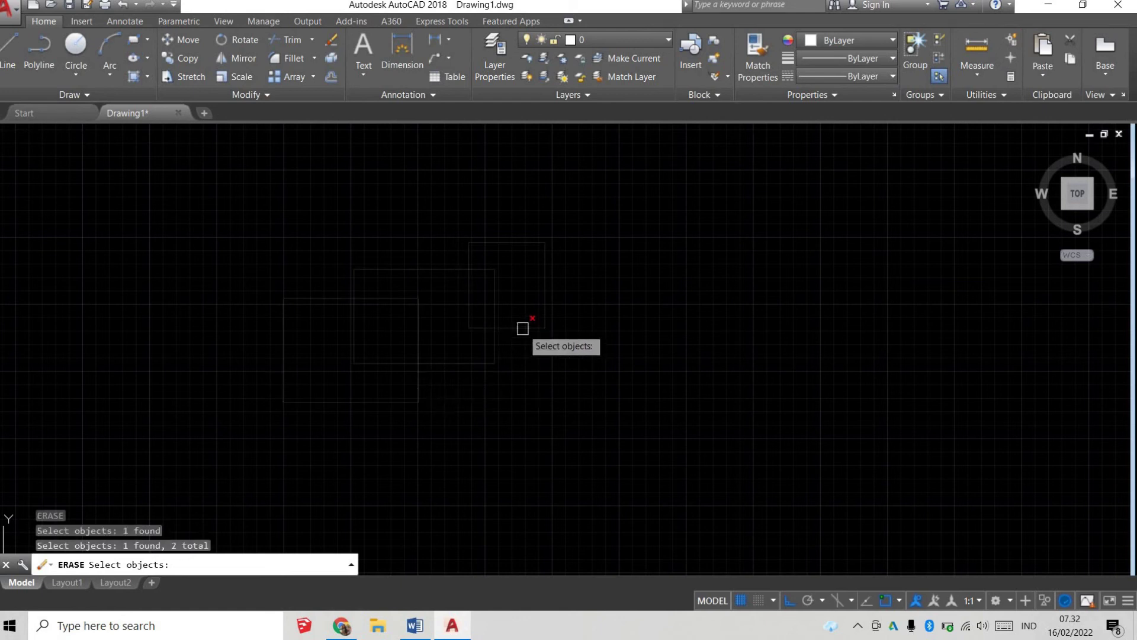
key(Return)
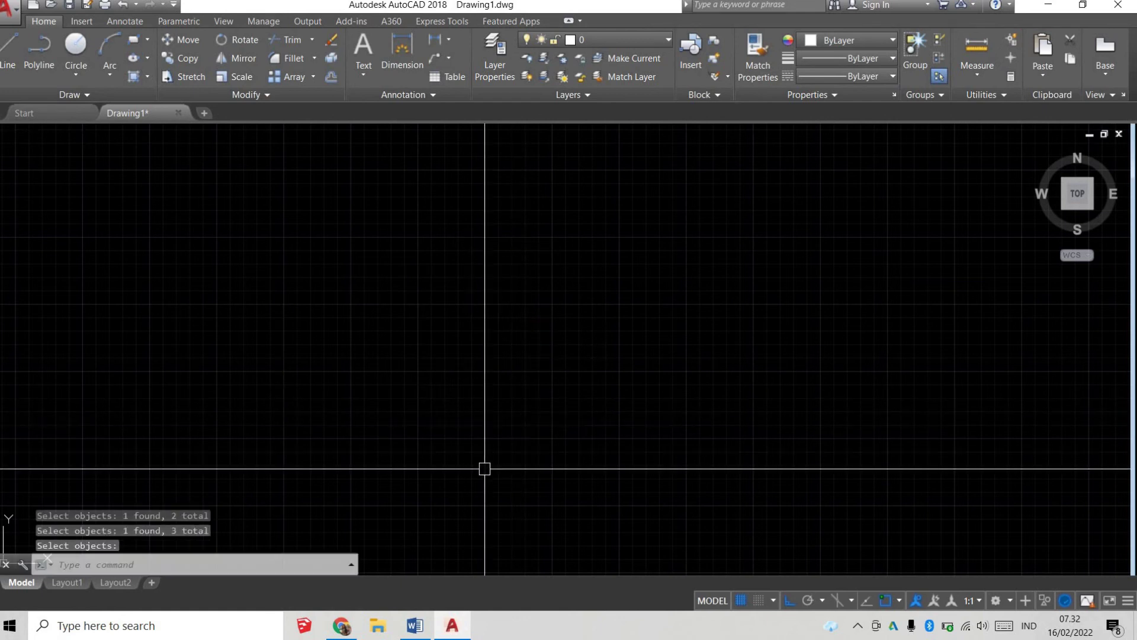
text(u)
key(Return)
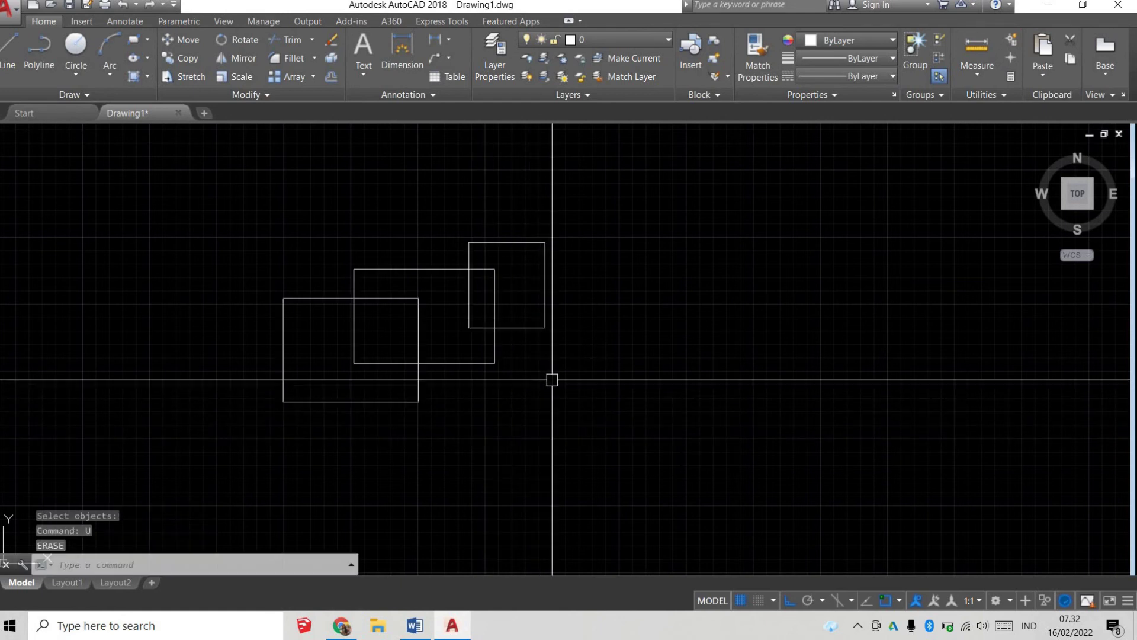
Erase the top-right, middle and lower-left rectangles one at a time
click(551, 378)
click(516, 315)
text(e)
key(Return)
click(495, 323)
click(464, 353)
key(Return)
click(467, 432)
click(383, 365)
key(Return)
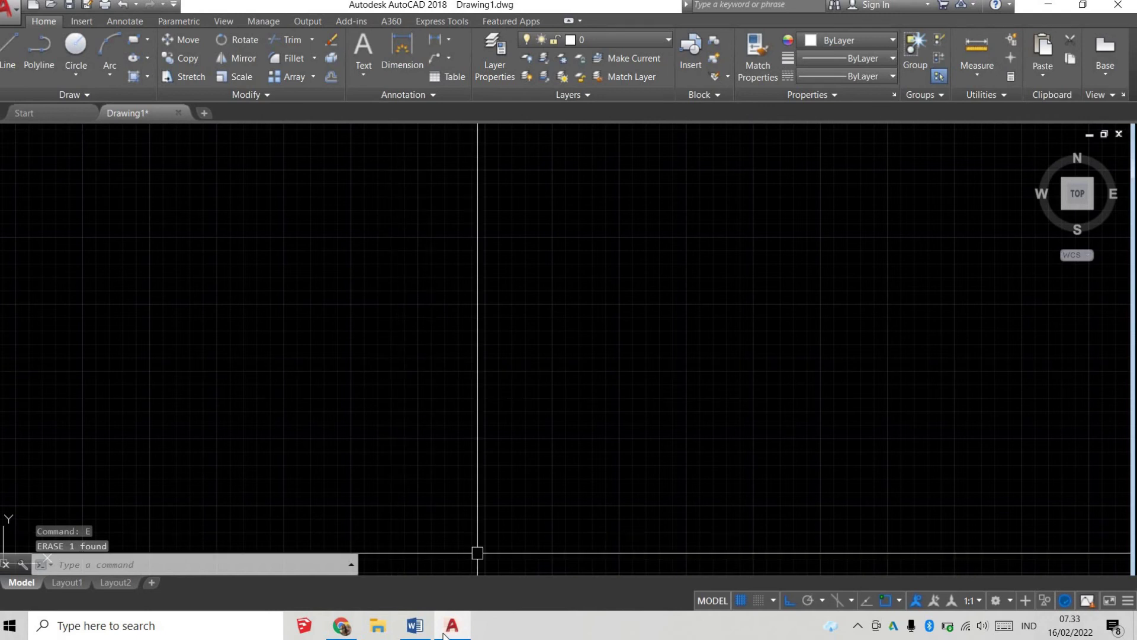
Check the Word command notes, then return to AutoCAD
click(453, 625)
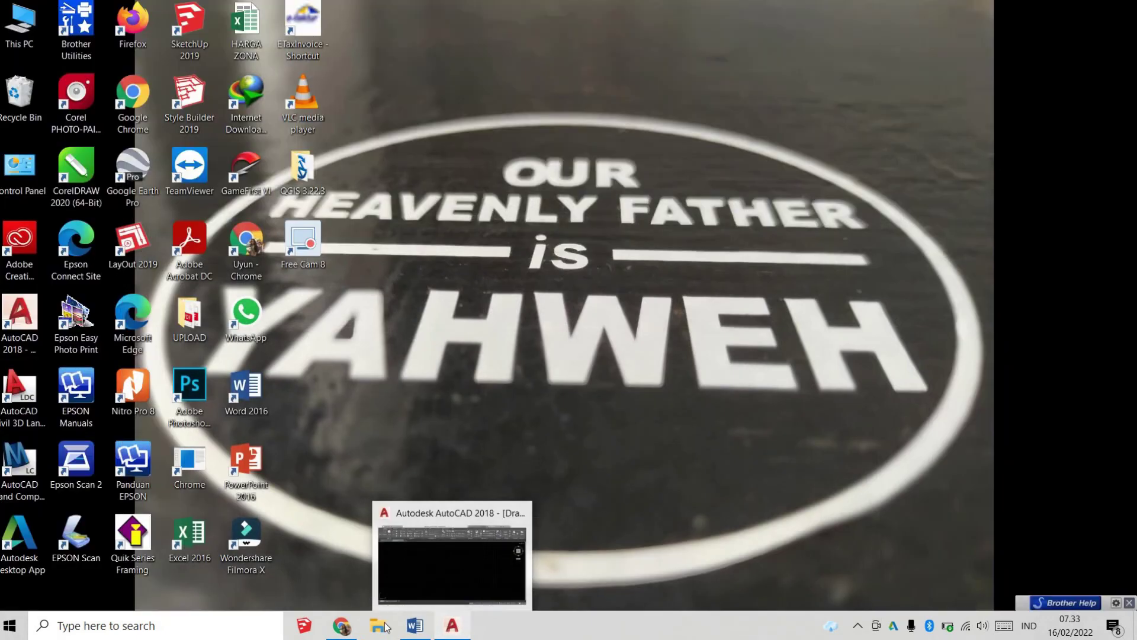
click(415, 629)
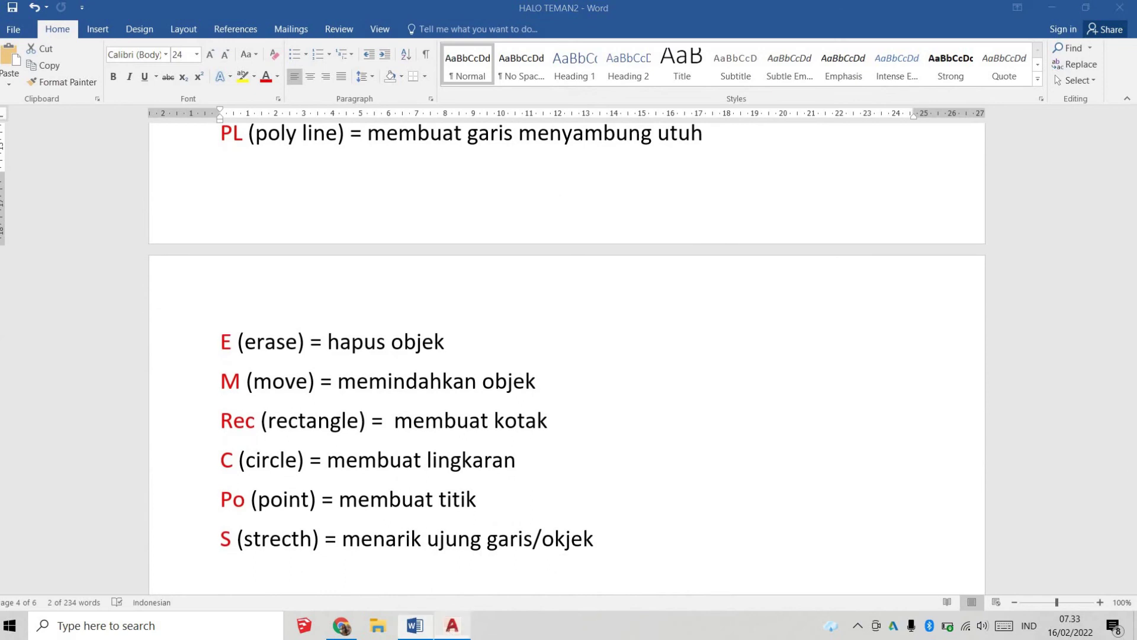
click(452, 626)
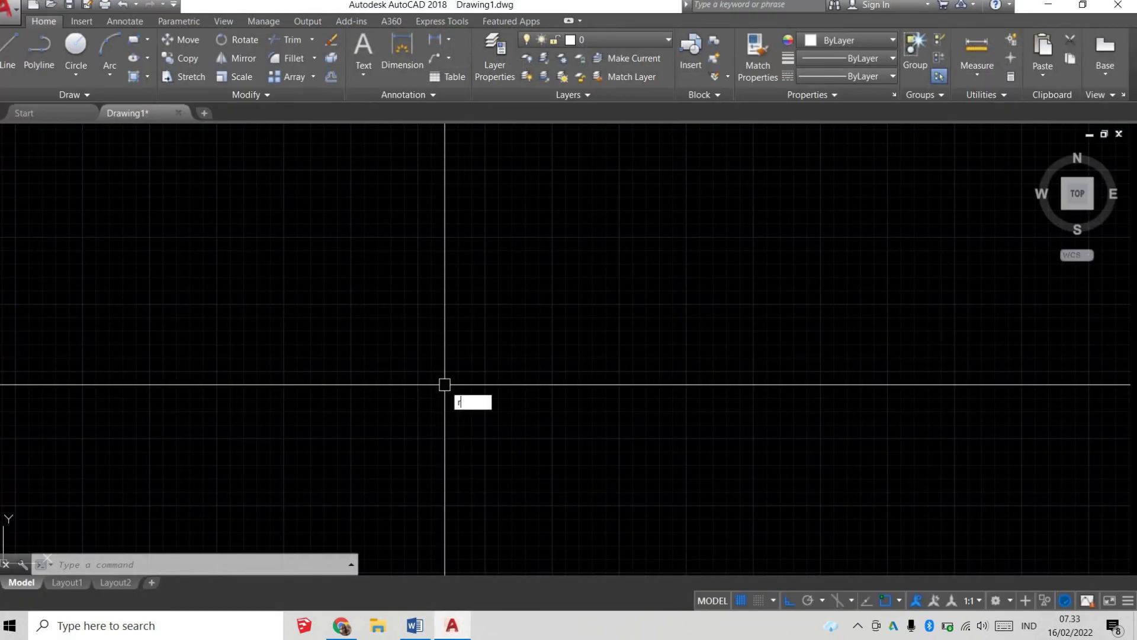
Draw a new rectangle with the rectangle command
text(ec)
key(Return)
click(320, 284)
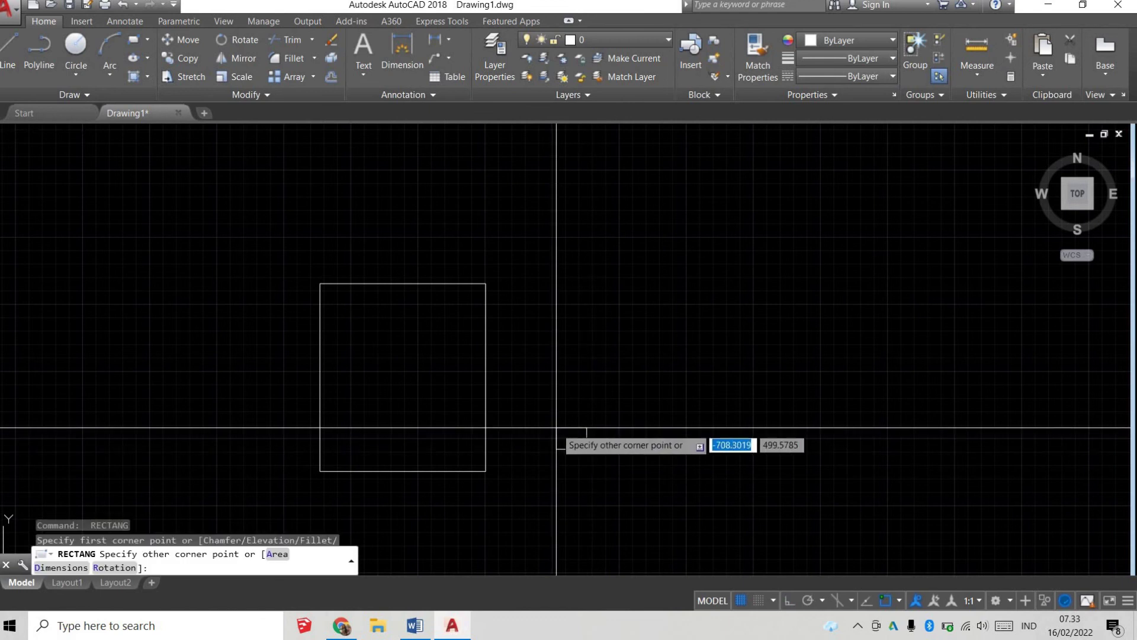
key(Escape)
key(Escape)
Window-select the rectangle and move it further to the right
click(609, 445)
click(402, 341)
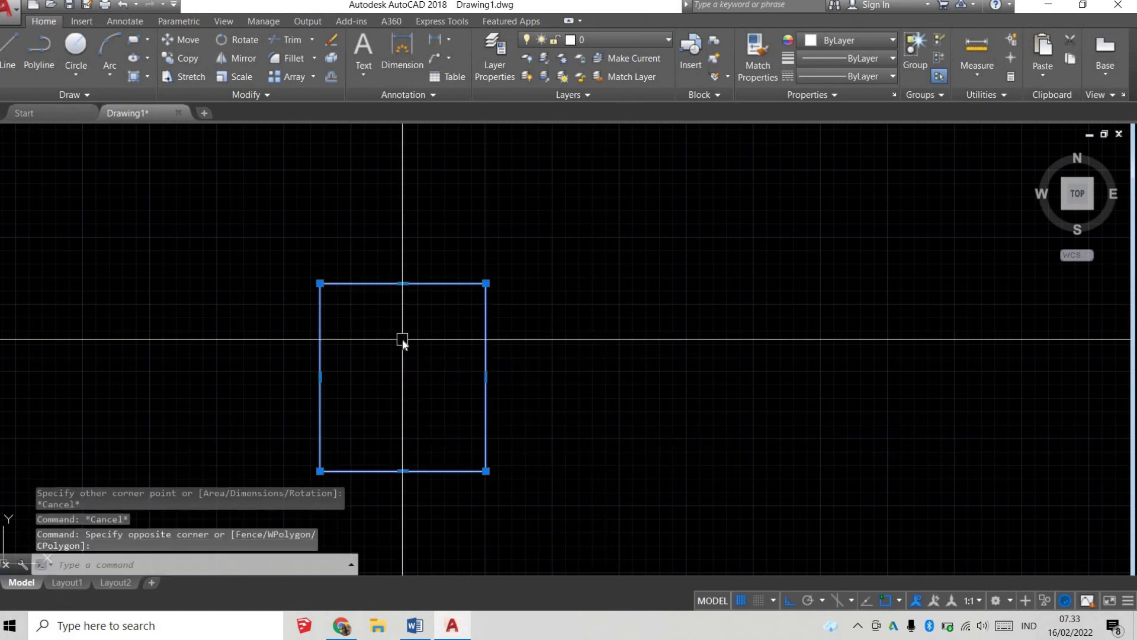
text(m)
key(Return)
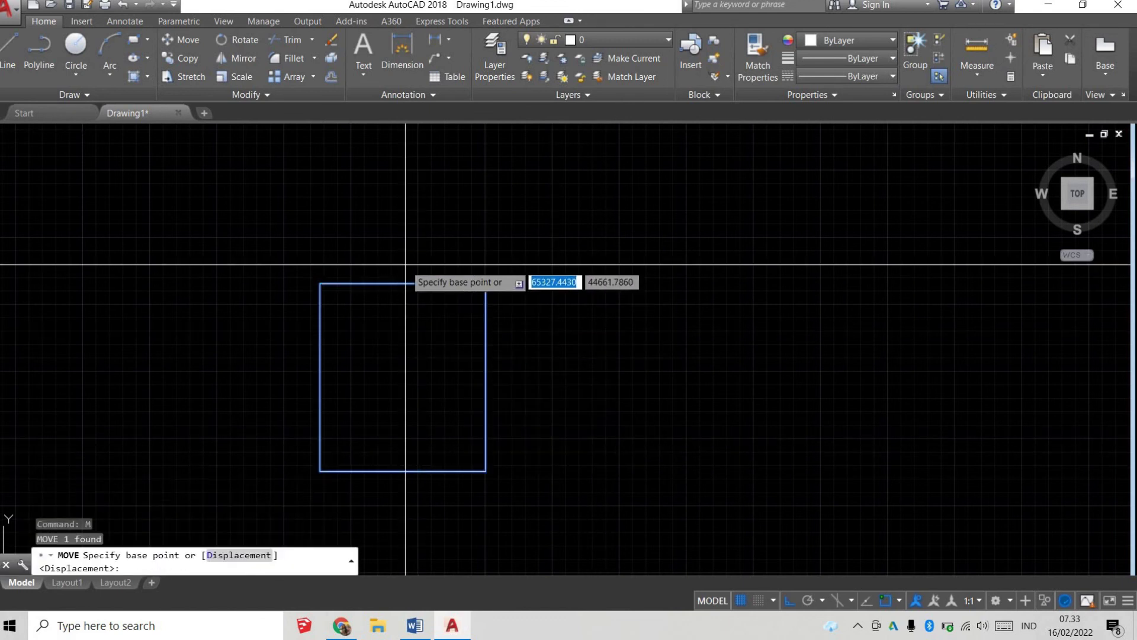
click(406, 265)
click(792, 266)
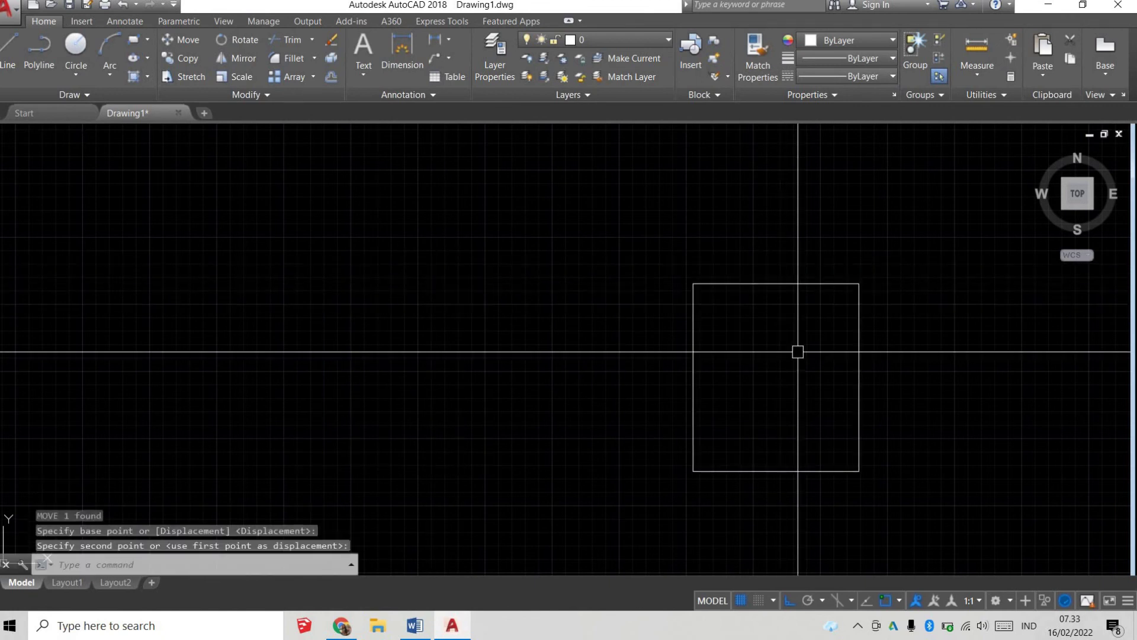
Check the Word command notes, then window-select the rectangle and erase it
key(alt+Tab)
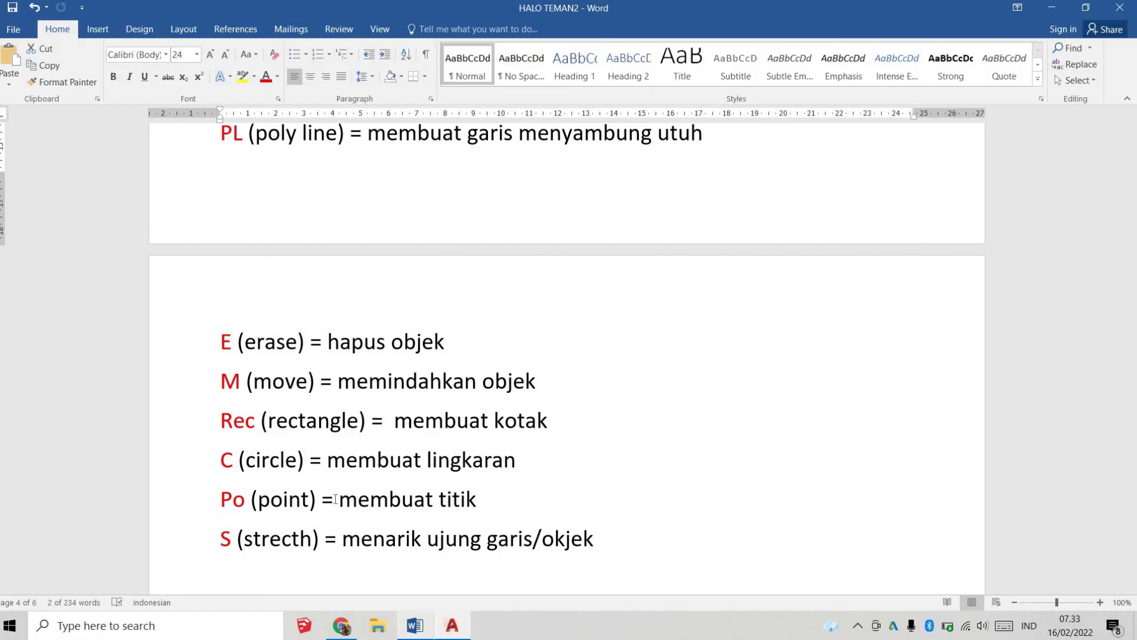
scroll(258, 405, down, 2)
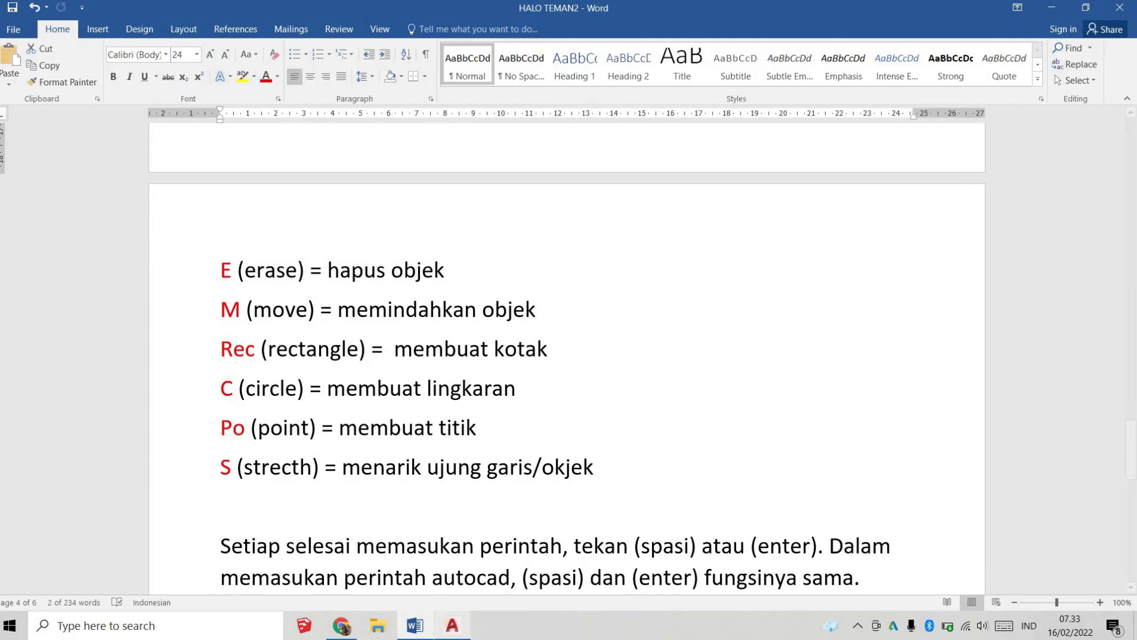
key(alt+Tab)
click(884, 452)
click(657, 277)
text(e)
key(Return)
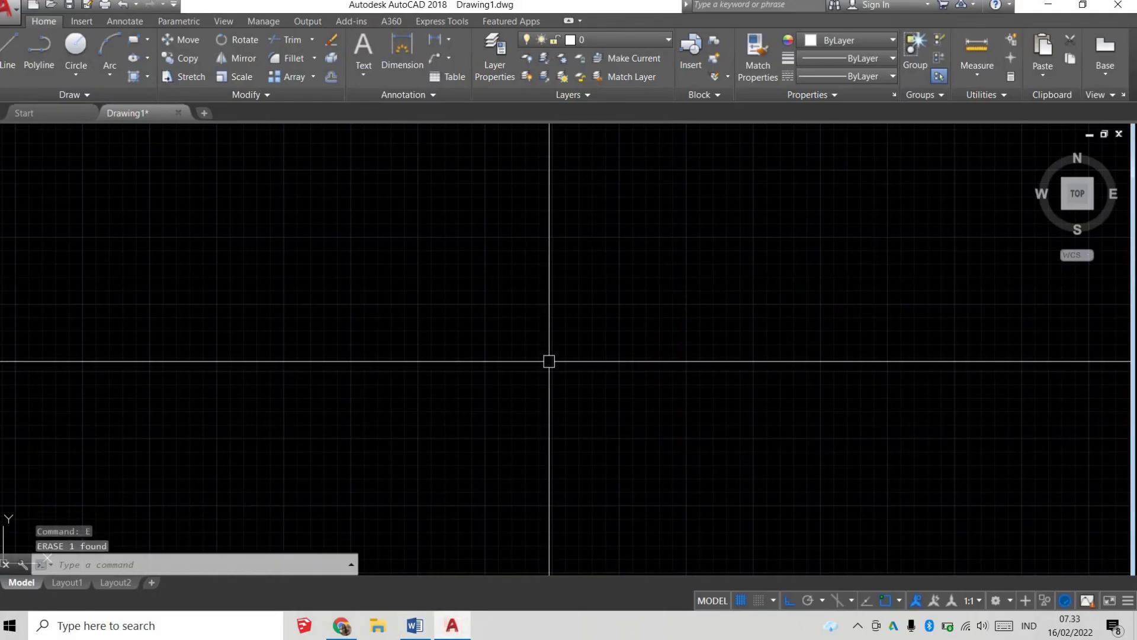
Draw a circle with radius 1500
key(Return)
click(387, 333)
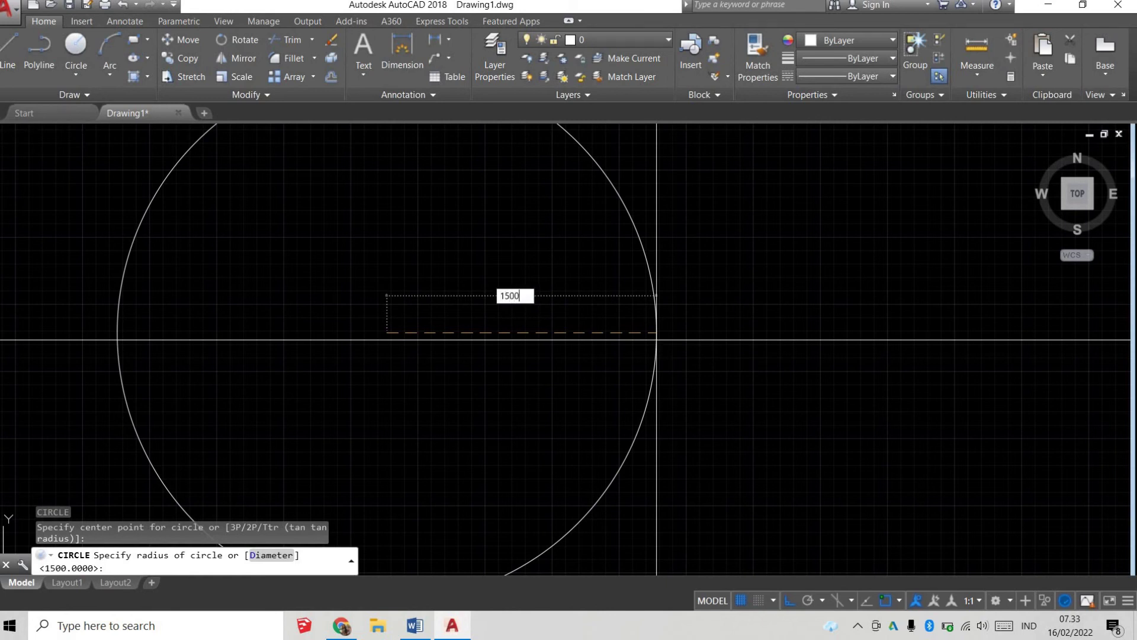
key(Return)
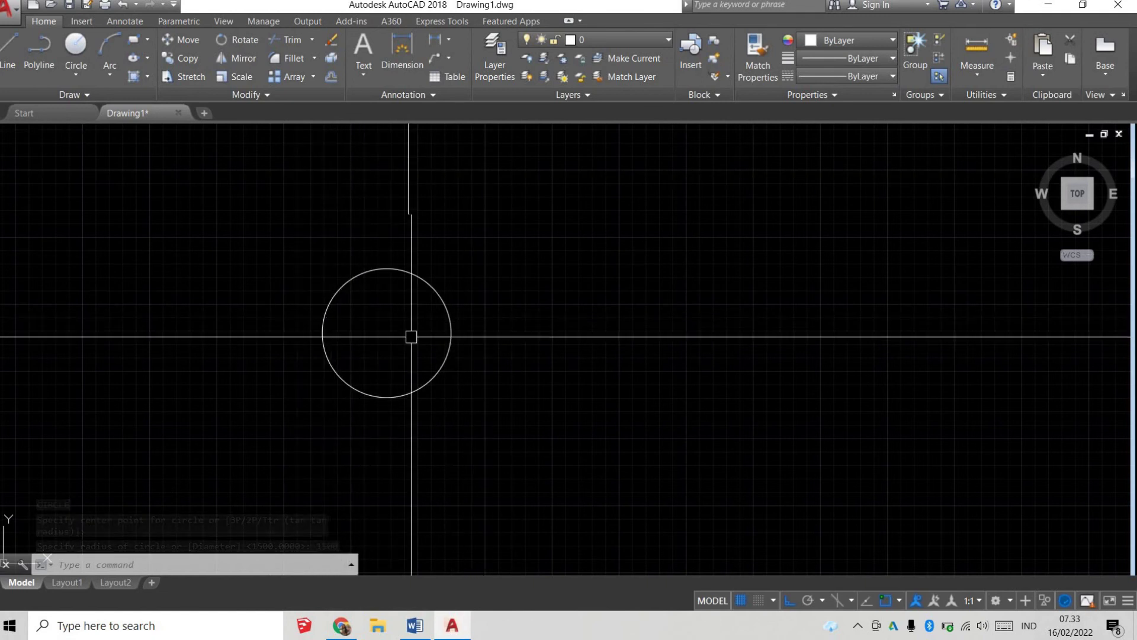
Glance at the Word notes, then window-select the circle
key(alt+Tab)
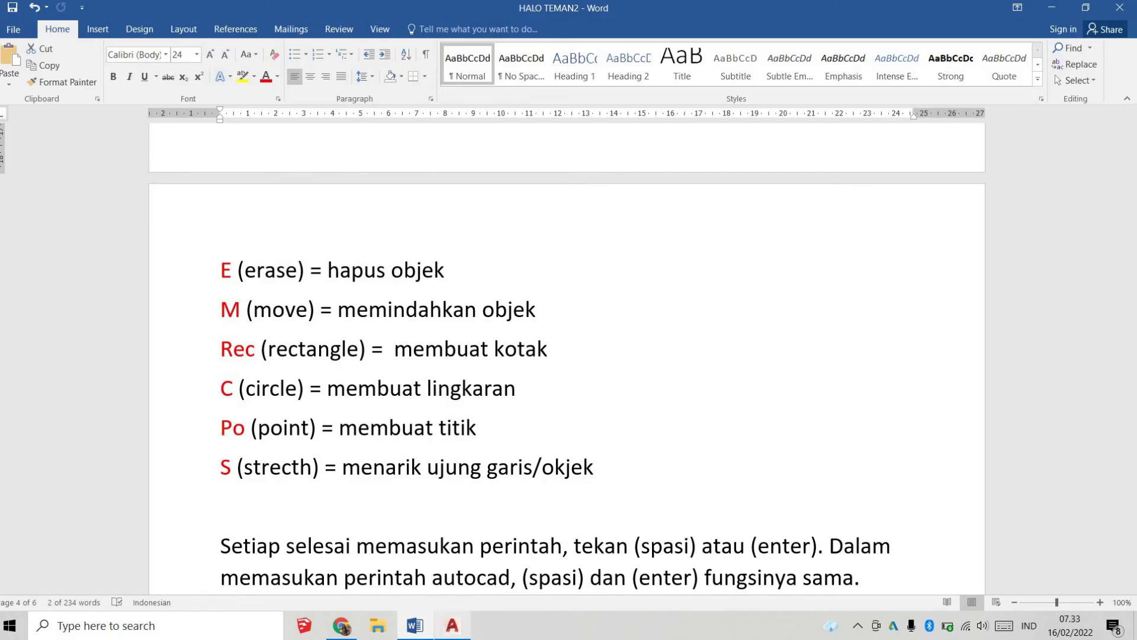
key(alt+Tab)
click(538, 355)
click(389, 272)
Erase the circle and place three point objects in the drawing
text(E)
key(Return)
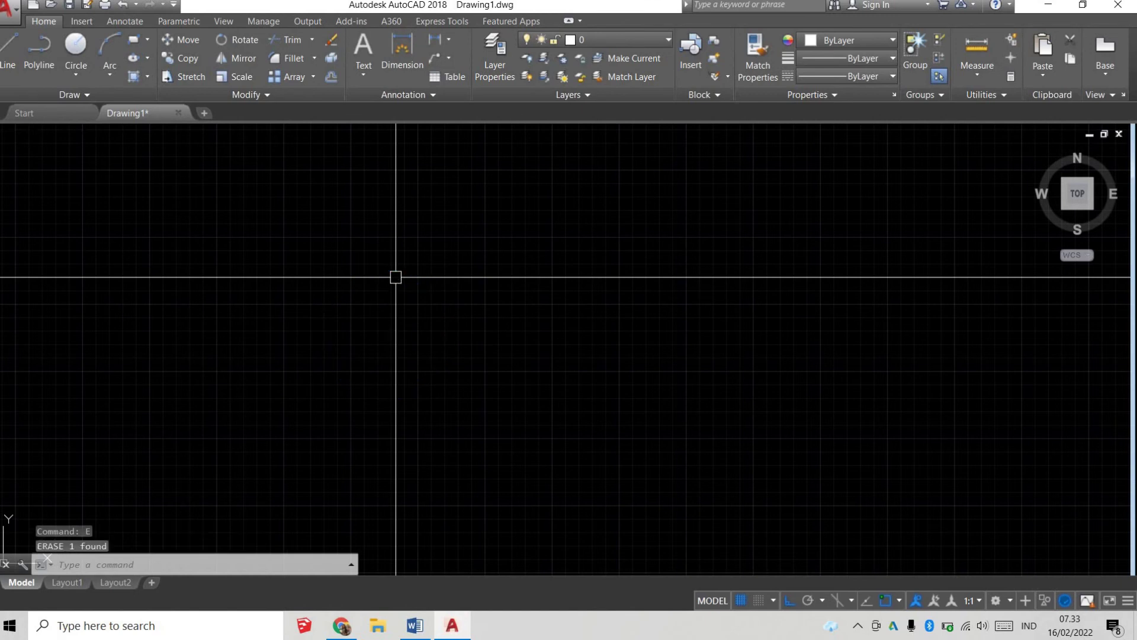
key(Return)
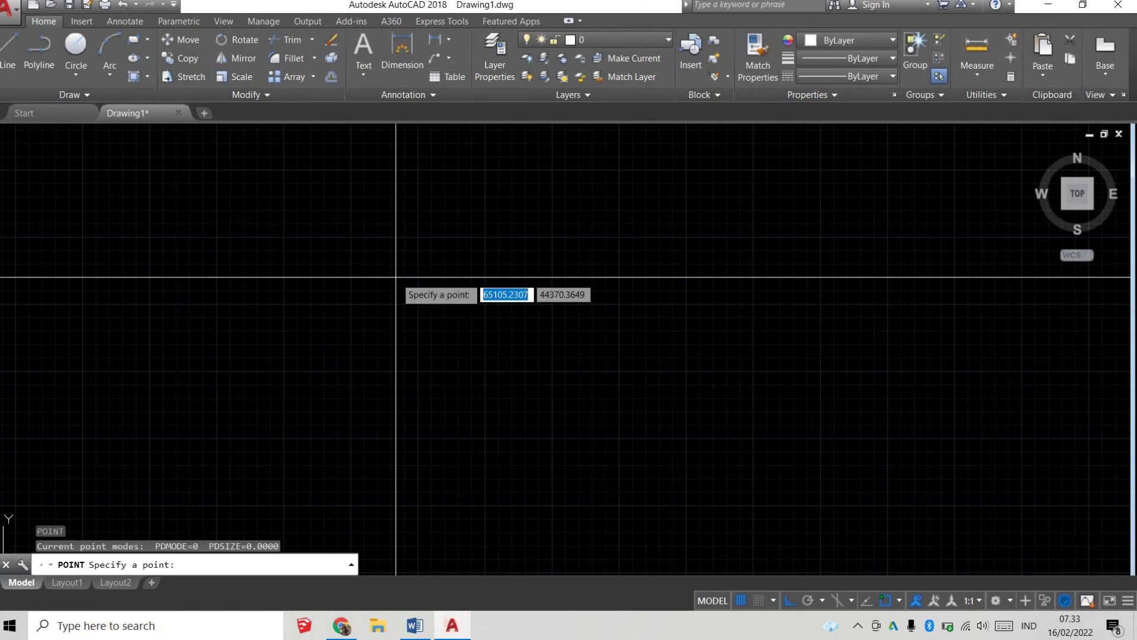
click(396, 277)
key(Return)
click(463, 289)
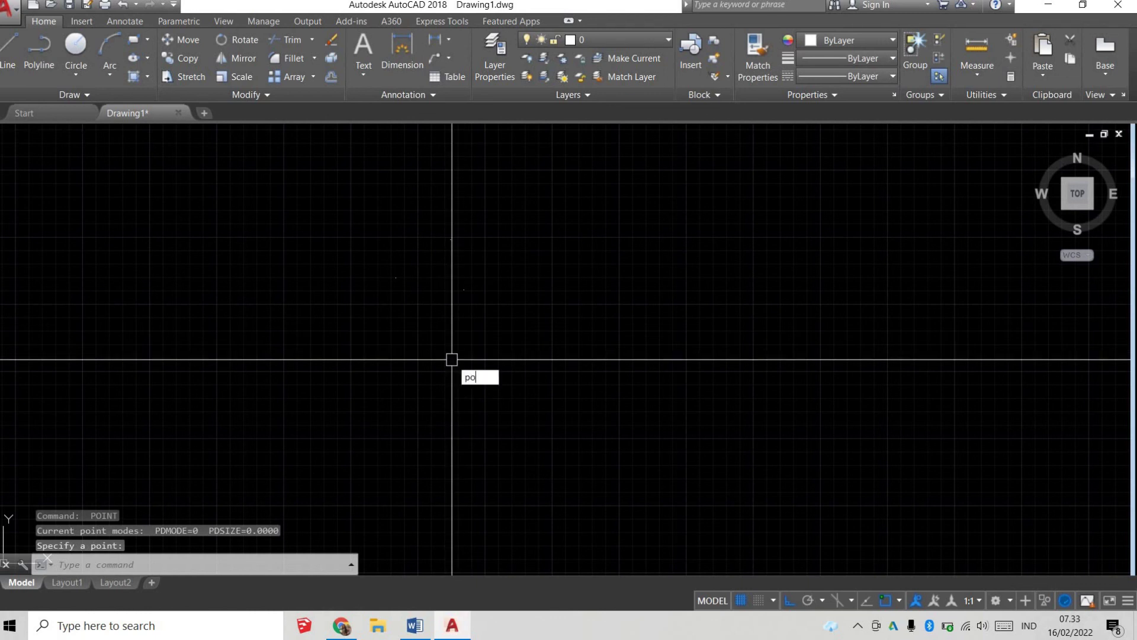
key(Return)
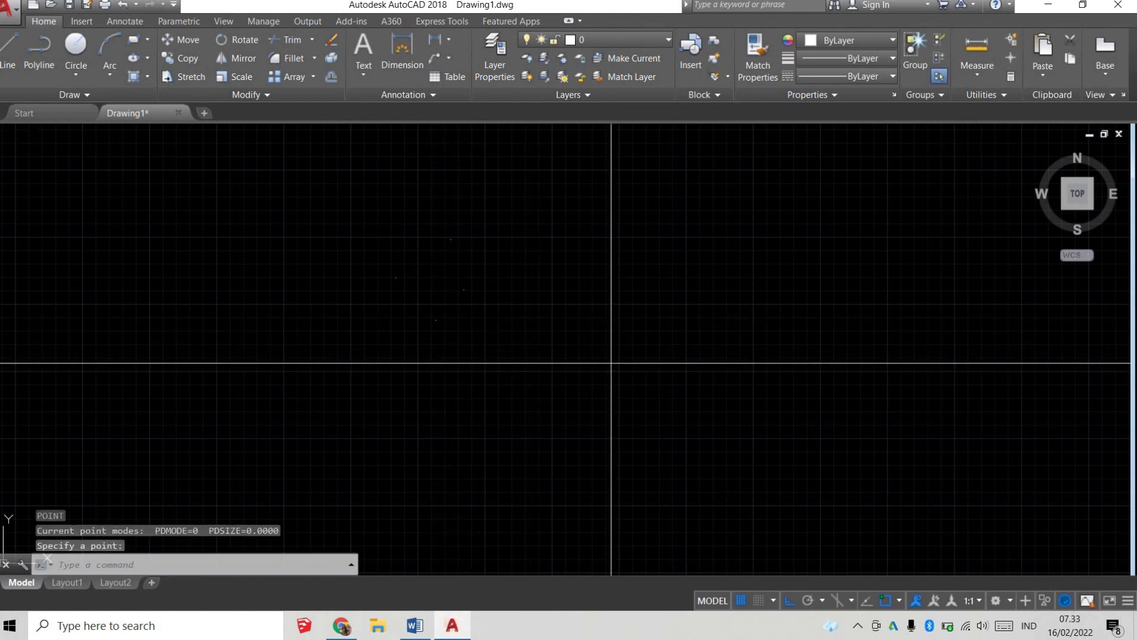
click(508, 270)
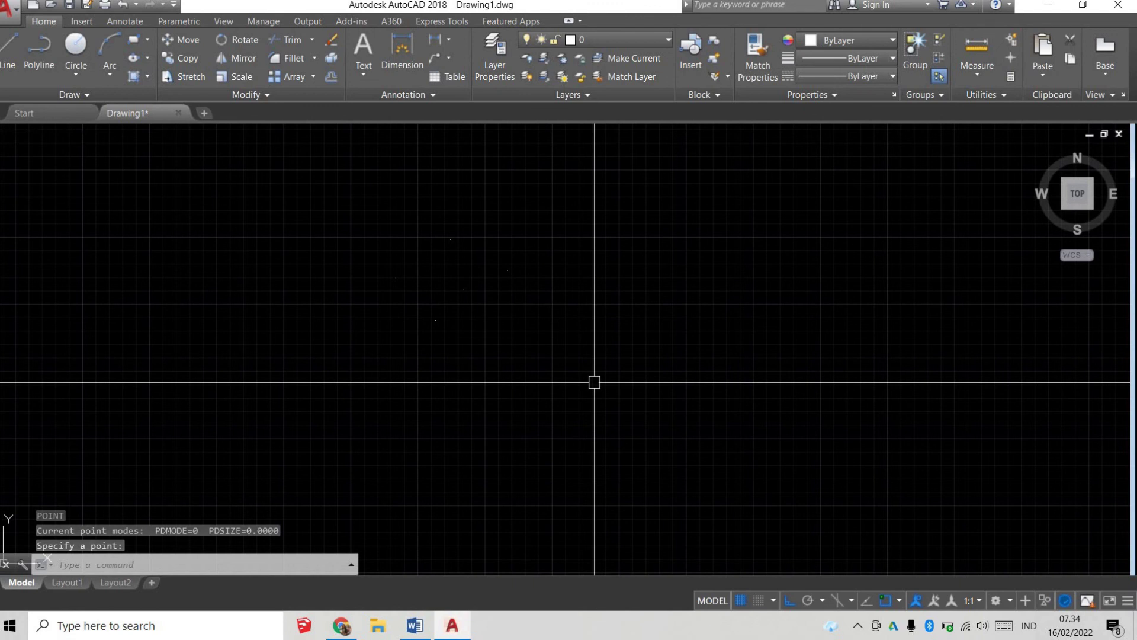
Window-select all the points and erase them
click(594, 382)
click(360, 214)
text(e)
key(Return)
key(Return)
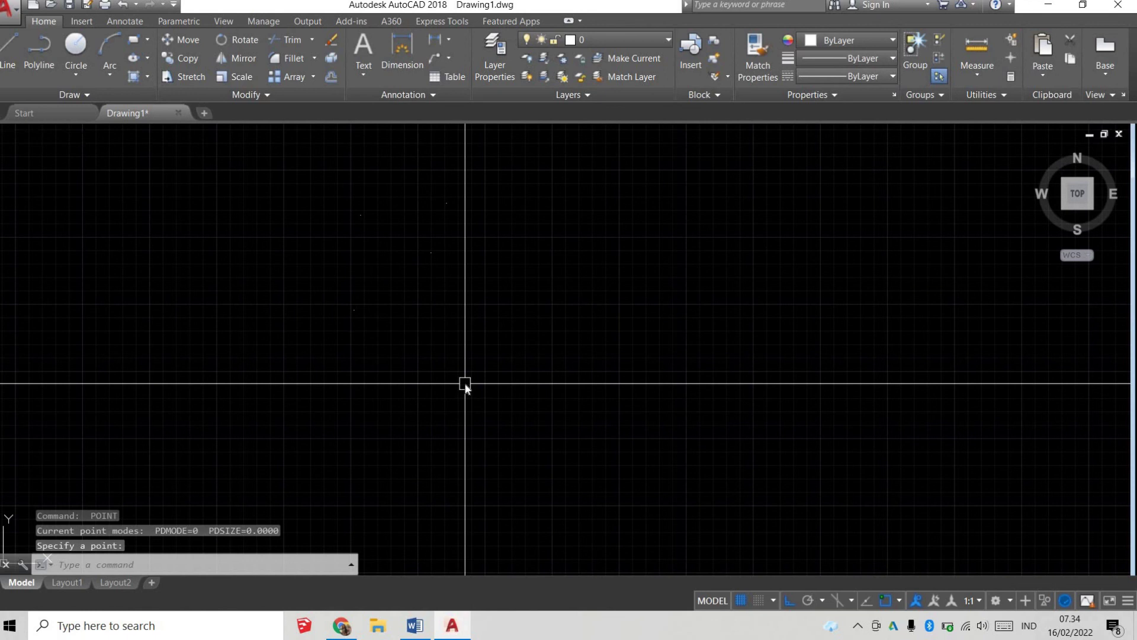
Draw three horizontal practice lines
key(Return)
click(429, 303)
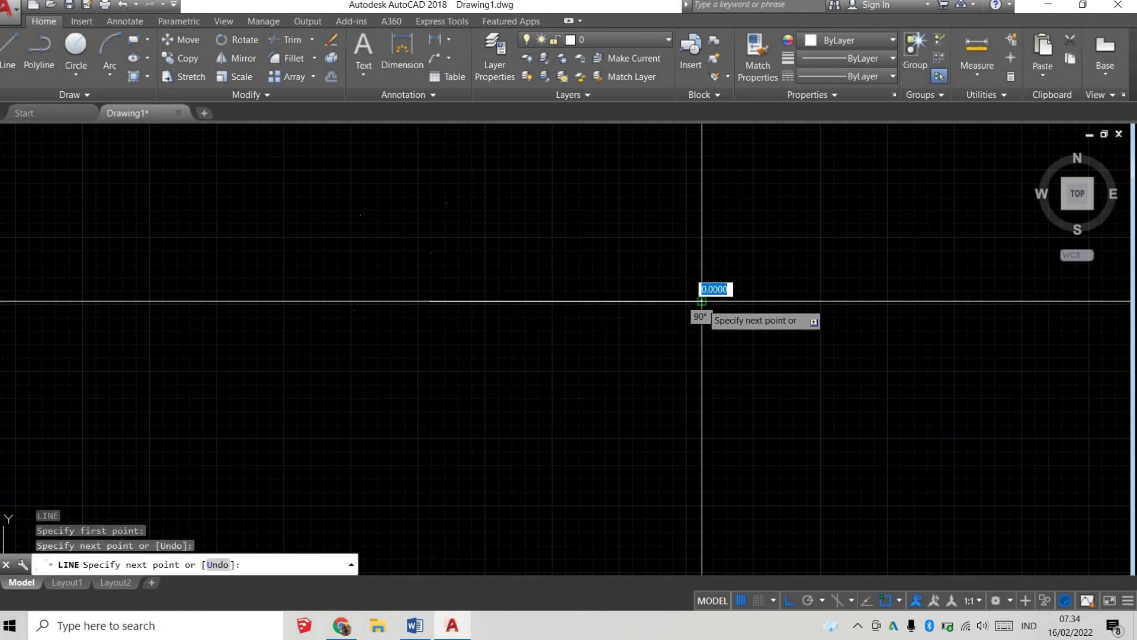
click(702, 303)
key(Return)
key(Return)
click(490, 367)
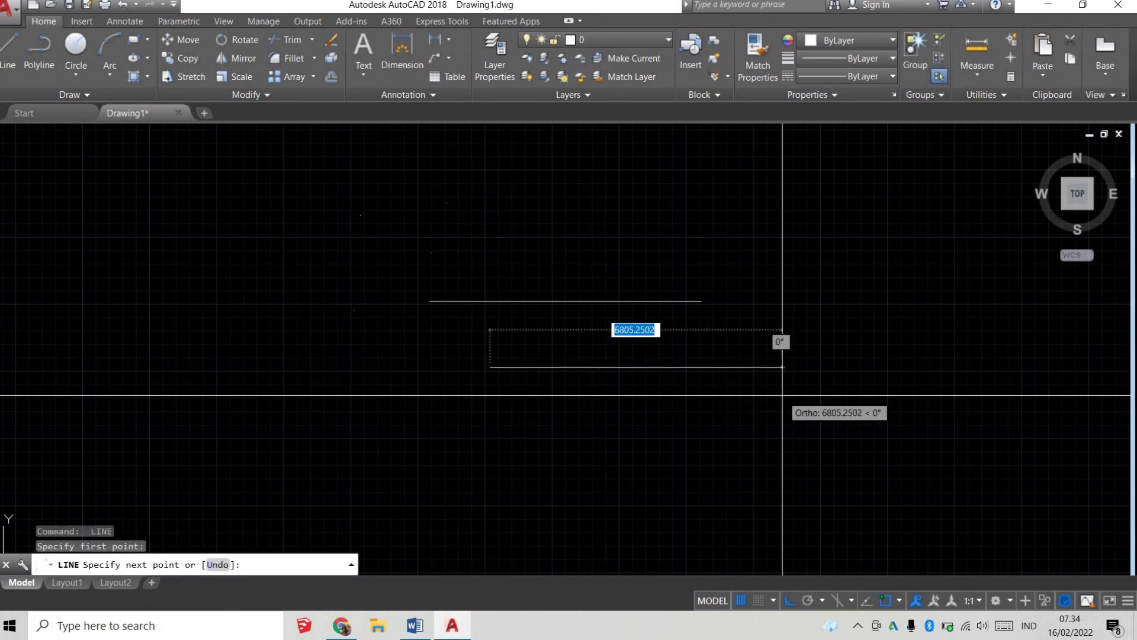
click(782, 367)
key(Return)
click(494, 329)
click(652, 326)
key(Return)
Window-select the three lines and delete them, then check the Word notes
click(697, 453)
click(575, 260)
key(Delete)
click(637, 406)
click(315, 172)
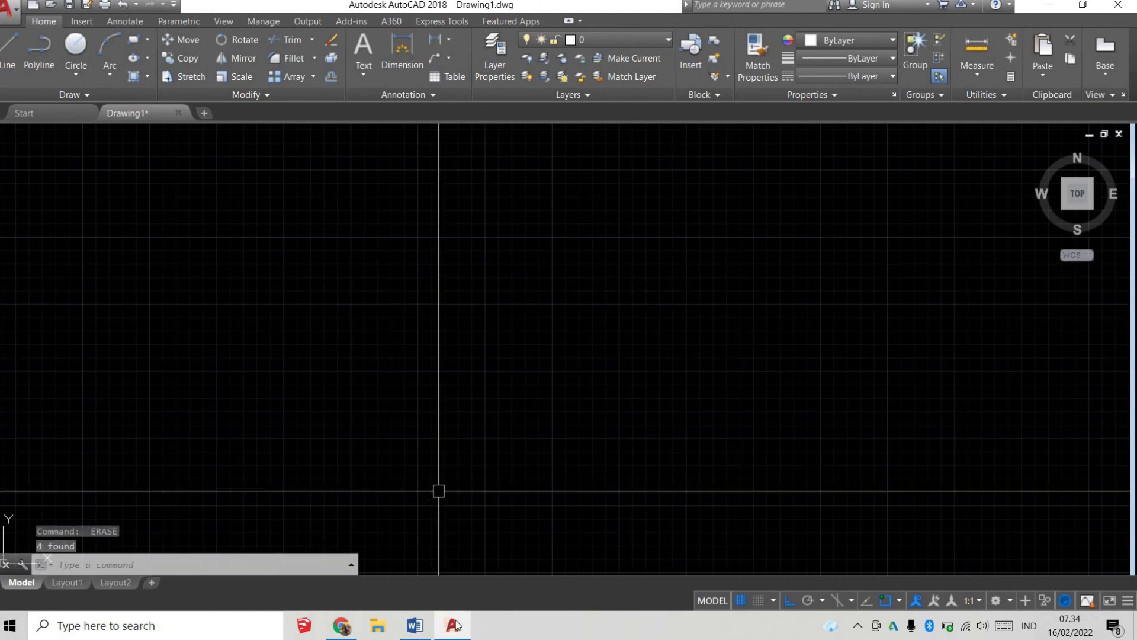
key(alt+Tab)
scroll(215, 431, down, 1)
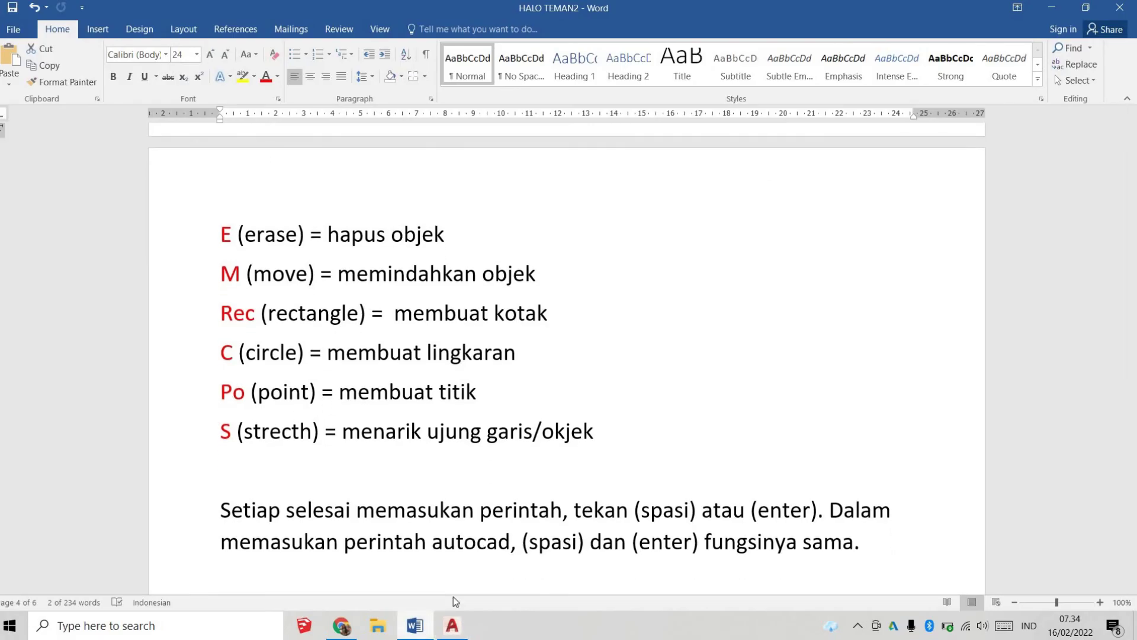
key(alt+Tab)
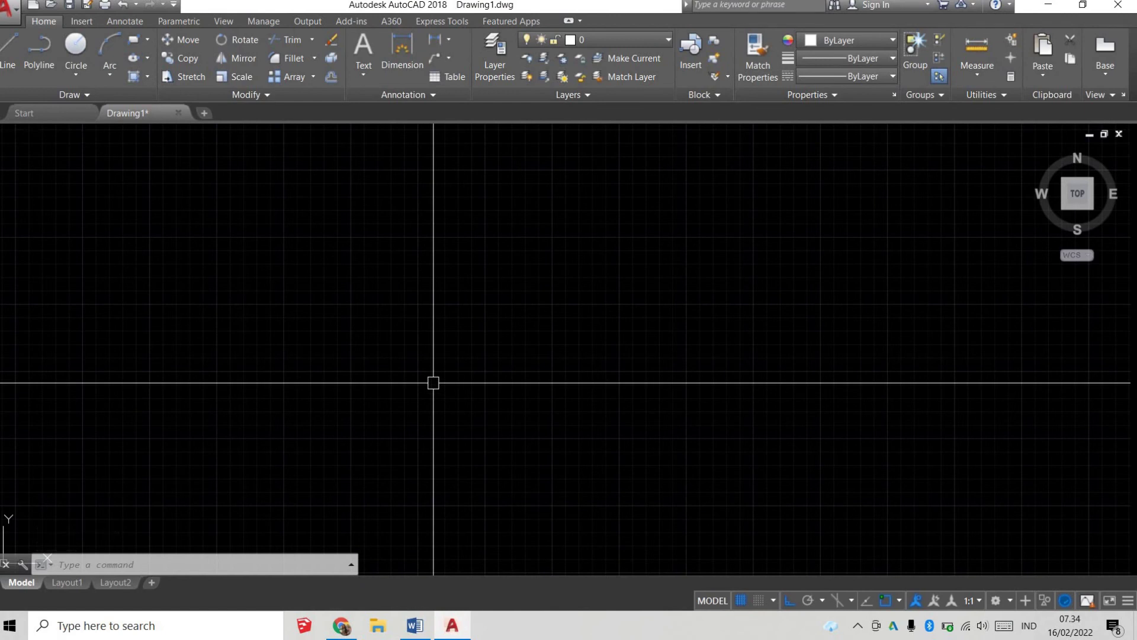
Draw three horizontal lines on the left of the drawing
key(Return)
click(221, 289)
click(504, 289)
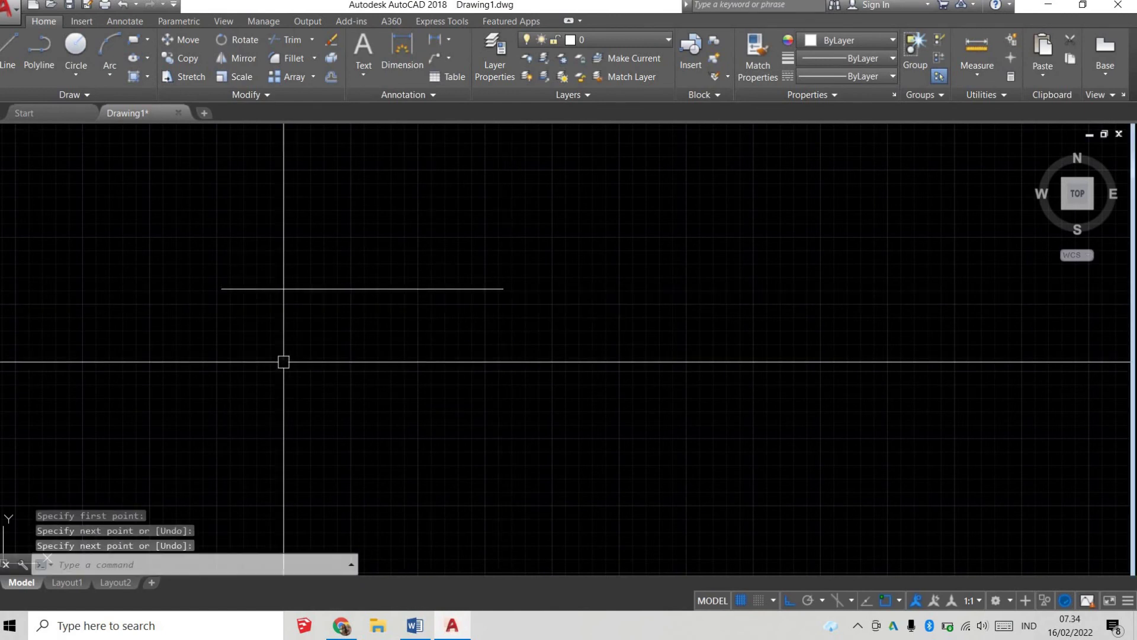
key(Return)
click(212, 329)
click(576, 397)
key(Return)
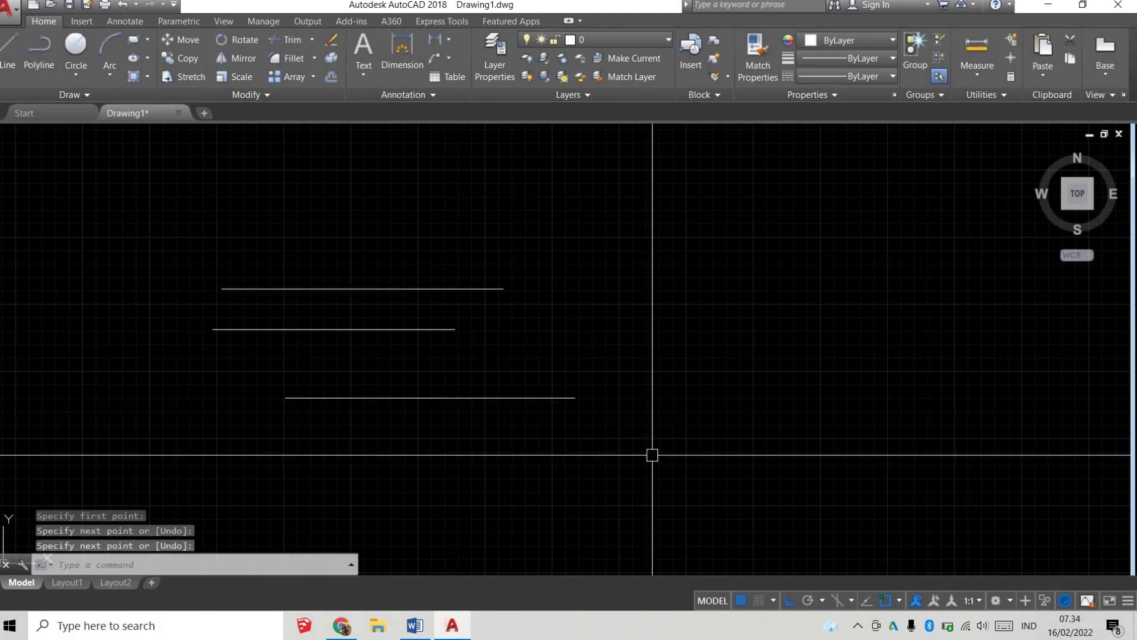
Crossing-select the lines' right ends and stretch all three further right
click(636, 454)
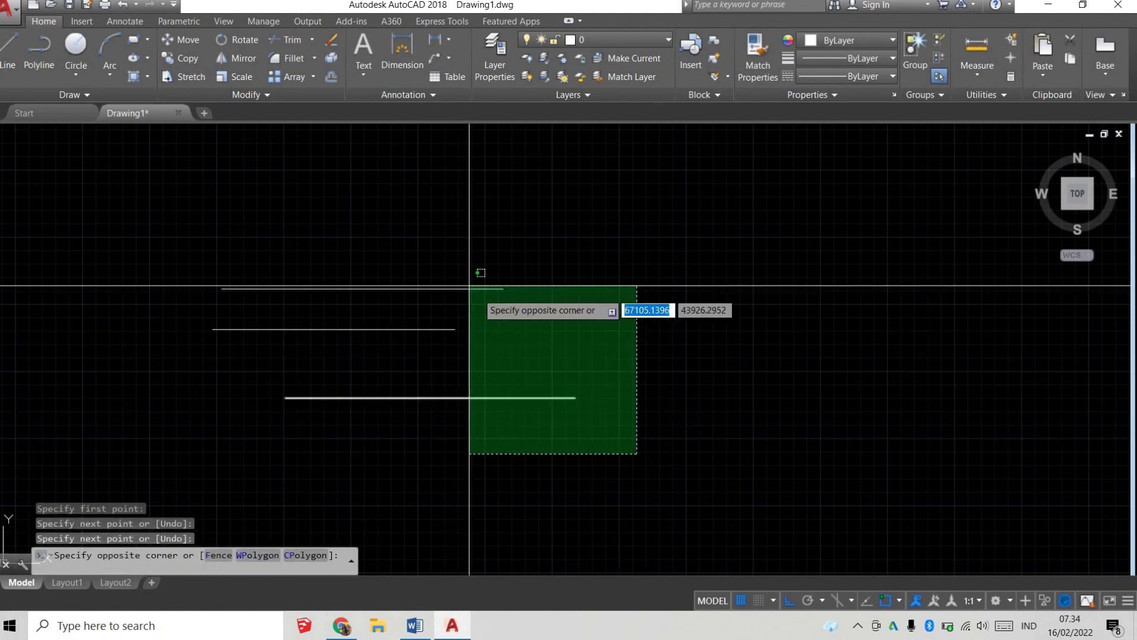
click(418, 237)
key(Escape)
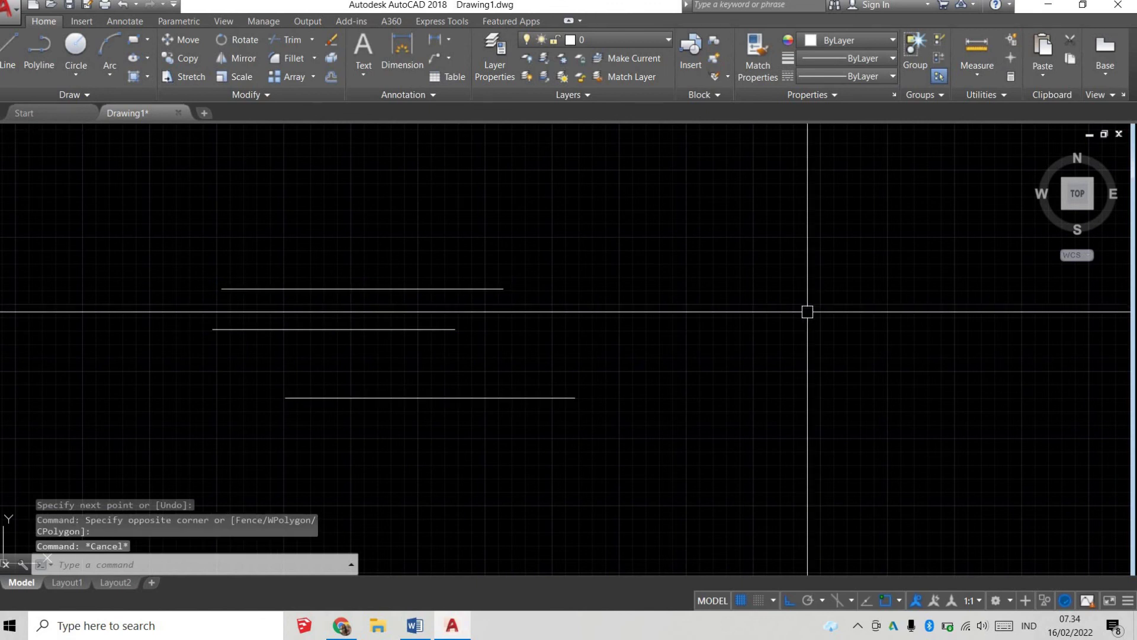
click(650, 433)
click(427, 225)
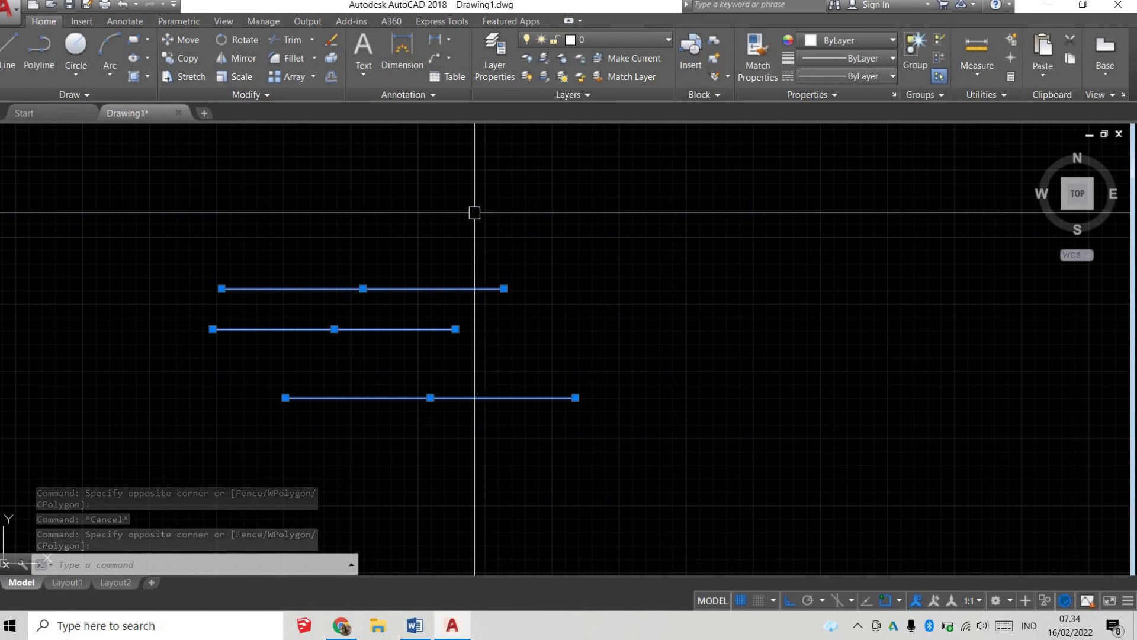
text(s)
key(Return)
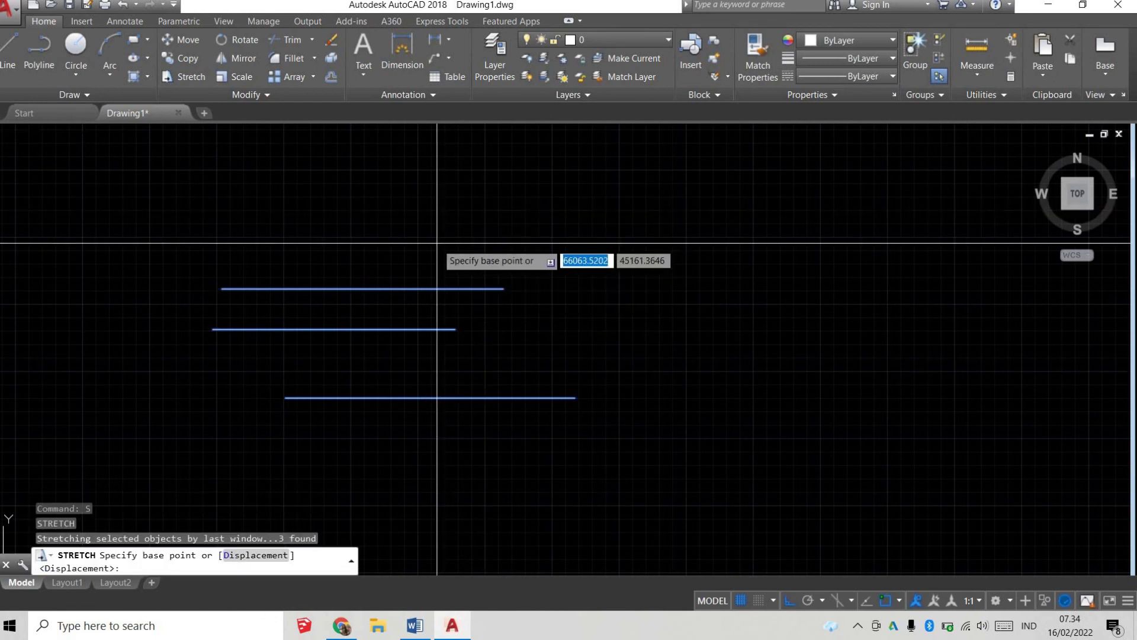
click(437, 242)
click(819, 241)
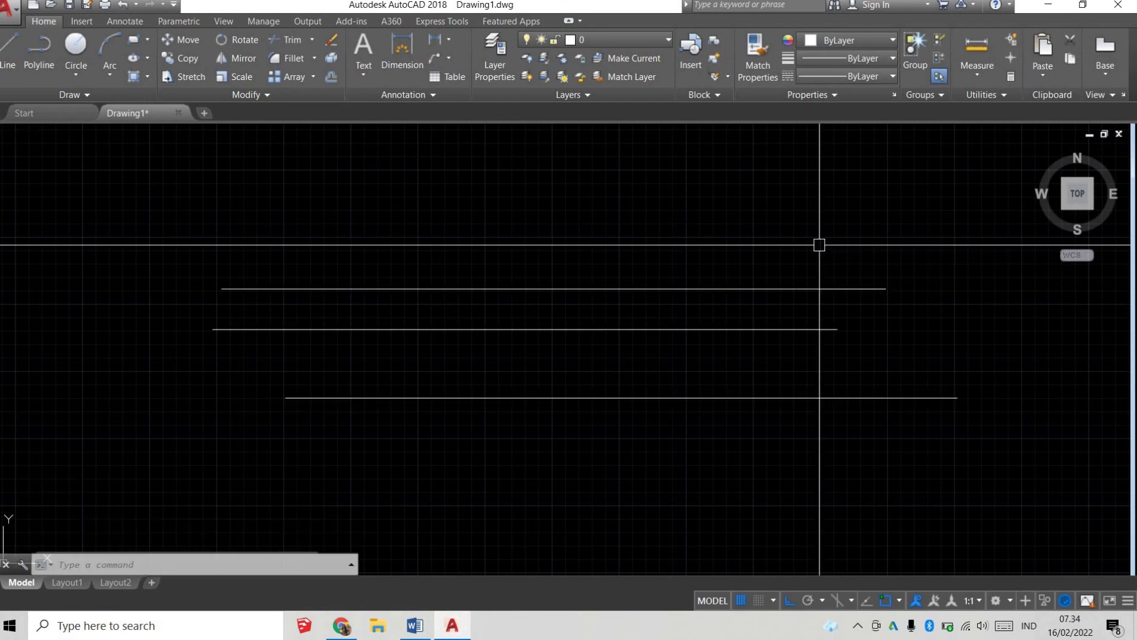
Erase the stretched lines and place the first corner of a new rectangle
drag(950, 467, 617, 231)
text(e)
key(Return)
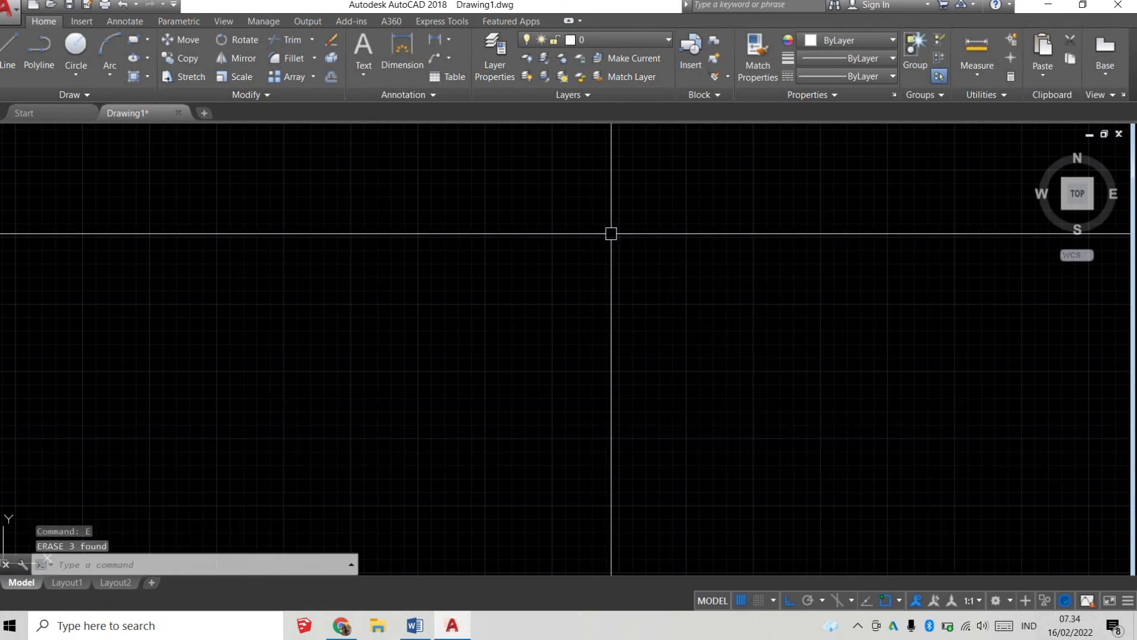
text(c)
key(Return)
click(330, 239)
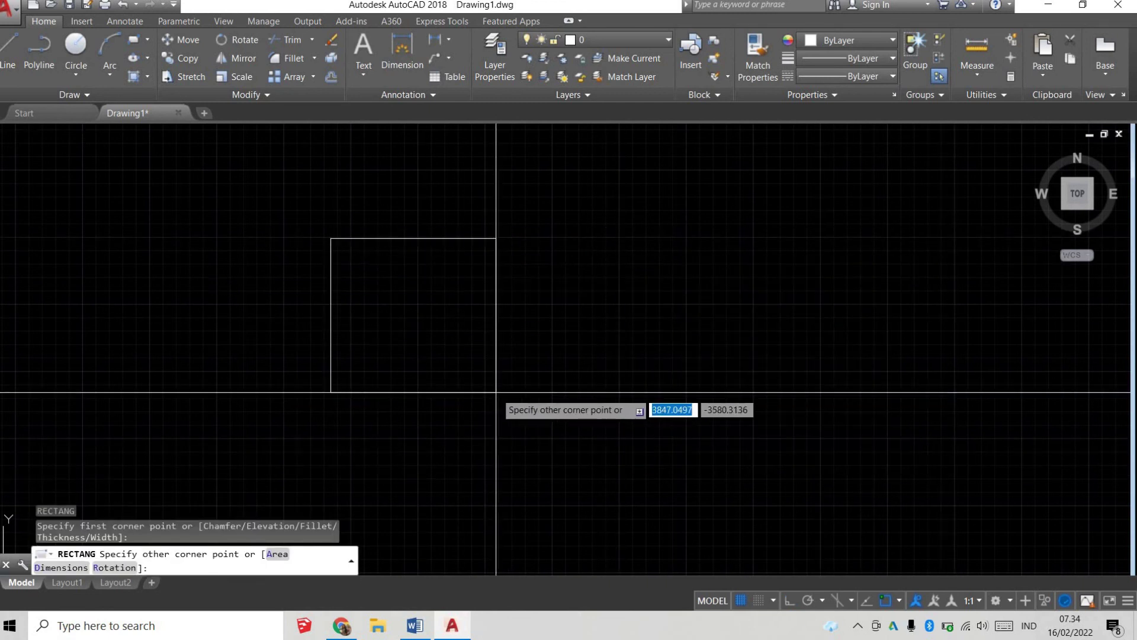
Draw a 3000 by 3000 square using the rectangle's Dimensions option
key(Escape)
text(rc)
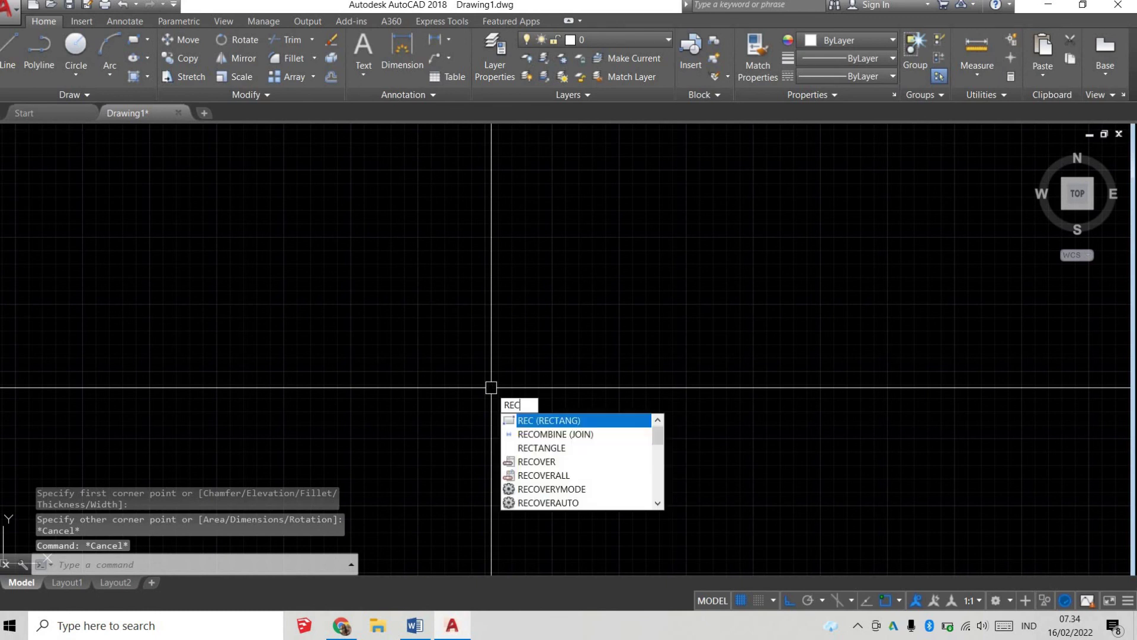
key(Return)
click(332, 215)
text(d)
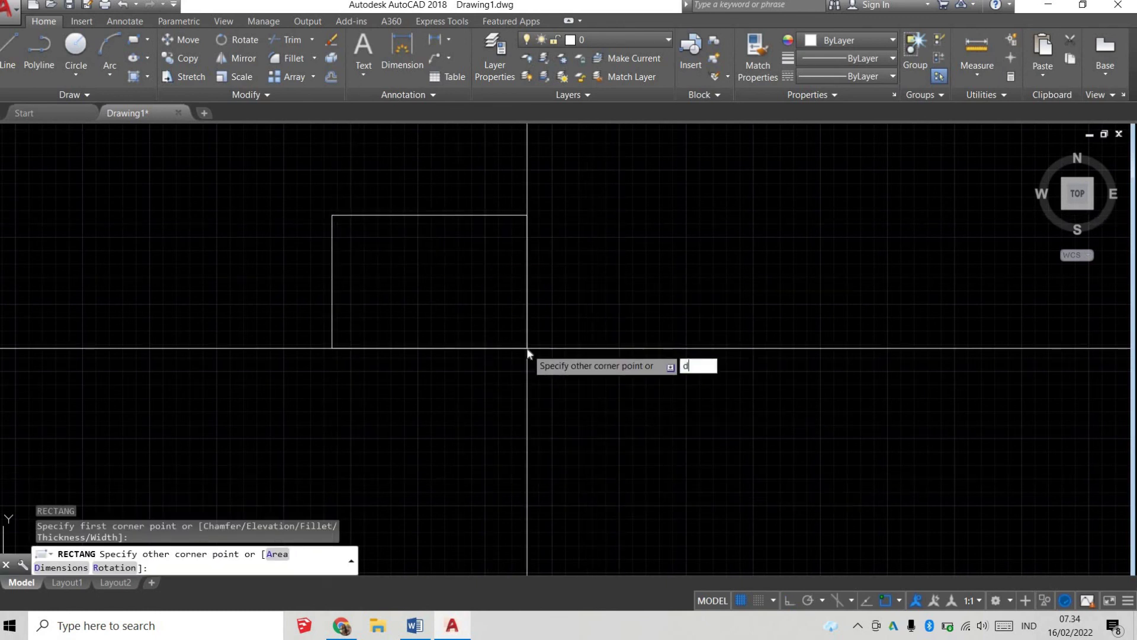
key(Return)
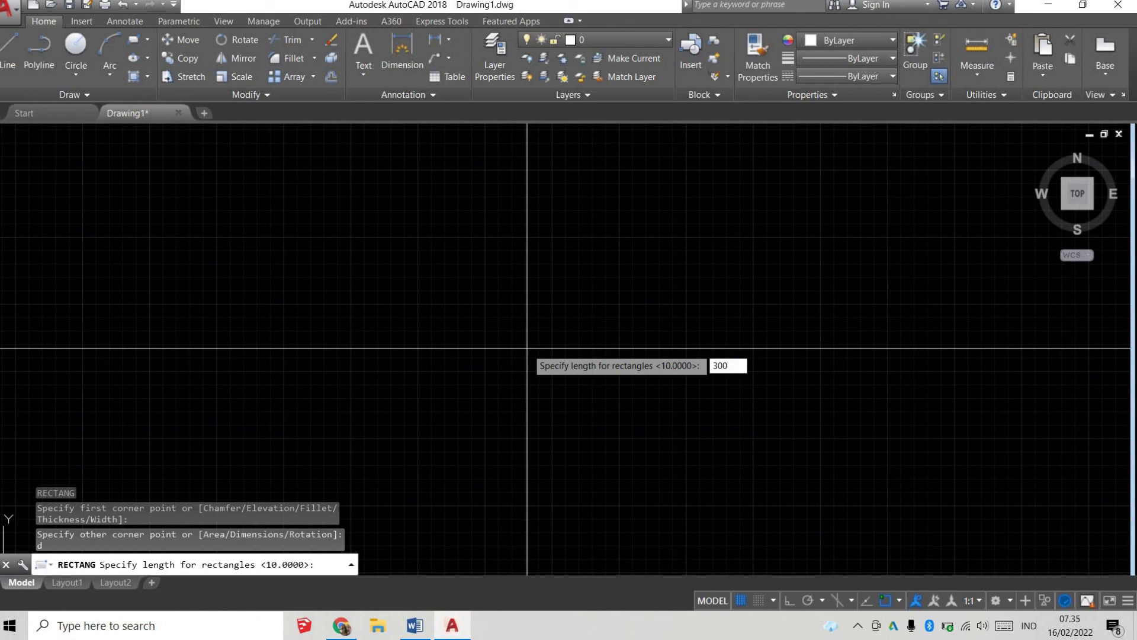
text(3000)
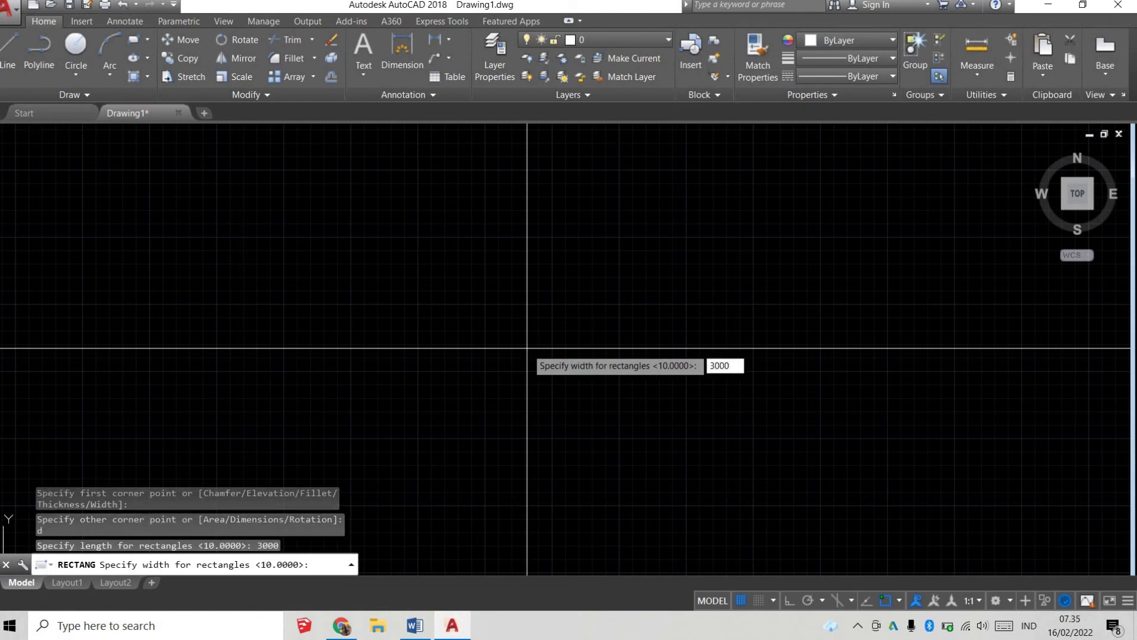
key(Return)
key(Return)
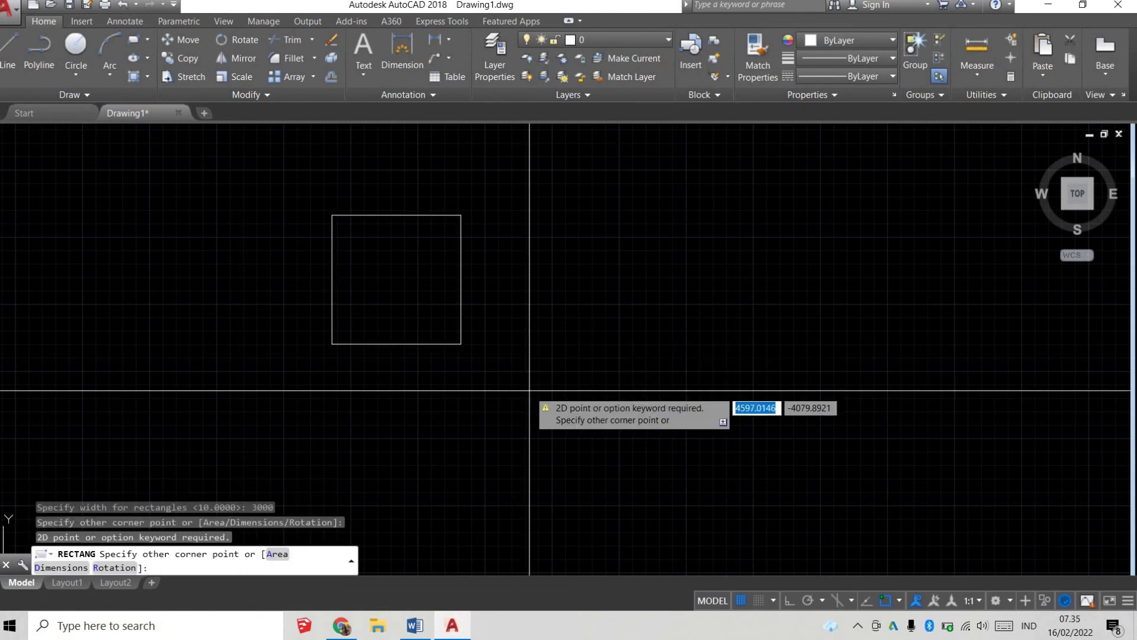
key(Escape)
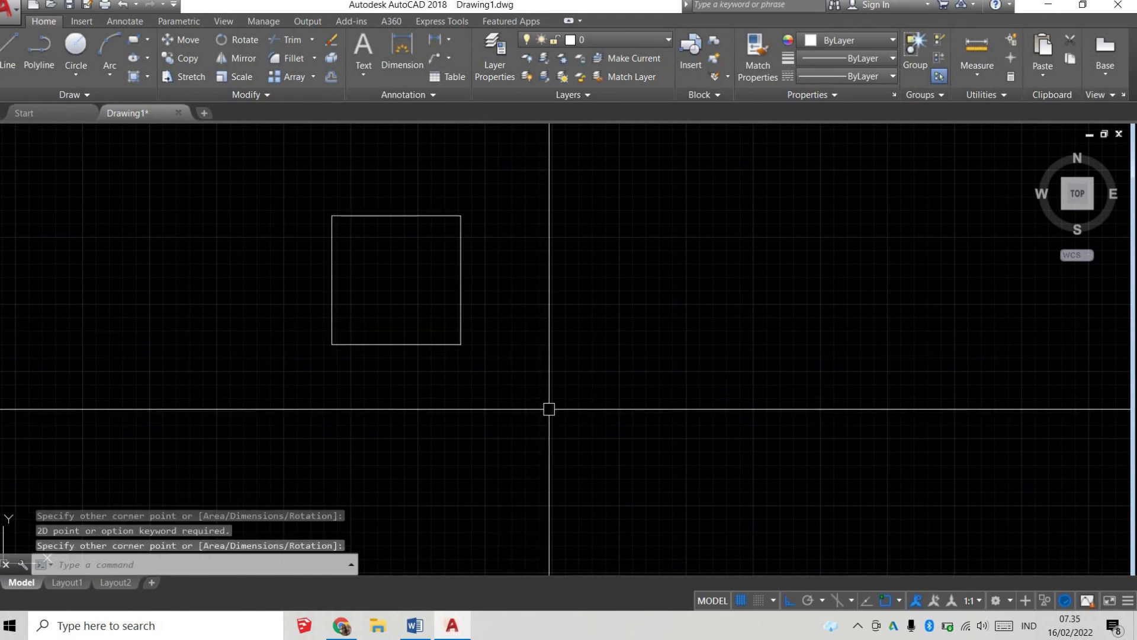
Select the square and try stretching it, then cancel the stretch
click(556, 398)
click(425, 180)
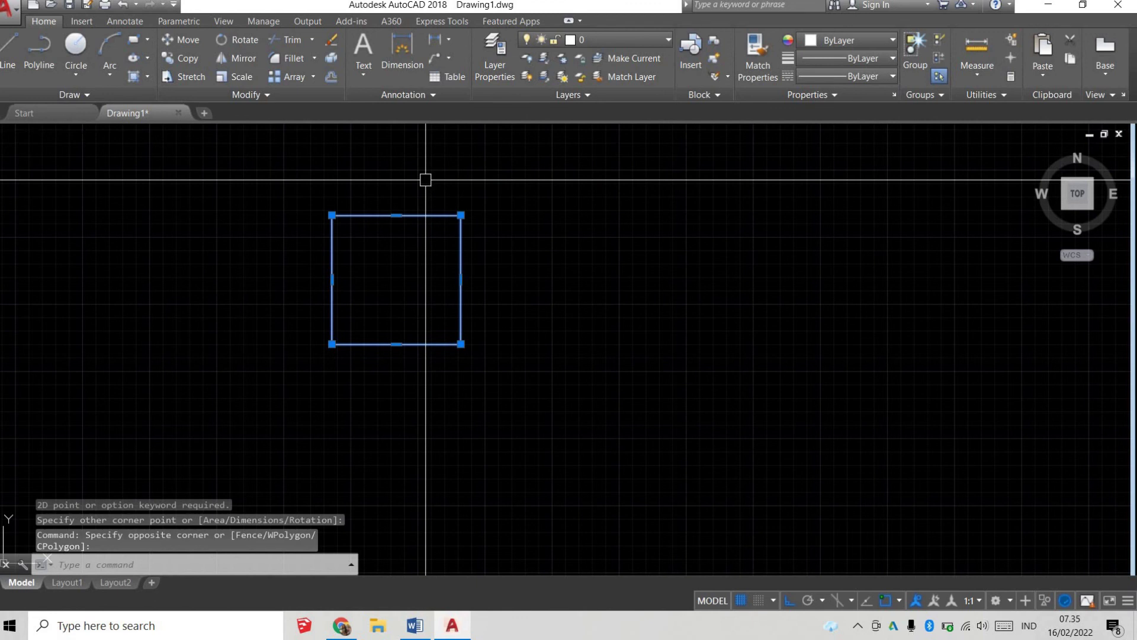
text(s)
key(Return)
click(465, 348)
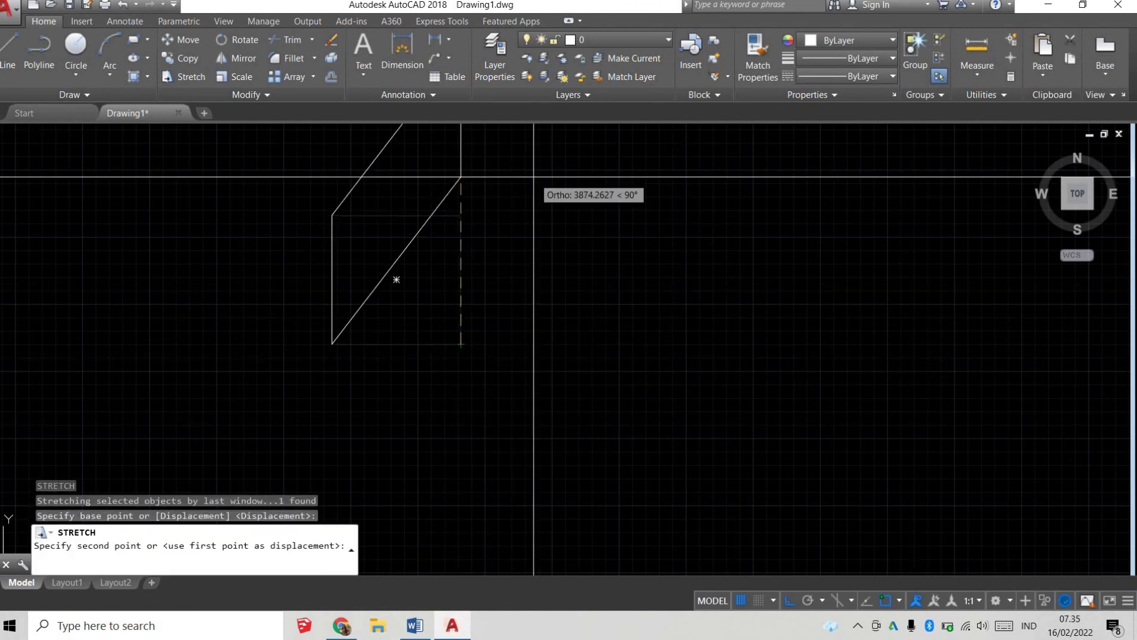
key(Escape)
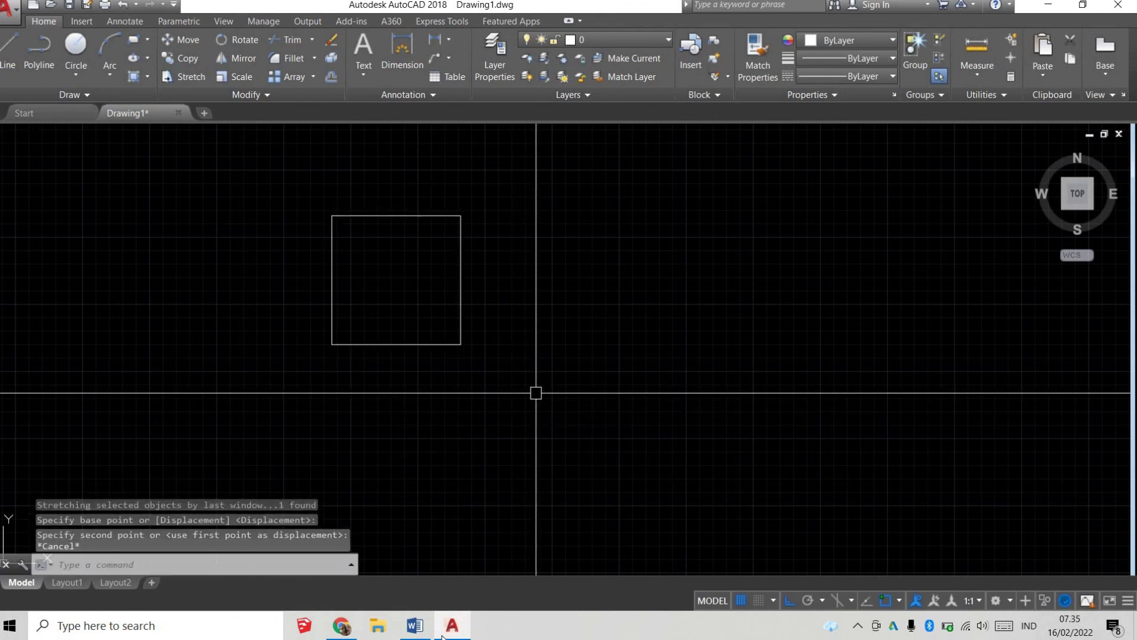
mouse_move(452, 625)
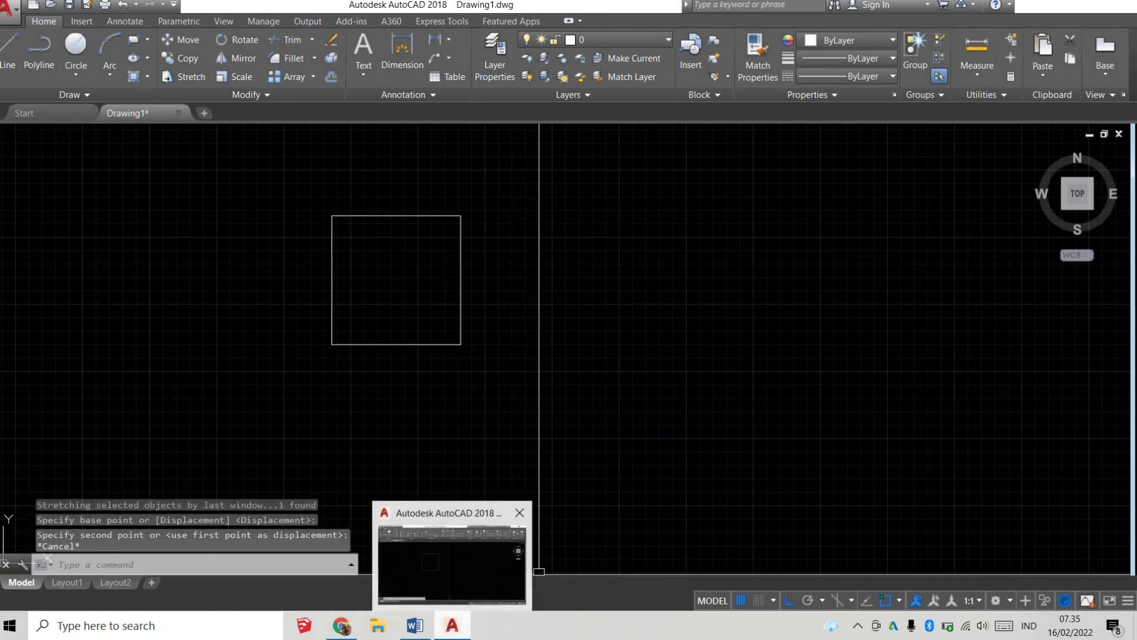
Window-select the square and erase it
click(484, 570)
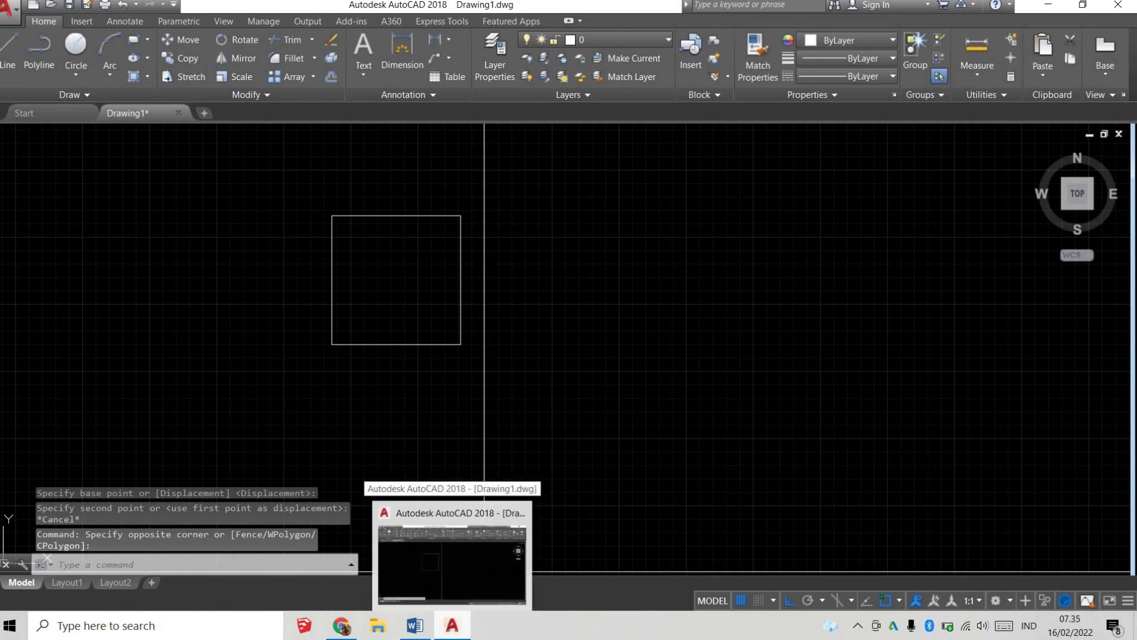
click(592, 382)
click(388, 306)
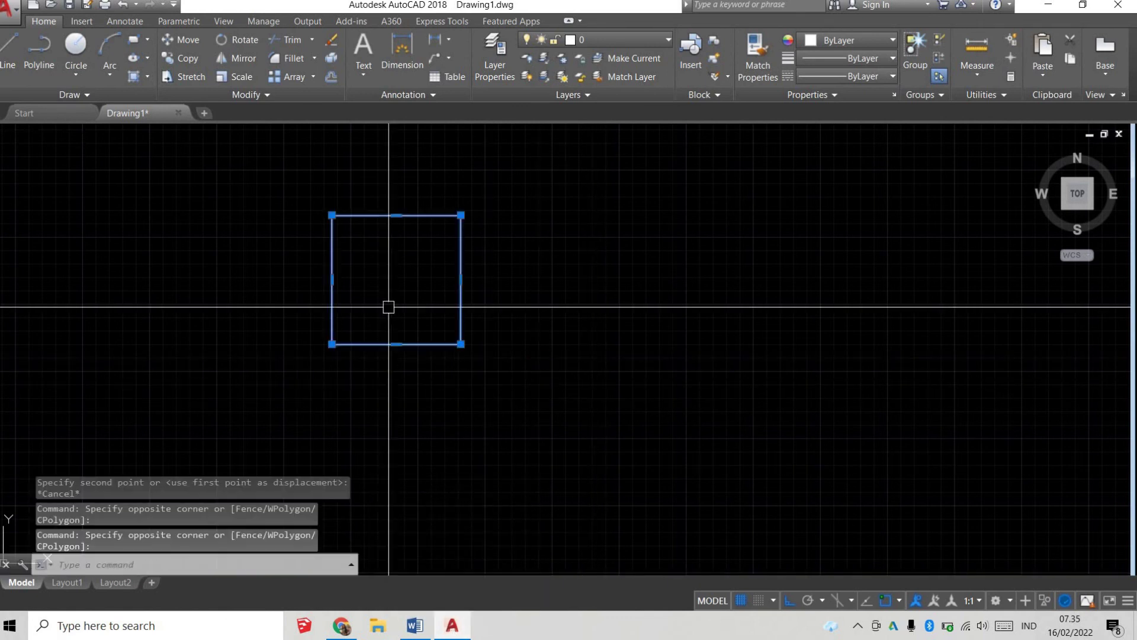
text(e)
key(Return)
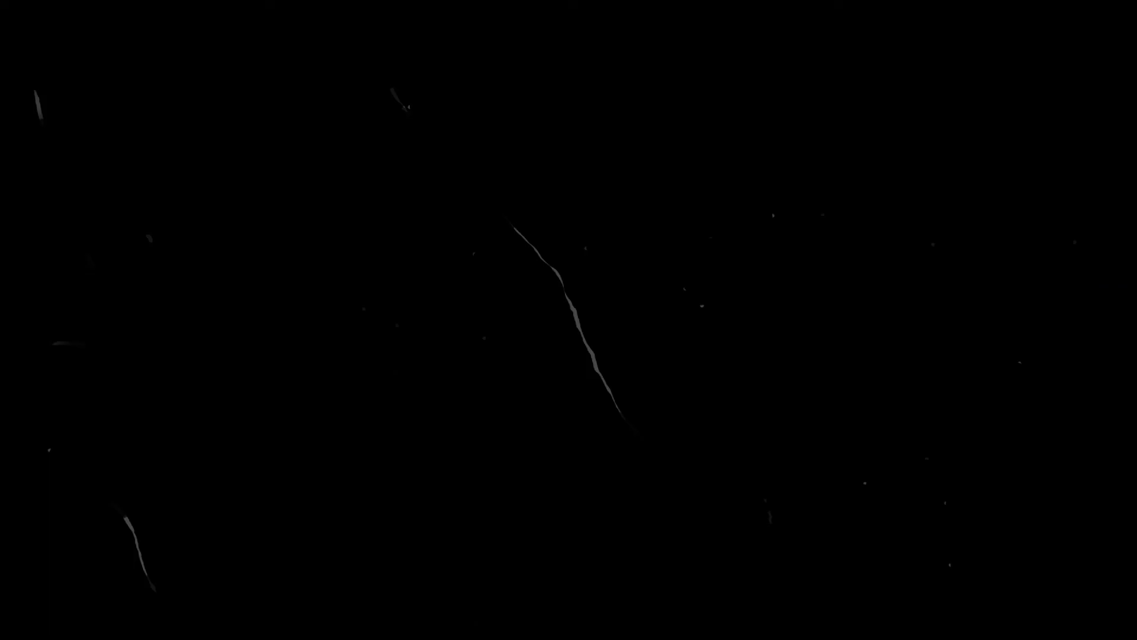